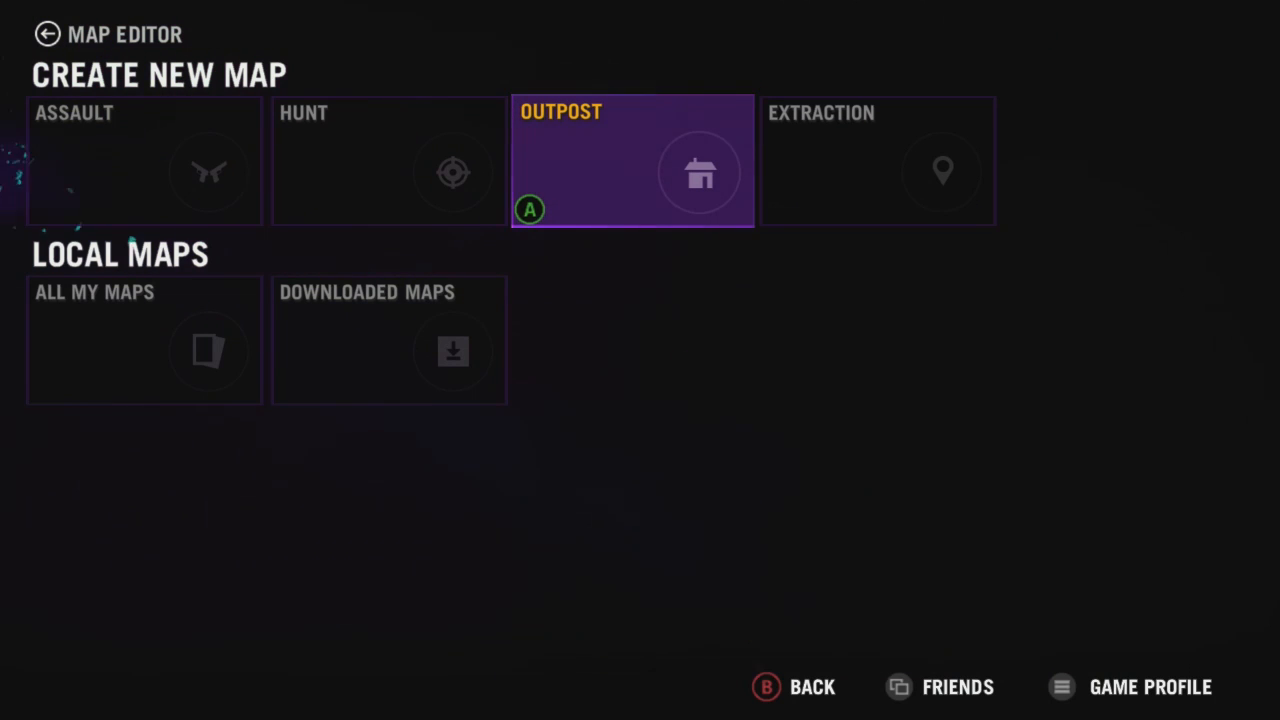
# Create a new Outpost map with the Mountains terrain type and start the map editor.
pyautogui.press('Return')
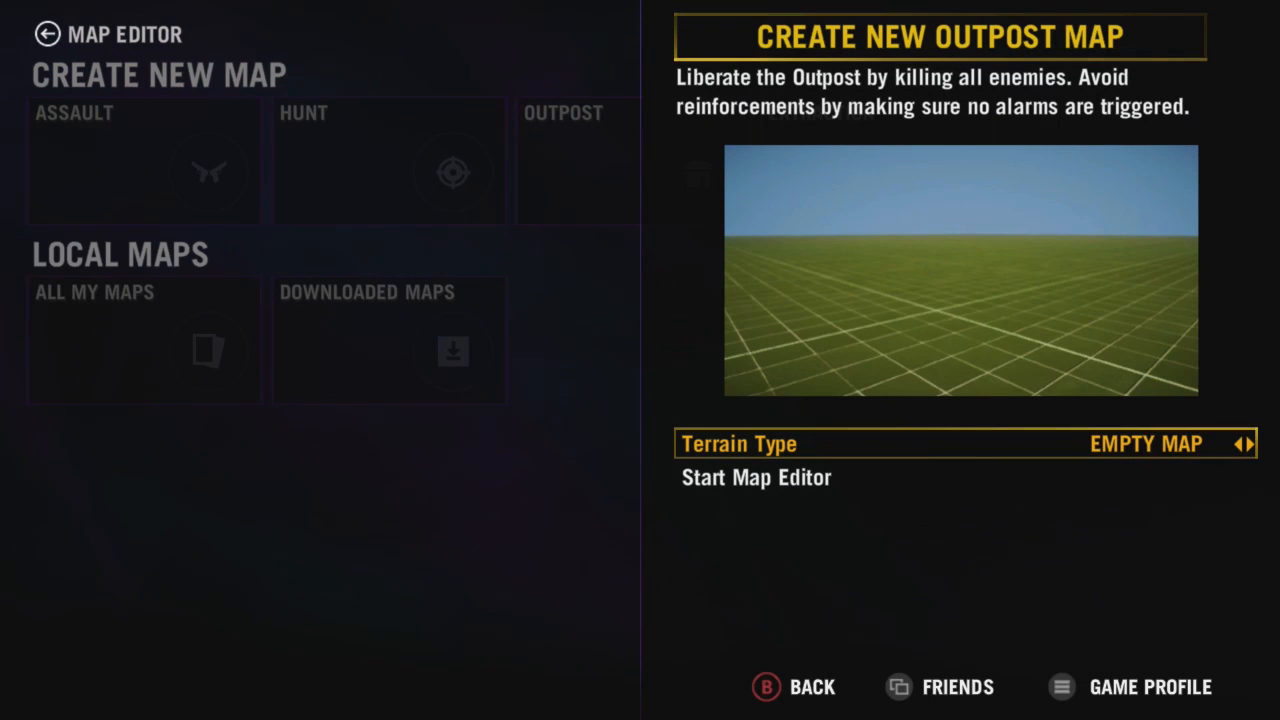
pyautogui.press('Right')
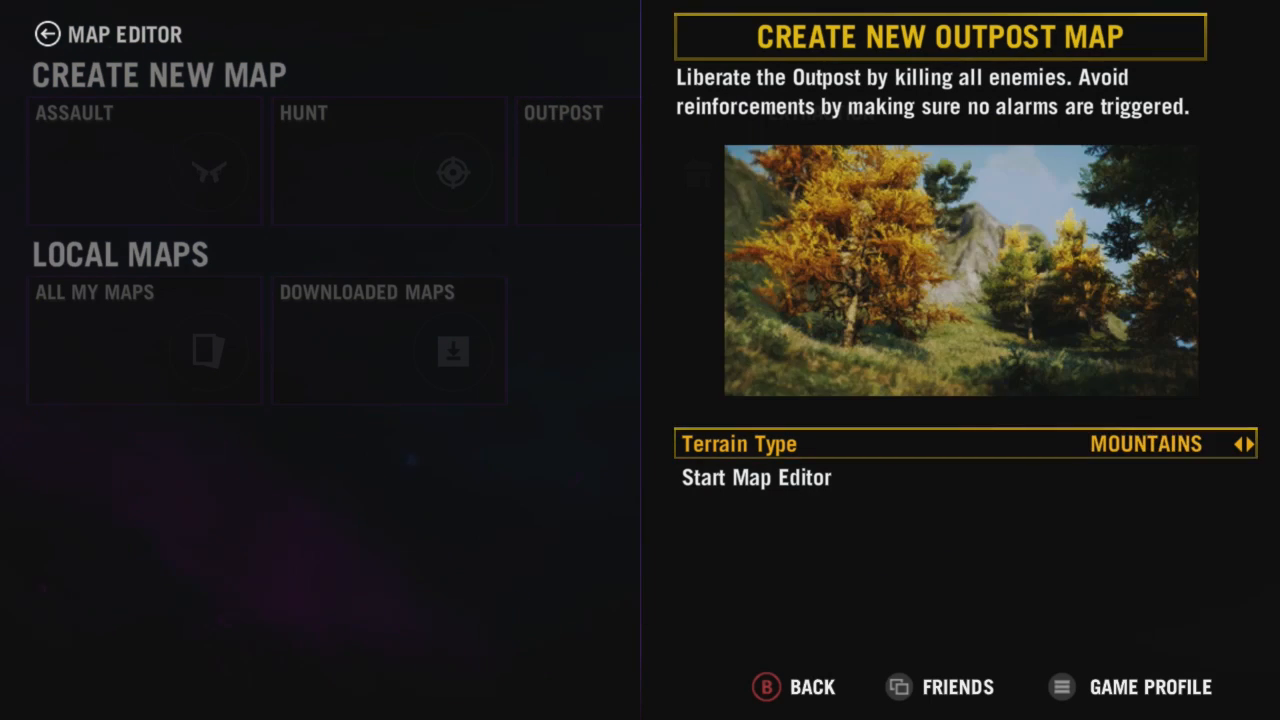
pyautogui.press('Right')
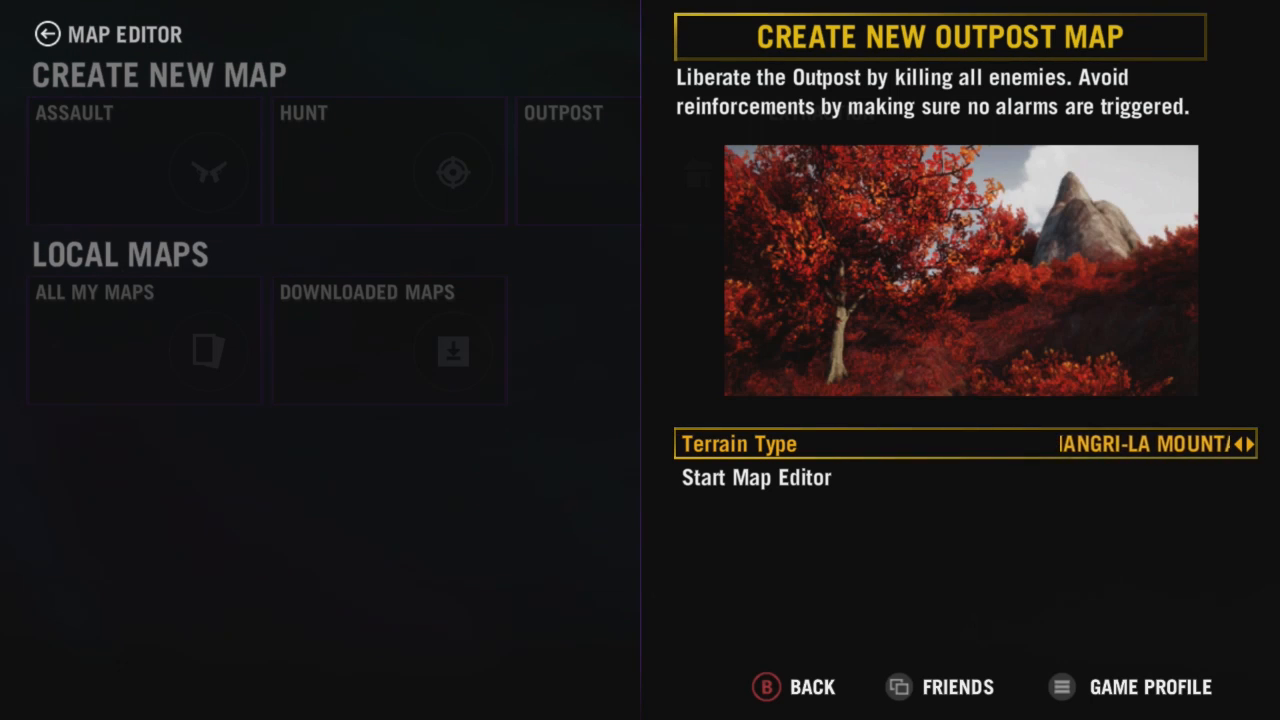
pyautogui.press('Right')
pyautogui.press('Right')
pyautogui.press('Right')
pyautogui.press('Right')
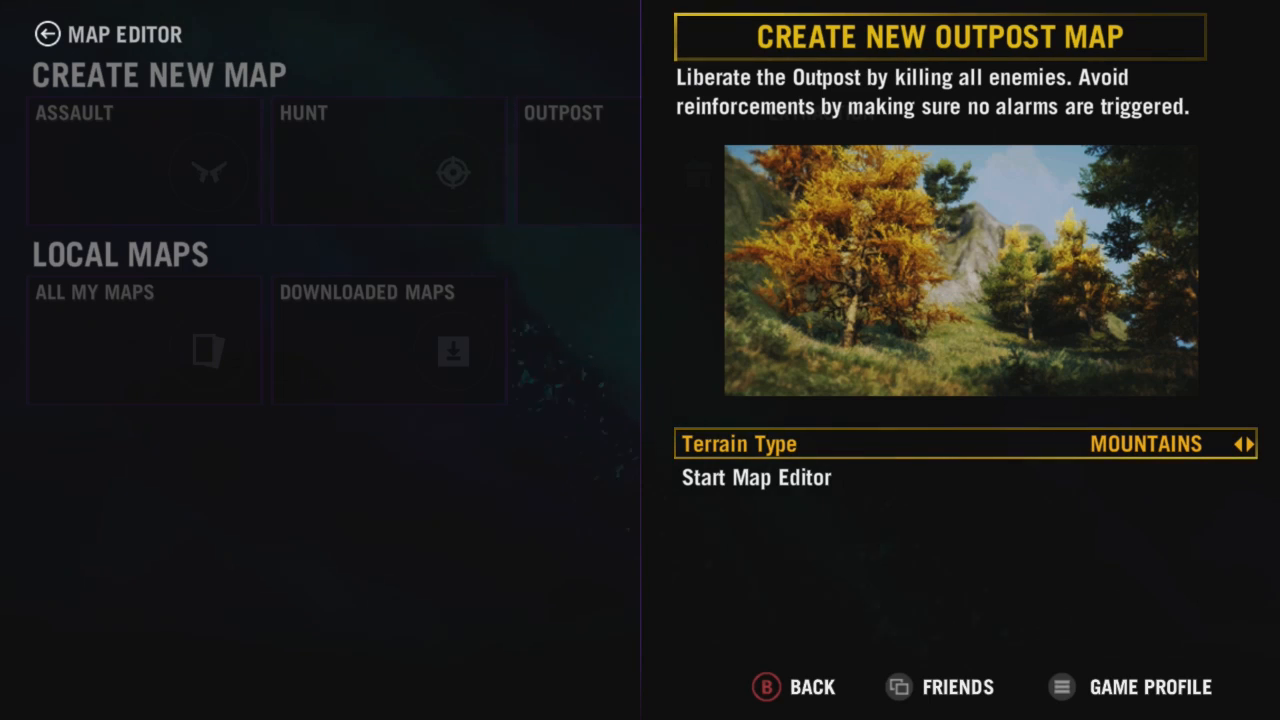
pyautogui.press('Down')
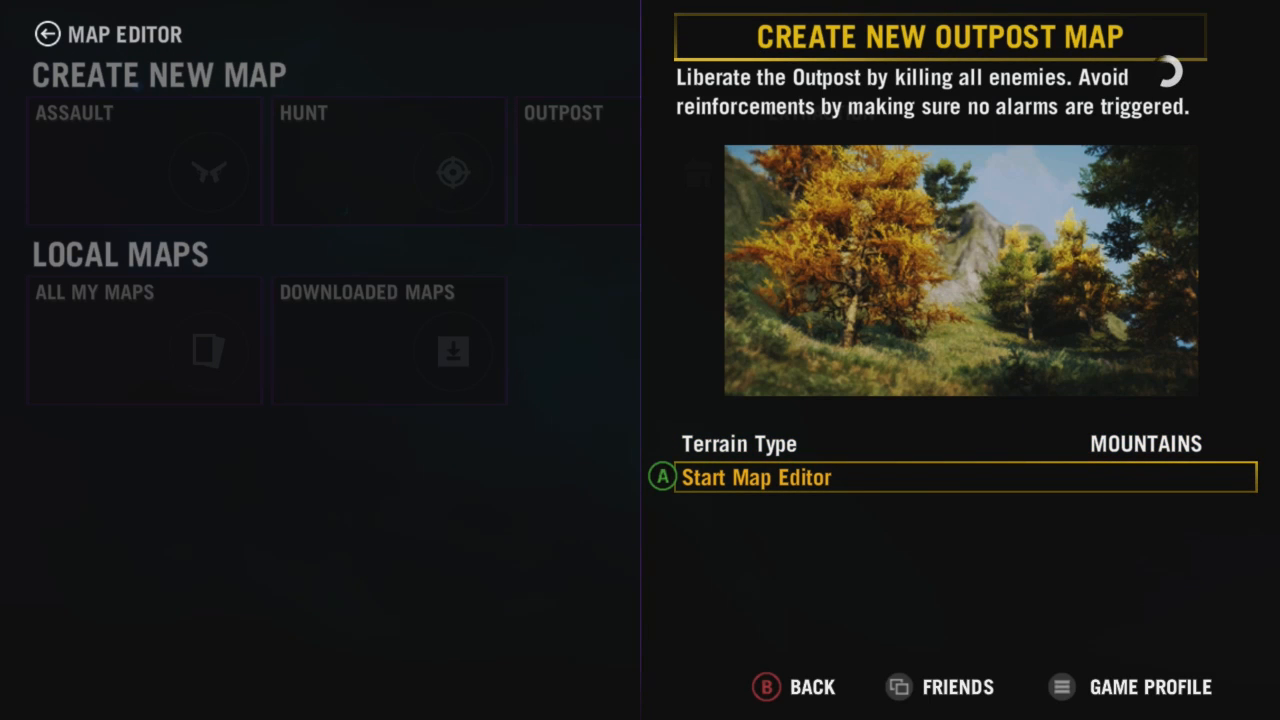
pyautogui.press('Return')
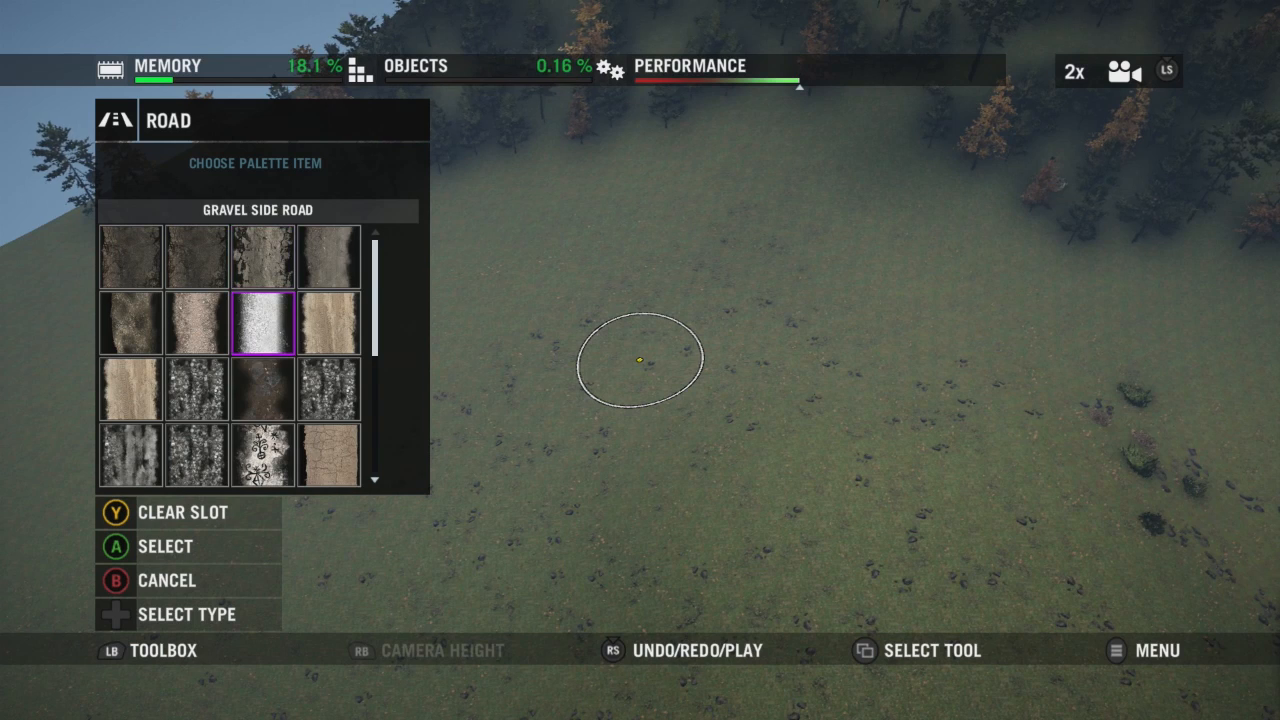
# Browse the road textures and assign Dirt 02 to the first slot of the road palette.
pyautogui.press('Down')
pyautogui.press('Down')
pyautogui.press('Down')
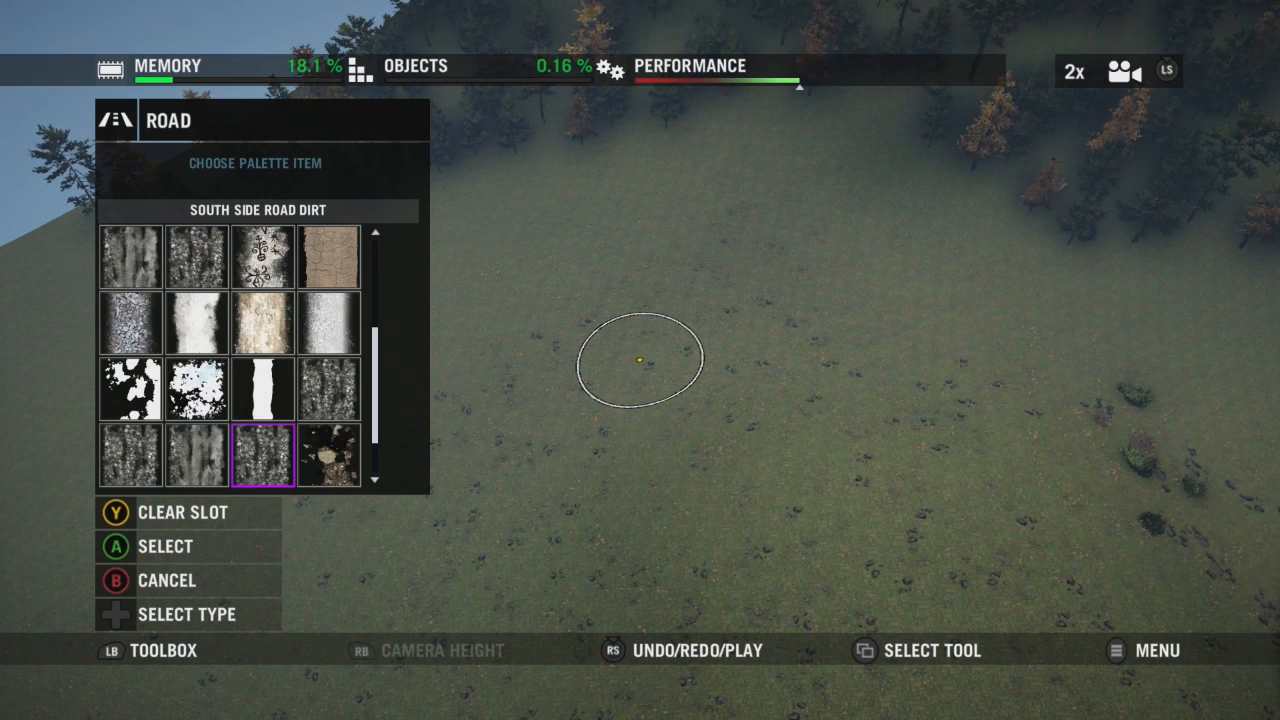
pyautogui.press('Up')
pyautogui.press('Up')
pyautogui.press('Up')
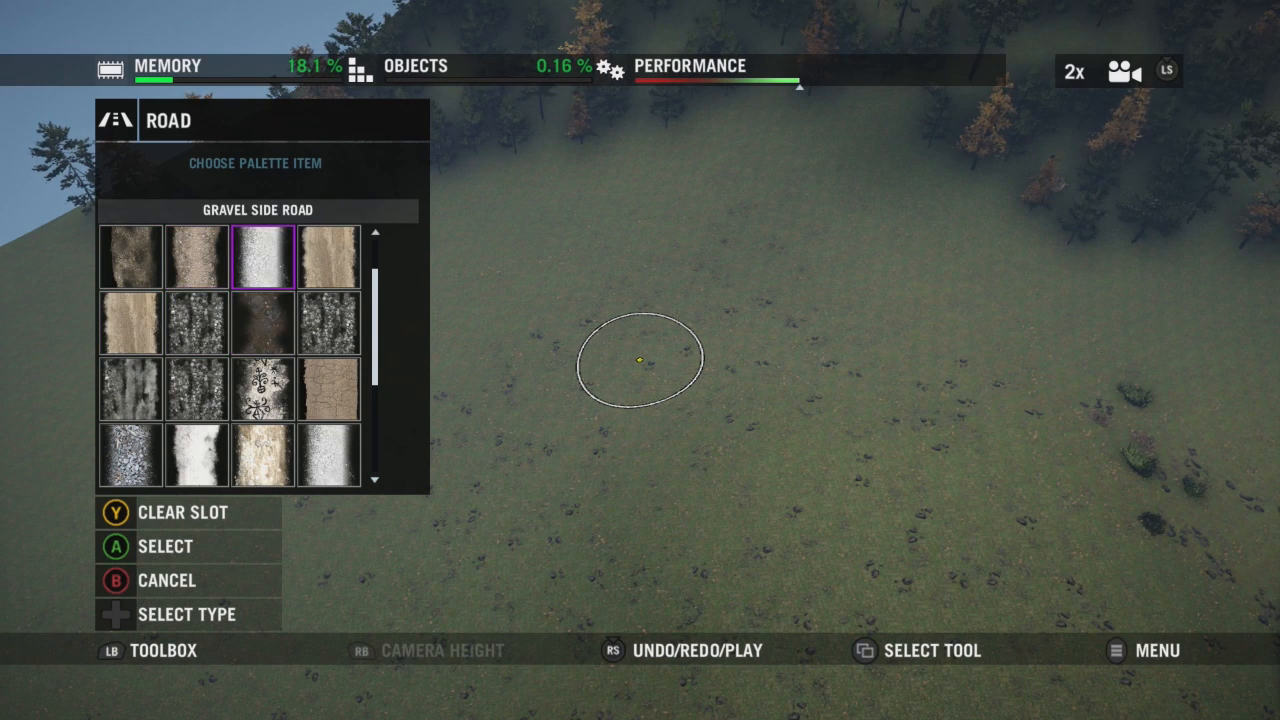
pyautogui.press('Up')
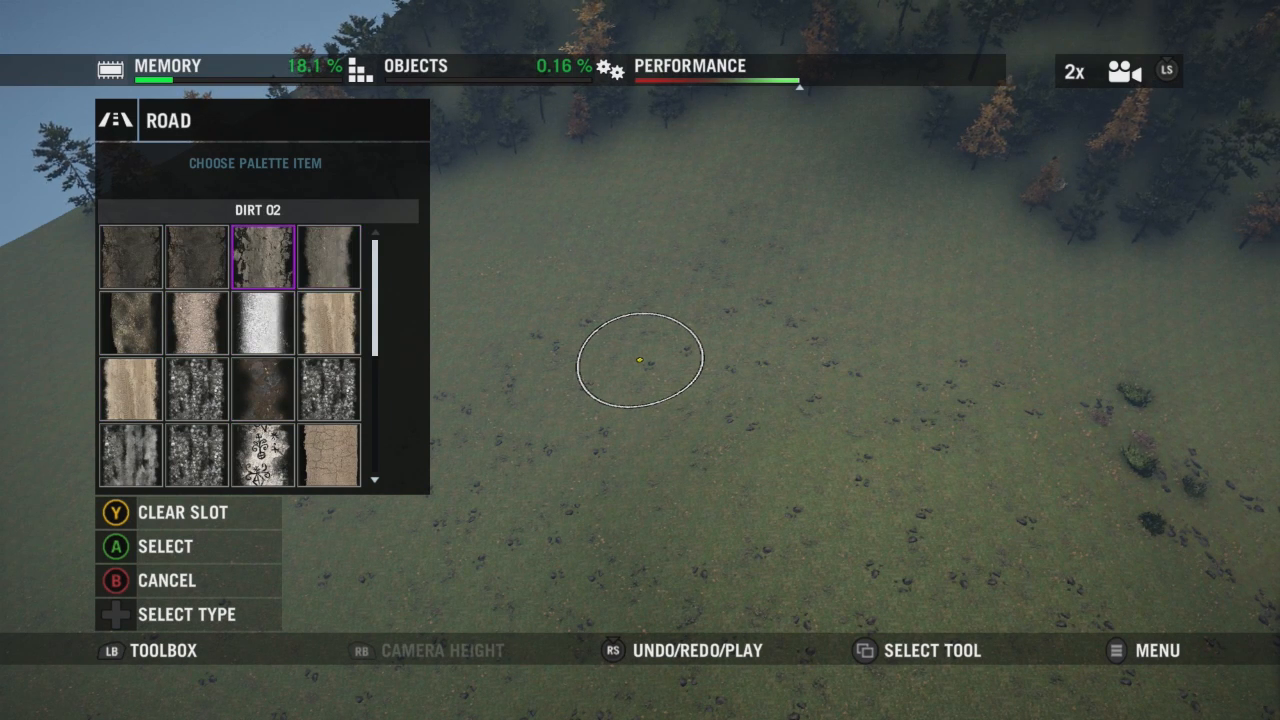
pyautogui.press('Return')
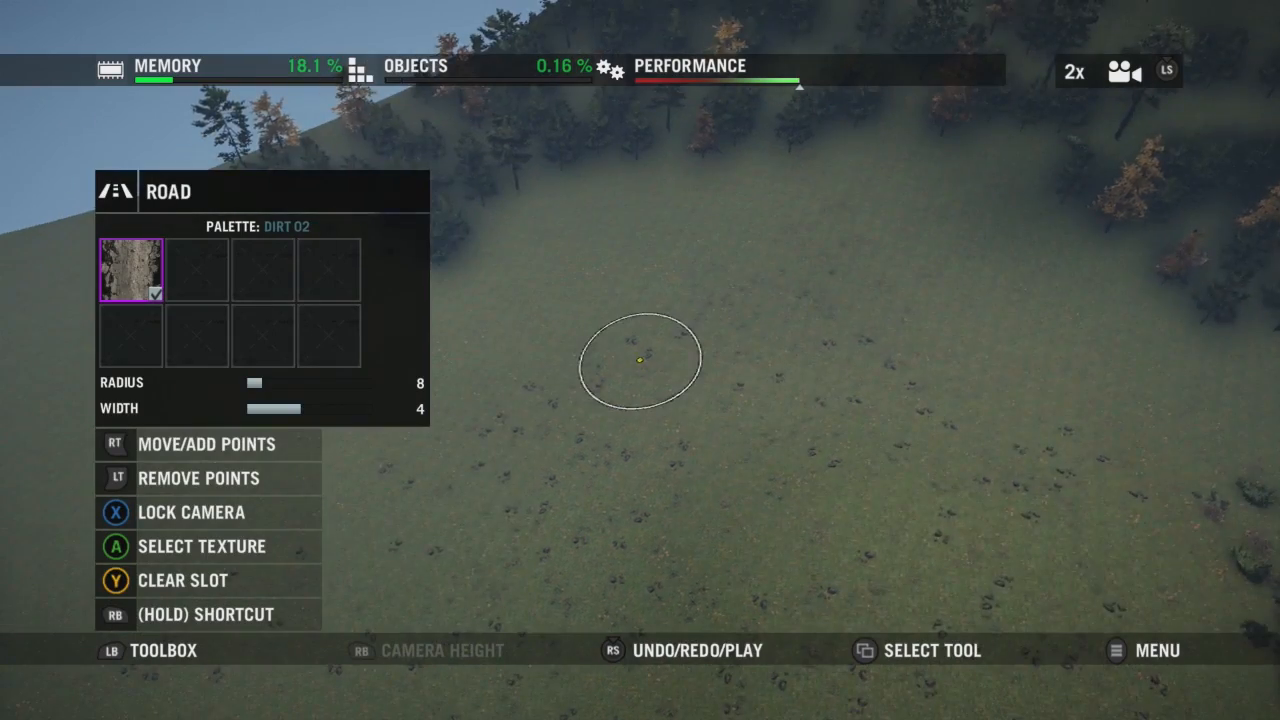
# Lay the first stretch of Dirt 02 road across the grassy slope and down past the trees, with radius 8 and width 4.
pyautogui.press('Down')
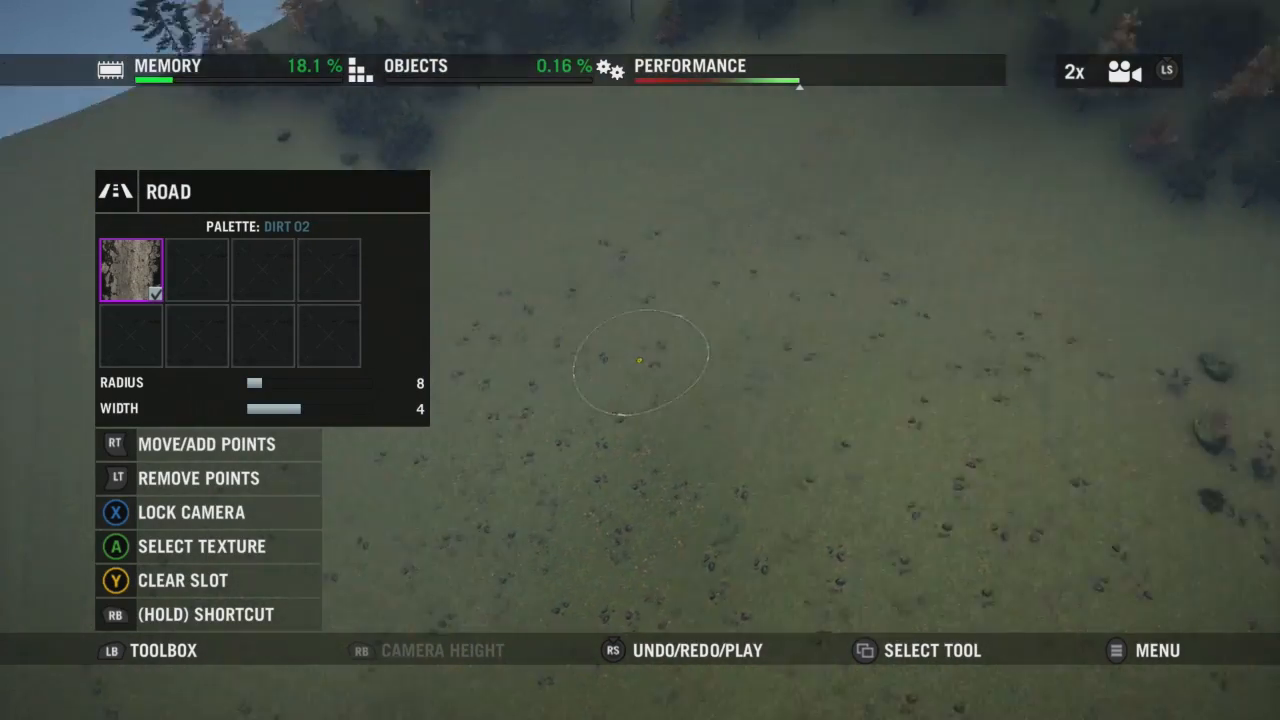
pyautogui.press('Up')
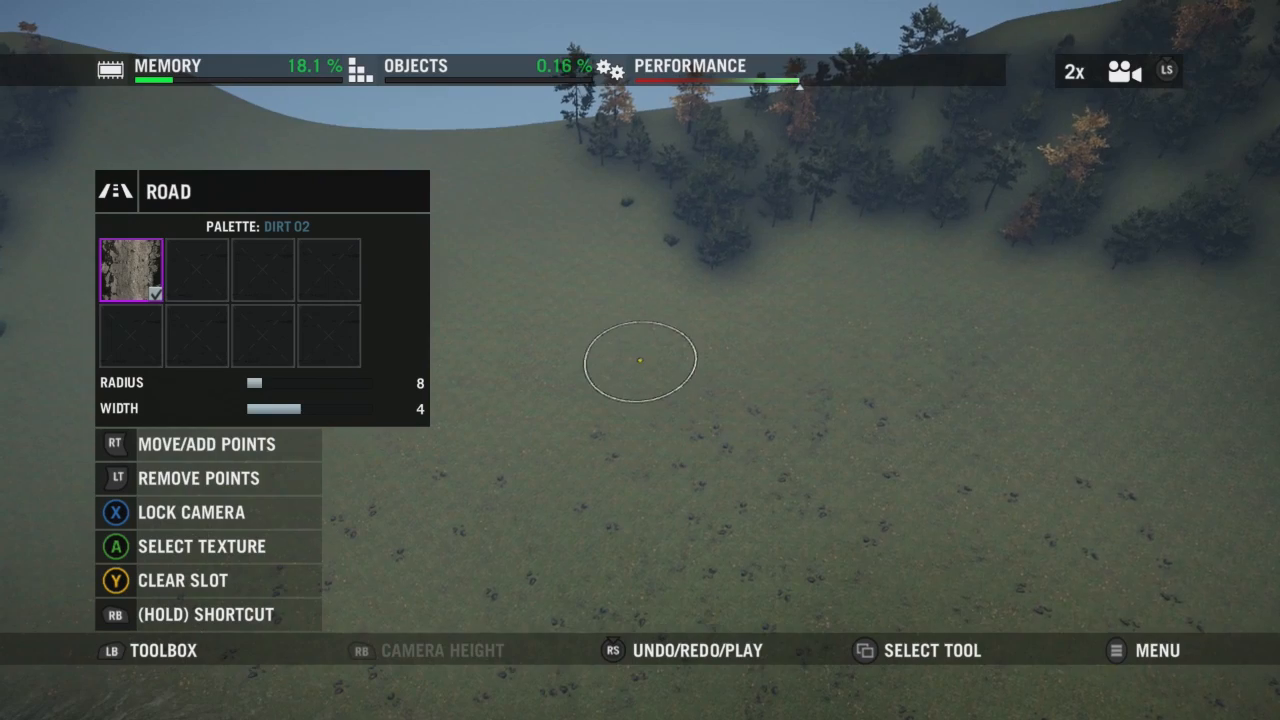
pyautogui.click(640, 360)
pyautogui.press('Right')
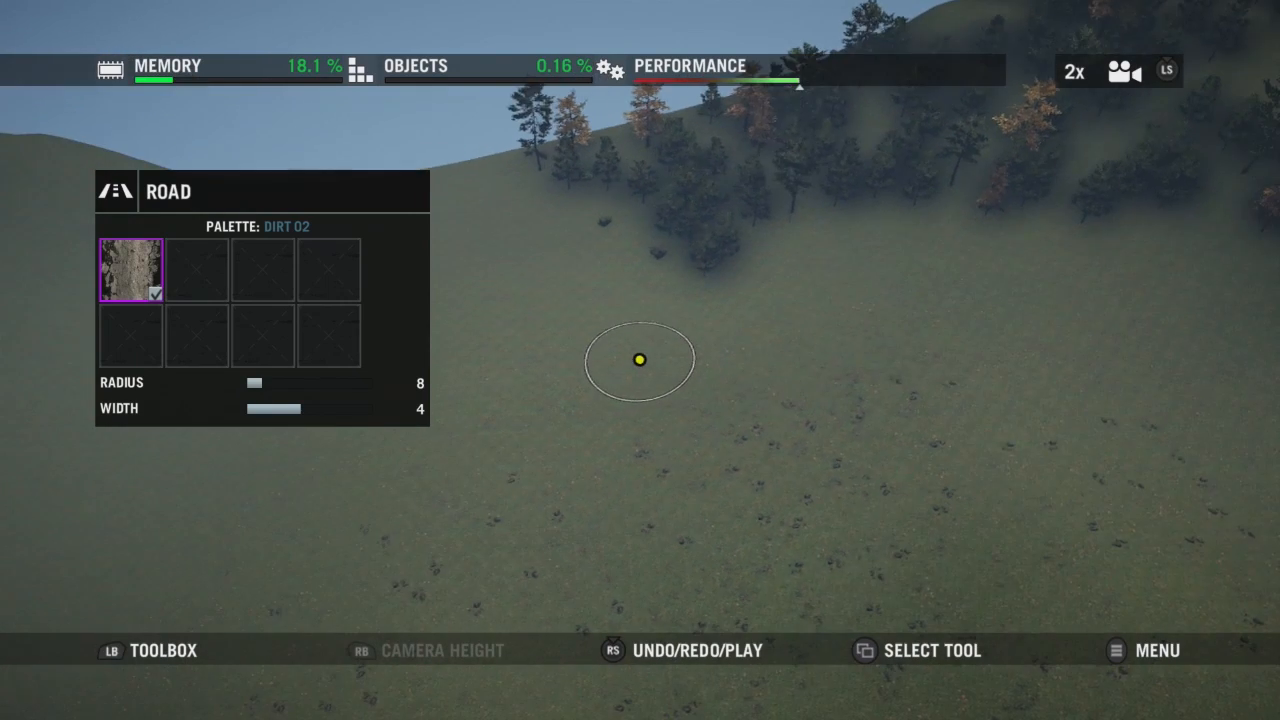
pyautogui.moveTo(760, 371); pyautogui.dragTo(1011, 366)
pyautogui.press('Right')
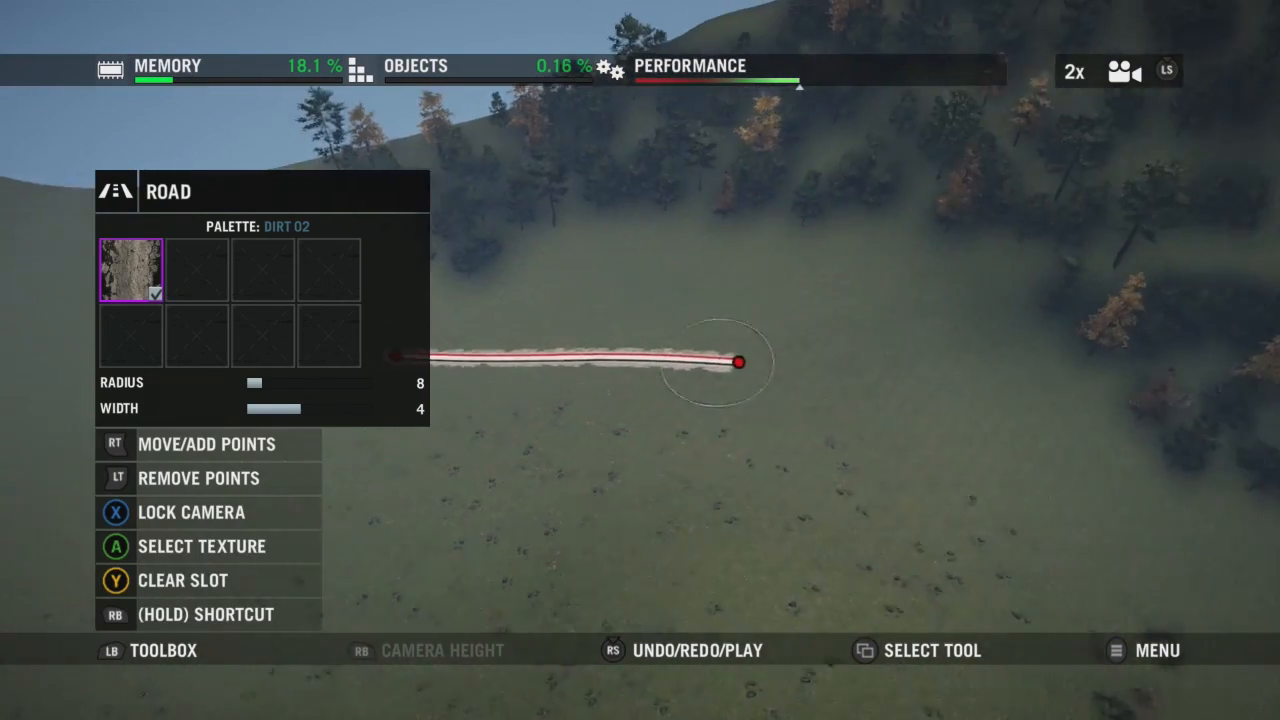
pyautogui.press('Down')
pyautogui.moveTo(640, 358); pyautogui.dragTo(832, 514)
pyautogui.press('Right')
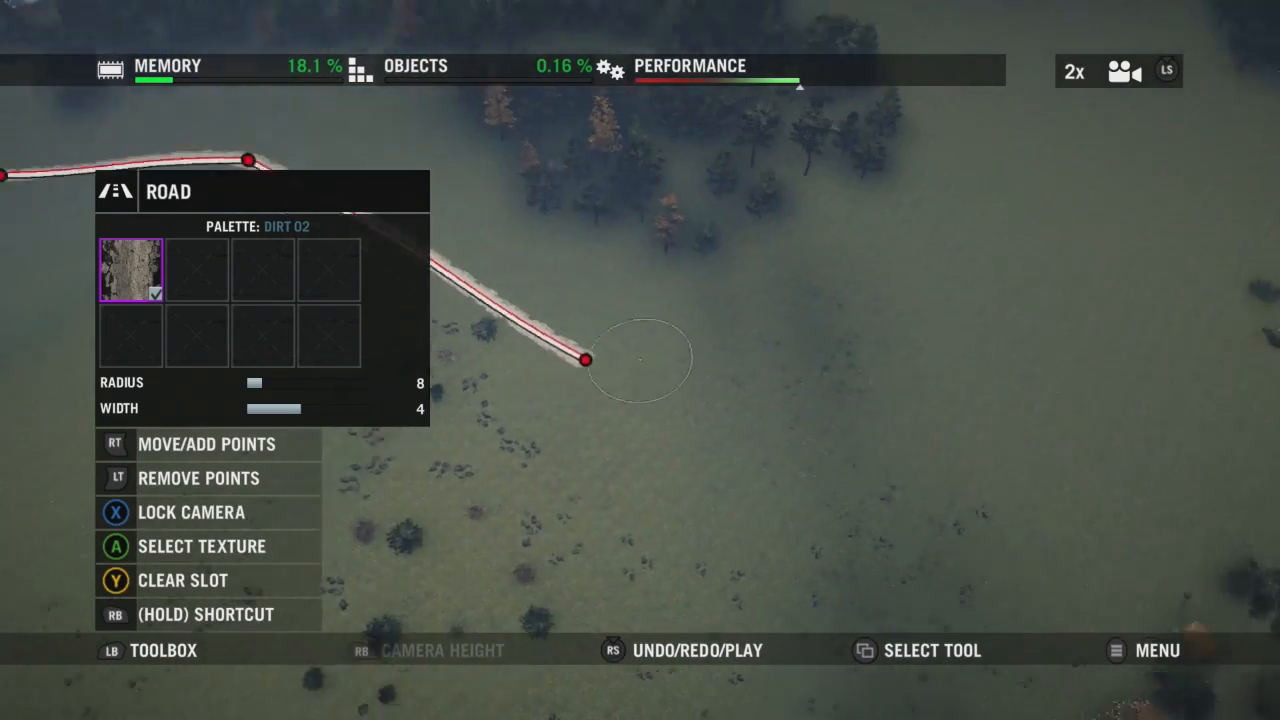
# Extend the dirt road past the forest edge and bend it into the open valley.
pyautogui.press('Up')
pyautogui.press('Up')
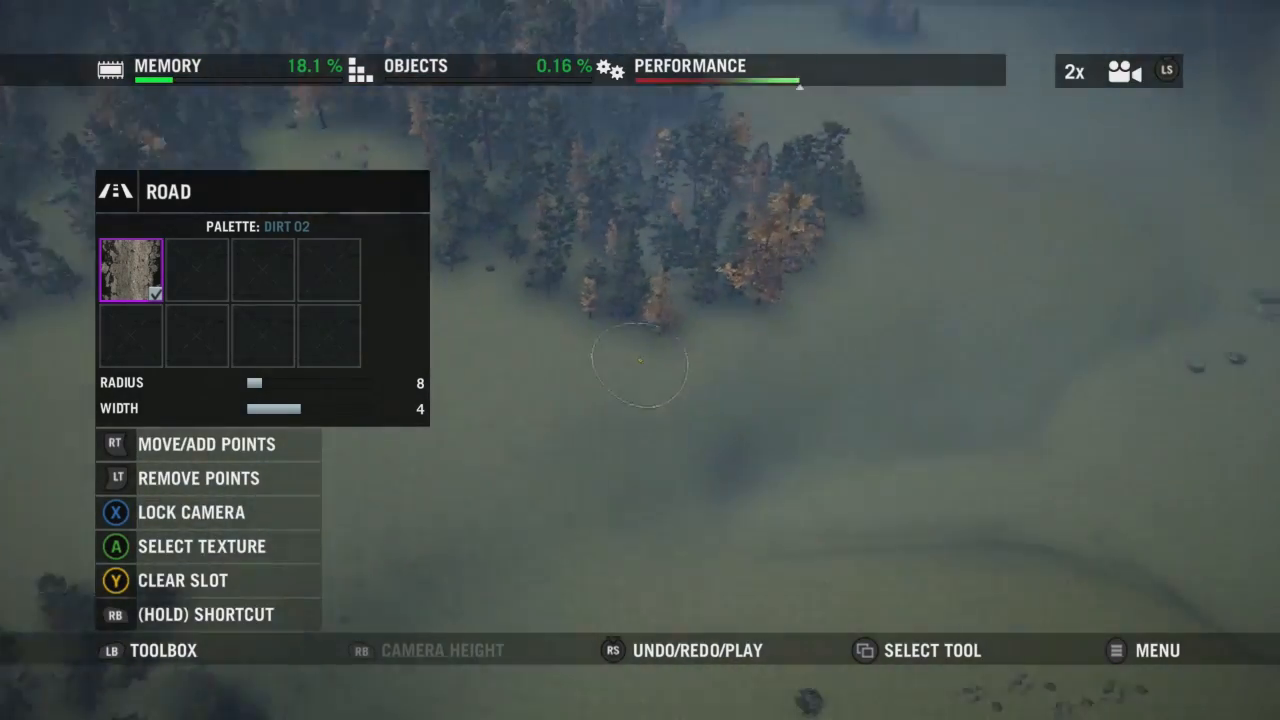
pyautogui.press('Down')
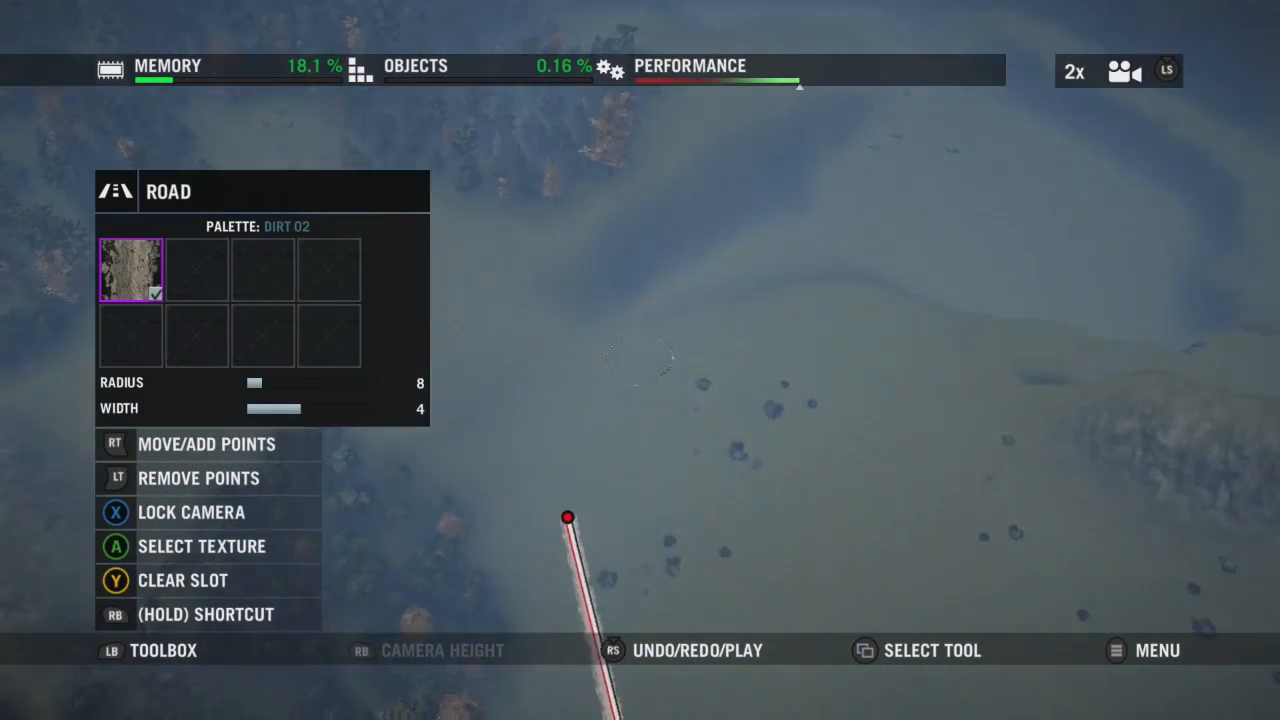
pyautogui.press('Up')
pyautogui.moveTo(640, 360); pyautogui.dragTo(640, 360)
pyautogui.press('Right')
pyautogui.press('Up')
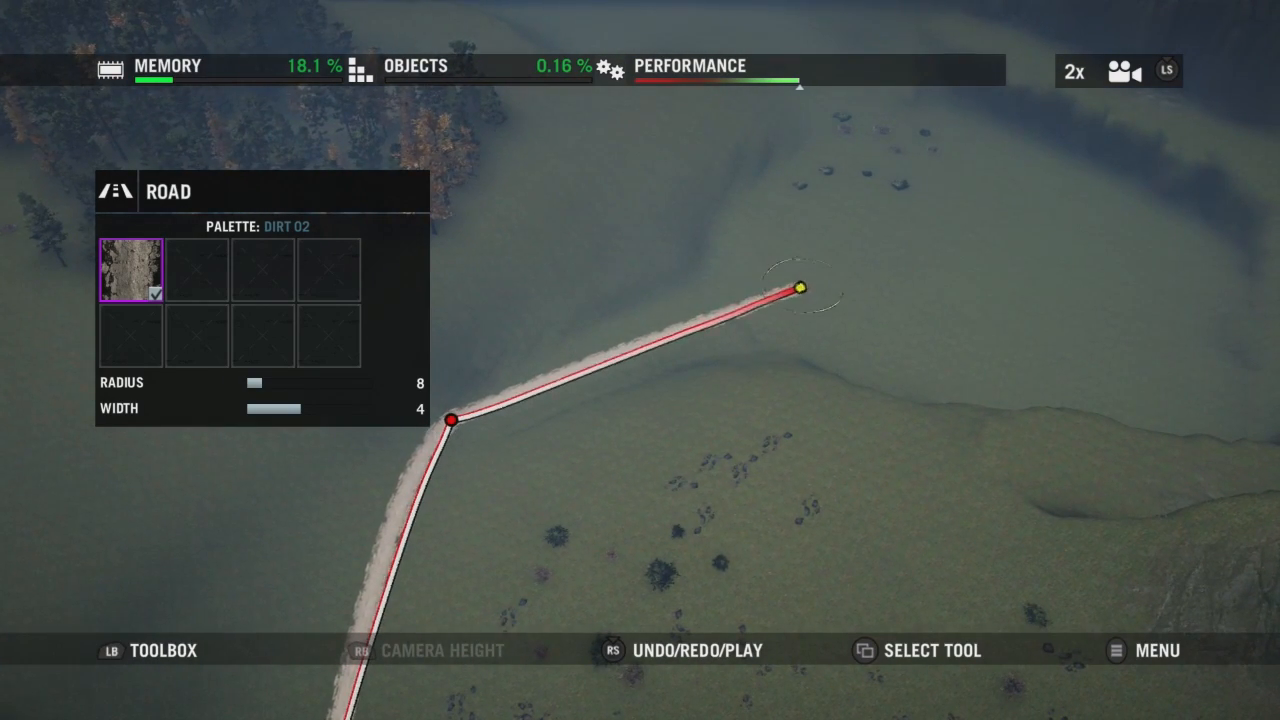
pyautogui.moveTo(714, 321); pyautogui.dragTo(714, 321)
pyautogui.press('Right')
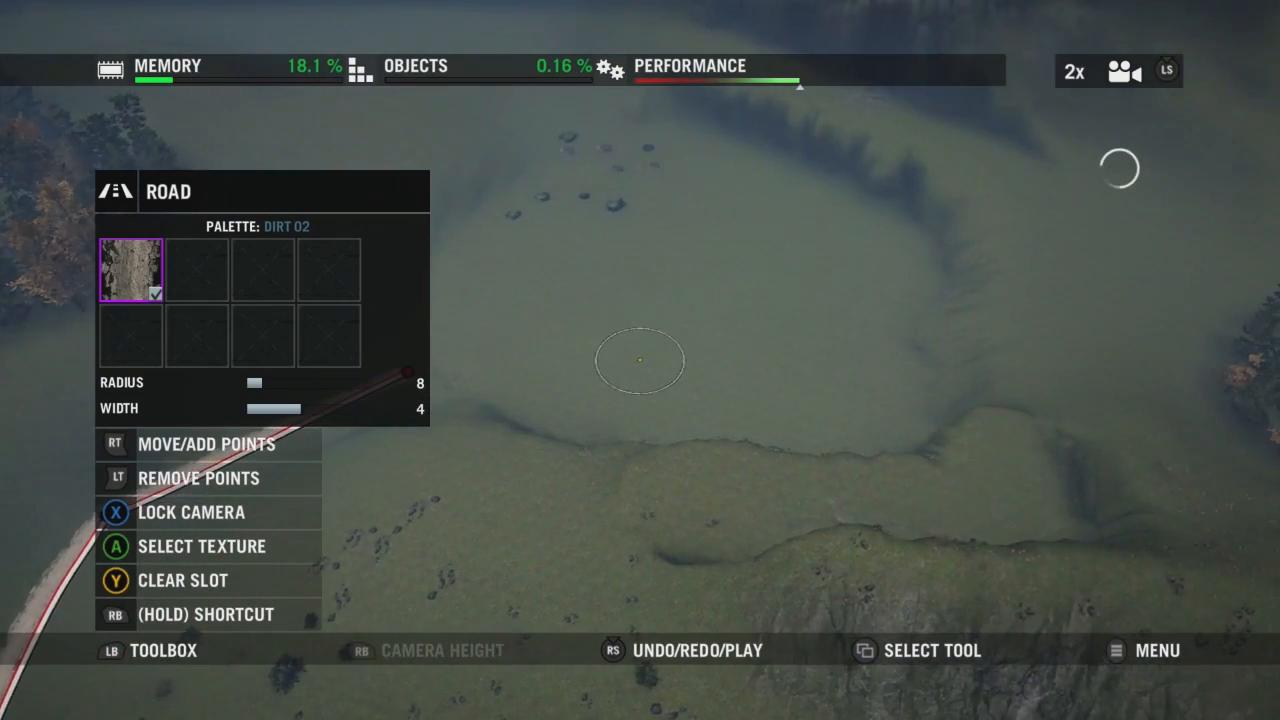
# Continue the dirt road through the valley and up toward the distant hill, and finish the road.
pyautogui.press('Up')
pyautogui.moveTo(640, 360); pyautogui.dragTo(640, 360)
pyautogui.press('Down')
pyautogui.press('Up')
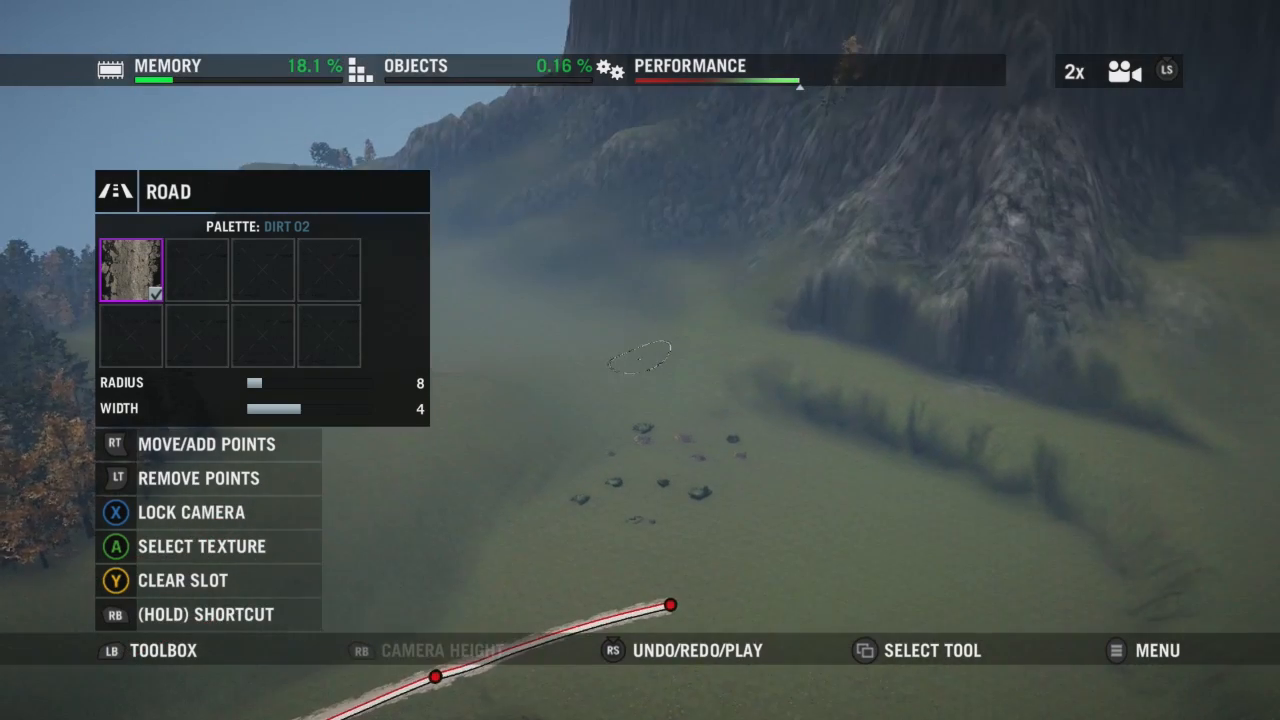
pyautogui.press('Down')
pyautogui.moveTo(640, 360); pyautogui.dragTo(640, 360)
pyautogui.press('Left')
pyautogui.press('Up')
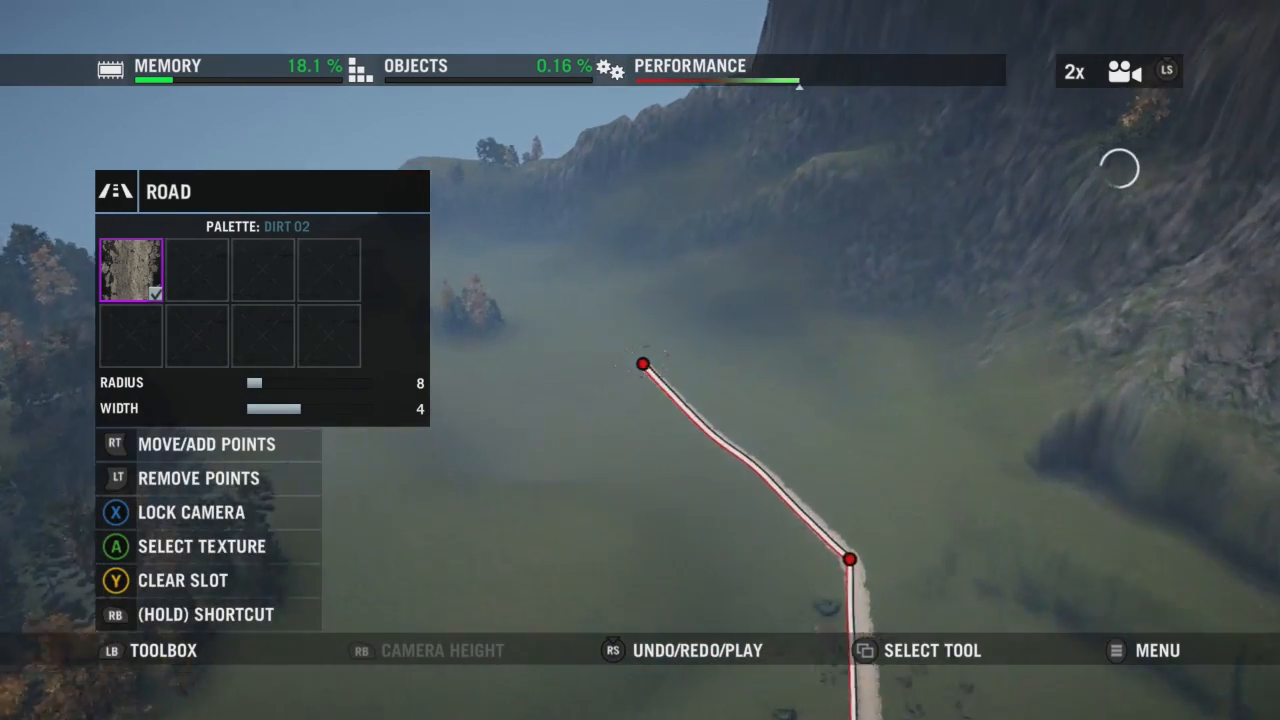
pyautogui.press('Up')
pyautogui.press('Left')
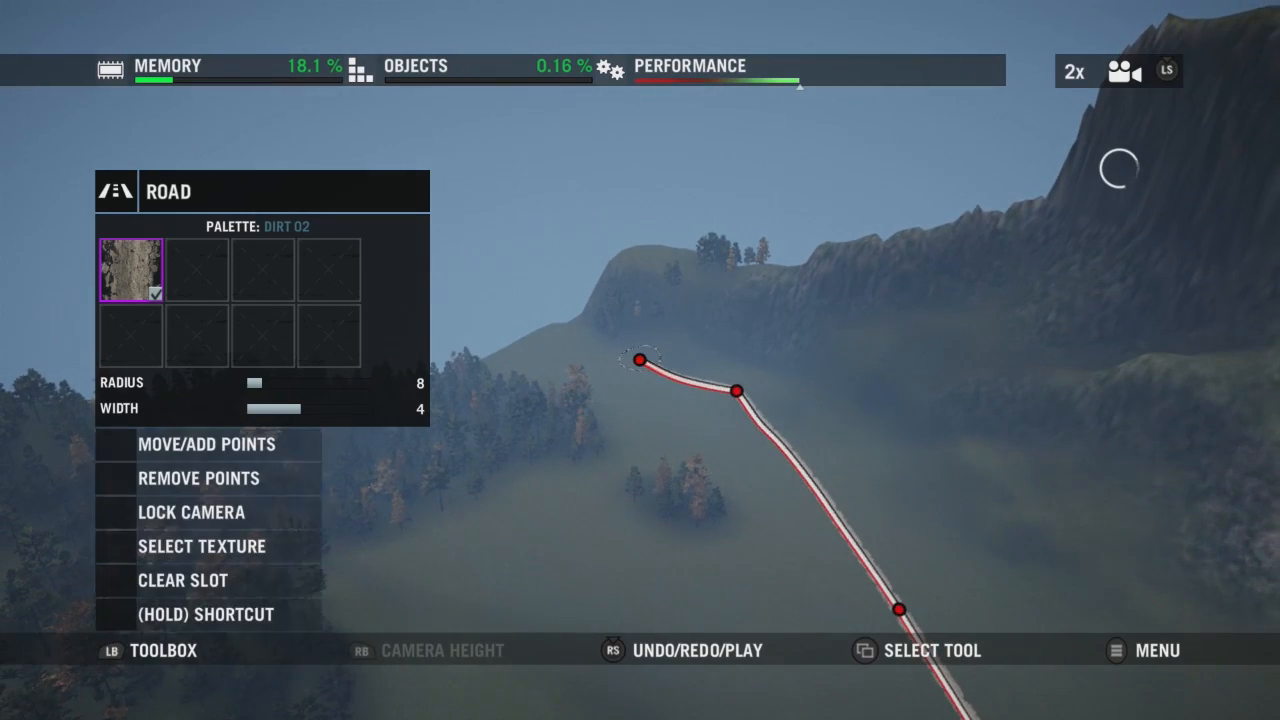
pyautogui.press('Tab')
pyautogui.press('Escape')
pyautogui.press('Escape')
# Examine the course of the dirt road and the open ground beside it below the terraced hill.
pyautogui.press('Down')
pyautogui.press('Up')
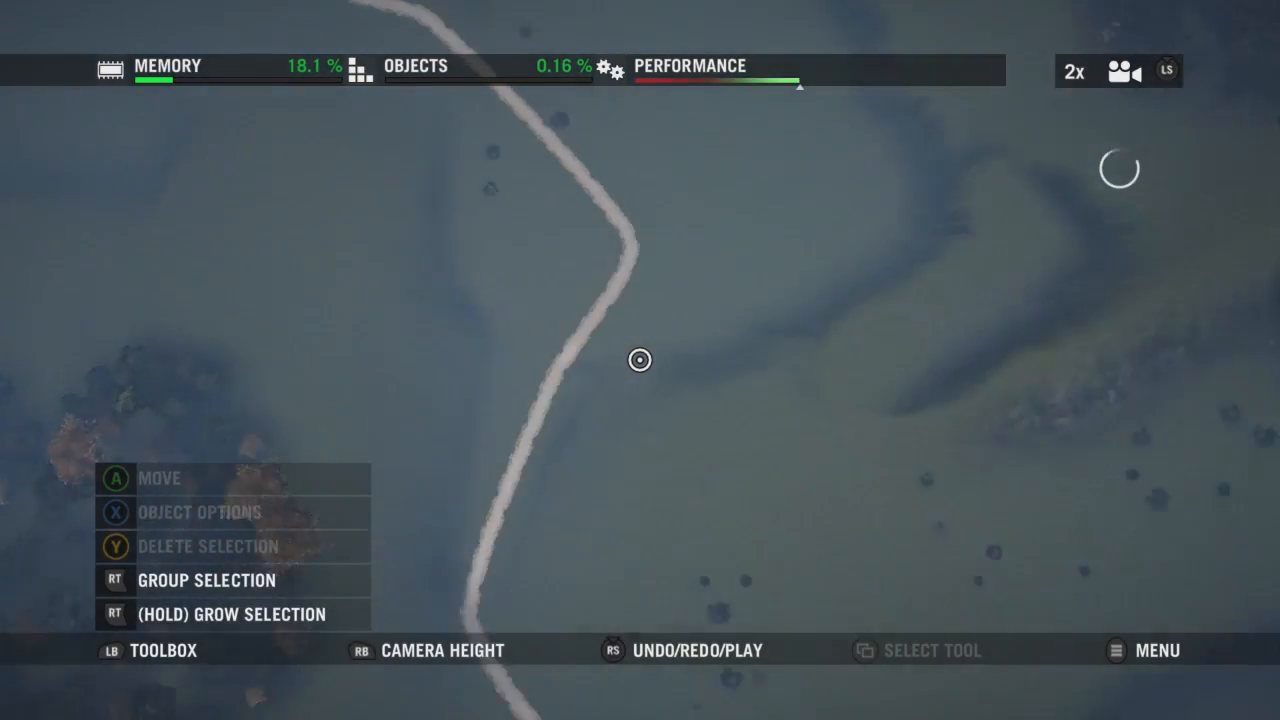
pyautogui.press('Right')
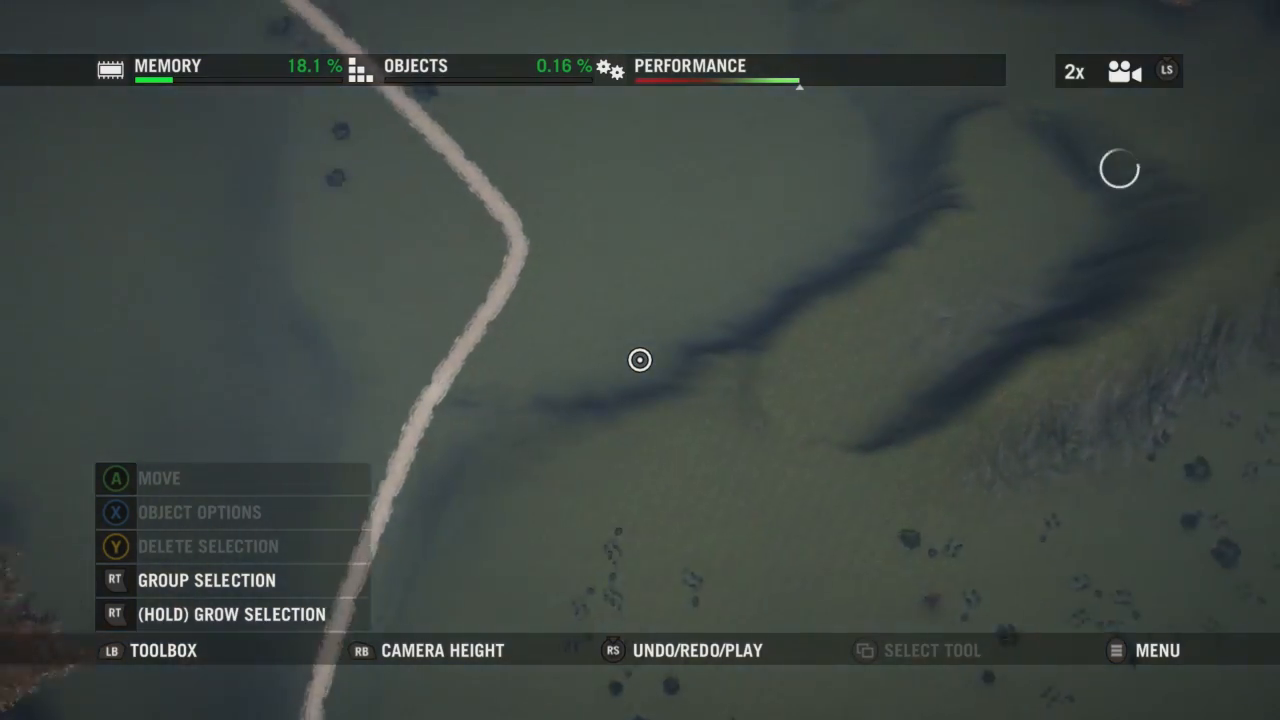
pyautogui.press('Right')
pyautogui.press('Up')
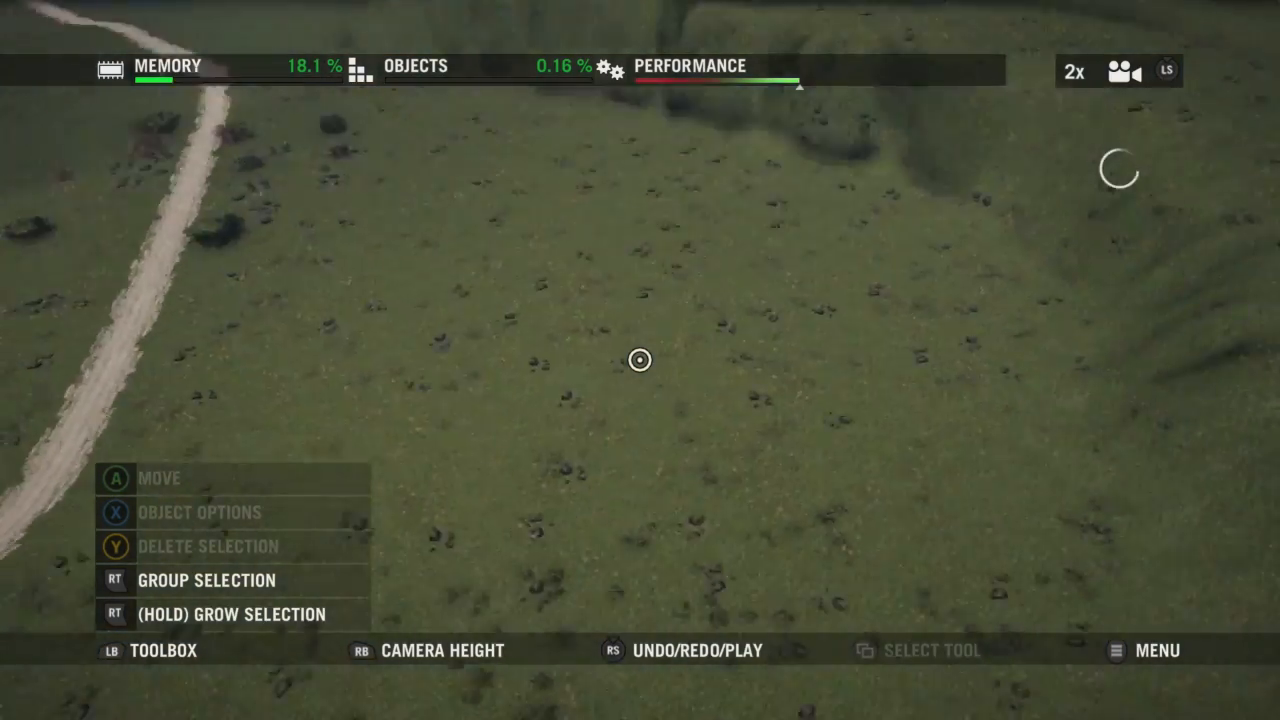
pyautogui.press('Up')
pyautogui.press('Left')
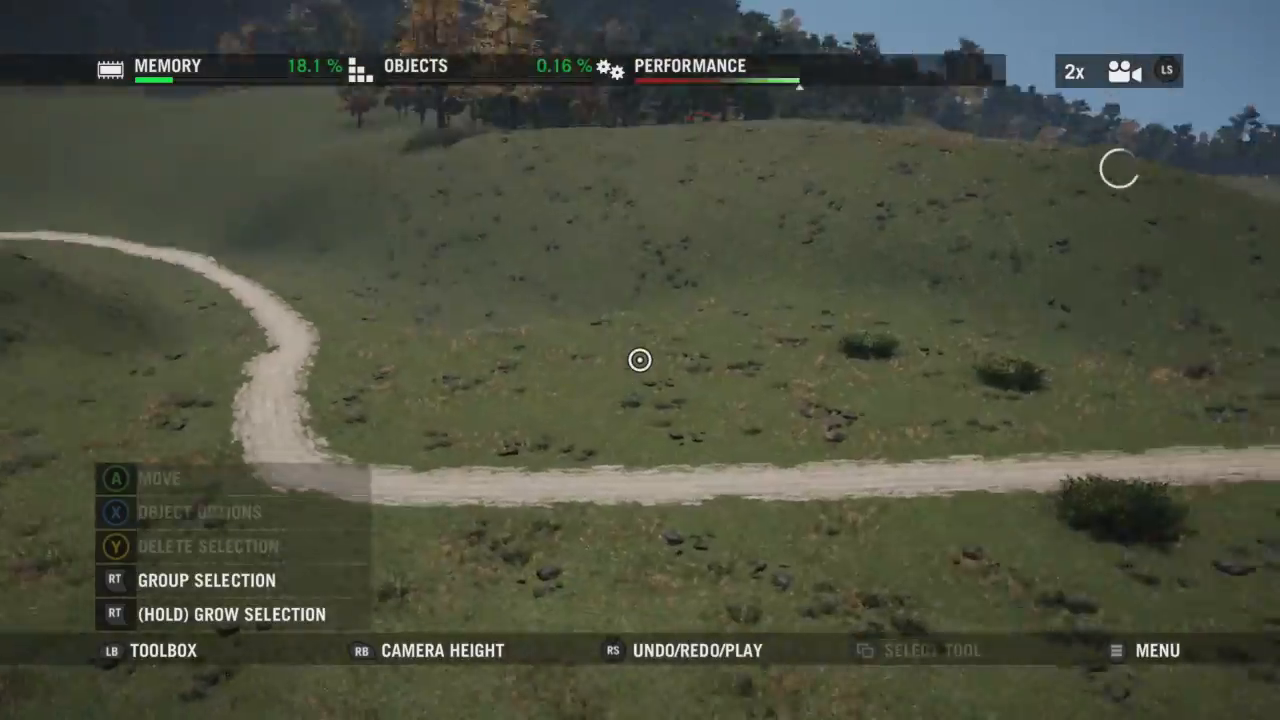
pyautogui.press('Up')
pyautogui.press('Left')
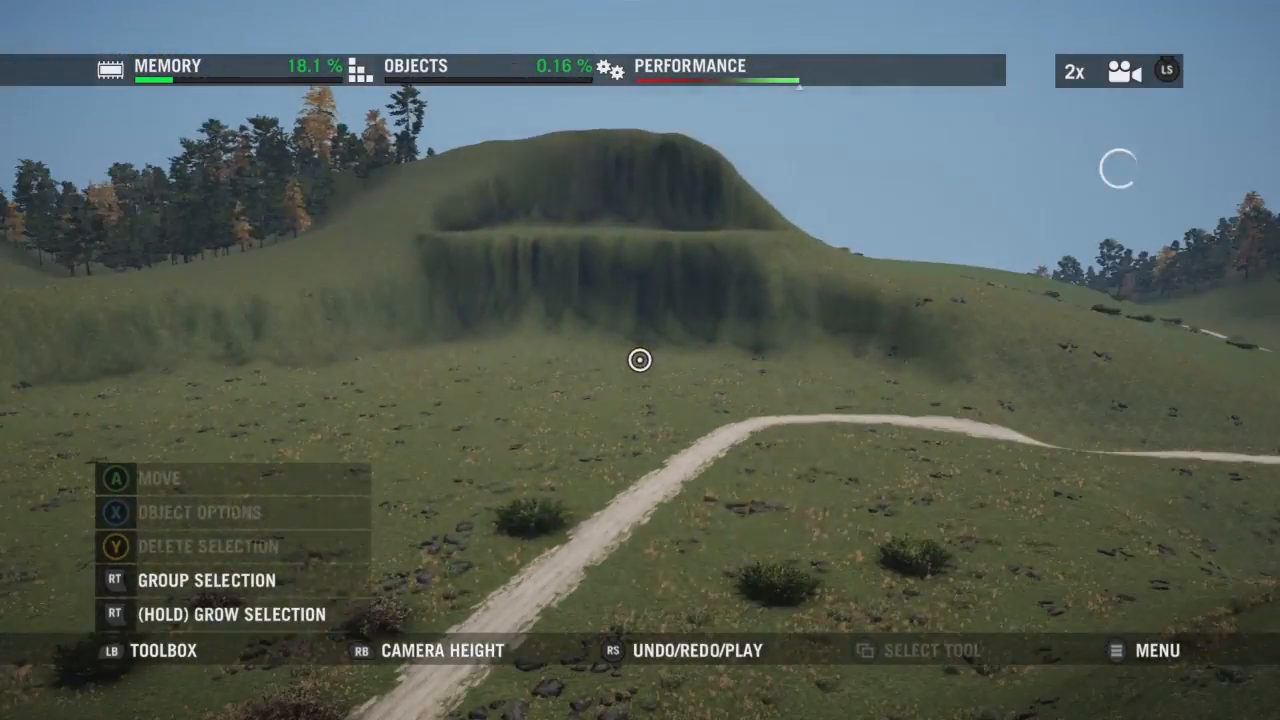
# Start adding a new structure from Large Buildings and preview Ajay House Decorated 01 on the grass beside the road.
pyautogui.press('Tab')
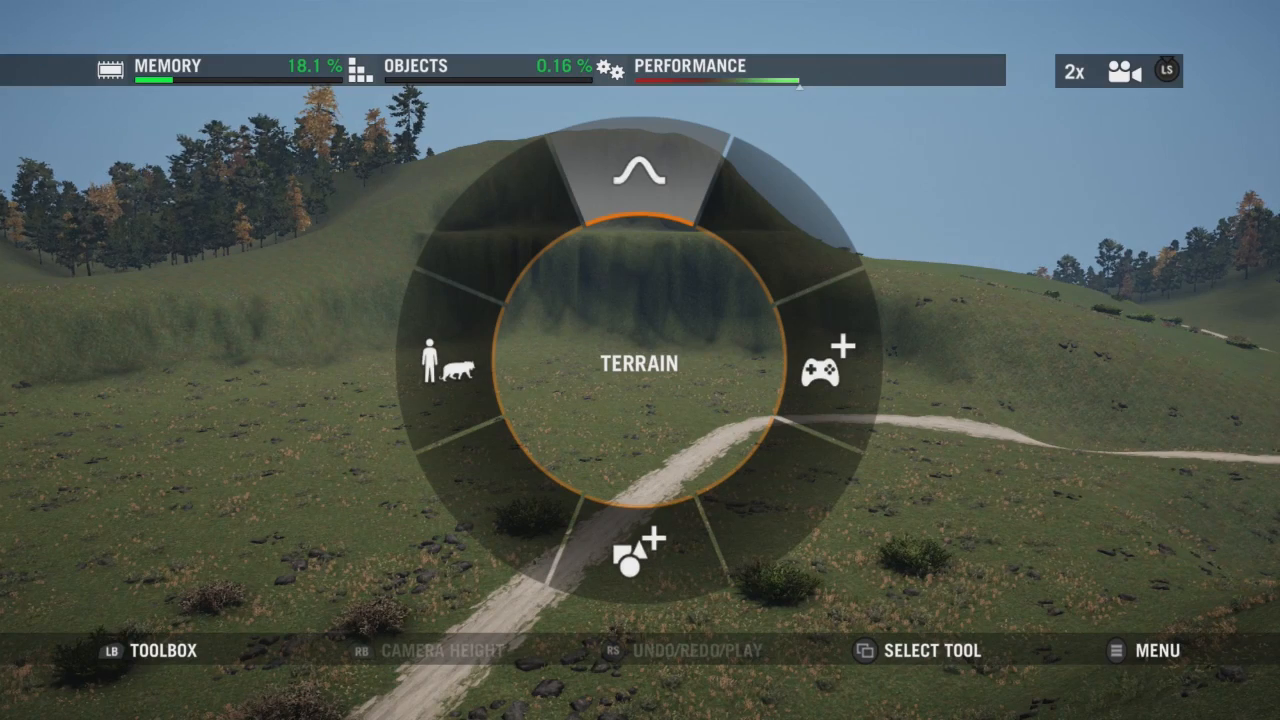
pyautogui.press('Right')
pyautogui.press('Return')
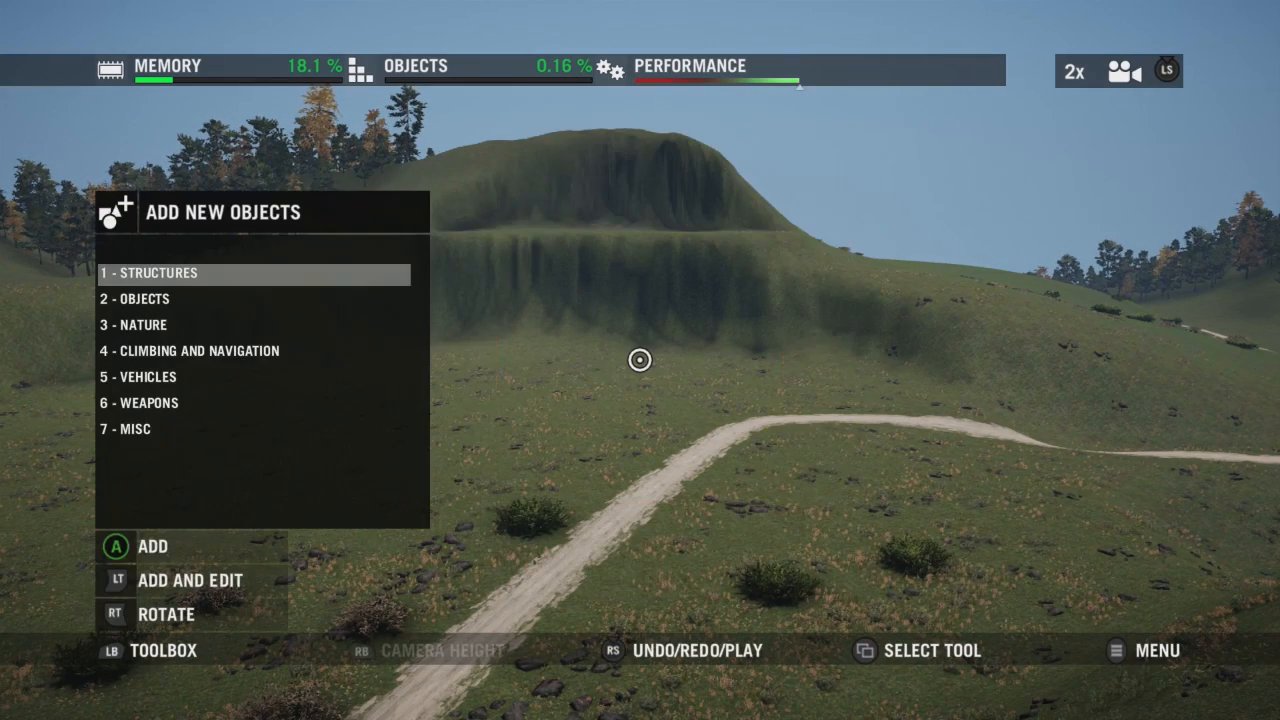
pyautogui.press('Down')
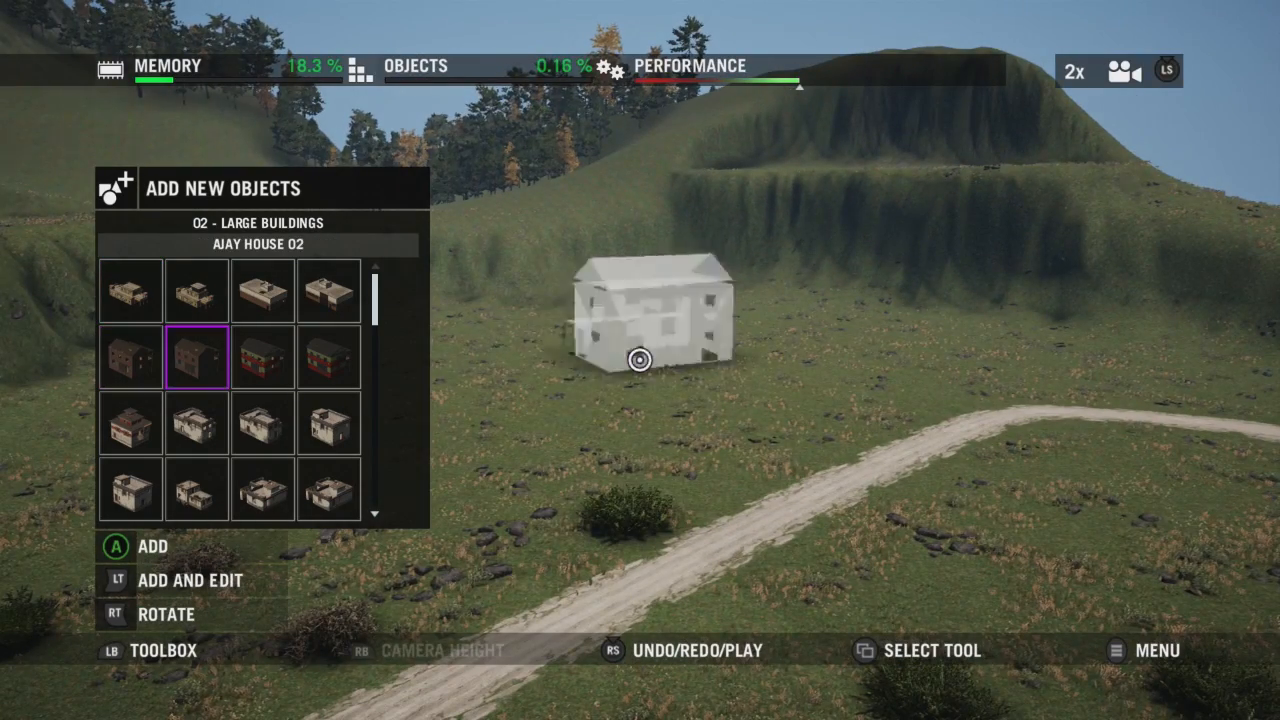
pyautogui.press('Down')
pyautogui.press('Right')
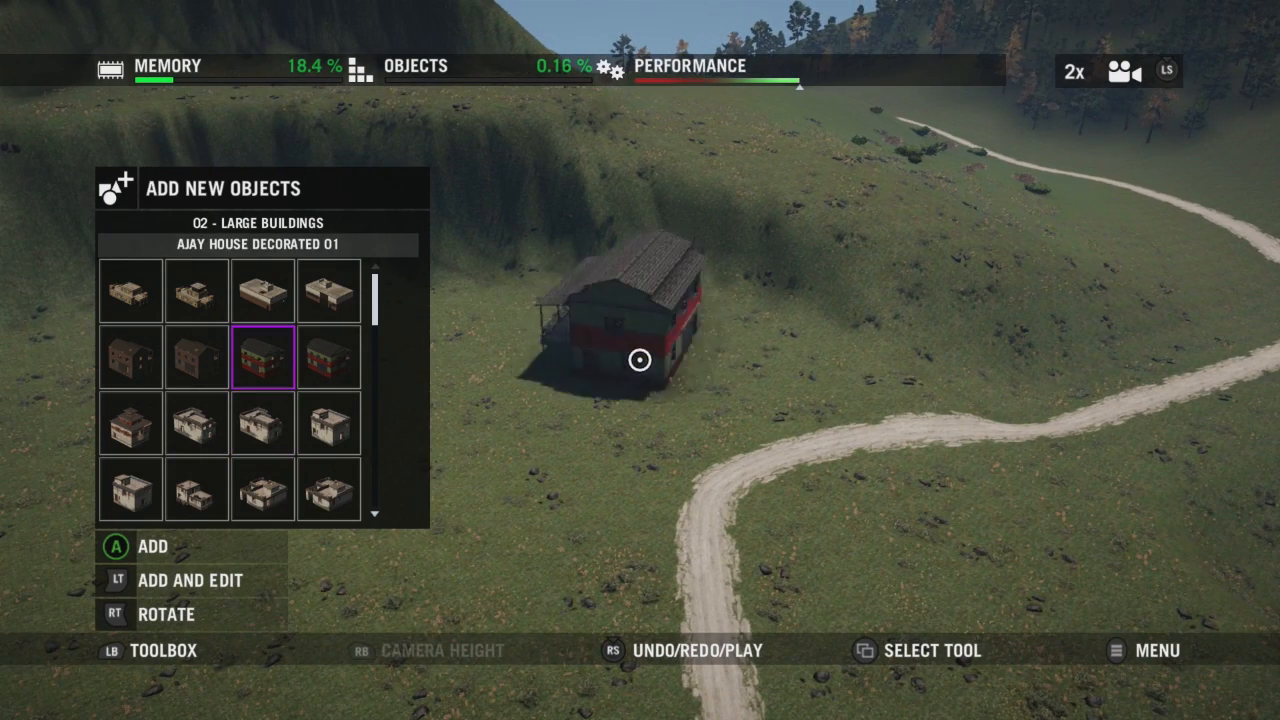
# Preview the large building models from Airport Hangar and Airport Control Tower through Ajay House 02 to Dzong Medium House 3 Closed.
pyautogui.press('Down')
pyautogui.press('Up')
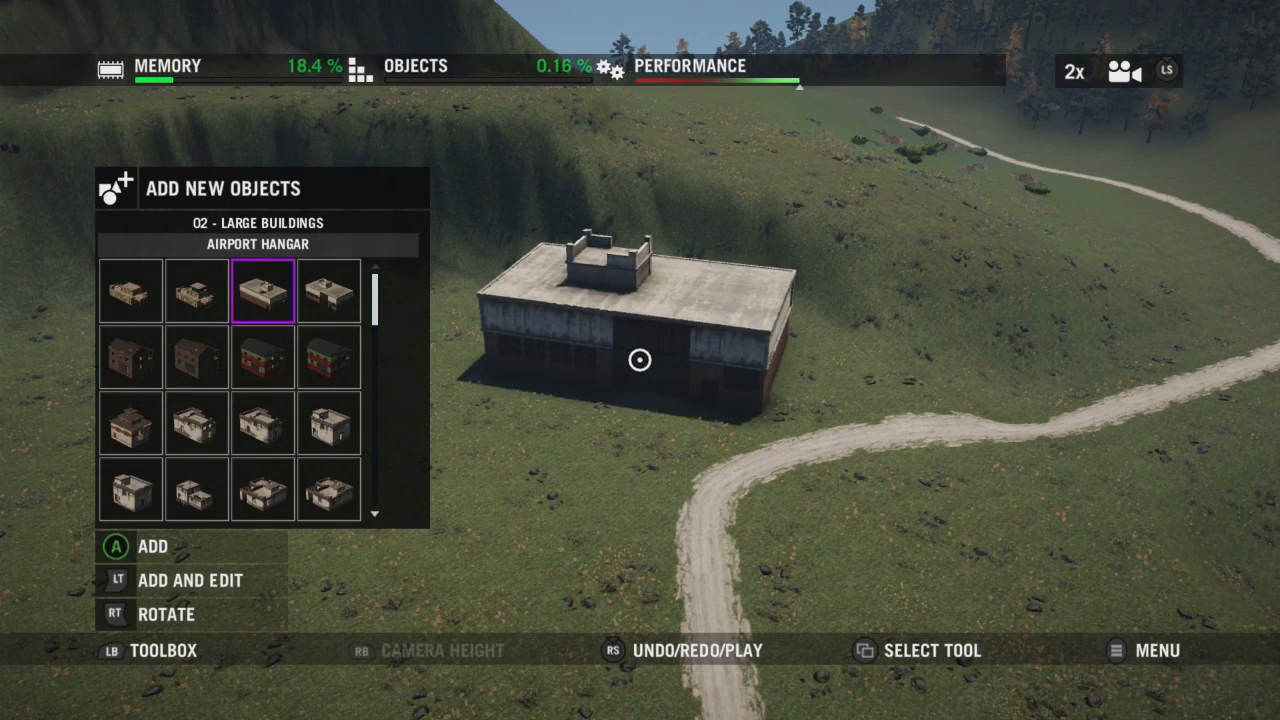
pyautogui.press('Left')
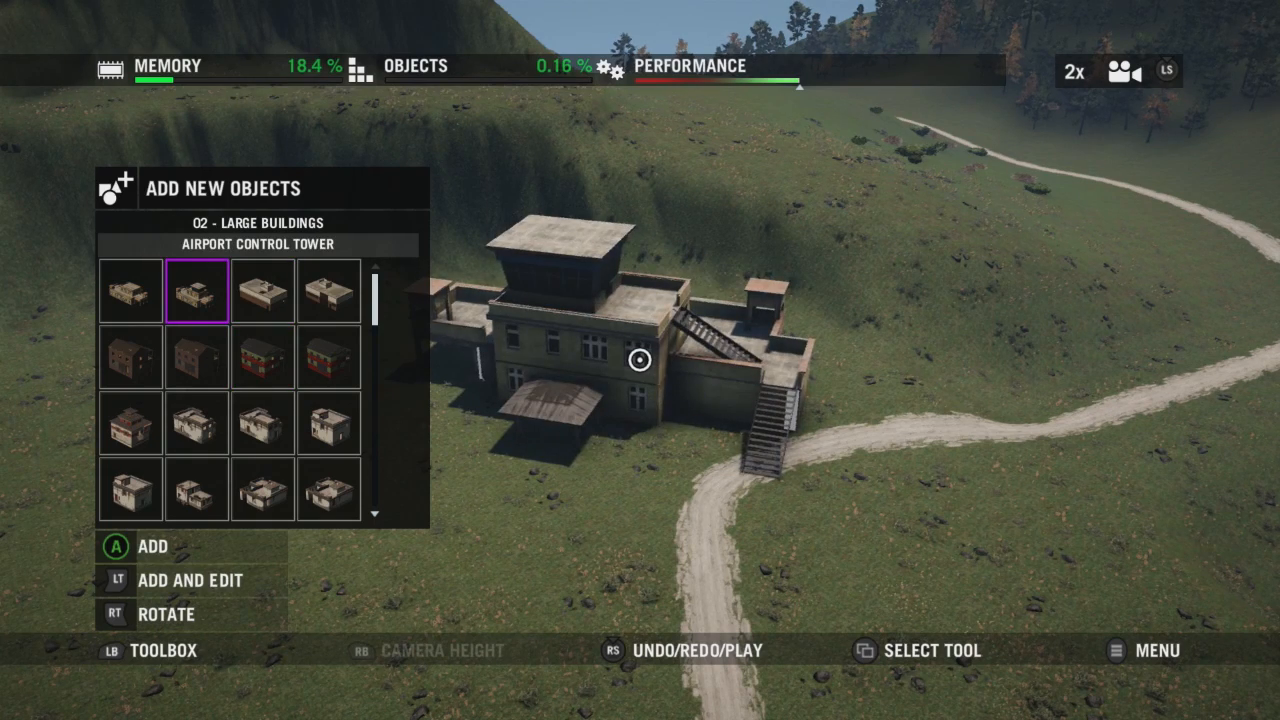
pyautogui.press('Down')
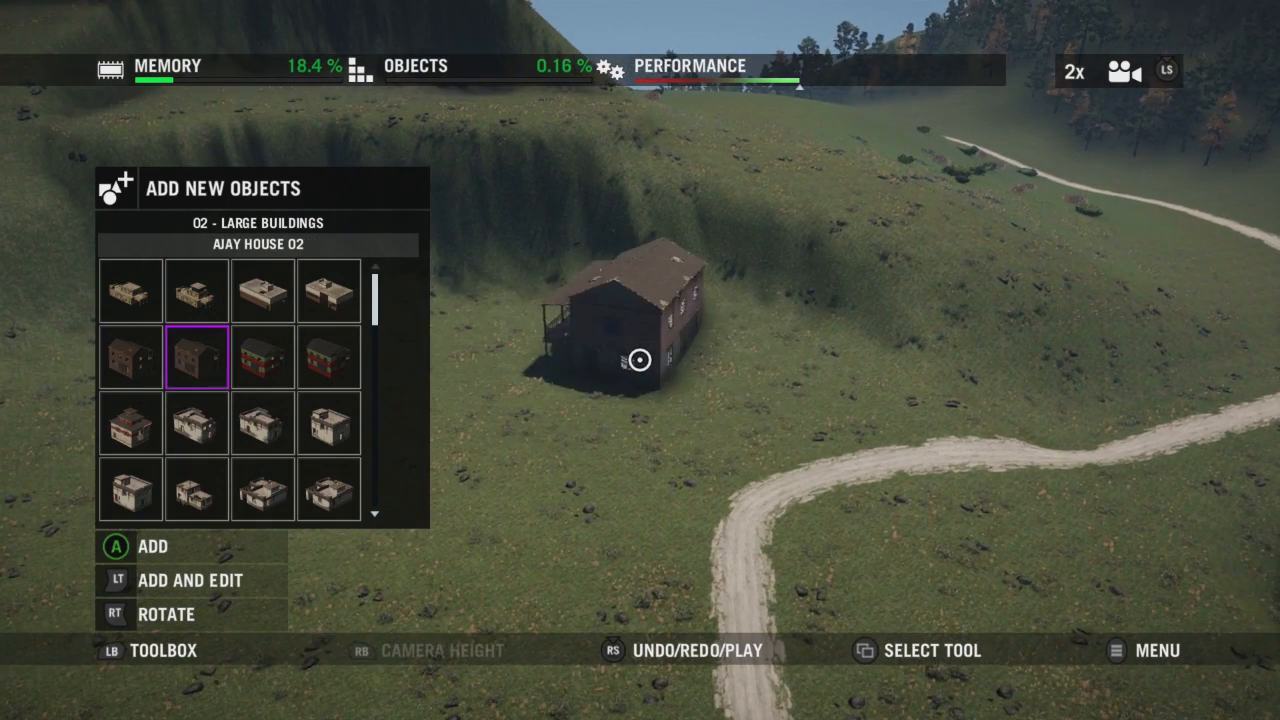
pyautogui.press('Down')
pyautogui.press('Down')
pyautogui.press('Down')
pyautogui.press('Down')
pyautogui.press('Down')
pyautogui.press('Down')
pyautogui.press('Down')
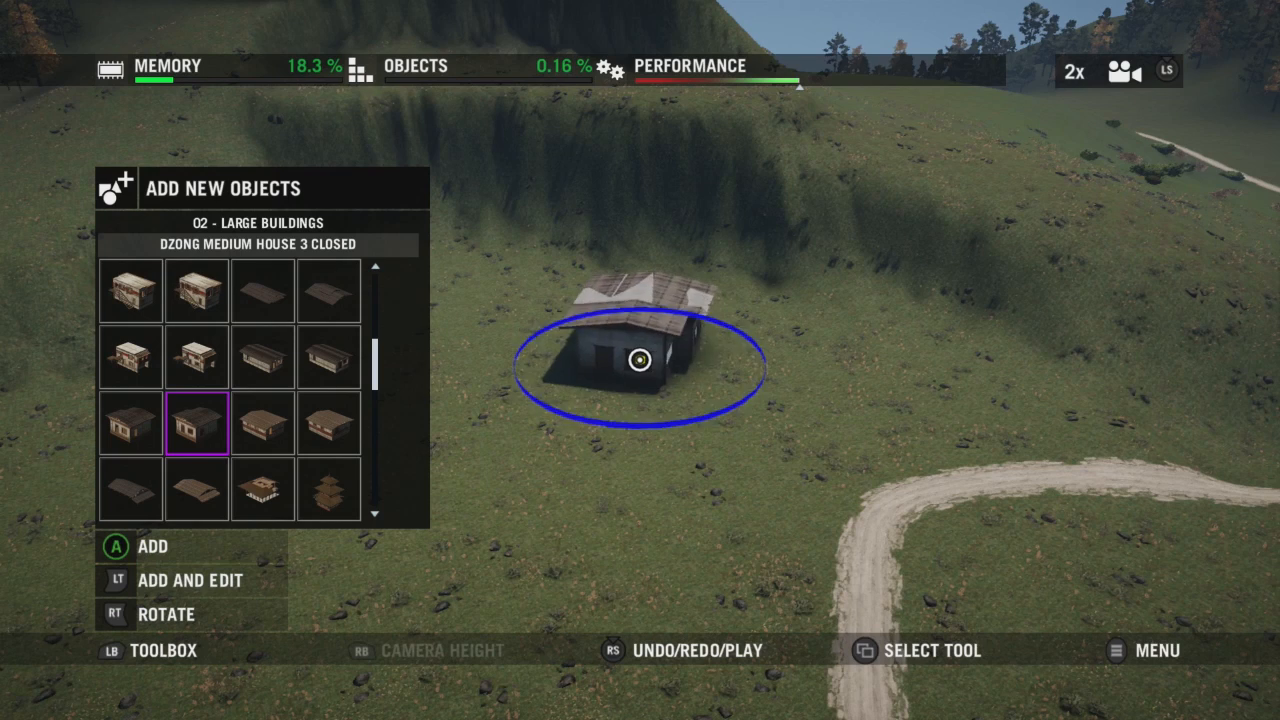
# Compare the large building models from Dzong Medium House 3 Closed onward, ending at Tamang Medium House 1.
pyautogui.press('Right')
pyautogui.press('Right')
pyautogui.press('Down')
pyautogui.press('Left')
pyautogui.press('Up')
pyautogui.press('Right')
pyautogui.press('Down')
pyautogui.press('Left')
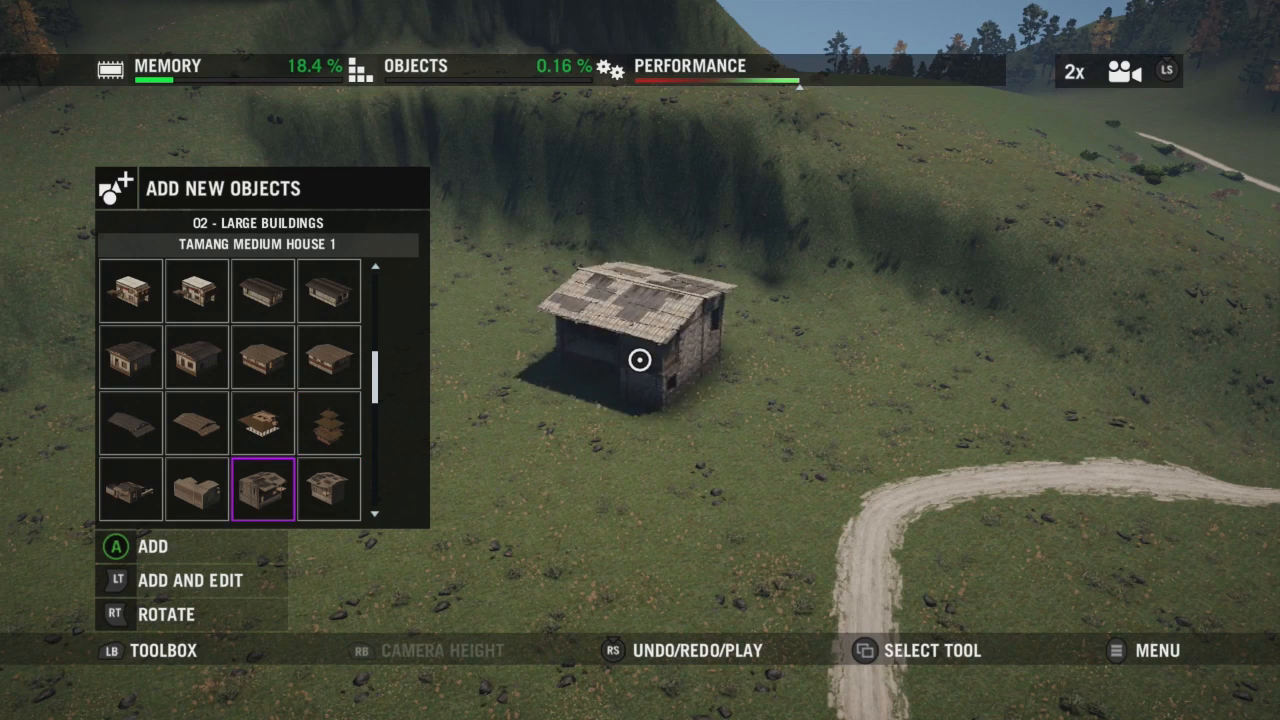
# Browse the traditional large houses and place Trad Large House 1 Closed on the grass near the road bend.
pyautogui.press('Down')
pyautogui.press('Left')
pyautogui.press('Down')
pyautogui.press('Down')
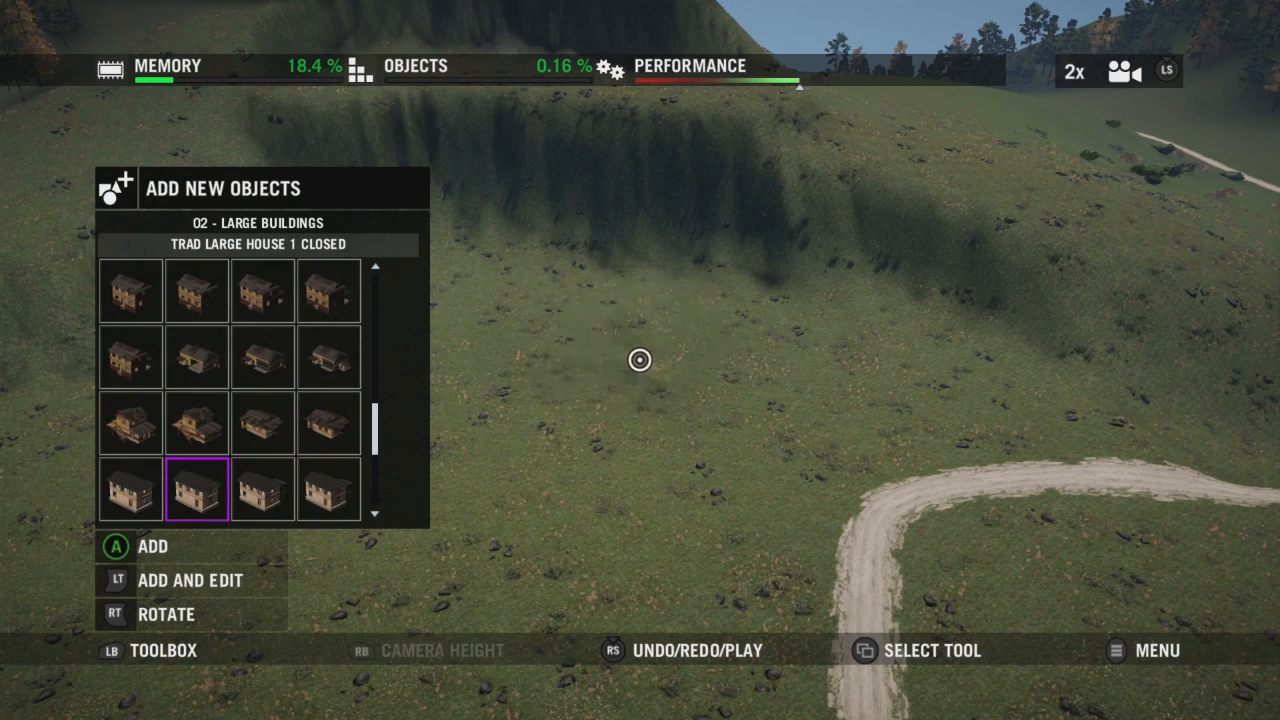
pyautogui.press('Down')
pyautogui.press('Down')
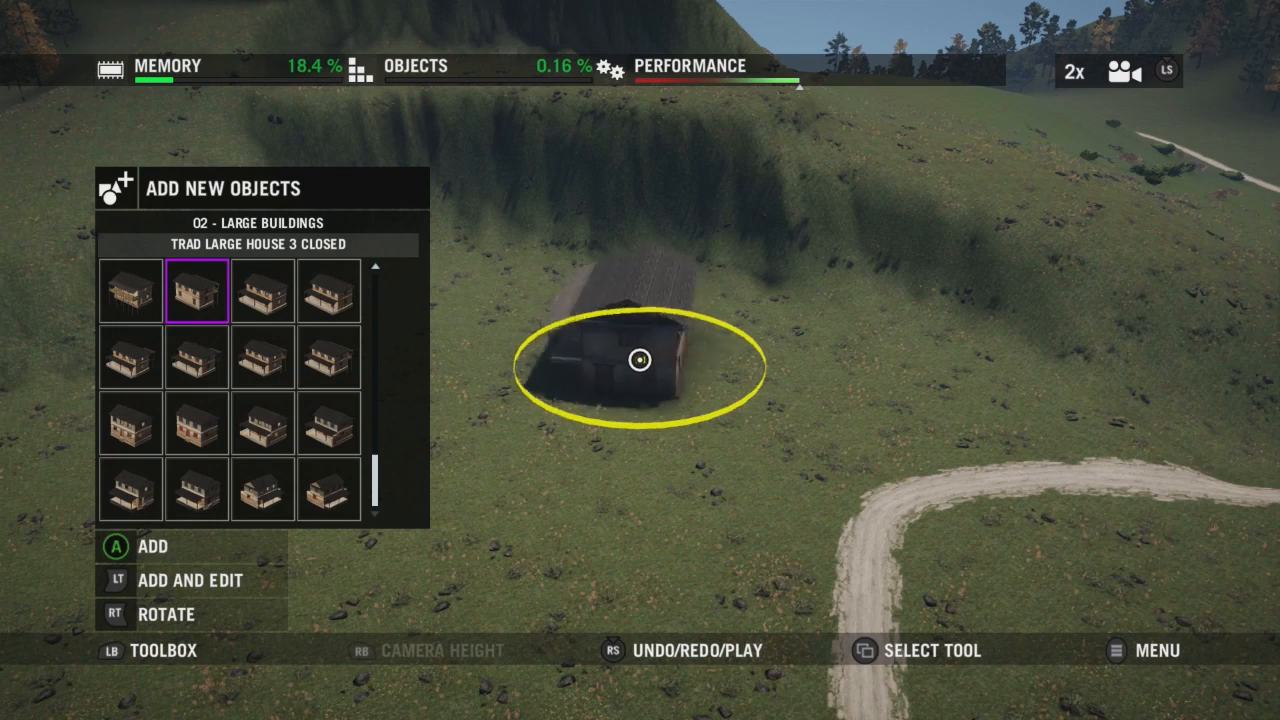
pyautogui.press('Up')
pyautogui.press('Up')
pyautogui.press('Down')
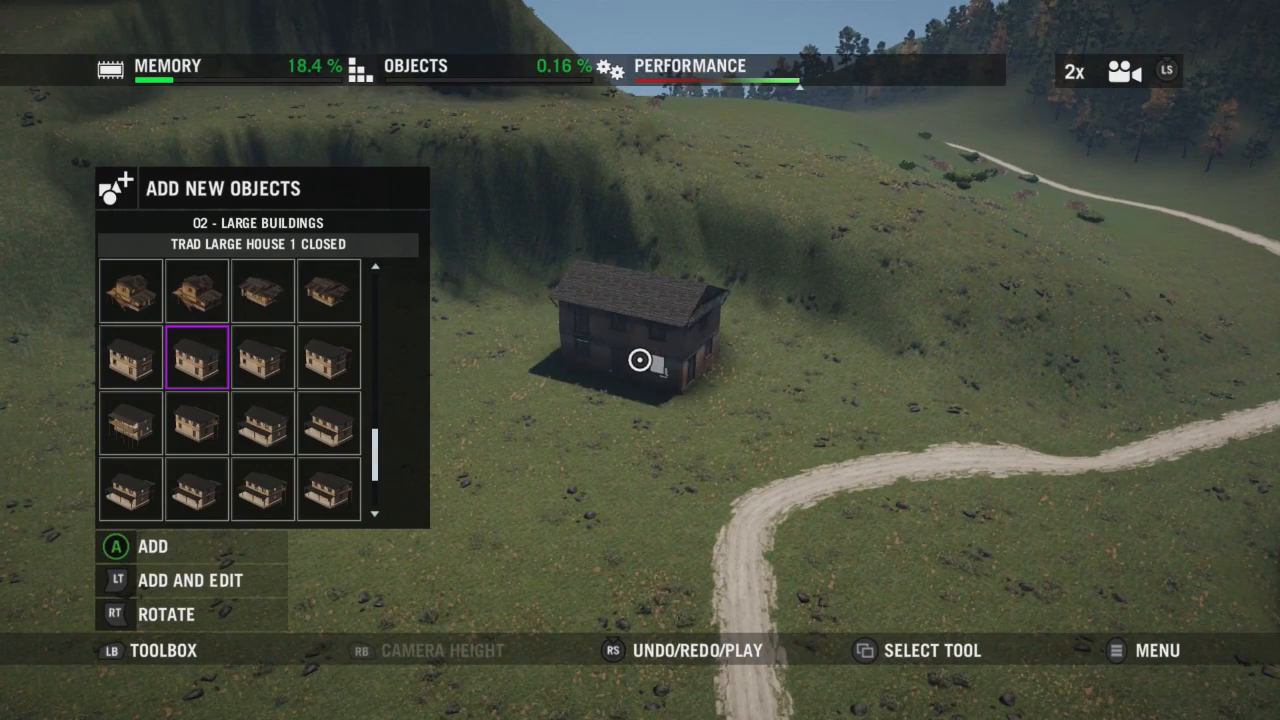
pyautogui.press('a')
# Choose Trad Large House 4 and place it on the grass beside the first house, below the terraced slope.
pyautogui.press('Left')
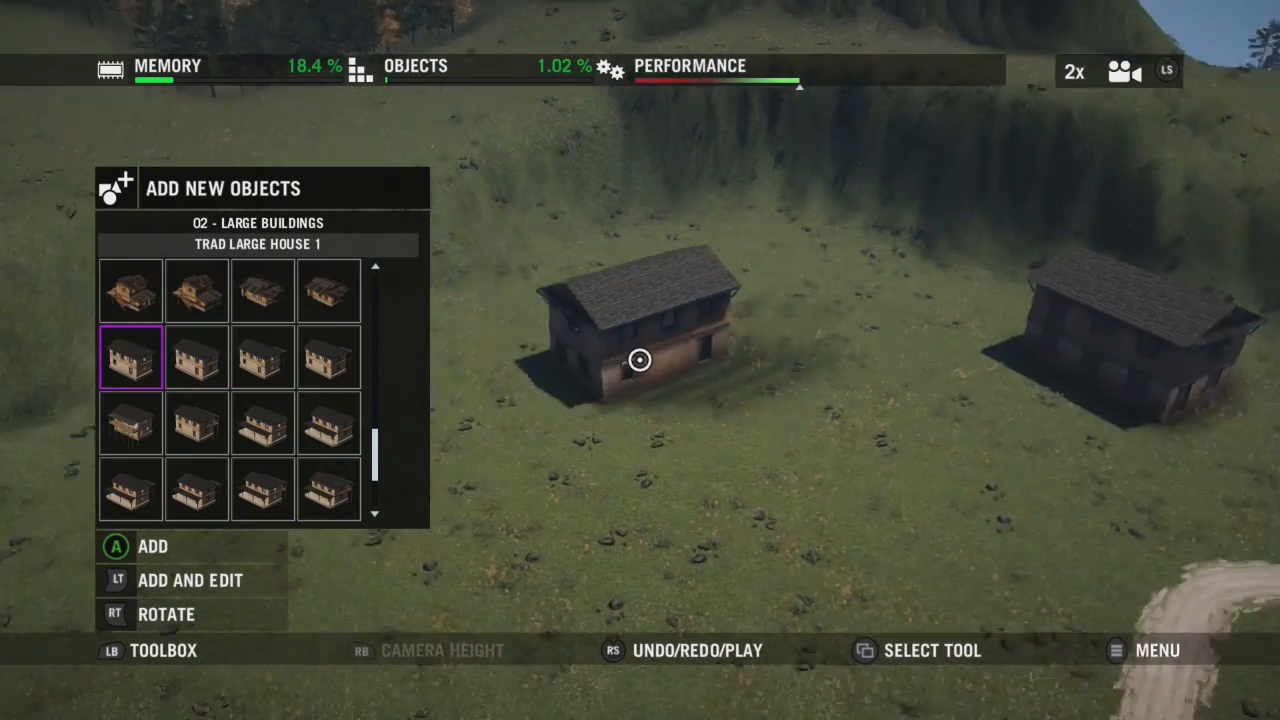
pyautogui.press('Down')
pyautogui.press('Right')
pyautogui.press('Right')
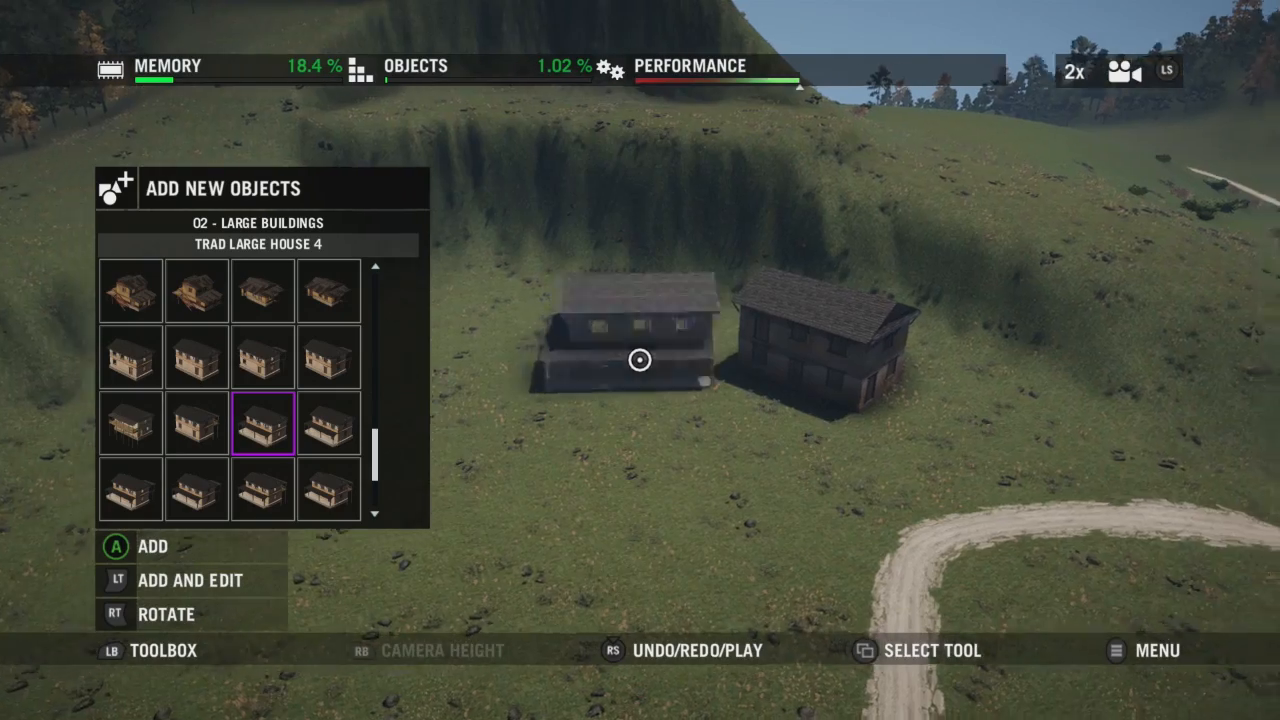
pyautogui.click(640, 360)
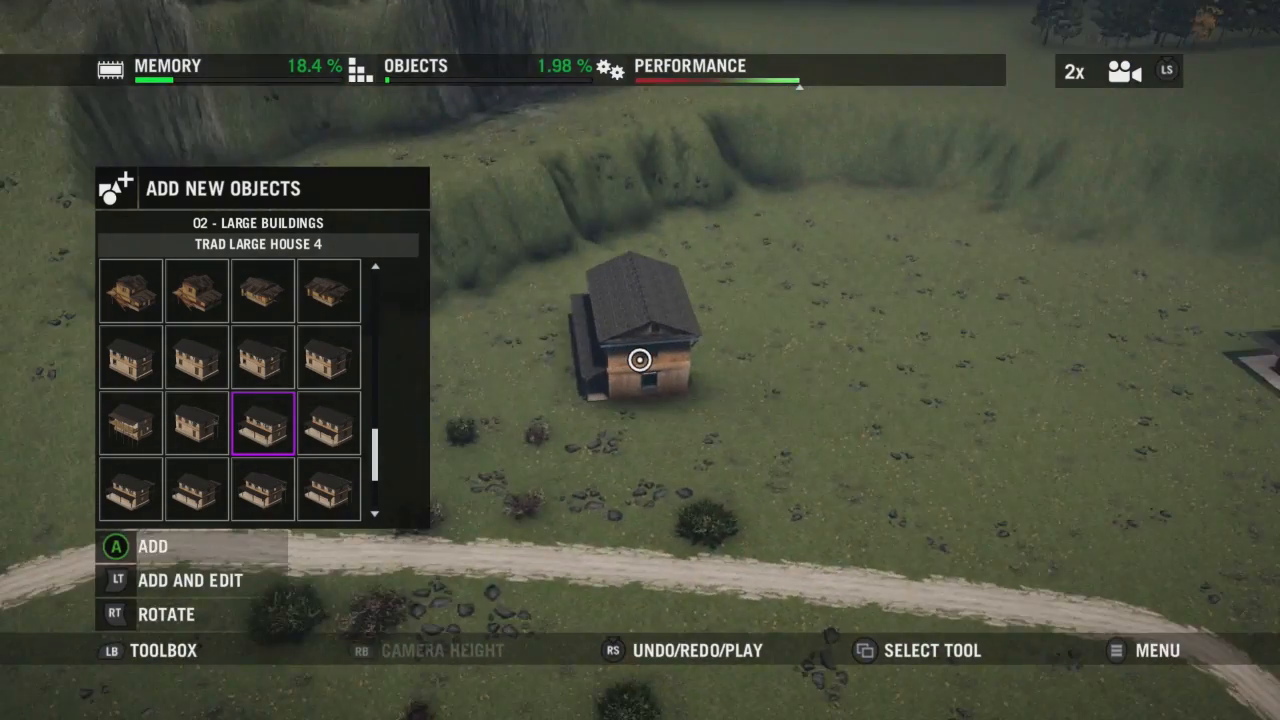
# Place Trad Large House 6 beside the straight stretch of road and Trad Medium House 3 Closed behind it near the steep slope.
pyautogui.press('Down')
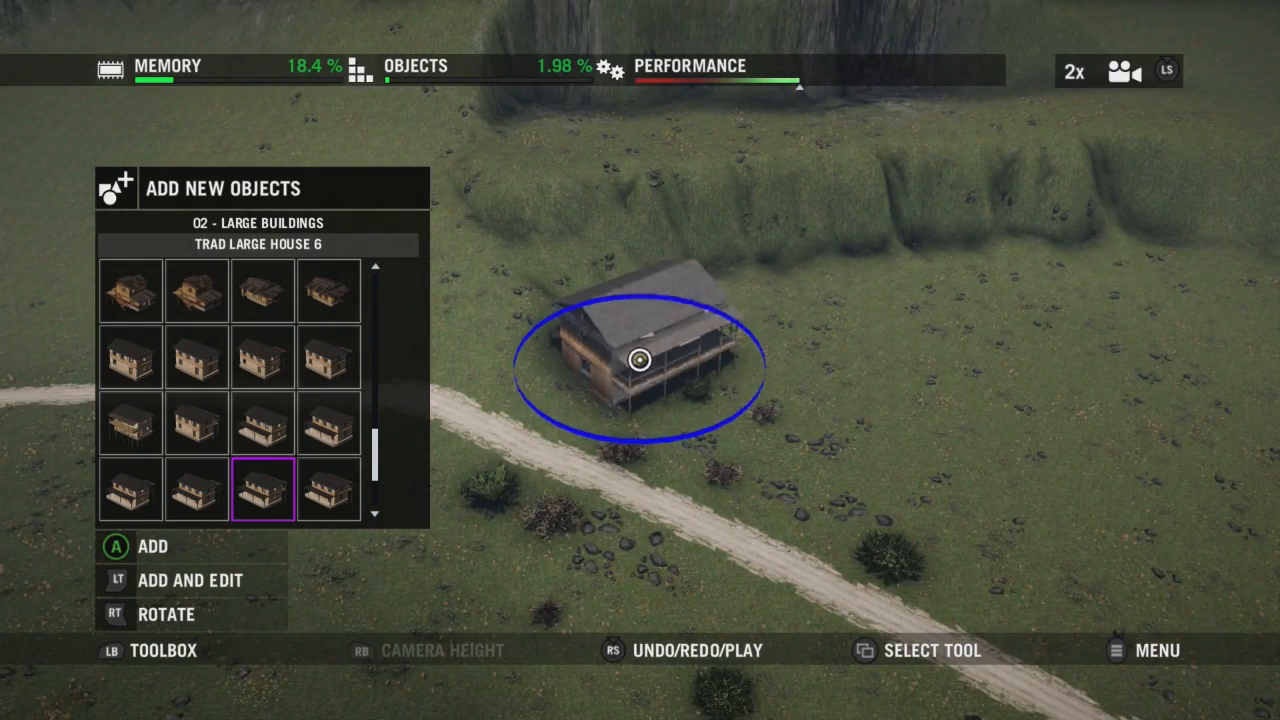
pyautogui.press('Return')
pyautogui.press('Left')
pyautogui.press('Down')
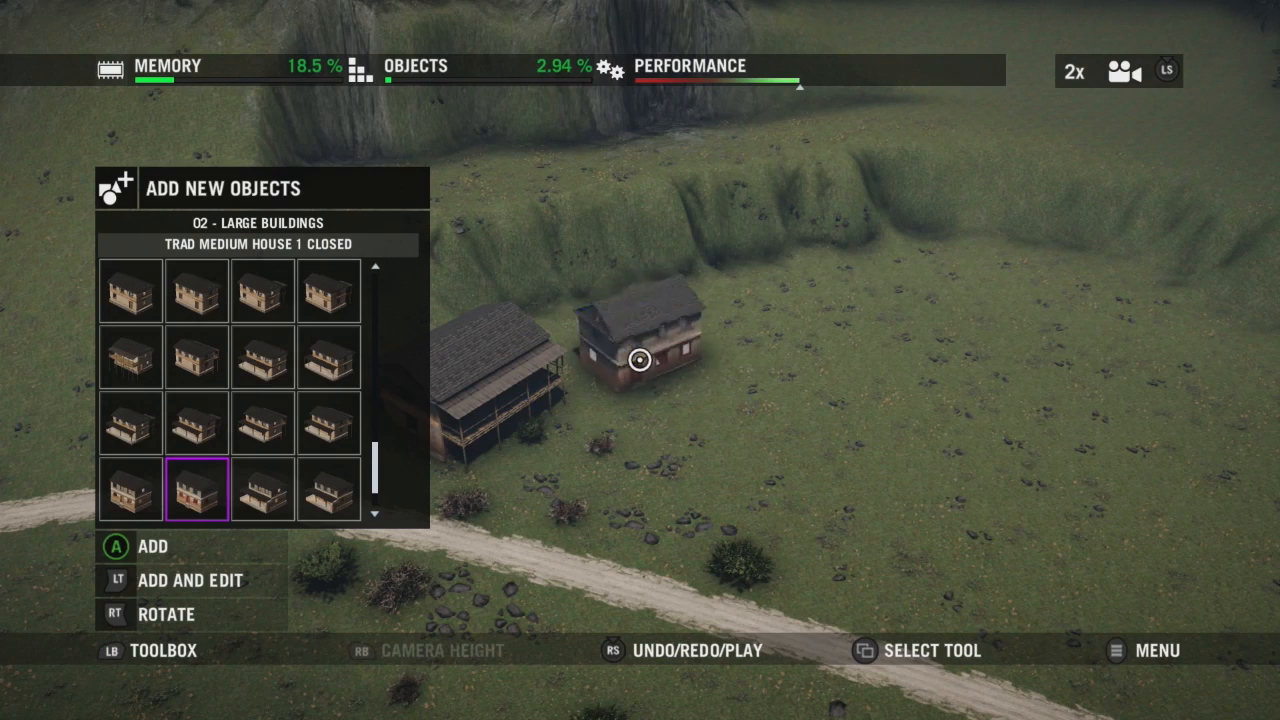
pyautogui.press('Down')
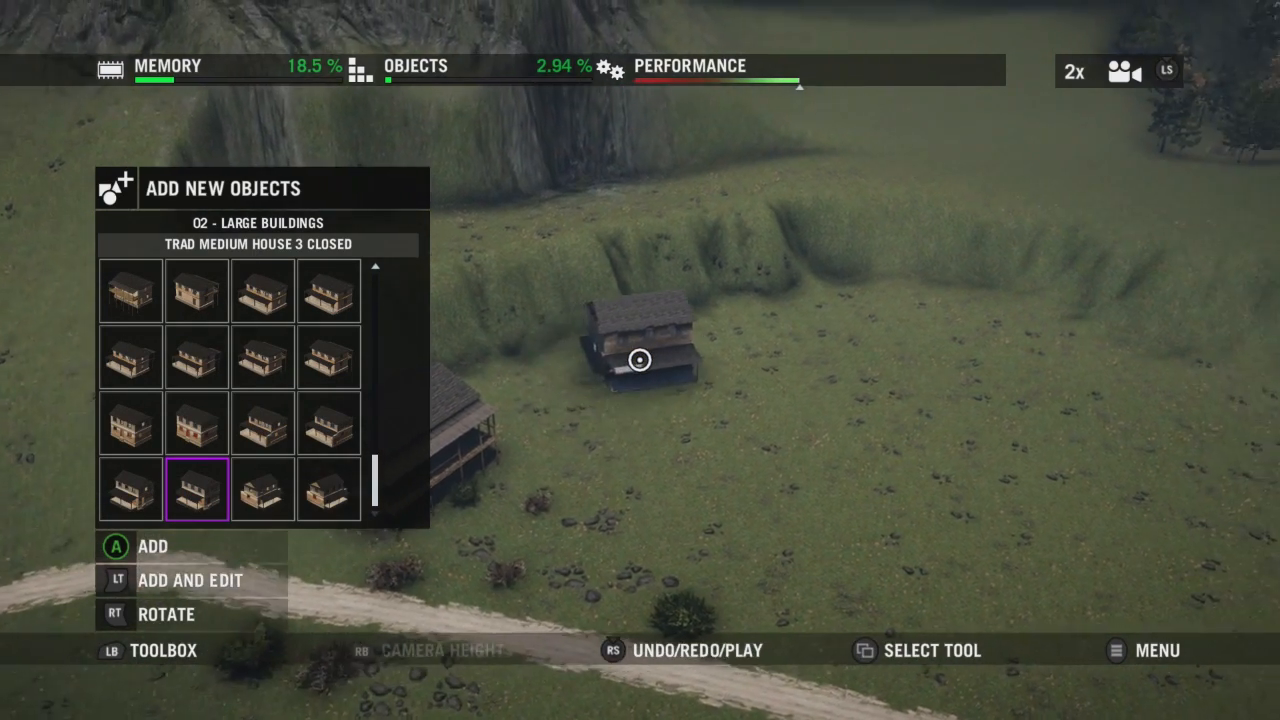
pyautogui.press('Return')
# Switch the object category to Small Buildings and browse through to Fortress Small Building A.
pyautogui.press('Escape')
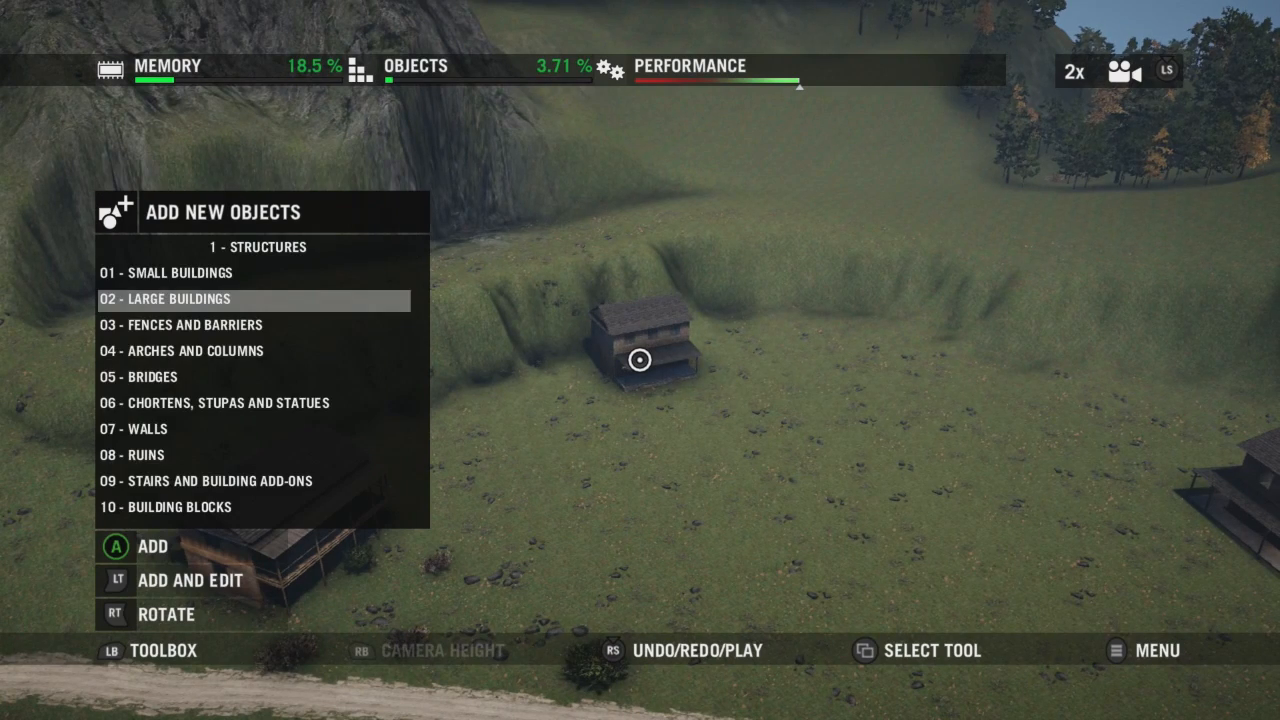
pyautogui.press('Up')
pyautogui.press('Return')
pyautogui.press('Down')
pyautogui.press('Down')
pyautogui.press('Down')
pyautogui.press('Down')
pyautogui.press('Down')
pyautogui.press('Down')
pyautogui.press('Down')
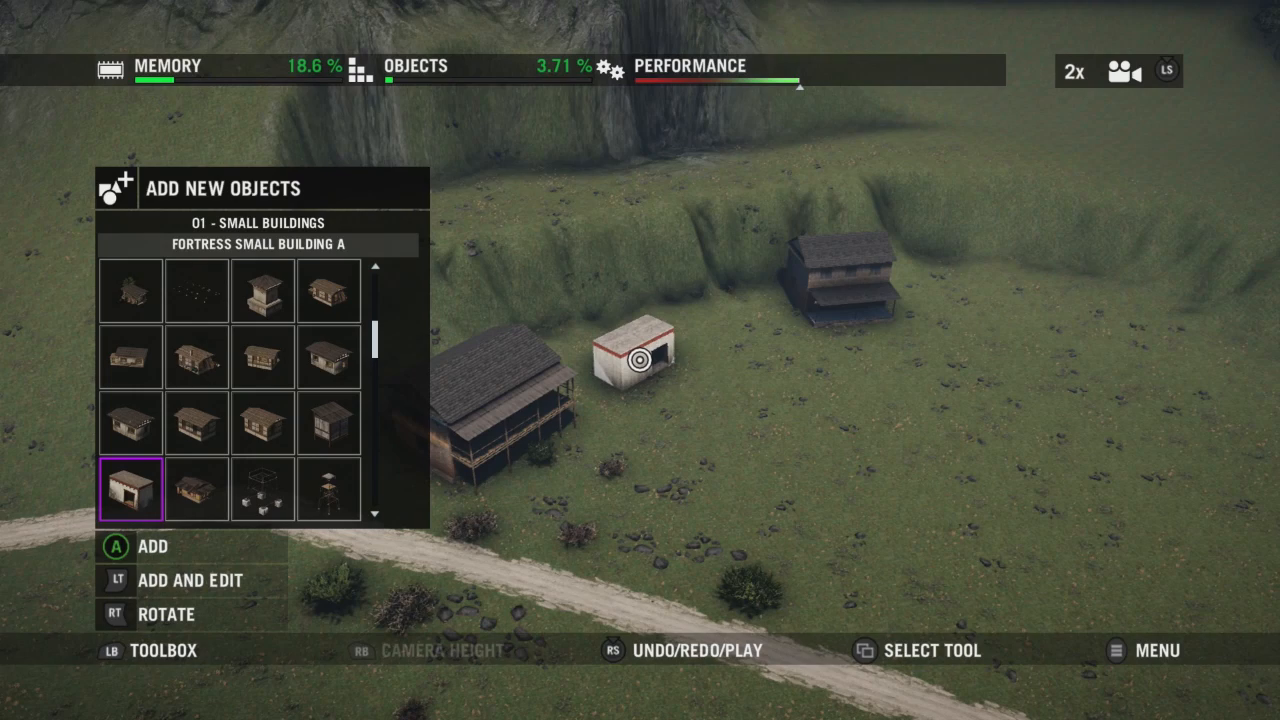
# Compare Dzong Small House 2 and Dzong Small House 1 Closed on the grass near the roadside house.
pyautogui.press('Up')
pyautogui.press('Right')
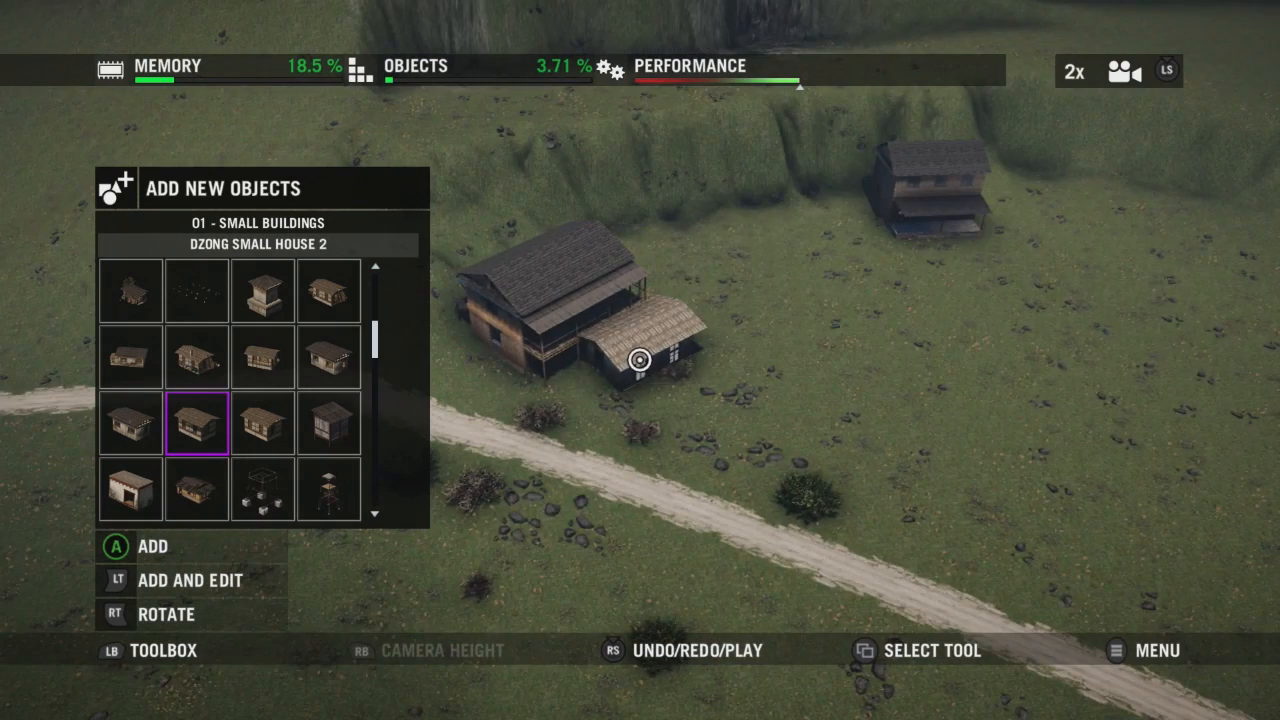
pyautogui.press('Left')
pyautogui.press('Right')
pyautogui.press('Left')
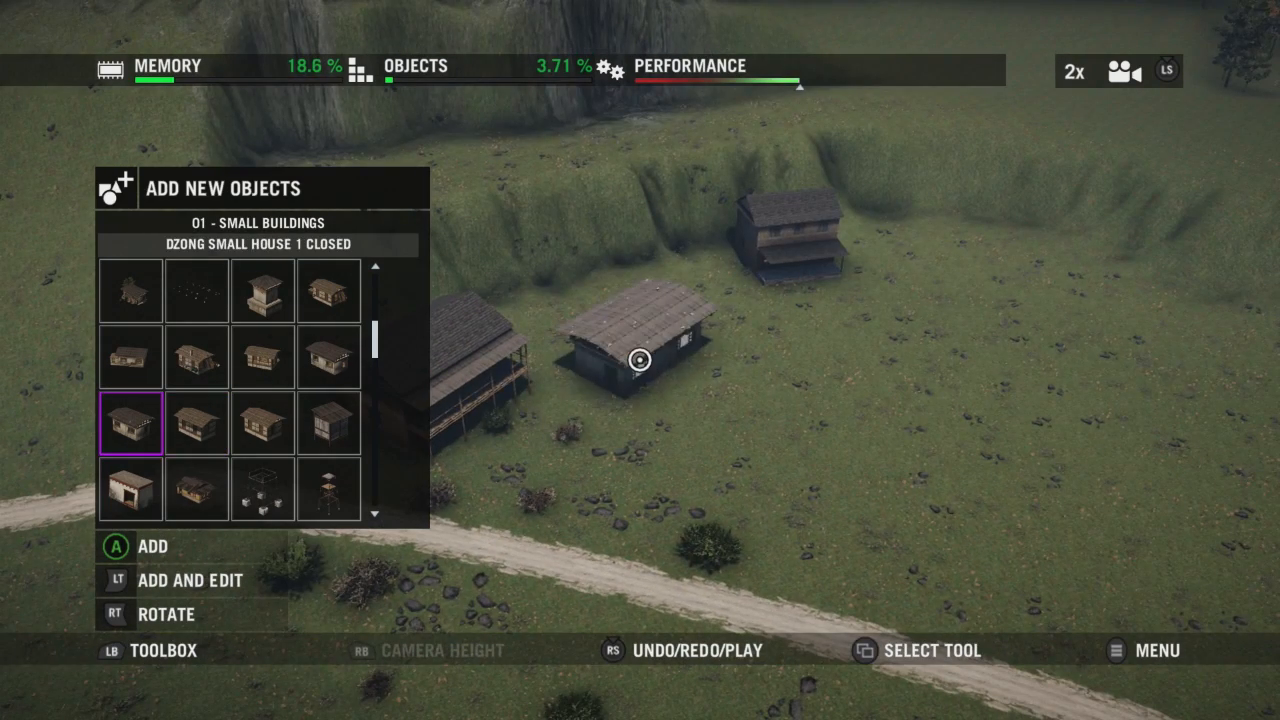
pyautogui.press('Up')
pyautogui.press('Down')
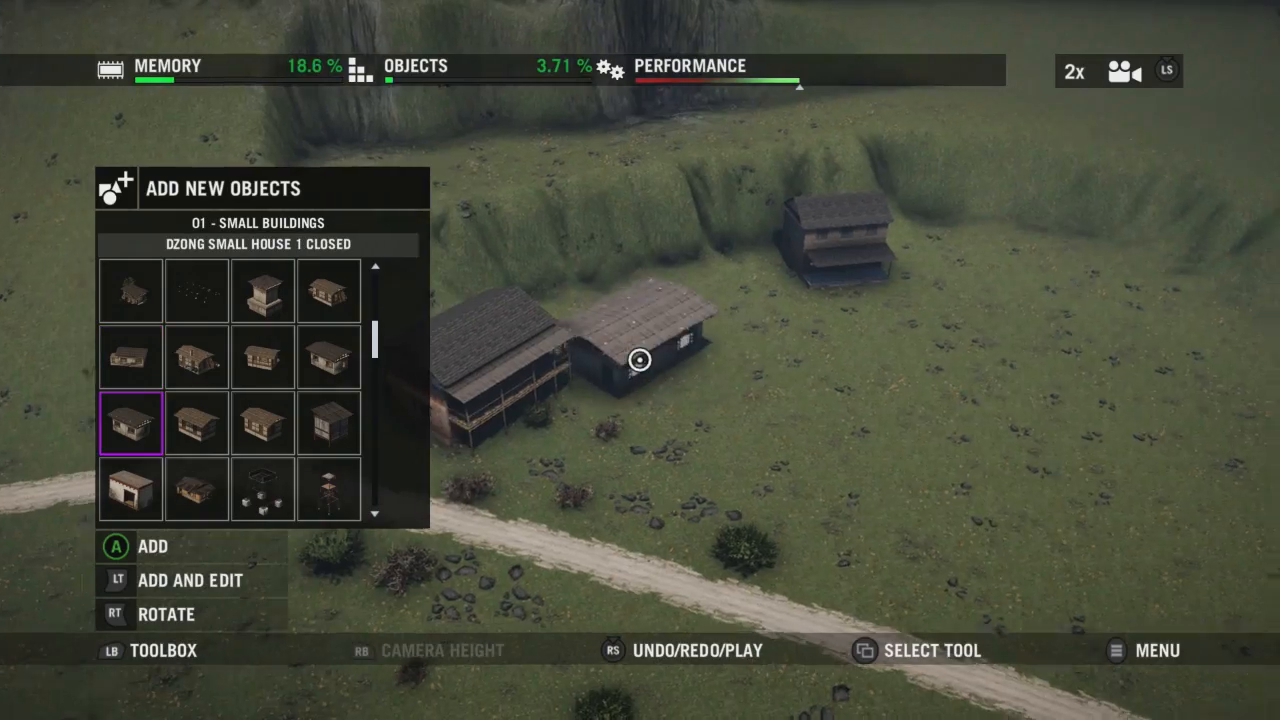
# Examine the Dzong Small House 1 Closed preview up close from several sides and at different spots between the houses.
pyautogui.scroll(5, 640, 360)
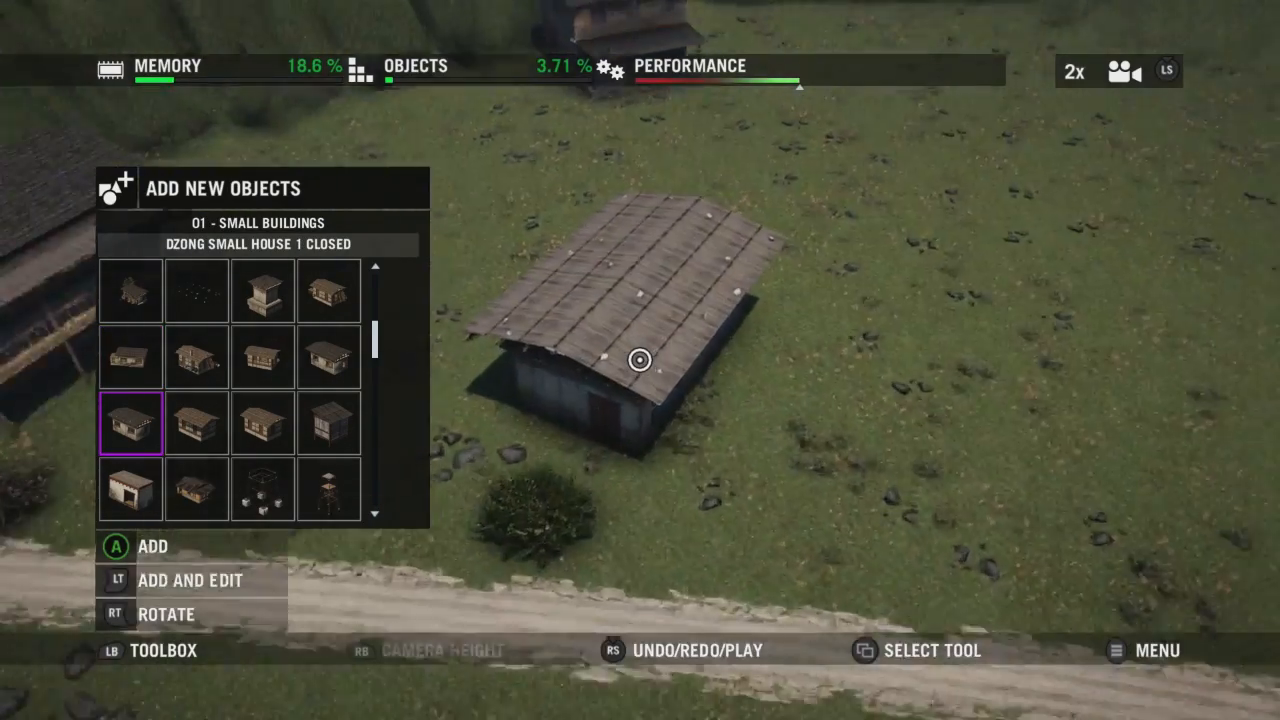
pyautogui.scroll(-3, 640, 360)
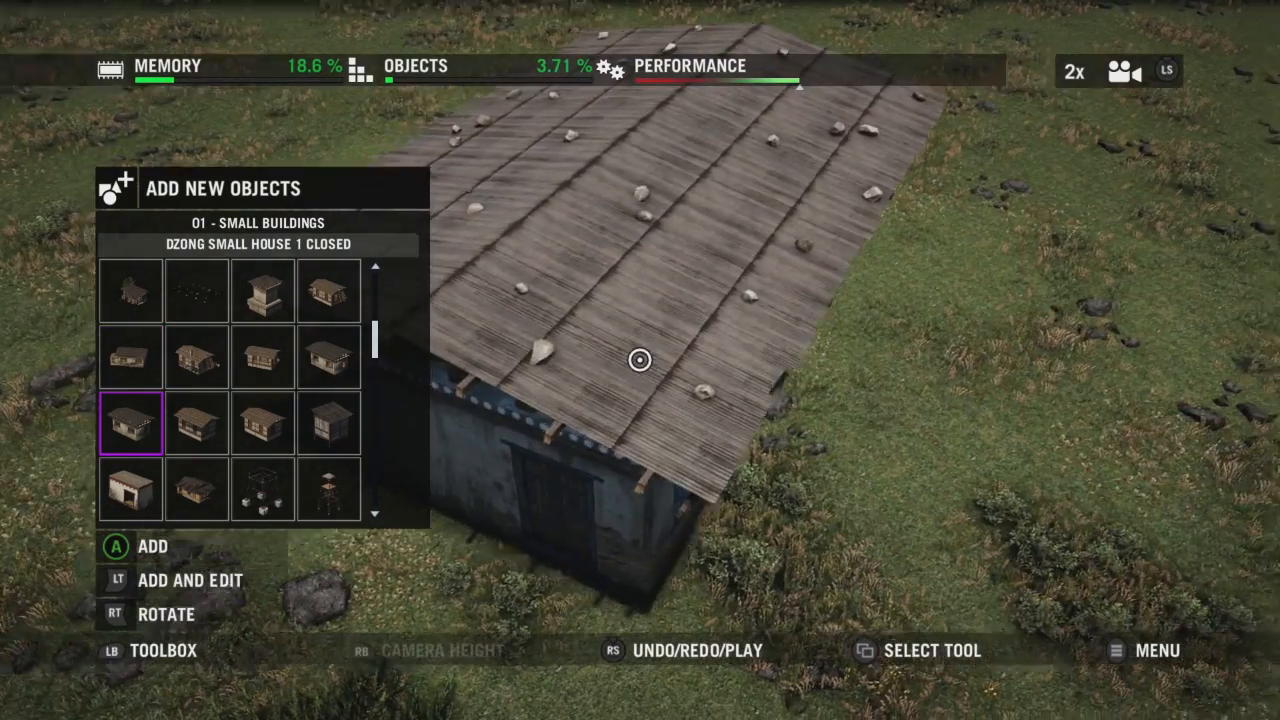
pyautogui.scroll(2, 640, 360)
pyautogui.scroll(-3, 640, 360)
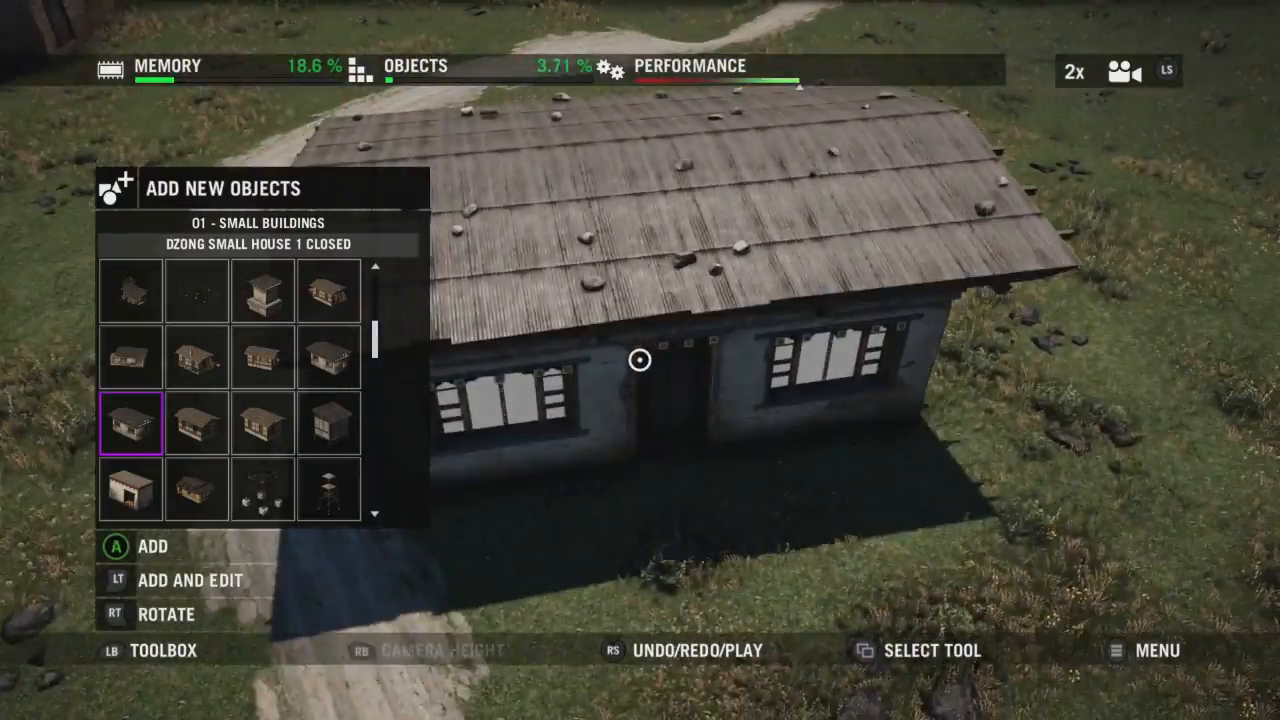
pyautogui.scroll(3, 640, 360)
pyautogui.scroll(-3, 640, 360)
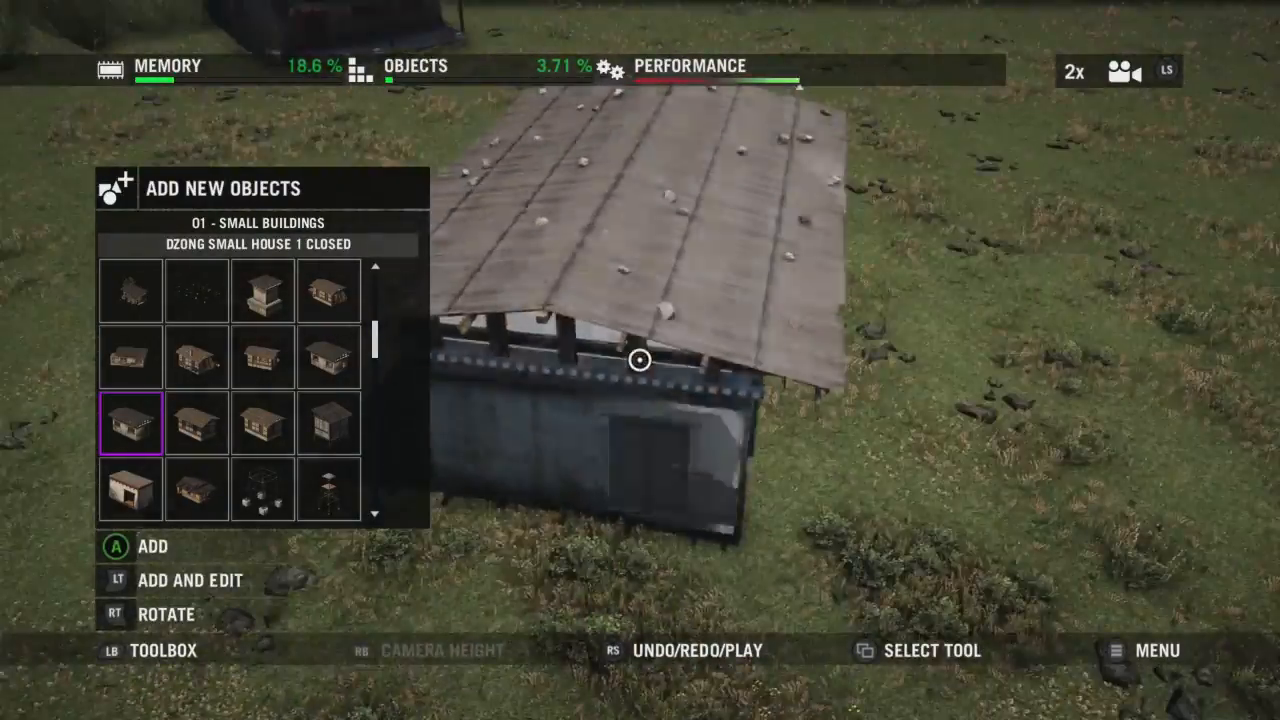
pyautogui.scroll(3, 640, 360)
pyautogui.scroll(-5, 640, 360)
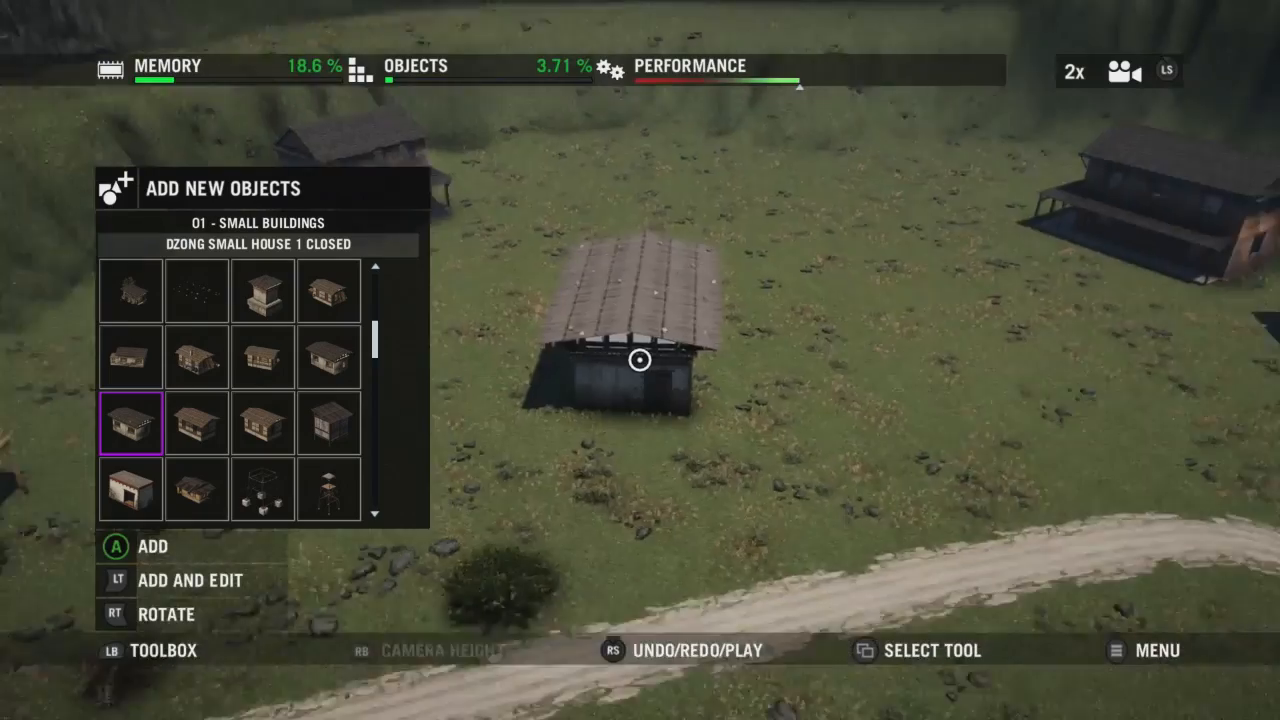
pyautogui.scroll(2, 640, 360)
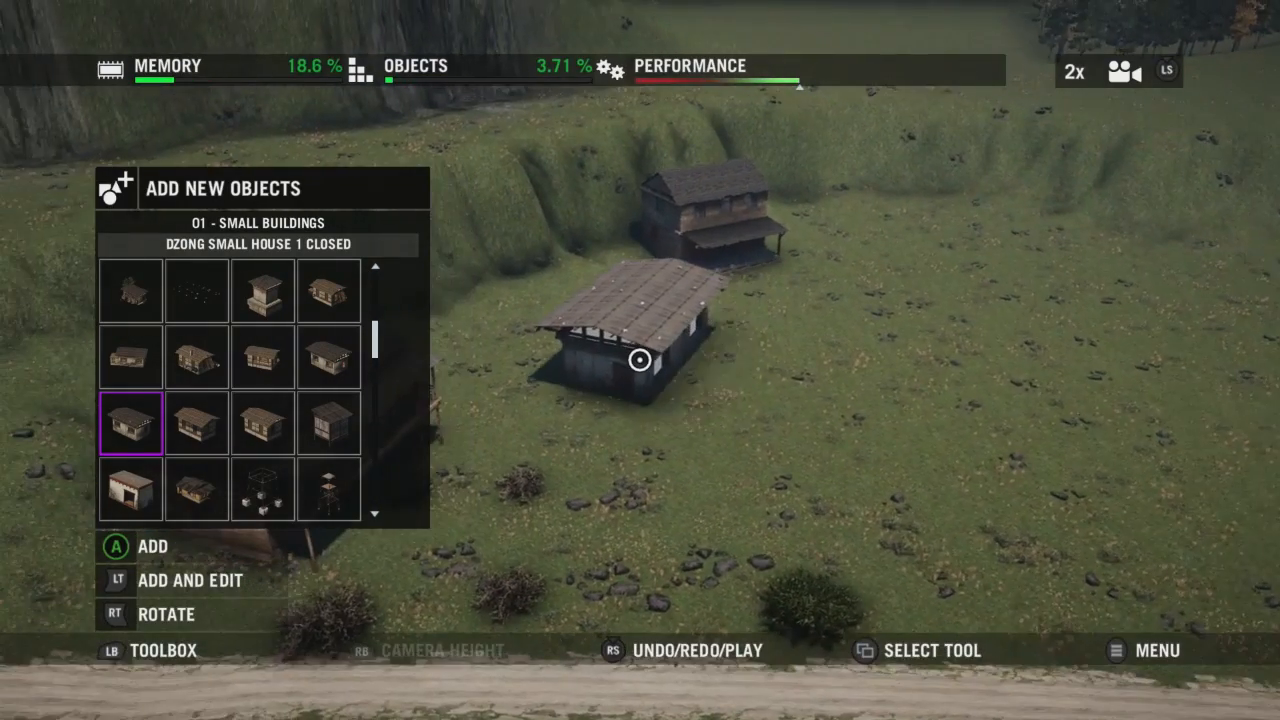
# Browse past the guard towers to Small Heroin Shack and place it on the open grass among the houses.
pyautogui.press('Down')
pyautogui.press('Down')
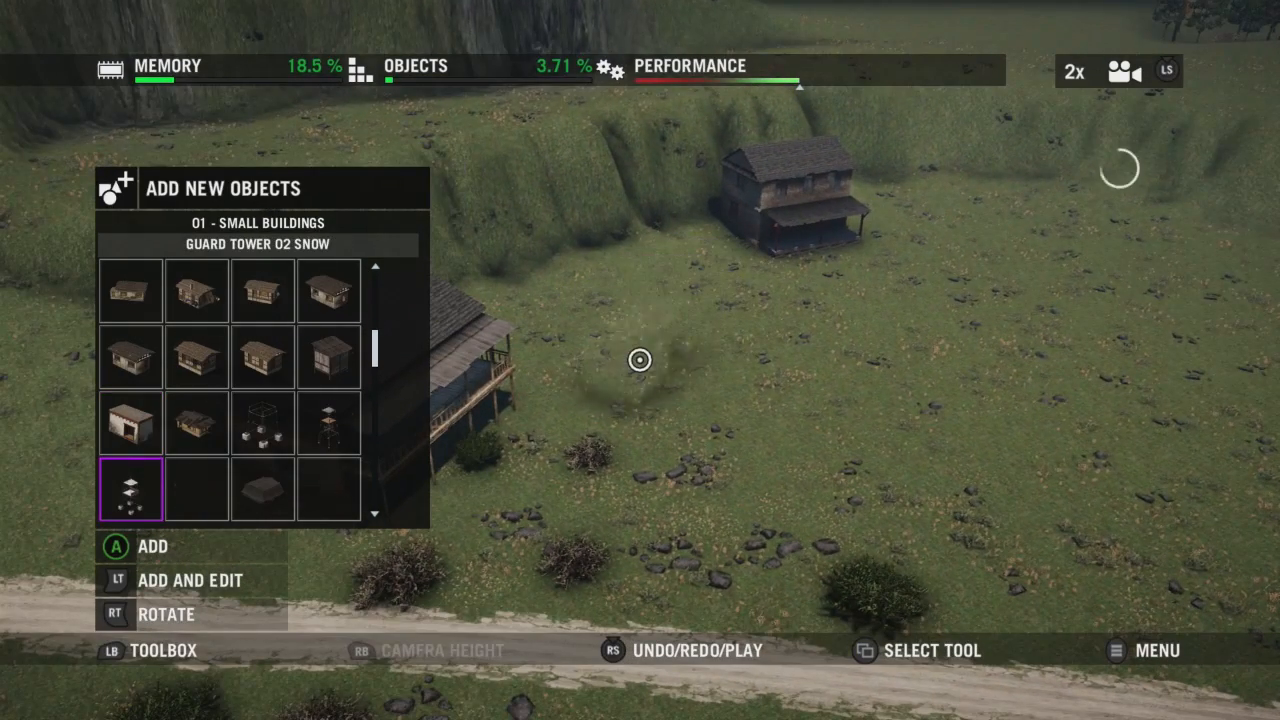
pyautogui.press('Right')
pyautogui.press('Right')
pyautogui.press('Down')
pyautogui.press('Down')
pyautogui.press('Down')
pyautogui.press('Down')
pyautogui.press('Up')
pyautogui.press('Down')
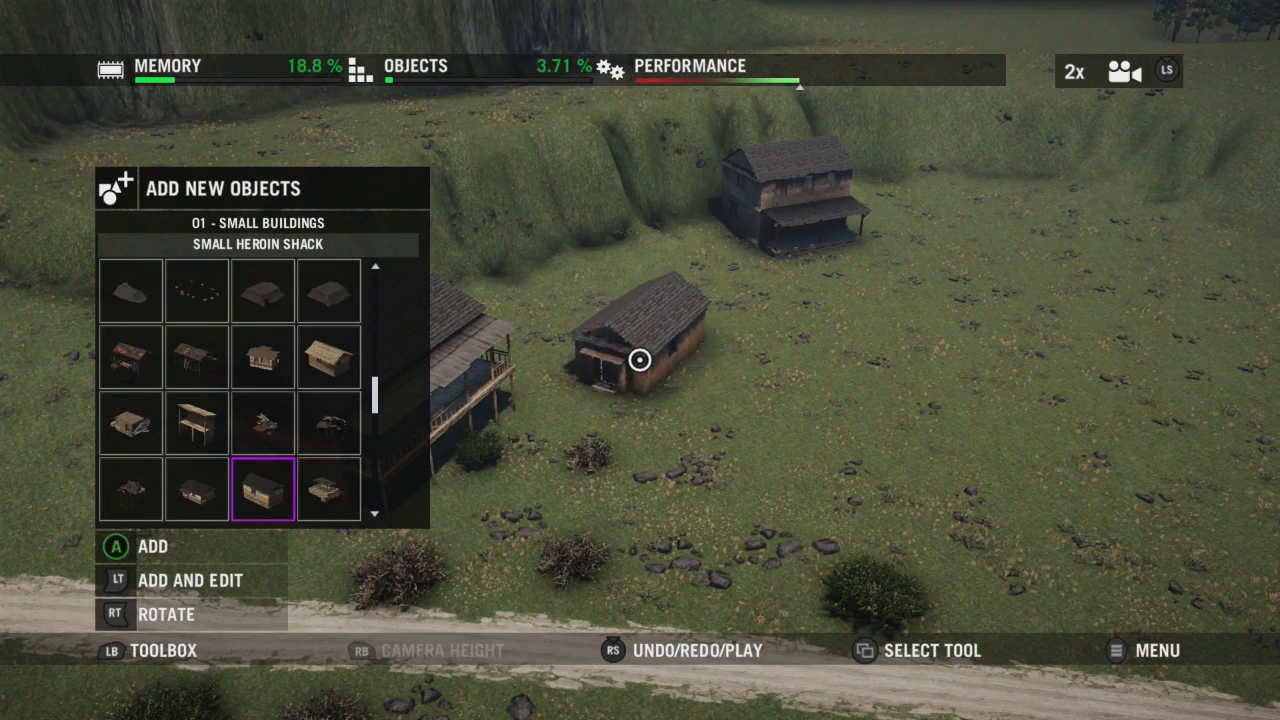
pyautogui.scroll(2, 640, 360)
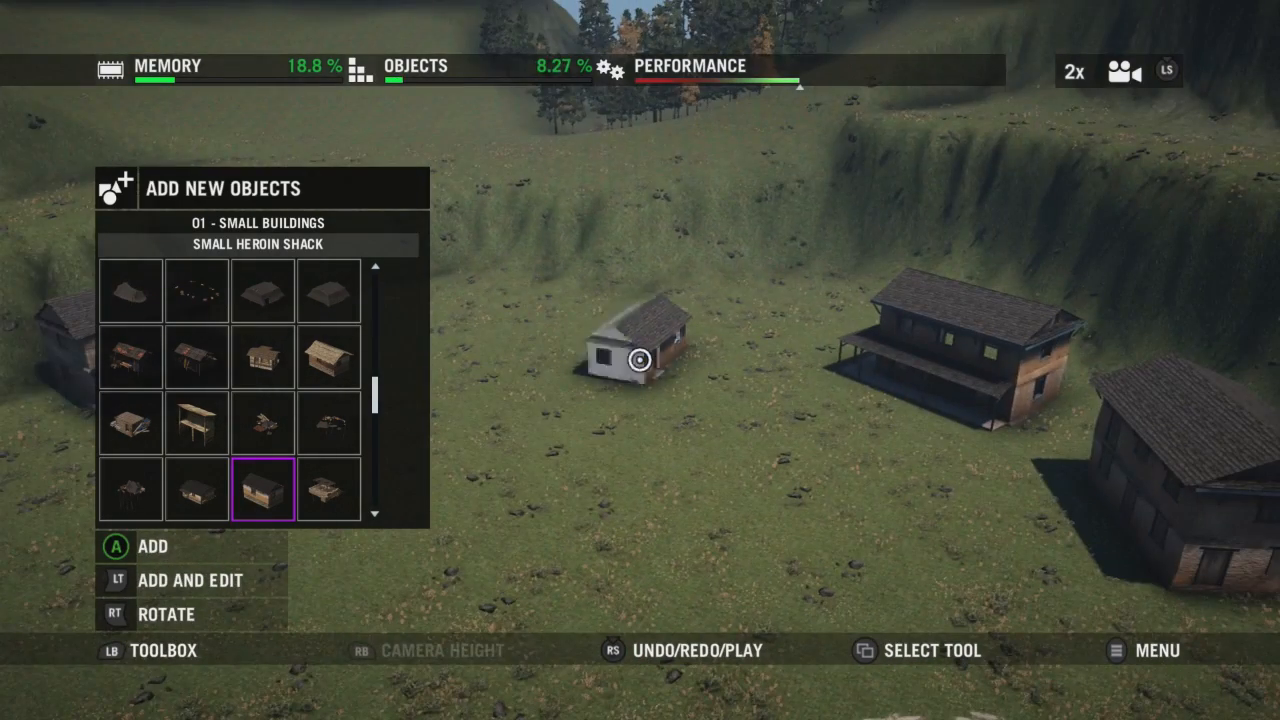
# Place Small Heroin Lab beside the bend in the dirt road, across from the large houses.
pyautogui.press('Left')
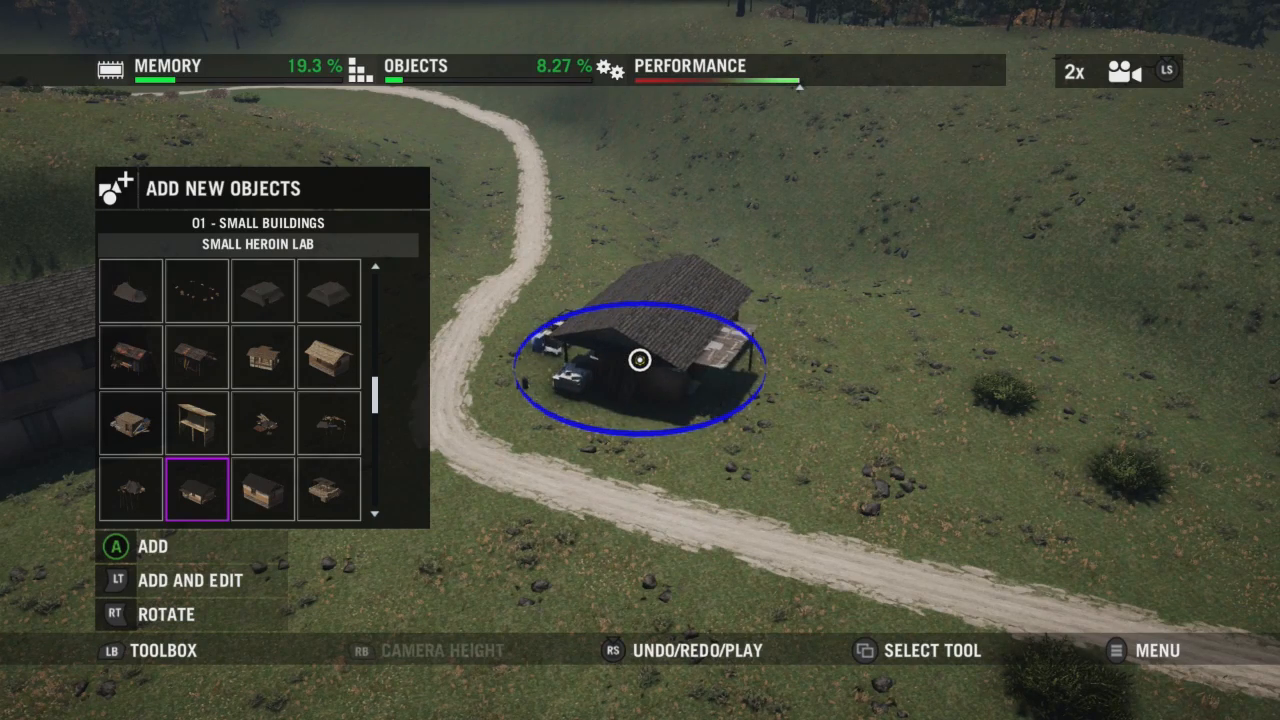
pyautogui.press('Return')
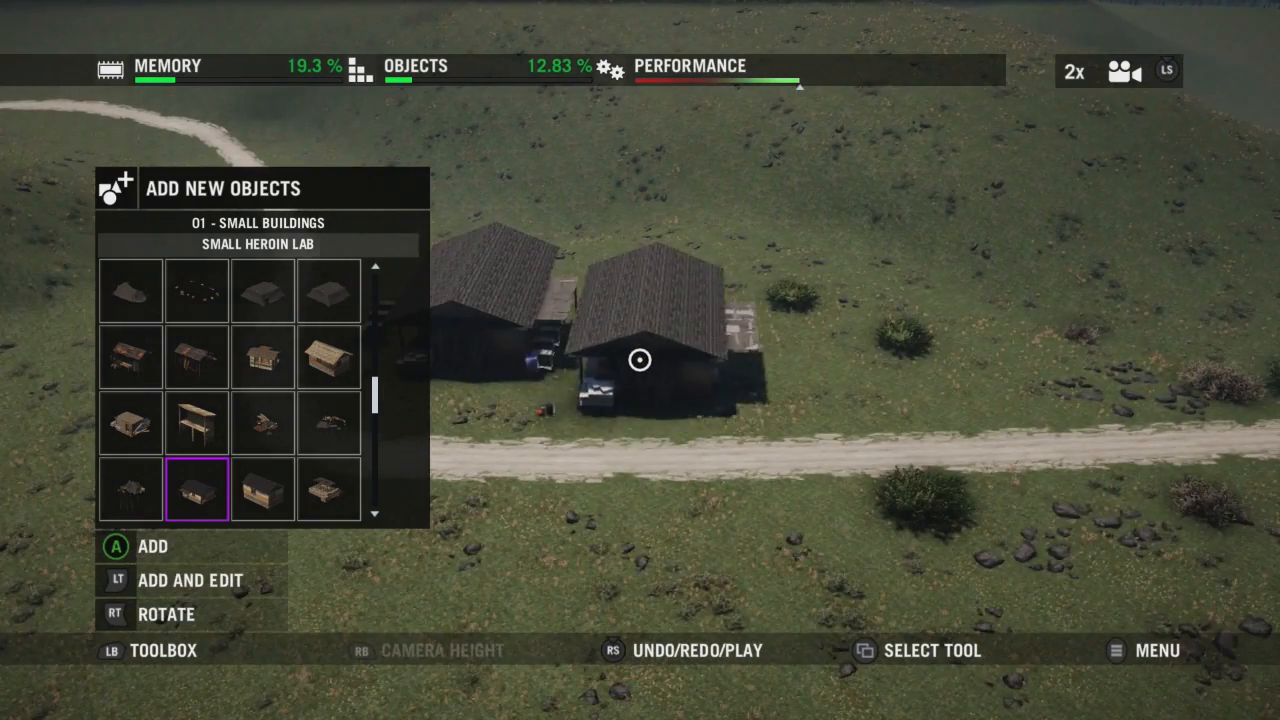
# Browse past Small Pyre, Storage Shack B, Small Tents and Small Shack A, and place Small Shack on the grass beside the large house.
pyautogui.press('Right')
pyautogui.press('Right')
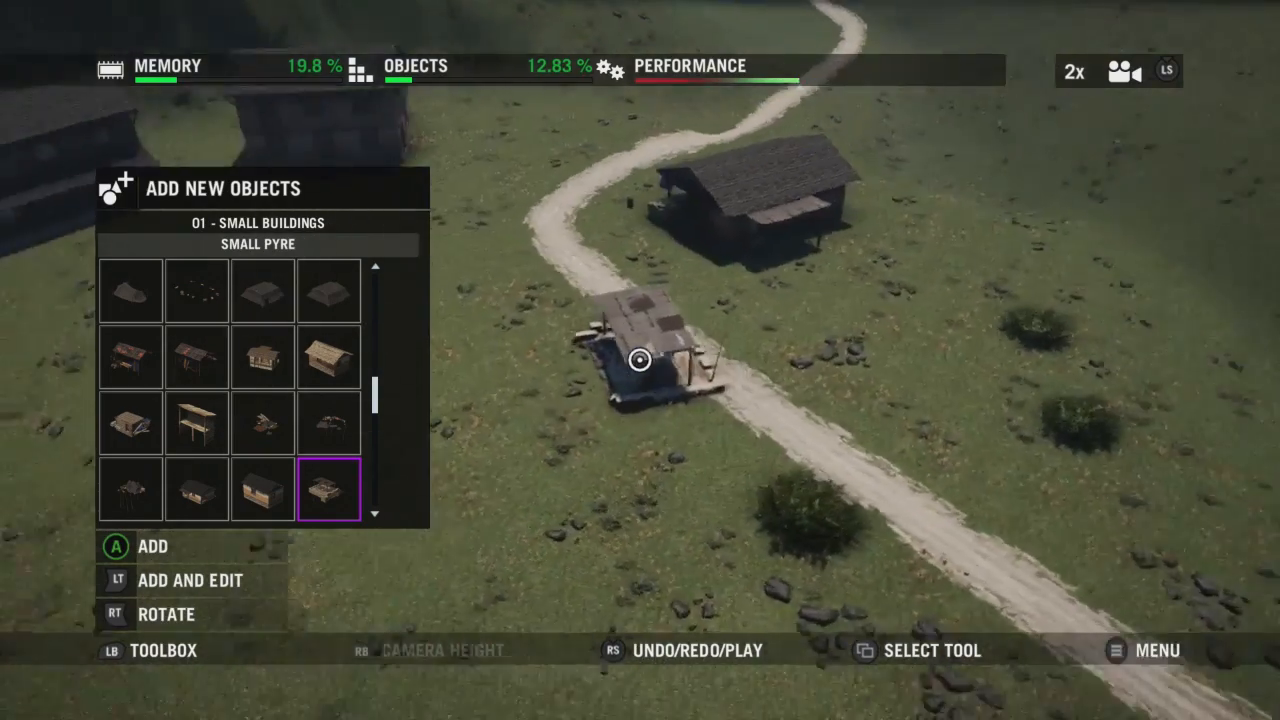
pyautogui.press('Down')
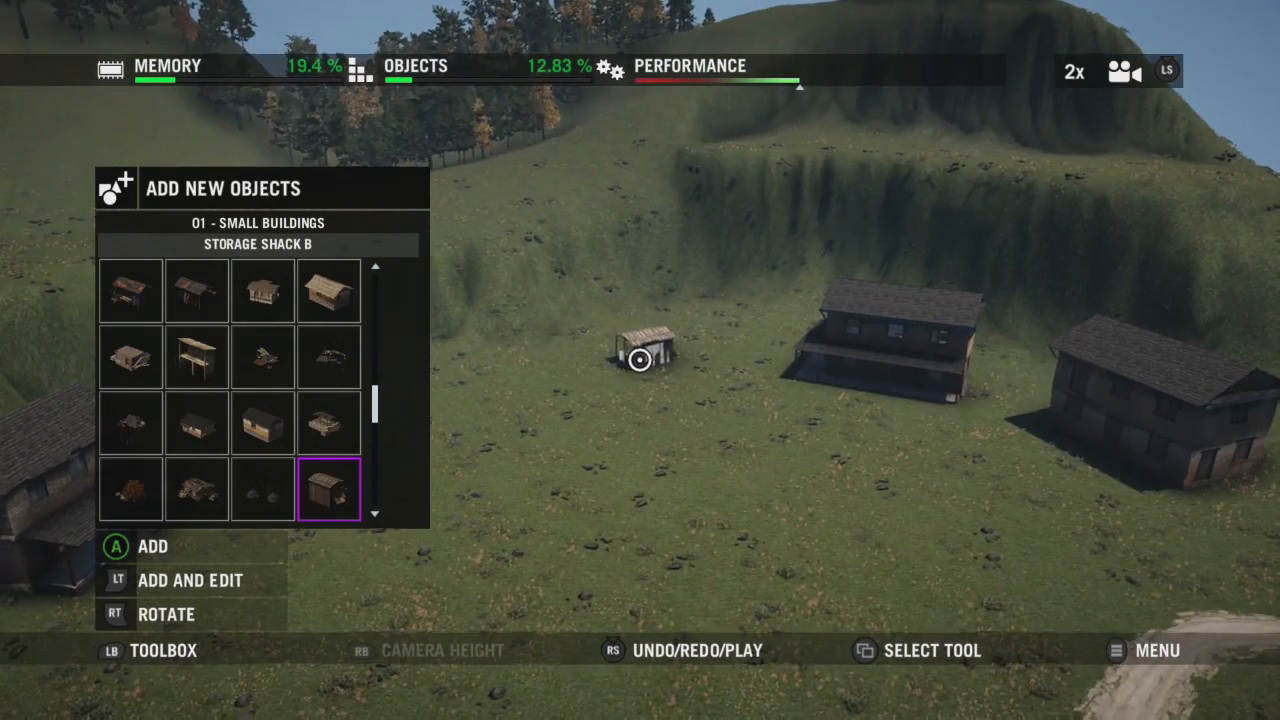
pyautogui.press('Left')
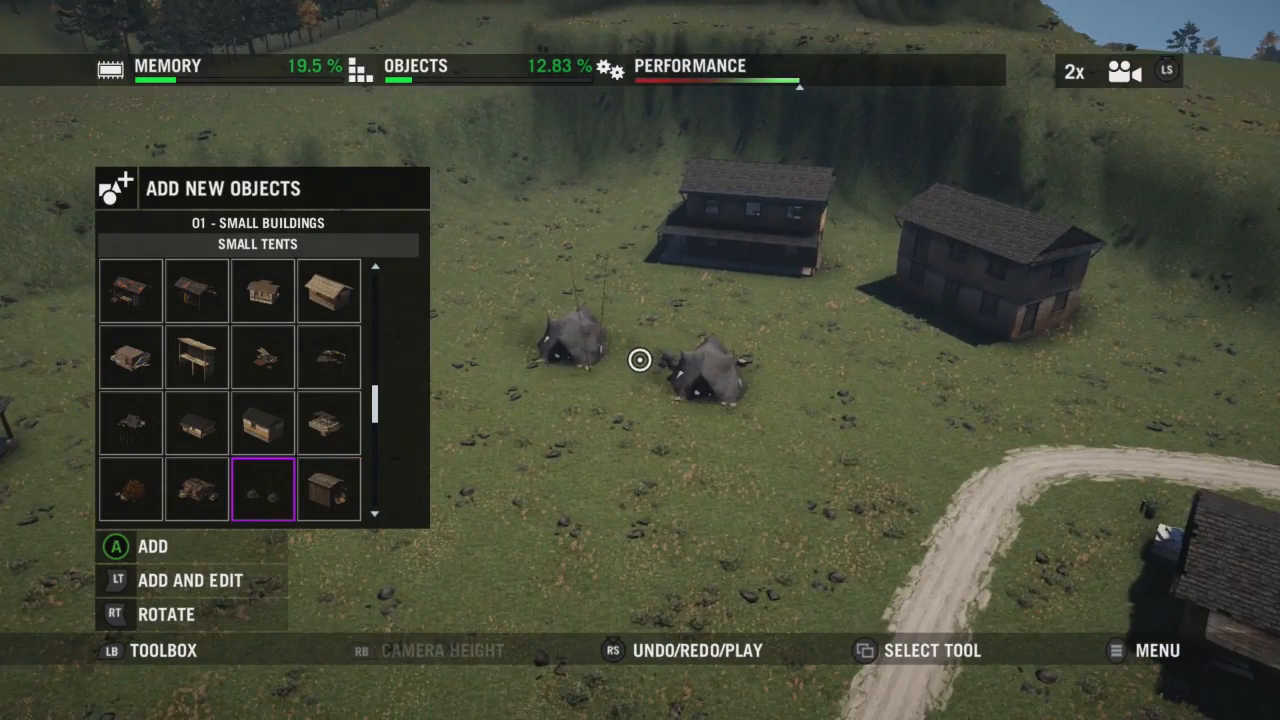
pyautogui.press('Left')
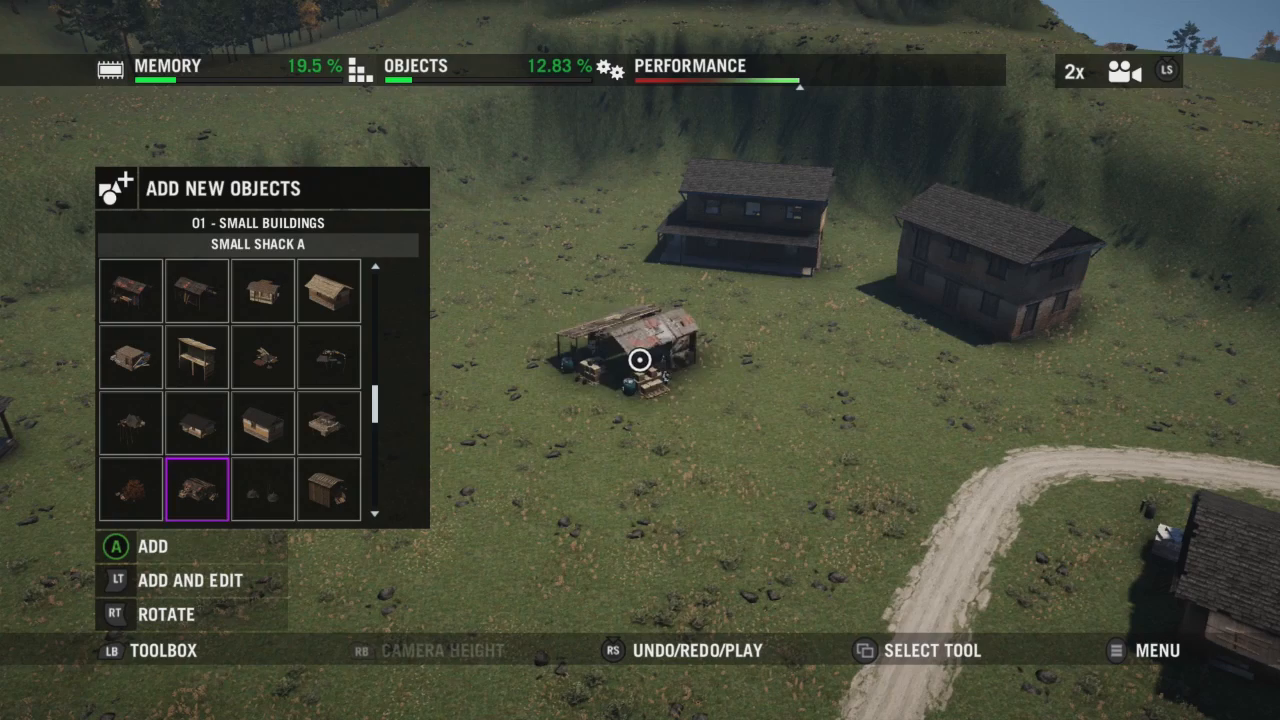
pyautogui.press('Left')
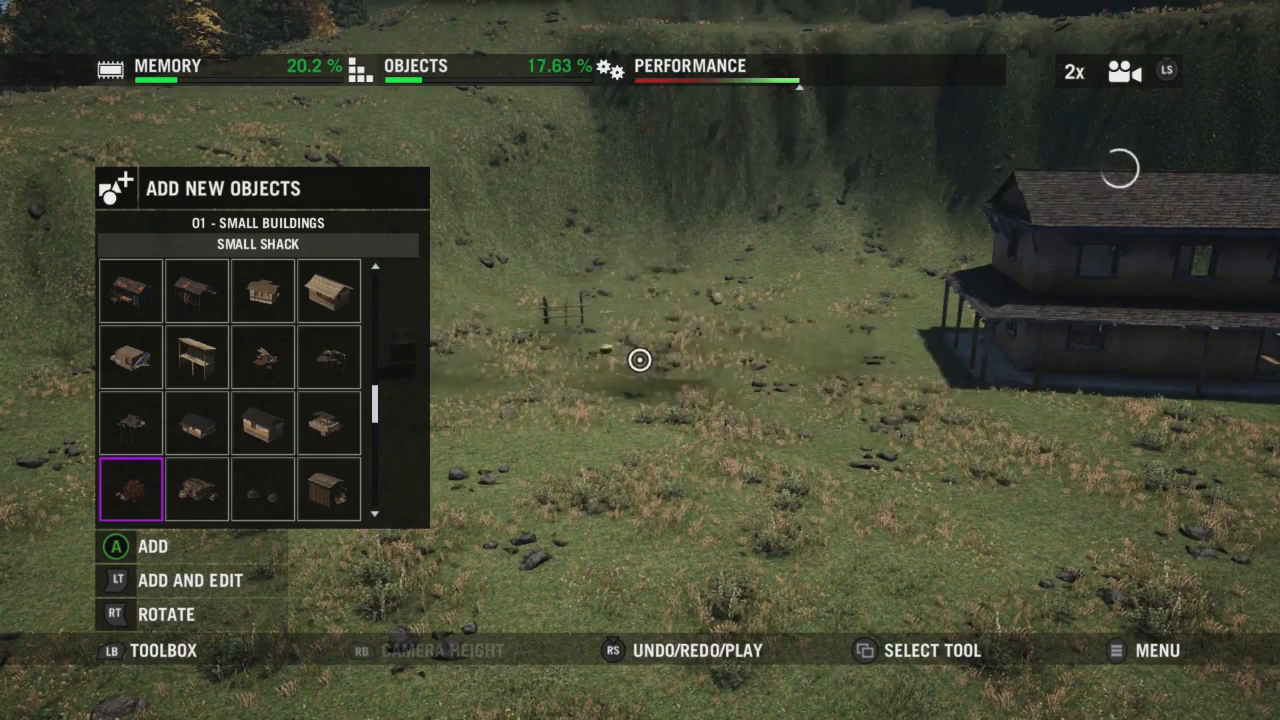
# Preview Storage Shack C, Tamang Garage and Poacher Supply Tent B on the open grass near the tree.
pyautogui.press('Down')
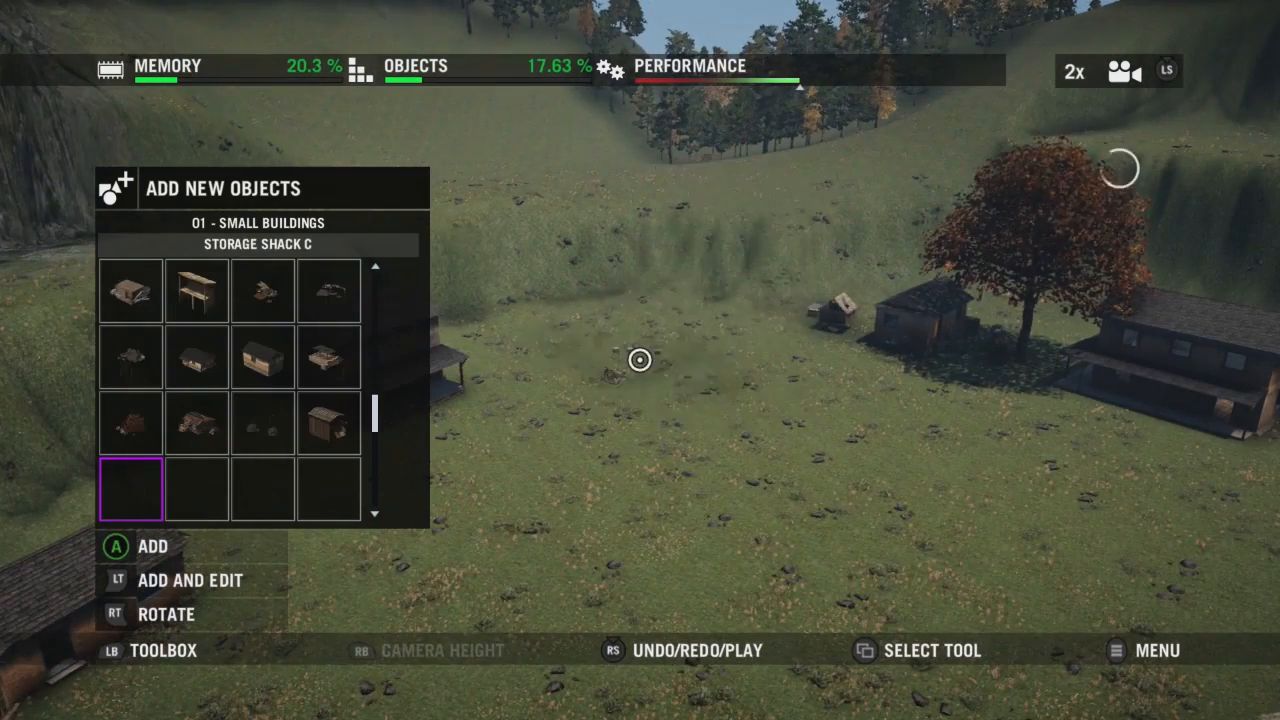
pyautogui.press('Right')
pyautogui.press('Down')
pyautogui.press('Up')
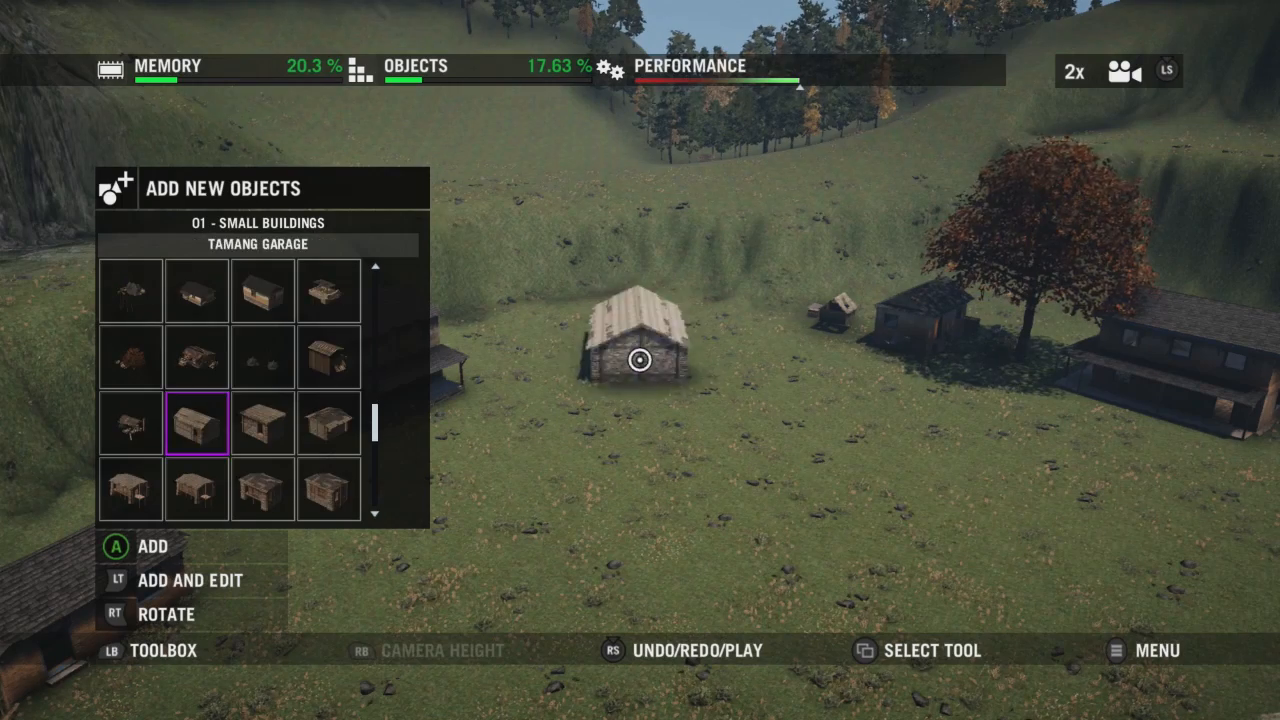
pyautogui.press('Up')
pyautogui.press('Up')
pyautogui.press('Up')
pyautogui.press('Up')
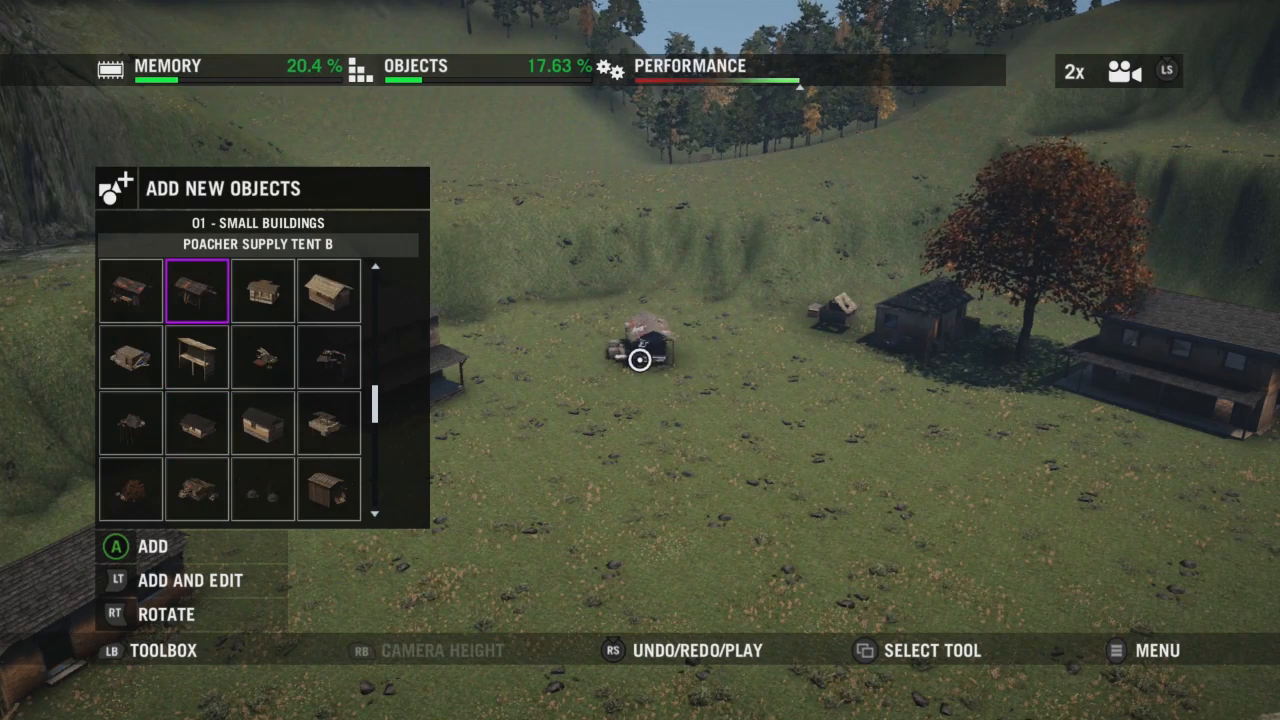
# Switch to the Large Buildings category and browse past Town Large House Closed to Trad Medium House 3 Closed.
pyautogui.press('Escape')
pyautogui.press('Down')
pyautogui.press('Return')
pyautogui.press('Down')
pyautogui.press('Down')
pyautogui.press('Down')
pyautogui.press('Down')
pyautogui.press('Down')
pyautogui.press('Down')
pyautogui.press('Down')
pyautogui.press('Down')
pyautogui.press('Right')
pyautogui.press('Down')
pyautogui.press('Down')
pyautogui.press('Down')
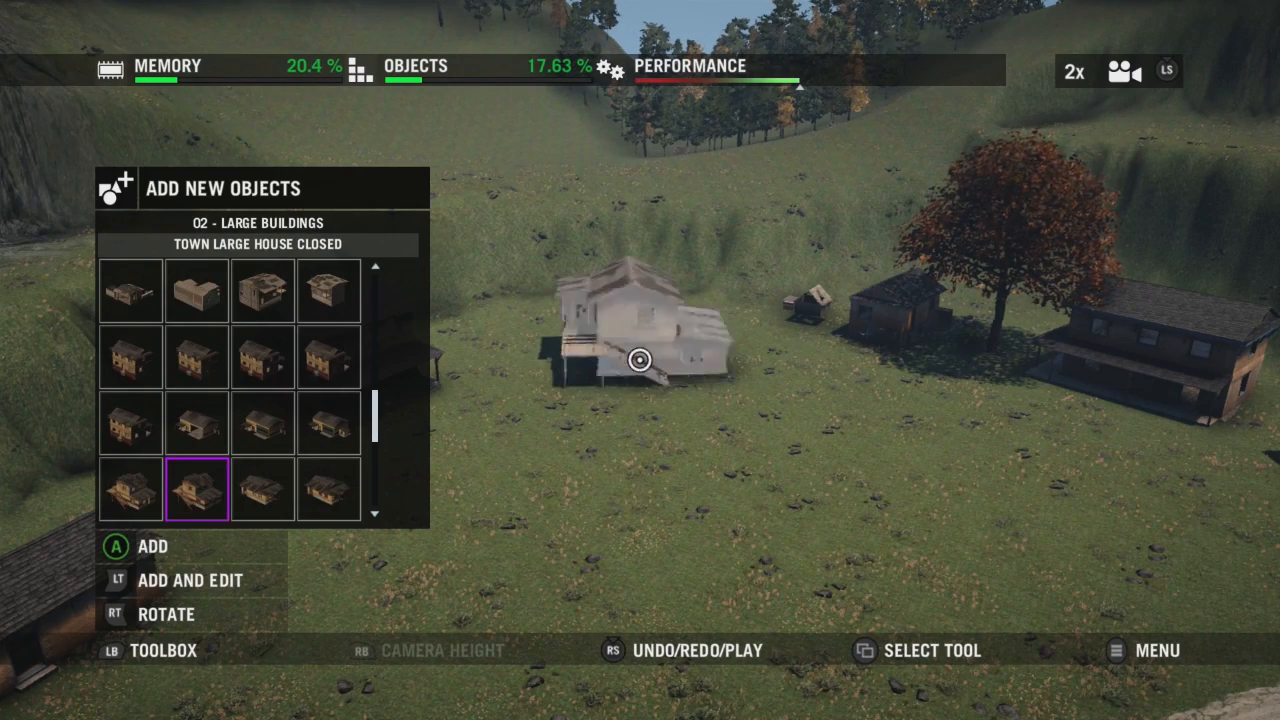
pyautogui.press('Down')
pyautogui.press('Up')
pyautogui.press('Down')
pyautogui.press('Down')
pyautogui.press('Down')
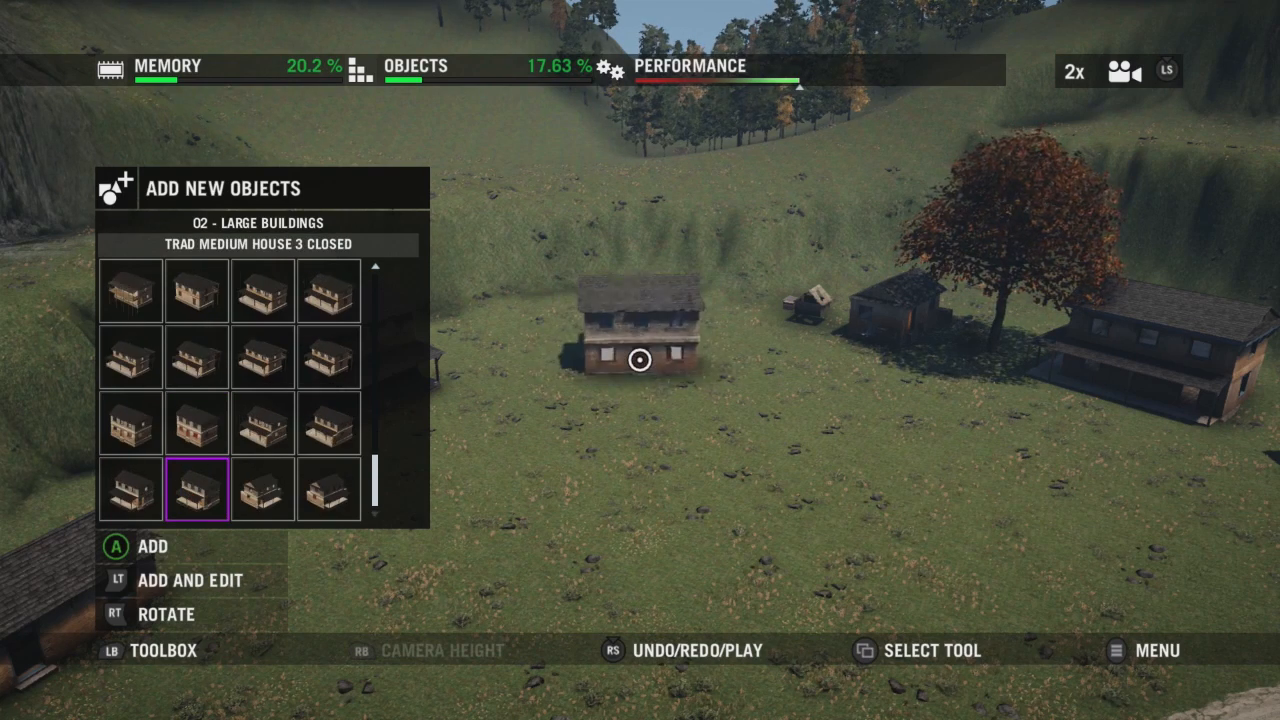
# Compare the neighbouring Trad Medium House variants and place Trad Medium House 4 beside the existing two-storey house on the grass.
pyautogui.press('Down')
pyautogui.press('Up')
pyautogui.press('Left')
pyautogui.press('Left')
pyautogui.press('Left')
pyautogui.press('Right')
pyautogui.press('Right')
pyautogui.press('Right')
pyautogui.press('Left')
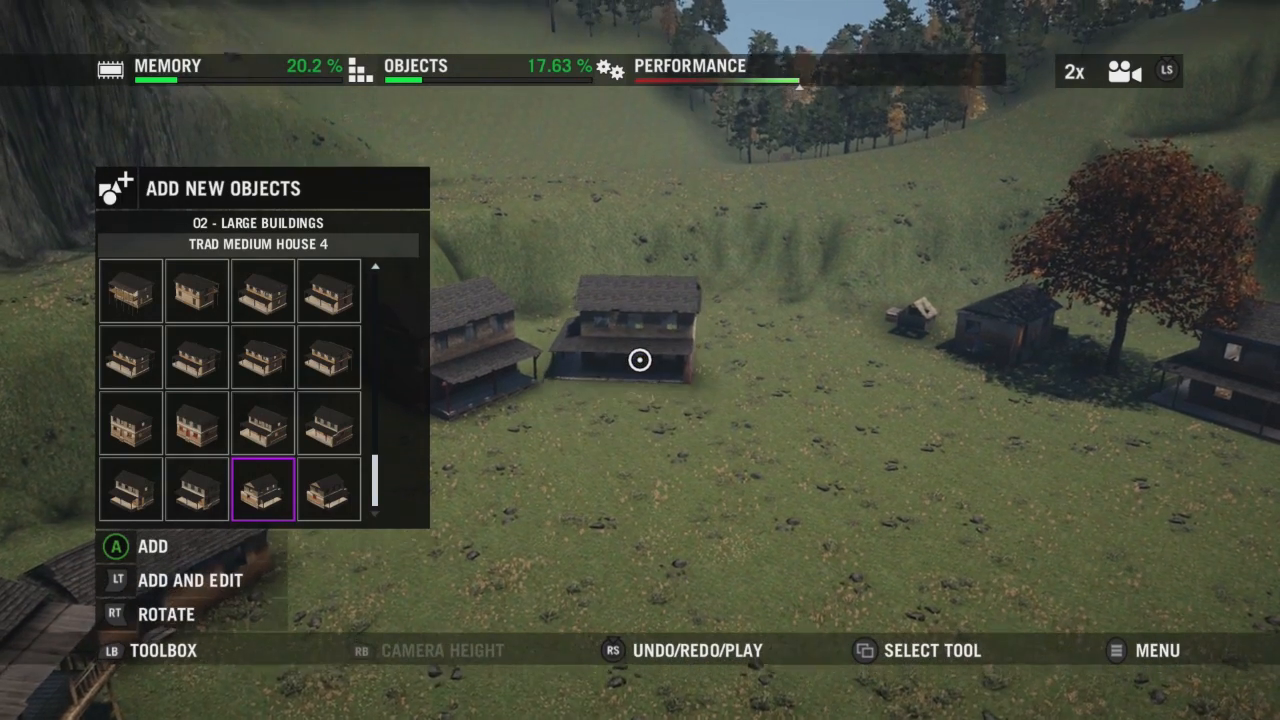
pyautogui.click(640, 360)
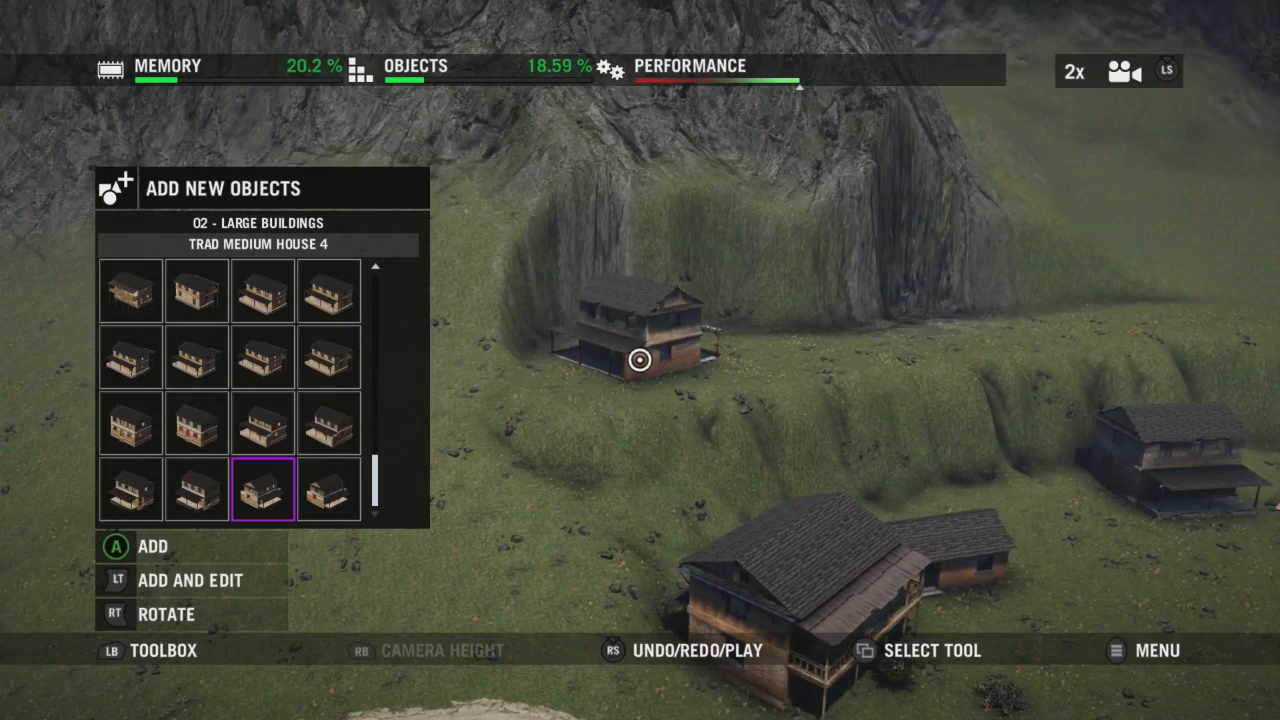
# Place Trad Large House 1 Closed beside the dirt road, across from the large balcony house.
pyautogui.press('Left')
pyautogui.press('Up')
pyautogui.press('Up')
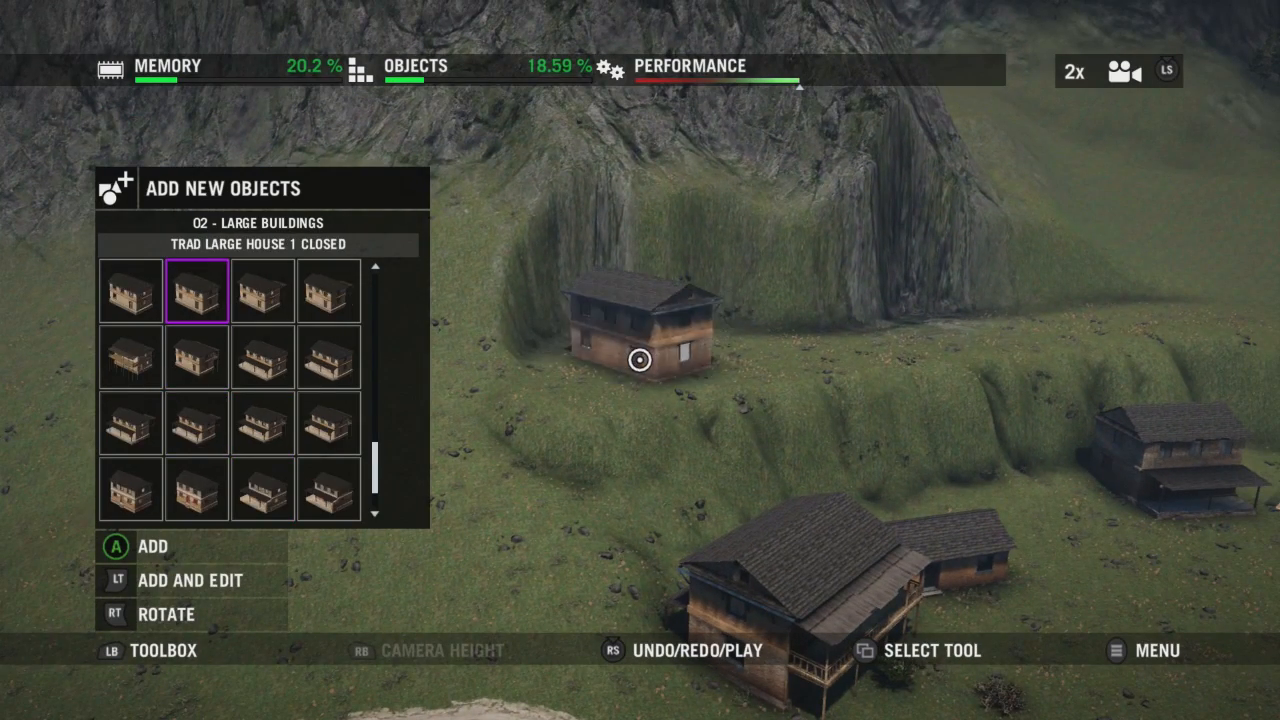
pyautogui.press('Up')
pyautogui.press('Down')
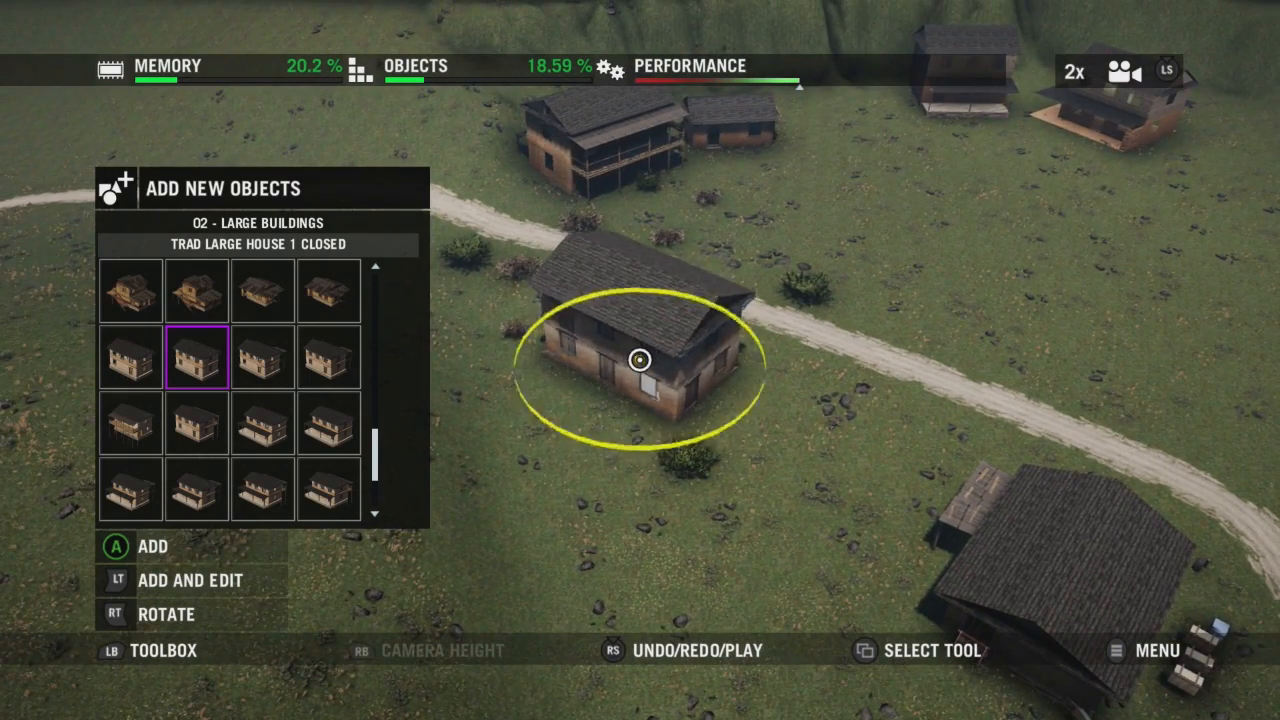
pyautogui.click(640, 360)
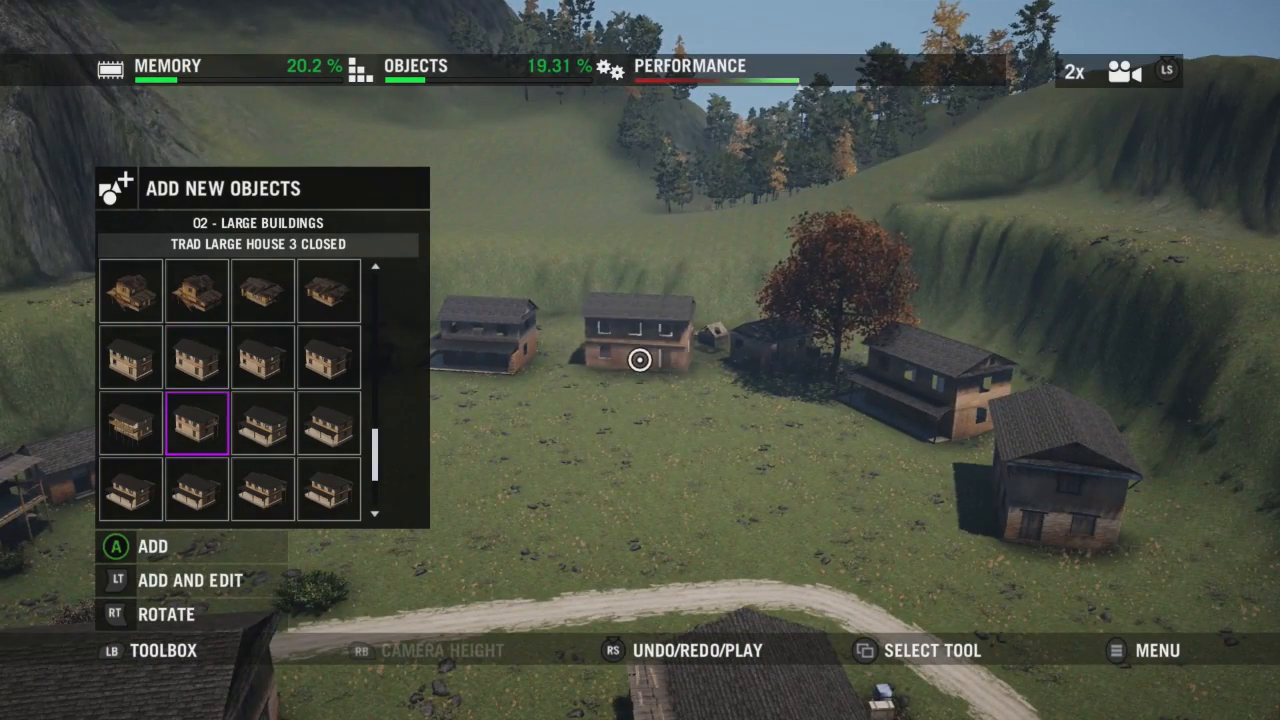
# Place Trad Large House 3 on the grass between the medium house and the small shack under the tree.
pyautogui.press('Left')
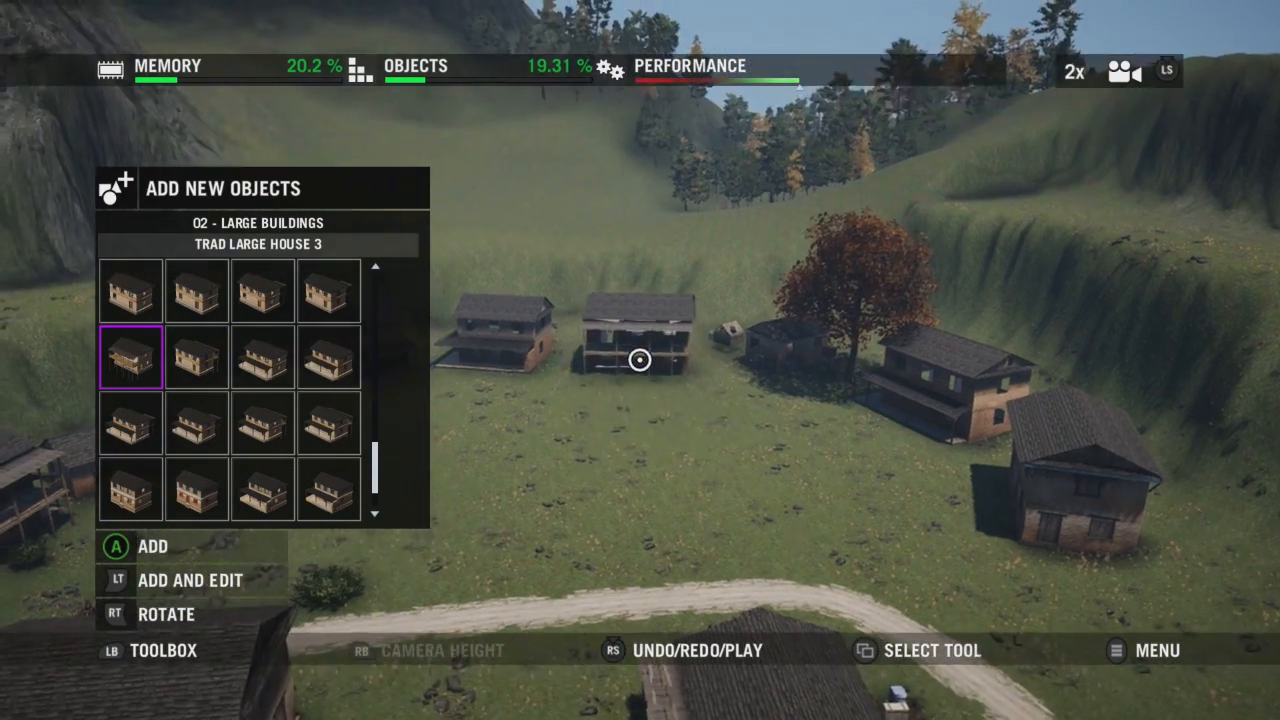
pyautogui.click(640, 360)
pyautogui.press('Escape')
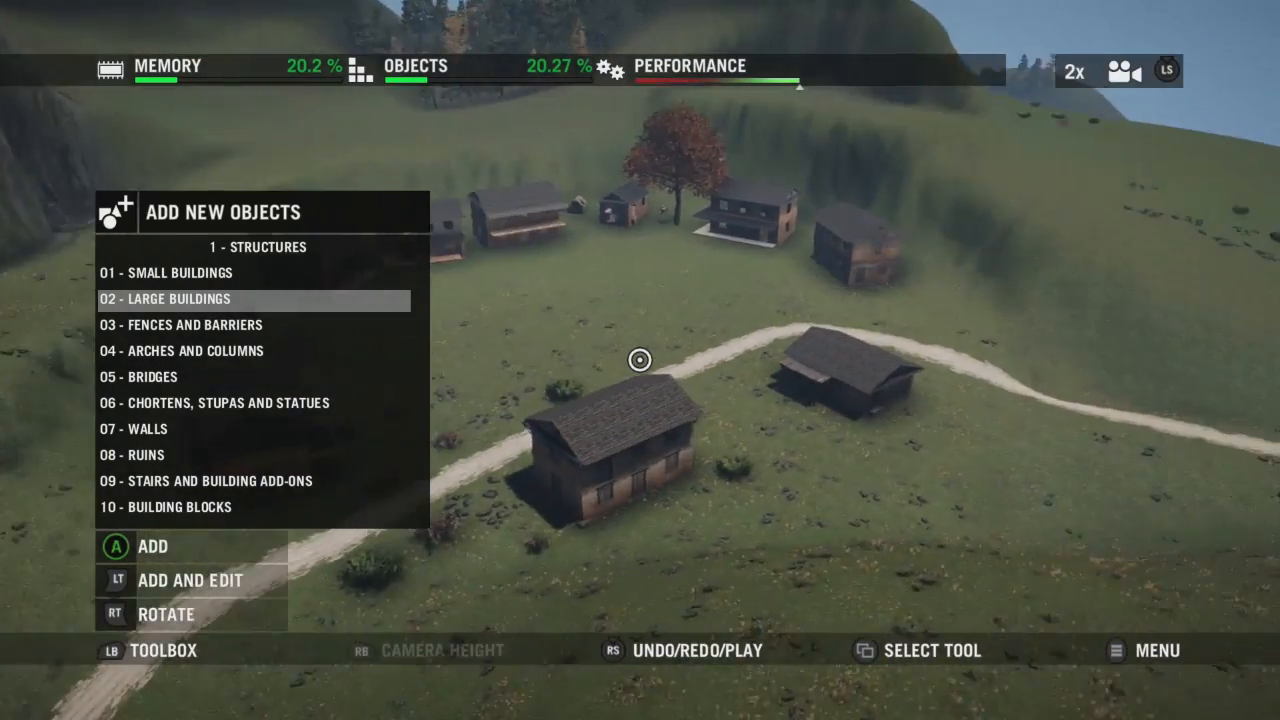
# From Small Buildings, place Trad Small House 1 C Closed and Trad Small House 1 A Closed side by side on the ledge below the cliff.
pyautogui.press('Up')
pyautogui.press('Return')
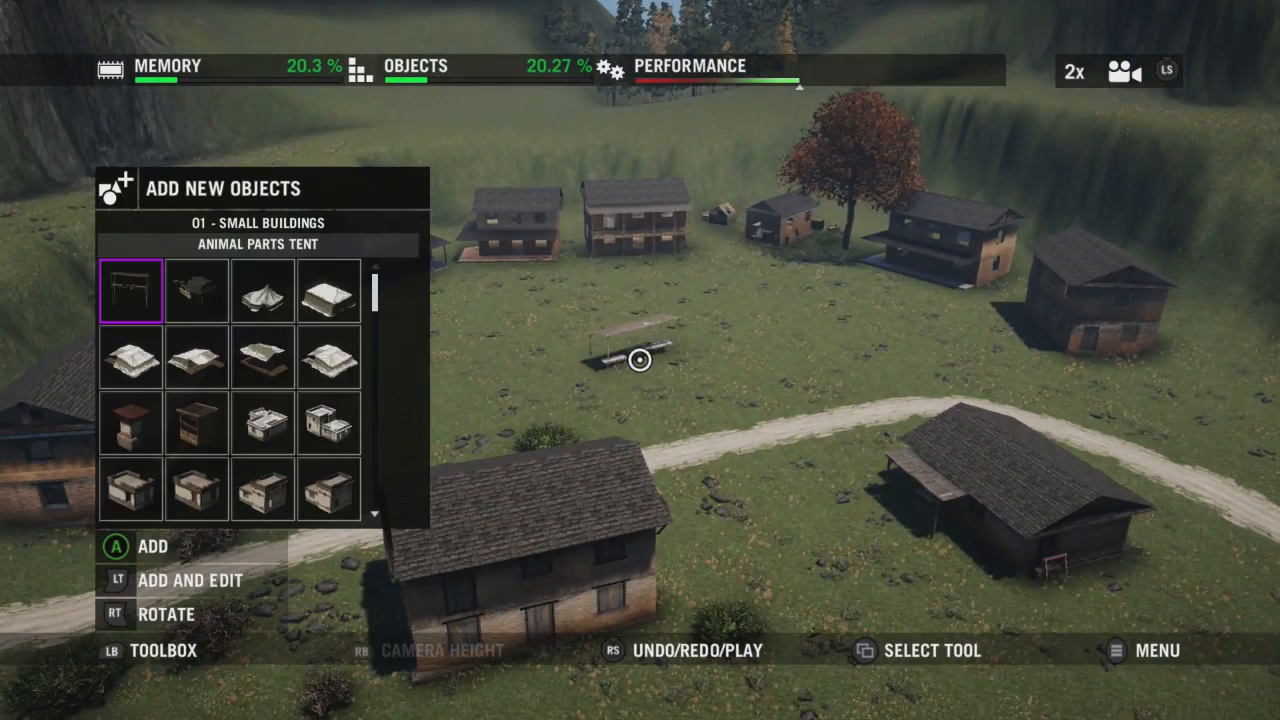
pyautogui.press('Left')
pyautogui.press('Up')
pyautogui.press('Left')
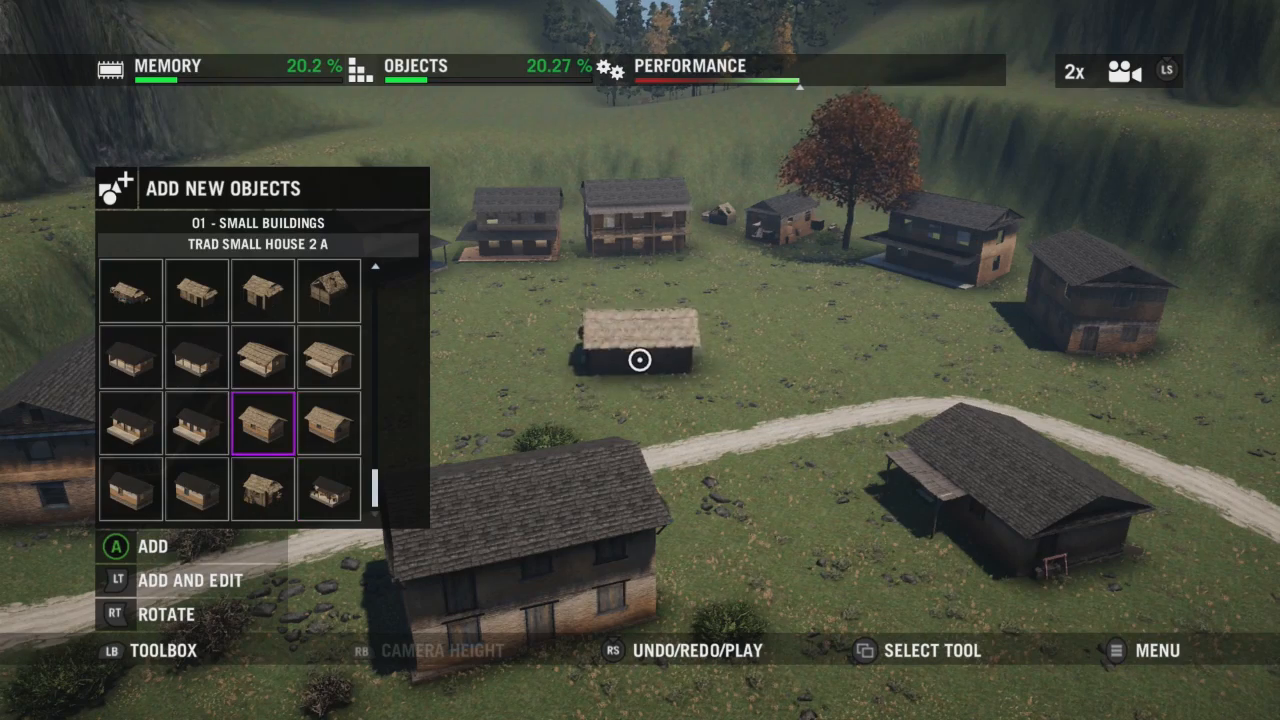
pyautogui.press('Up')
pyautogui.press('Left')
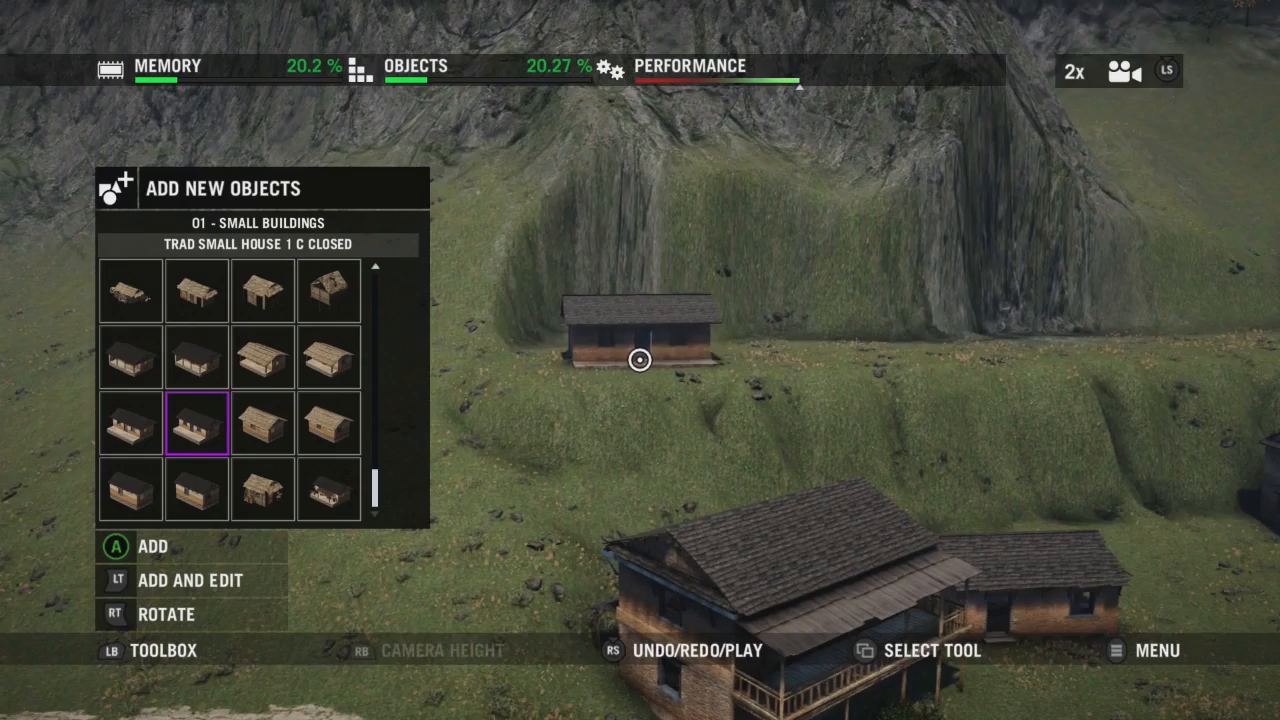
pyautogui.click(640, 360)
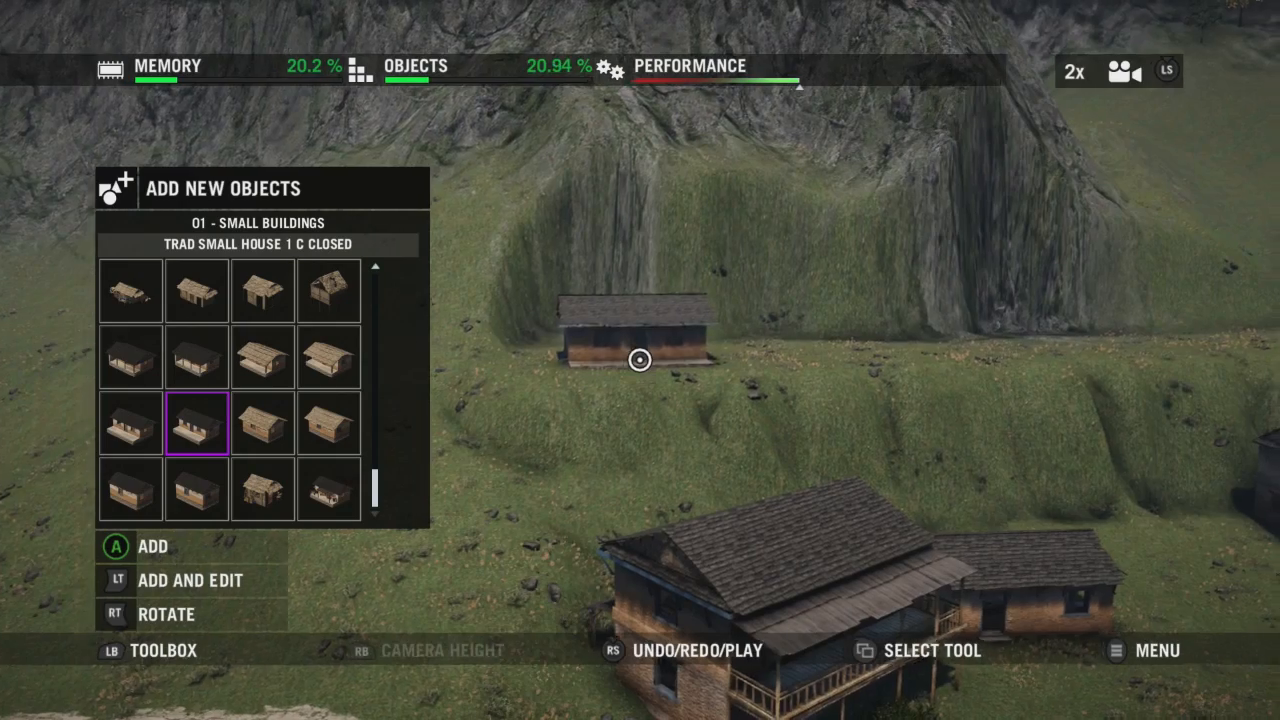
pyautogui.press('Up')
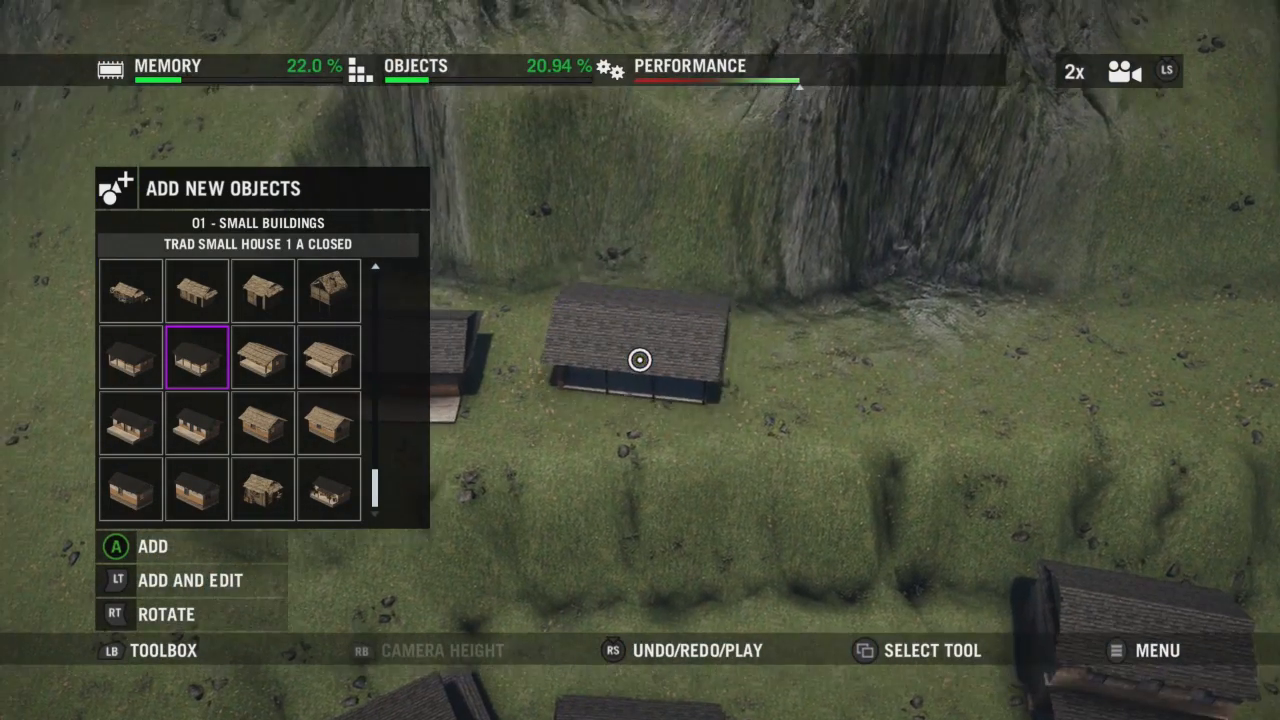
pyautogui.click(640, 360)
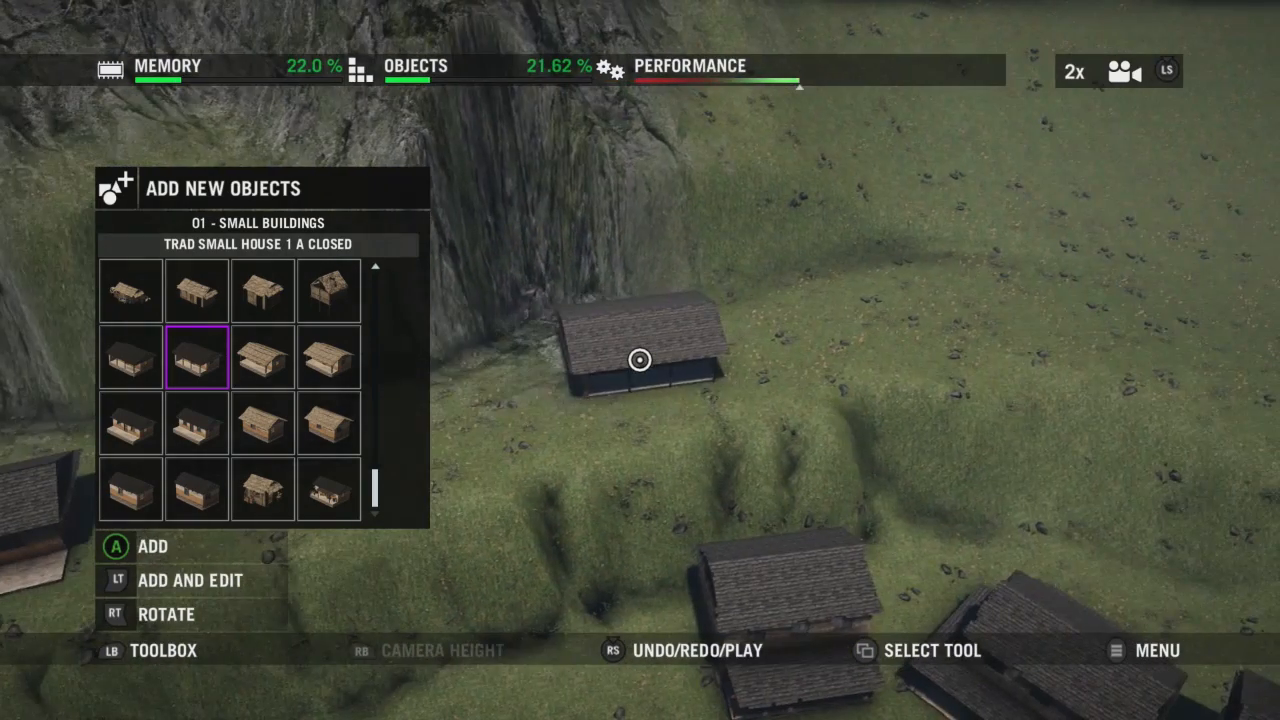
# Browse past the town shacks and Tent02 Animated, and place a rotated Trad Small House 1 A on the hillside ledge behind the tree.
pyautogui.press('Up')
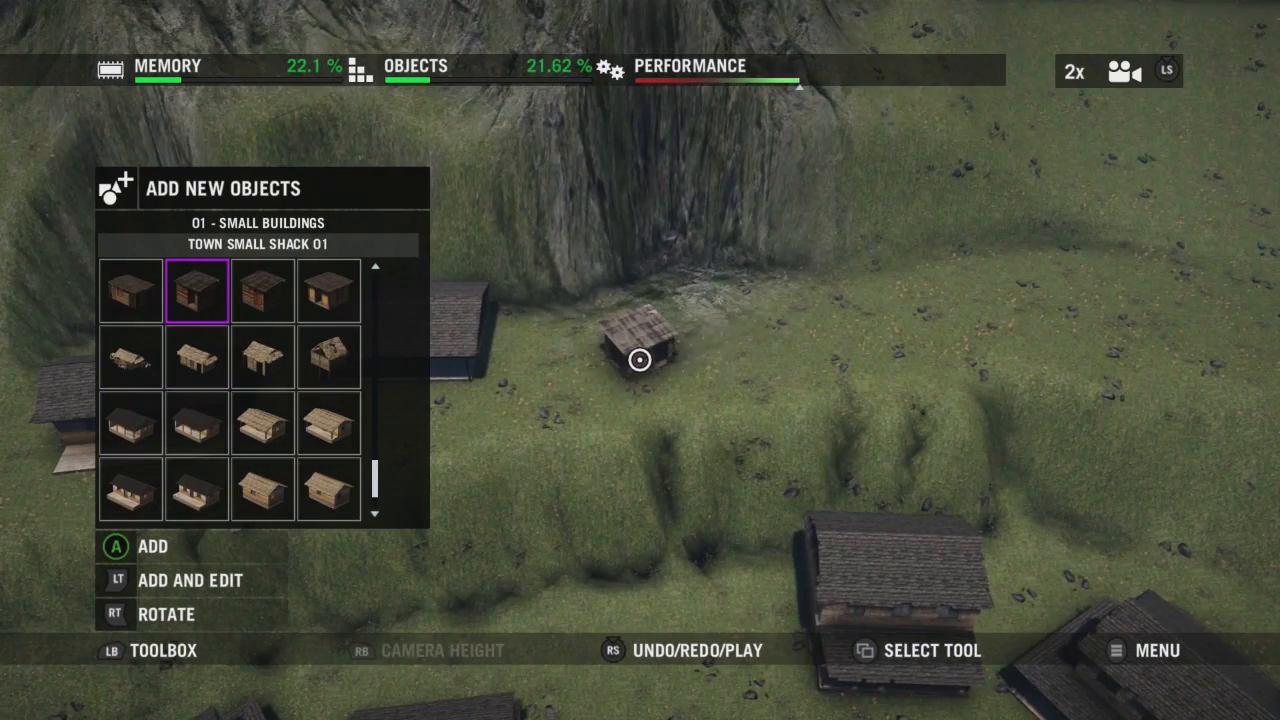
pyautogui.press('Up')
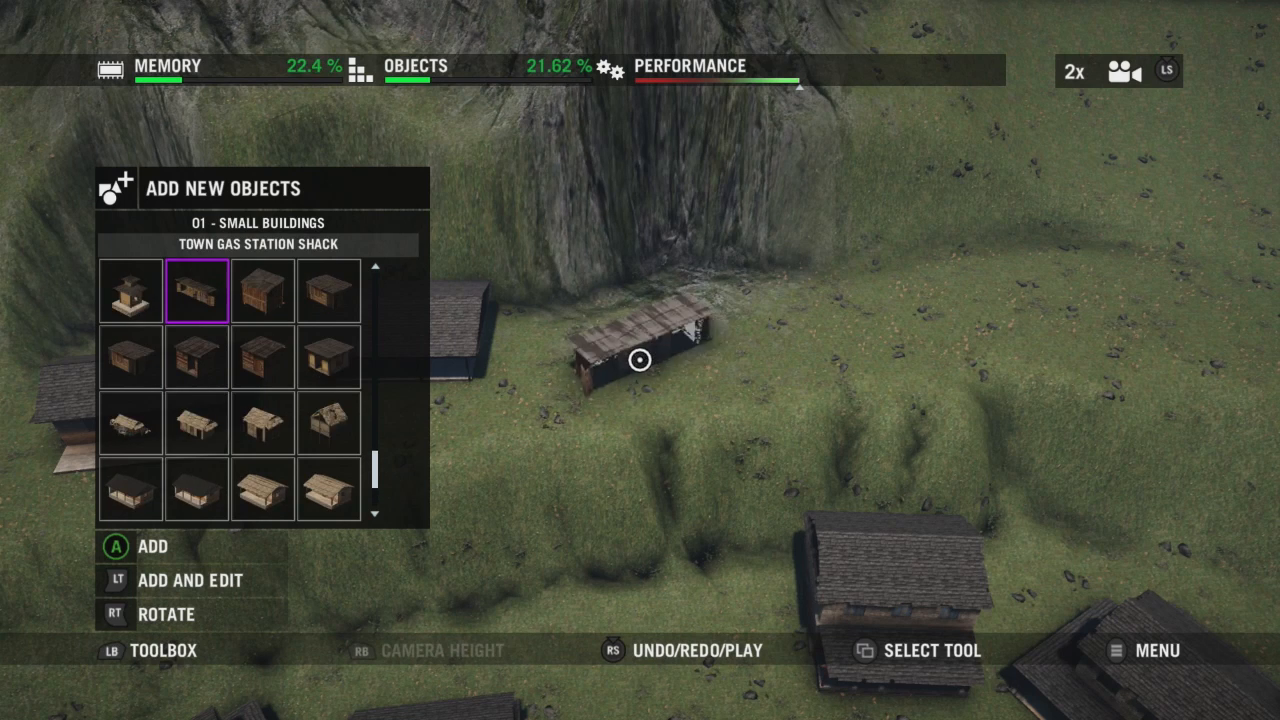
pyautogui.press('Up')
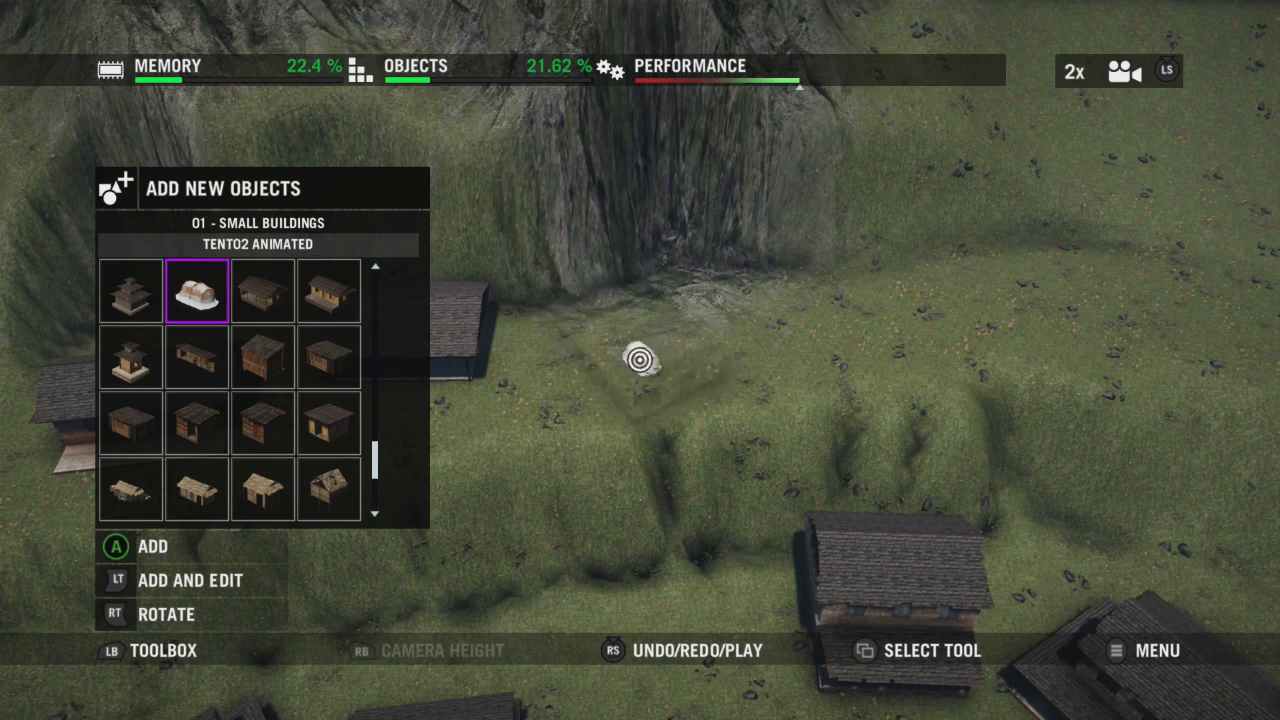
pyautogui.press('Down')
pyautogui.press('Down')
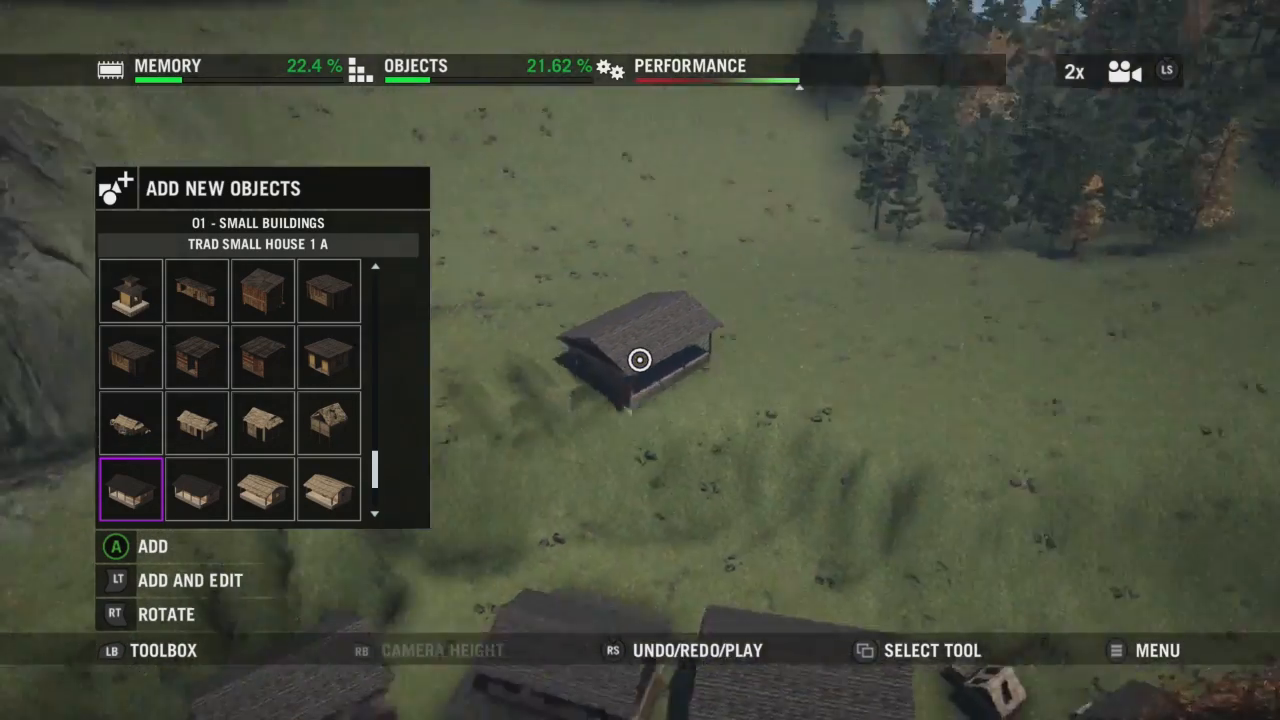
pyautogui.press('r')
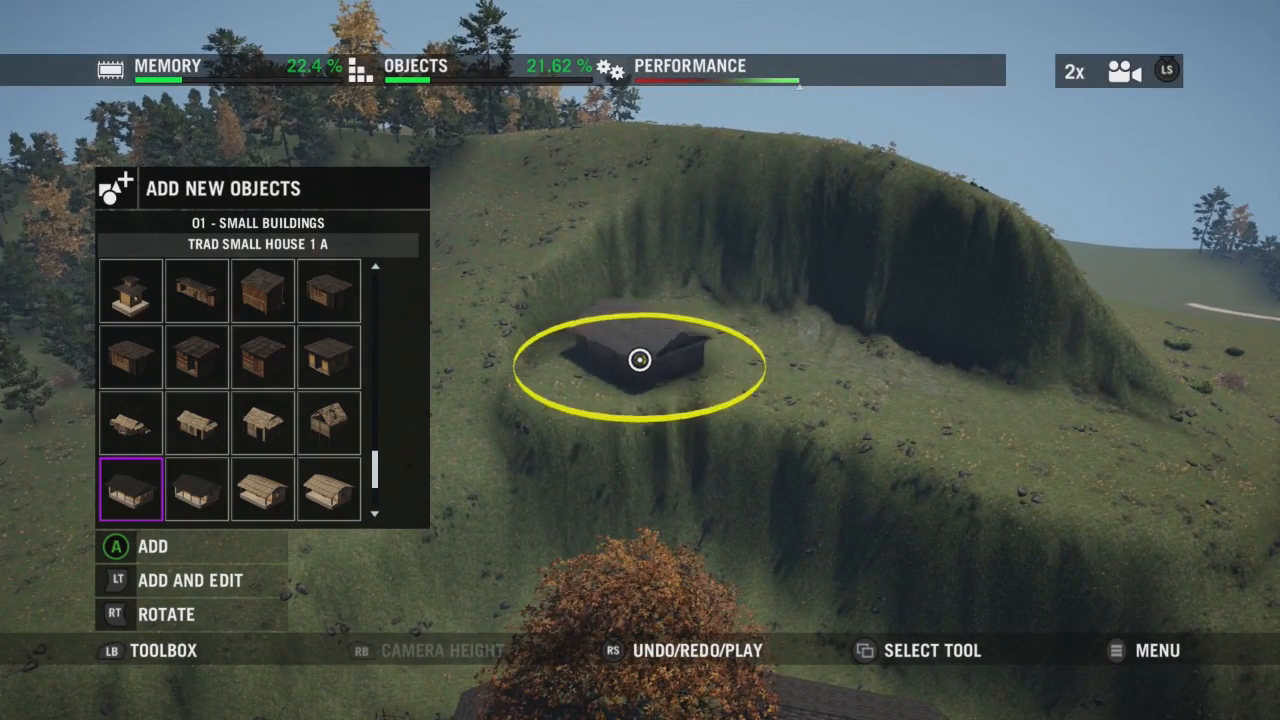
pyautogui.press('a')
# Add a rotated Trad Small House 1 C and a Trad Small House 2 B farther along the same hillside ledge.
pyautogui.press('Down')
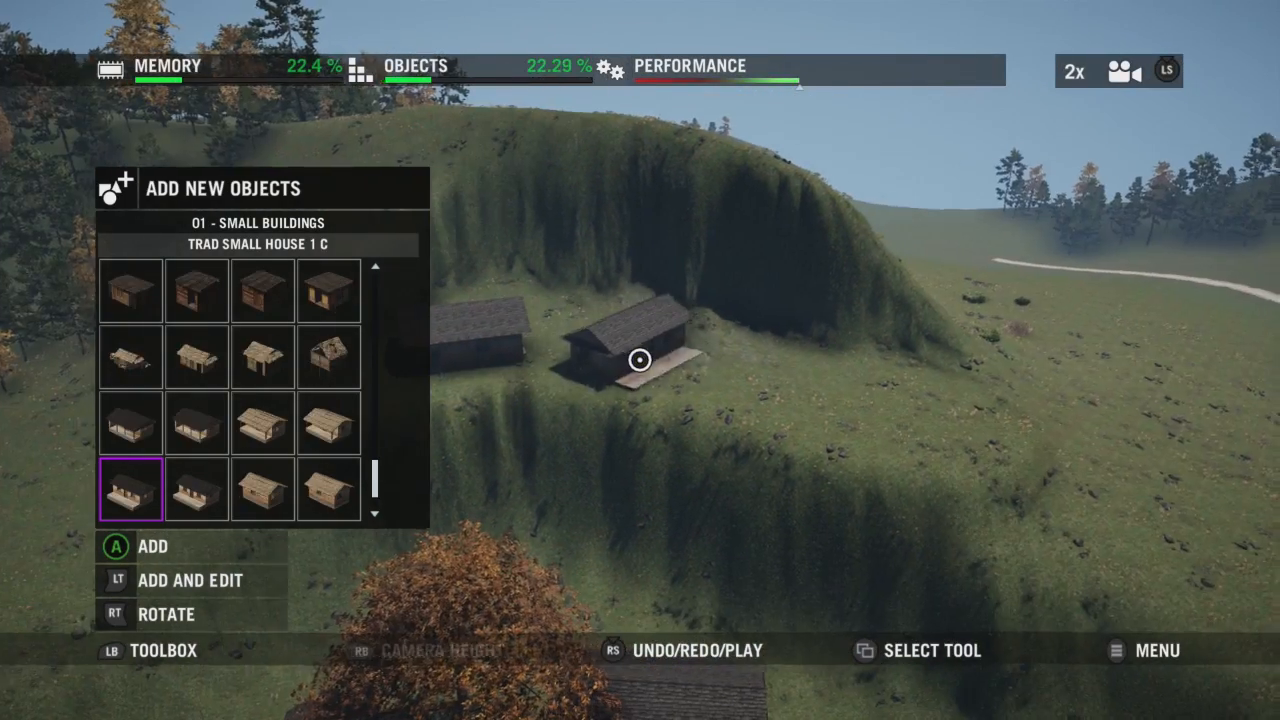
pyautogui.press('r')
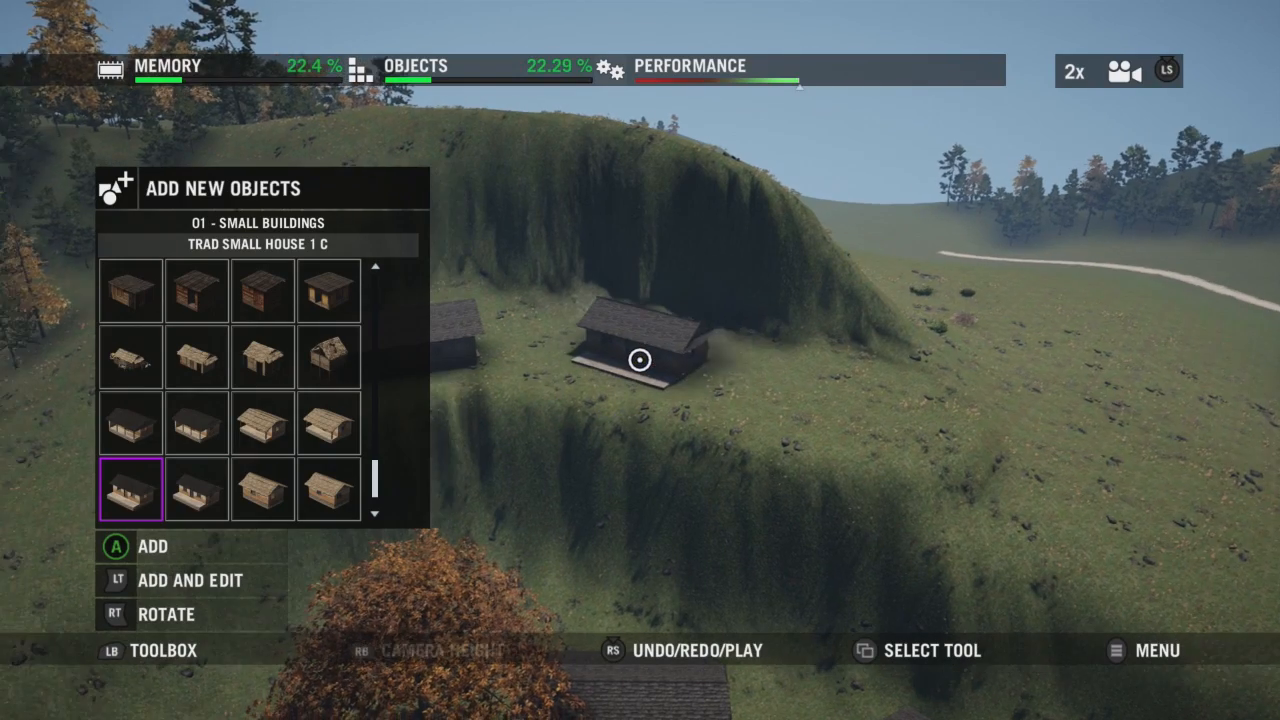
pyautogui.press('a')
pyautogui.press('Down')
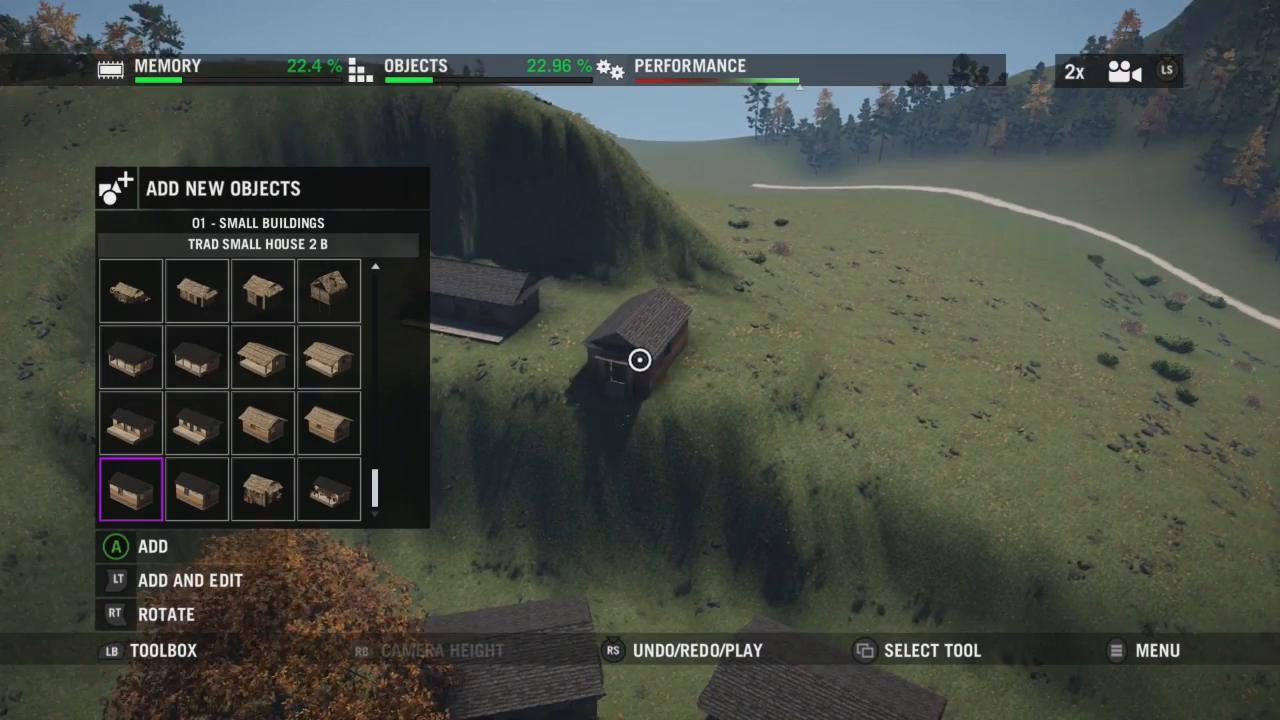
pyautogui.press('a')
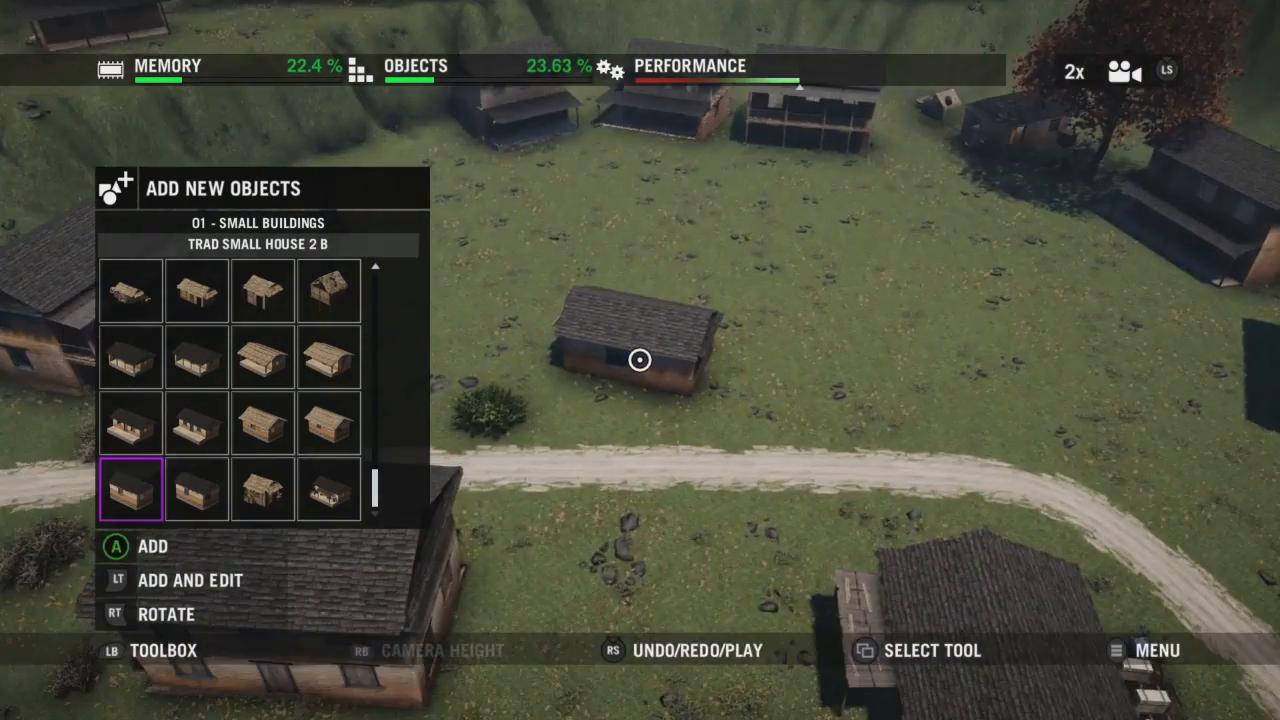
# Browse the Small Buildings category through the camp storage, guard towers, nomad tents and Small Heroin Lab.
pyautogui.press('Escape')
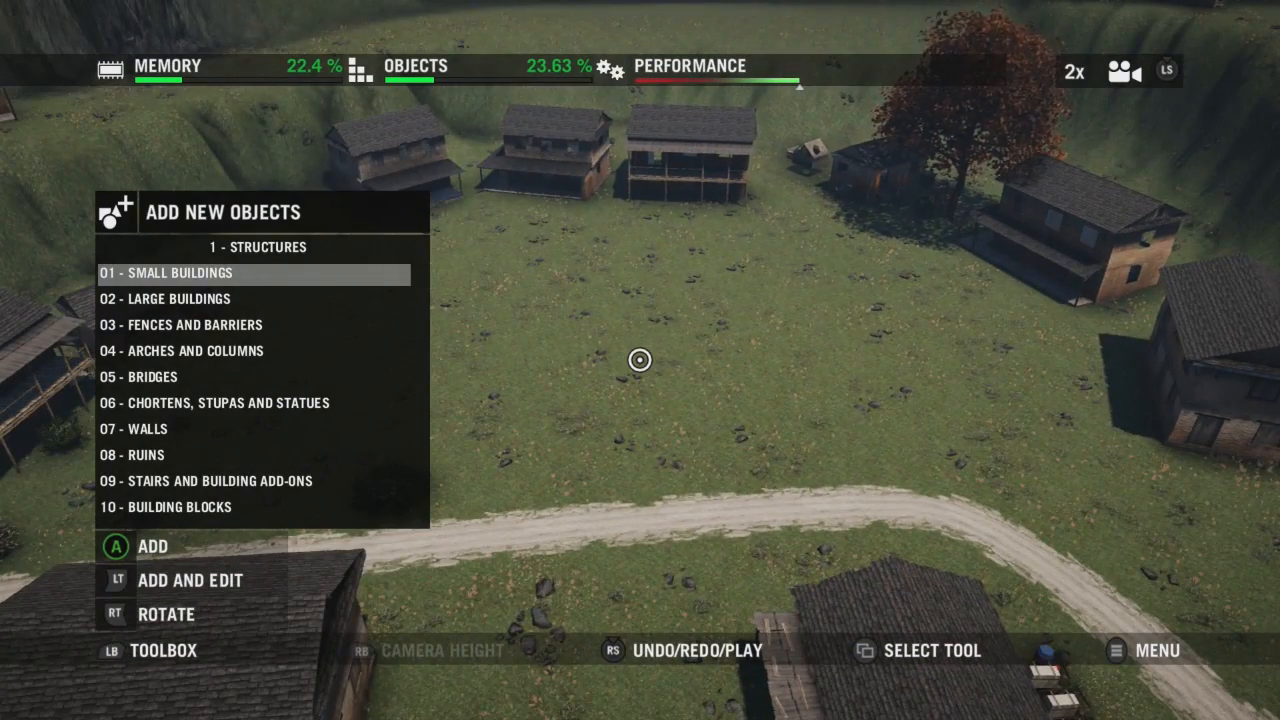
pyautogui.press('Return')
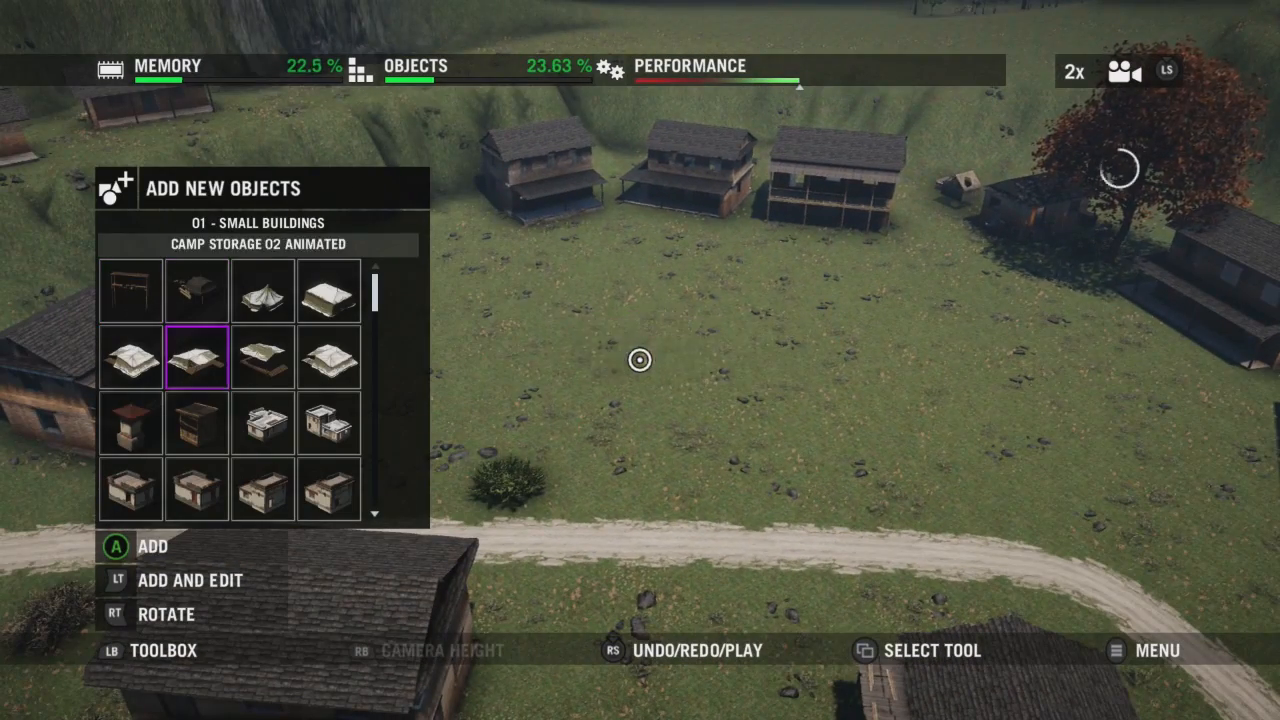
pyautogui.press('Down')
pyautogui.press('Down')
pyautogui.press('Down')
pyautogui.press('Down')
pyautogui.press('Down')
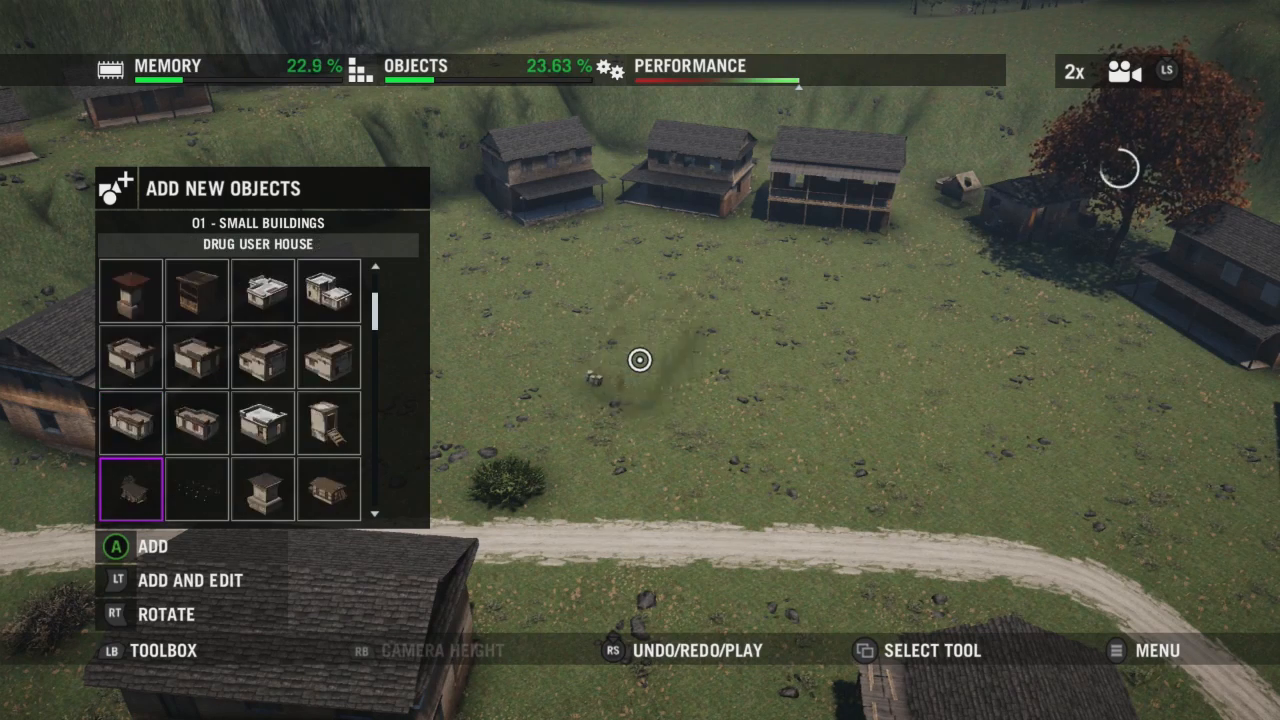
pyautogui.press('Right')
pyautogui.press('Down')
pyautogui.press('Down')
pyautogui.press('Right')
pyautogui.press('Right')
pyautogui.press('Up')
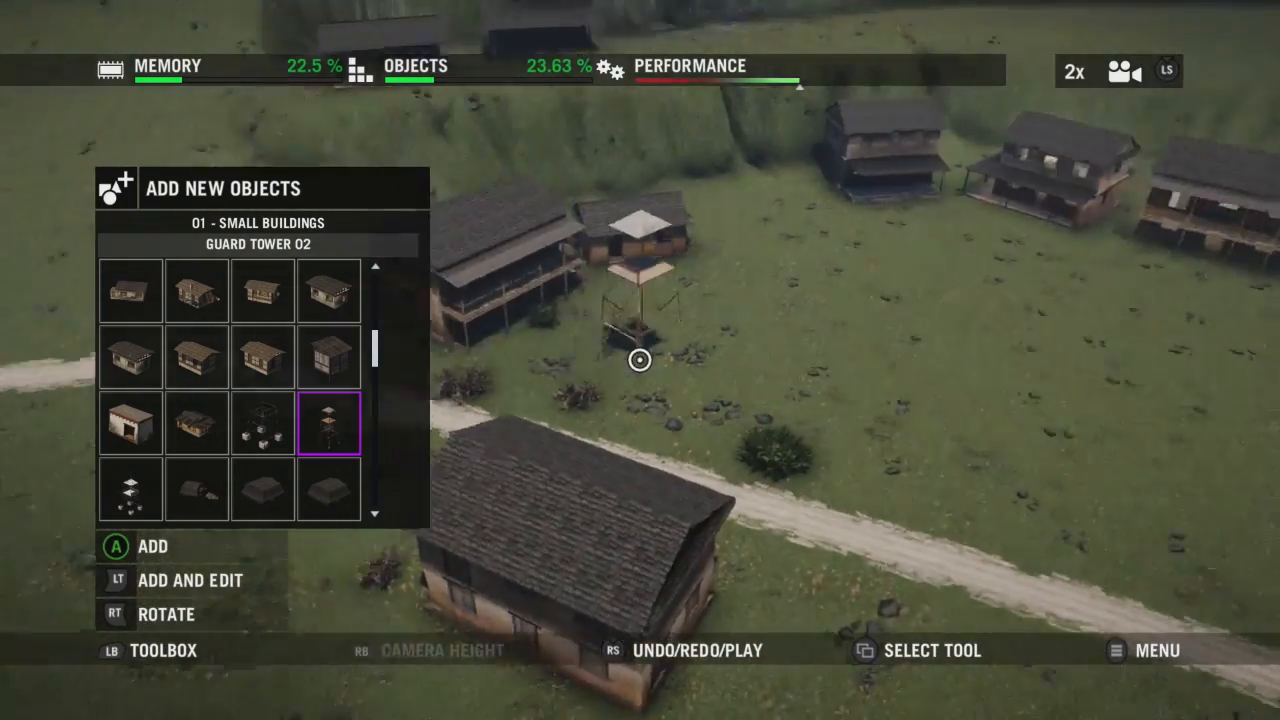
pyautogui.press('Down')
pyautogui.press('Left')
pyautogui.press('Left')
pyautogui.press('Down')
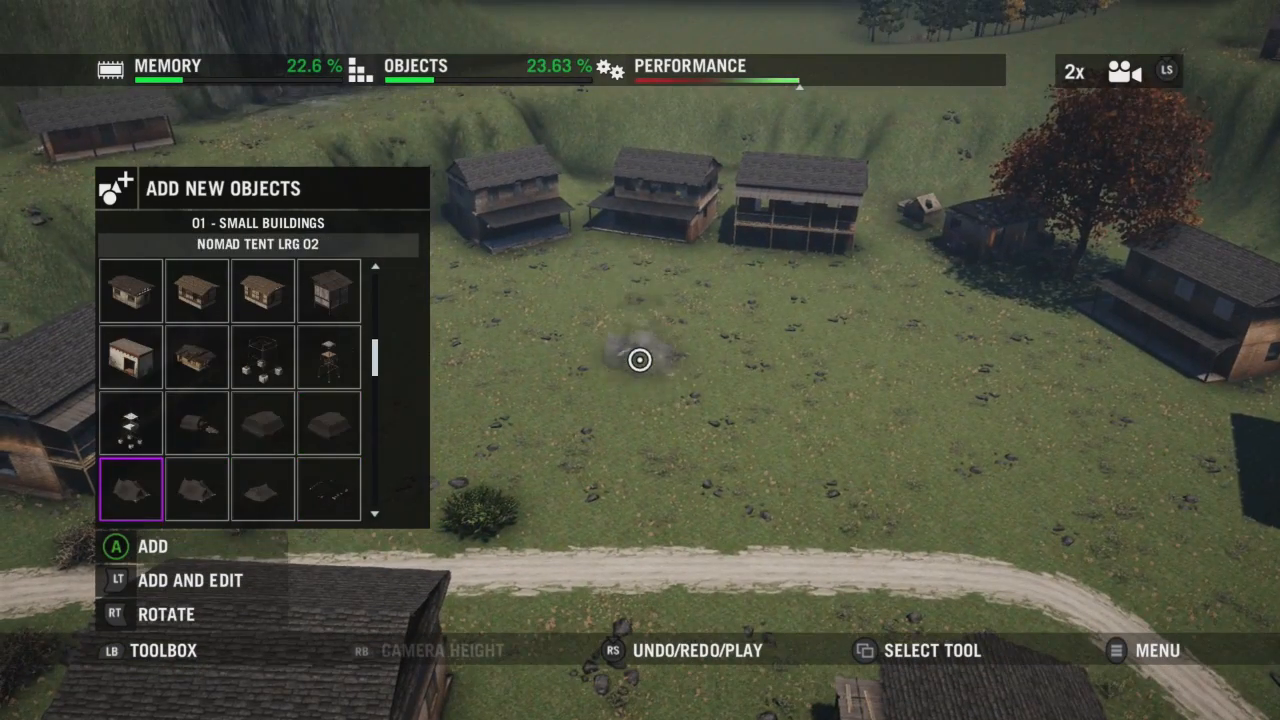
pyautogui.press('Down')
pyautogui.press('Down')
pyautogui.press('Down')
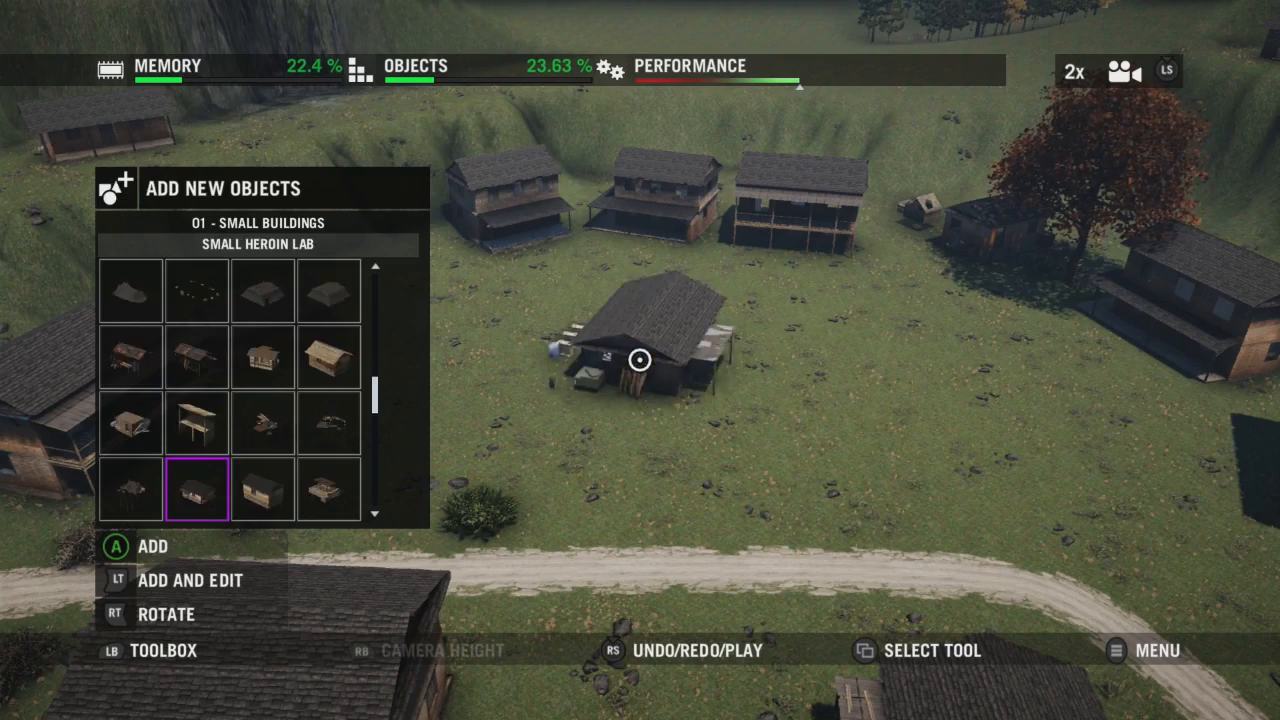
# Open the Chortens, Stupas and Statues category and preview Balcony Hands, Bell Statue, Cave Statue 01 and Dolpo Chorten Snow 02.
pyautogui.press('Escape')
pyautogui.press('Down')
pyautogui.press('Down')
pyautogui.press('Down')
pyautogui.press('Down')
pyautogui.press('Down')
pyautogui.press('Return')
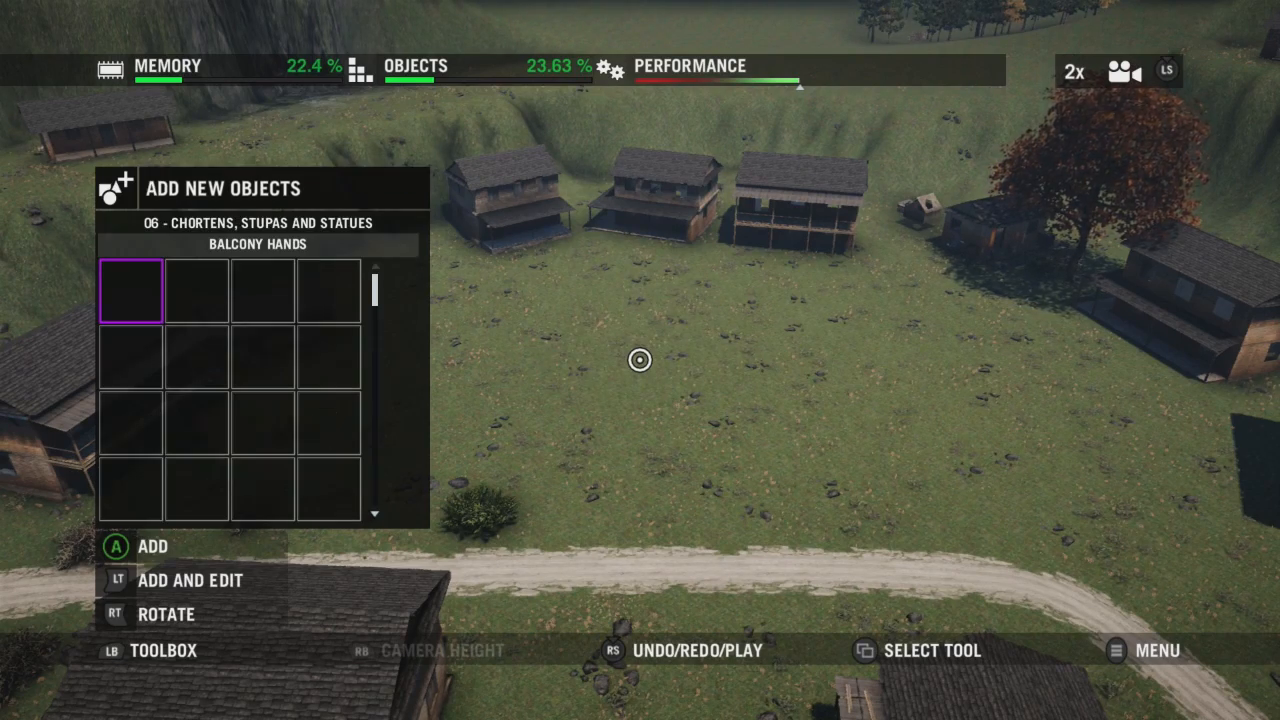
pyautogui.press('Right')
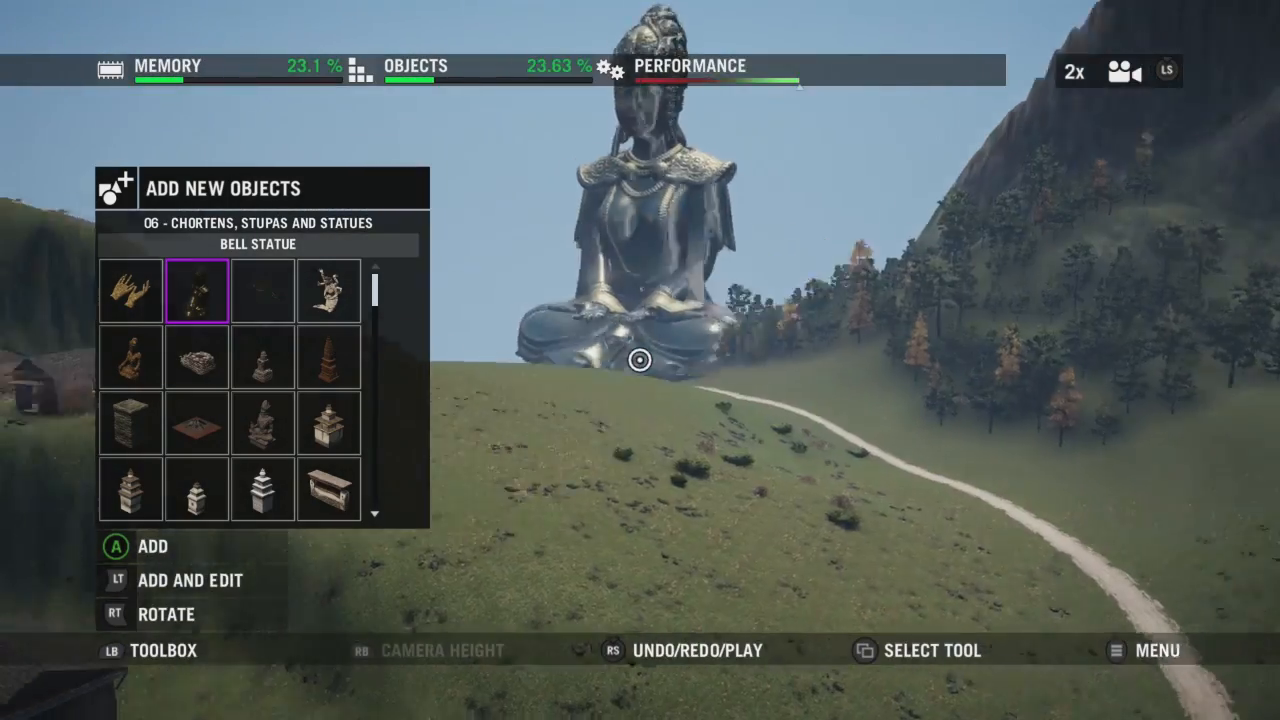
pyautogui.press('Right')
pyautogui.press('Down')
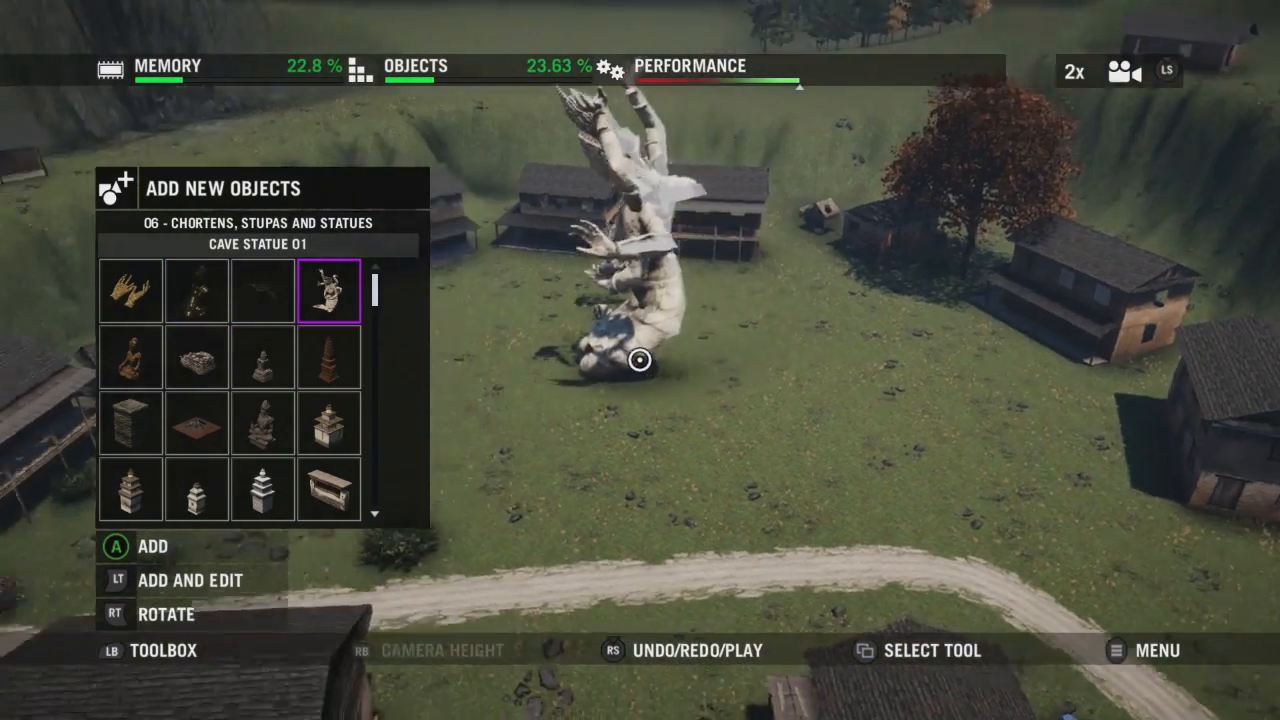
pyautogui.press('Down')
pyautogui.press('Down')
pyautogui.press('Left')
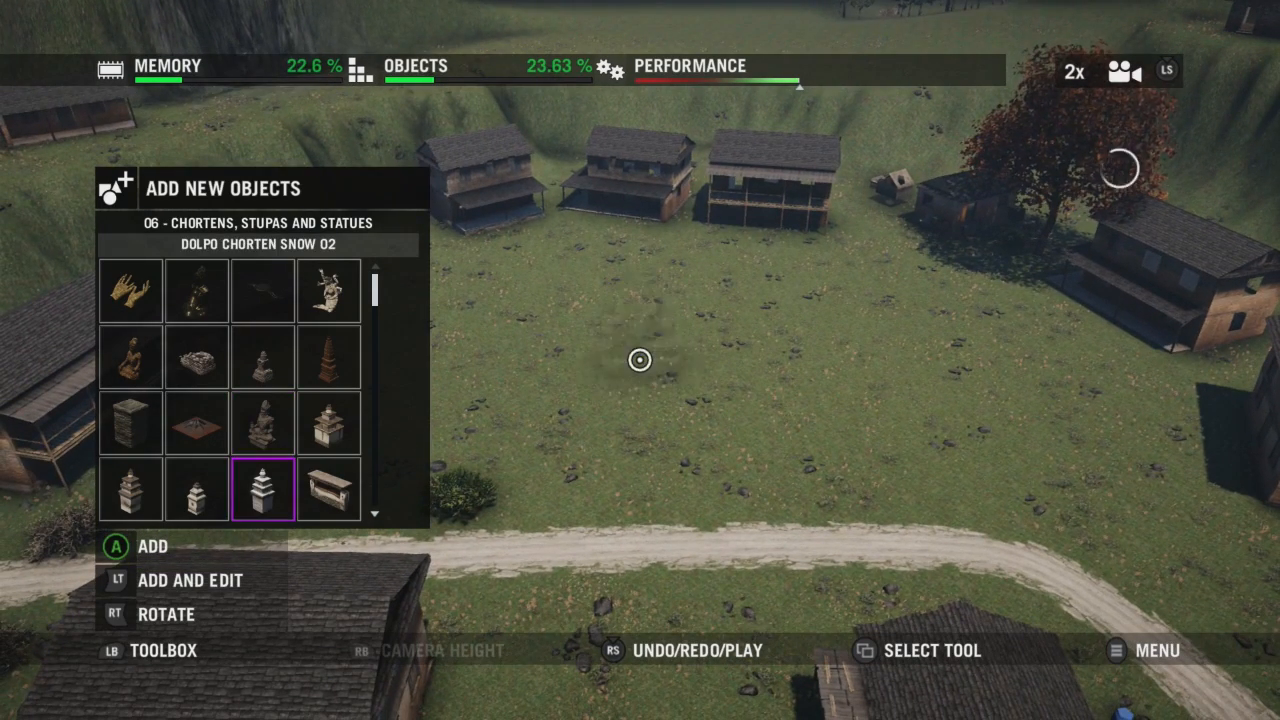
# Preview Fortress Statue A, Giant Statue Clothes, Giant Statues 01 and 02, and Giant Statue Rock 01 on the grass.
pyautogui.press('Down')
pyautogui.press('Down')
pyautogui.press('Down')
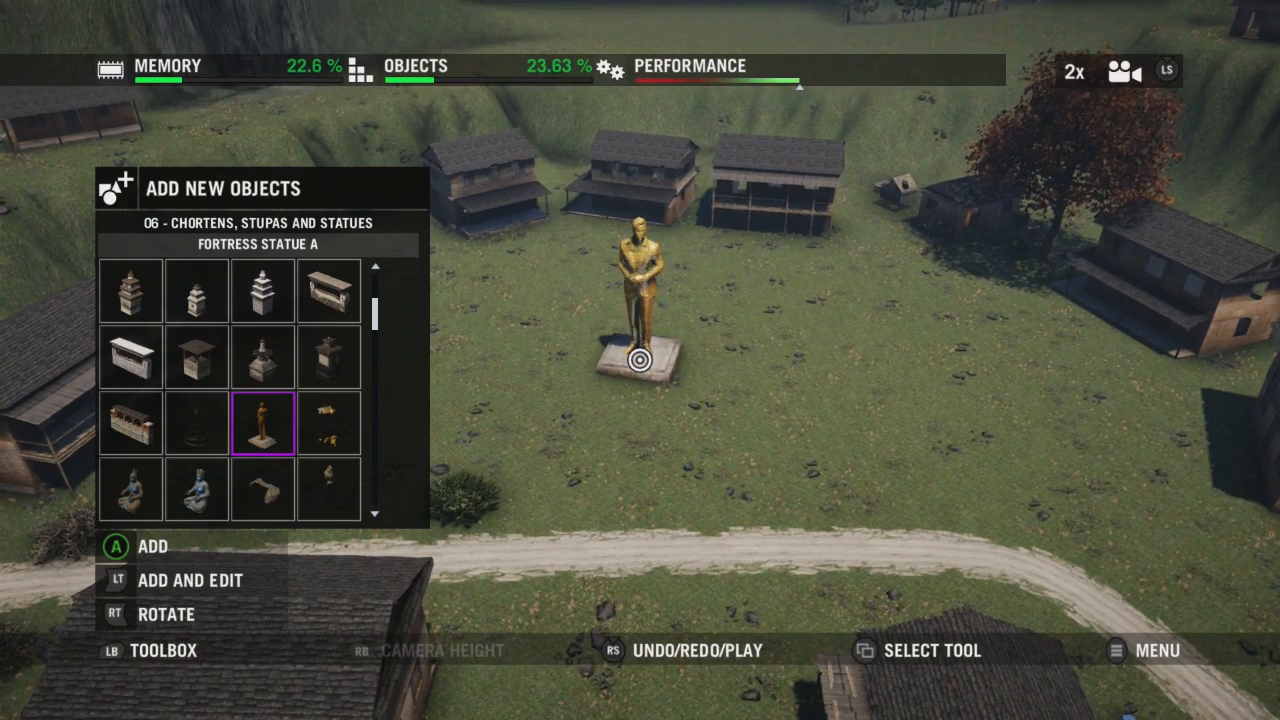
pyautogui.press('Down')
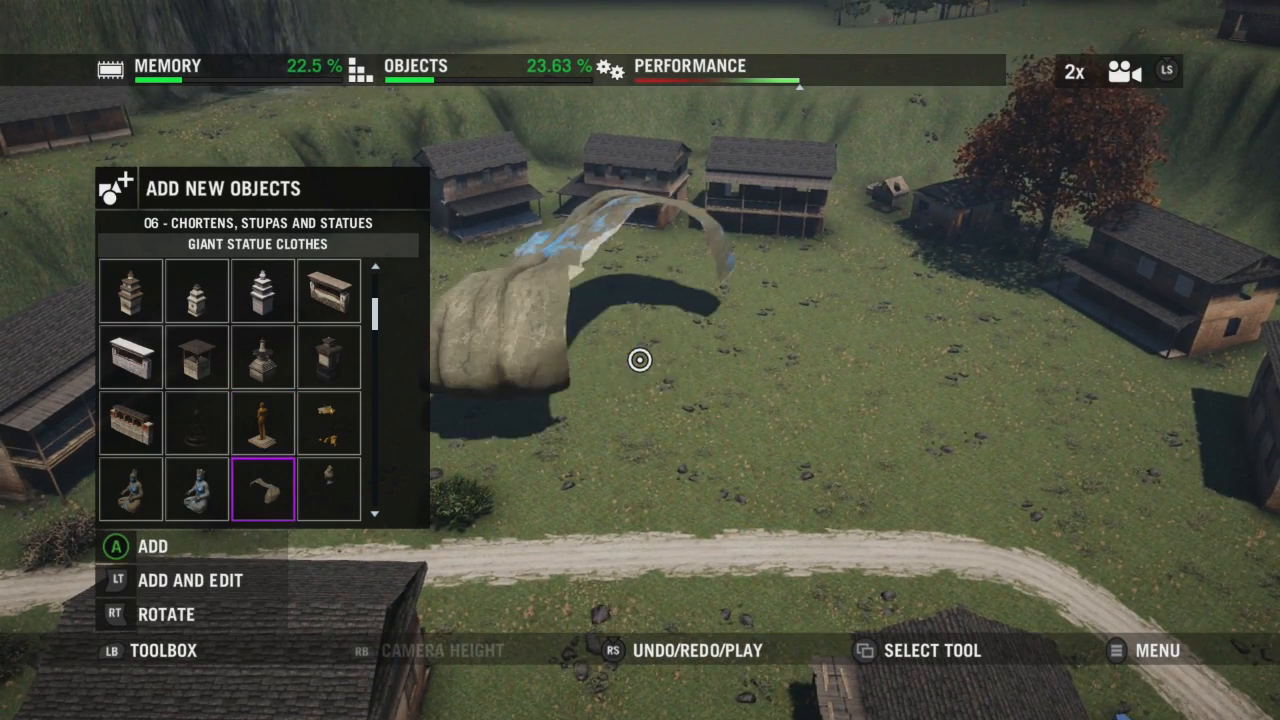
pyautogui.press('Left')
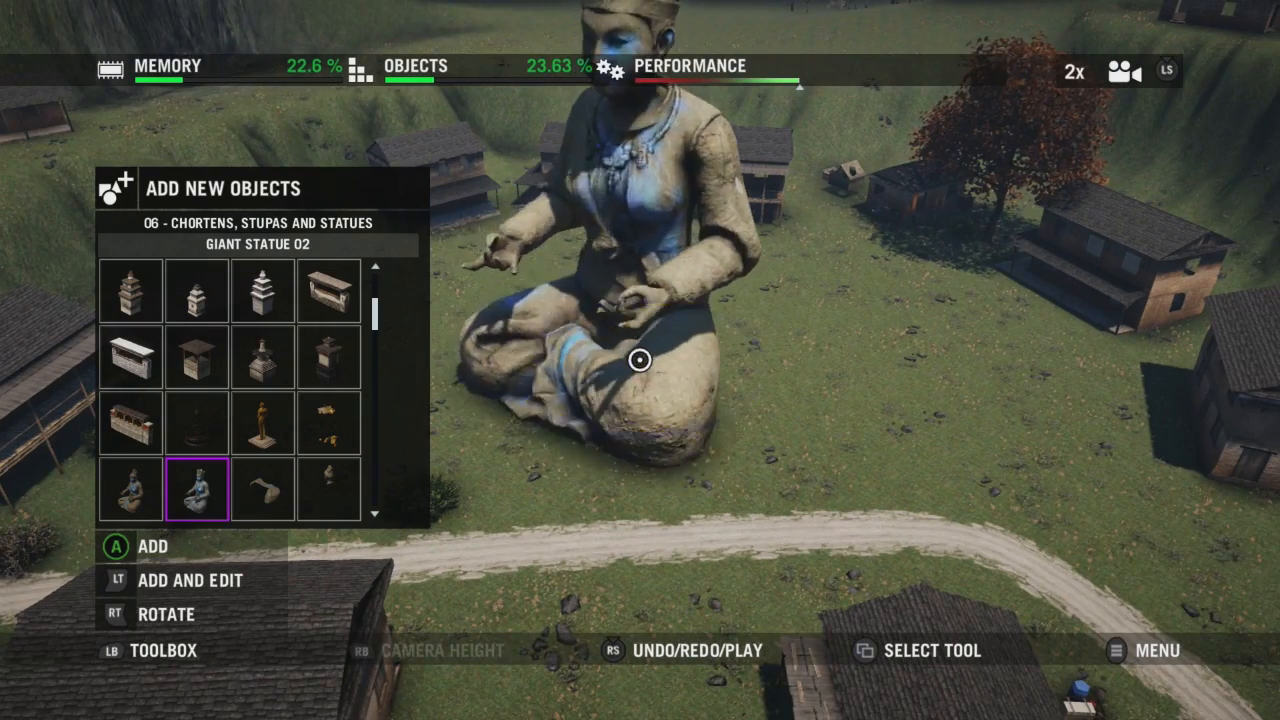
pyautogui.press('Left')
pyautogui.press('Right')
pyautogui.press('Left')
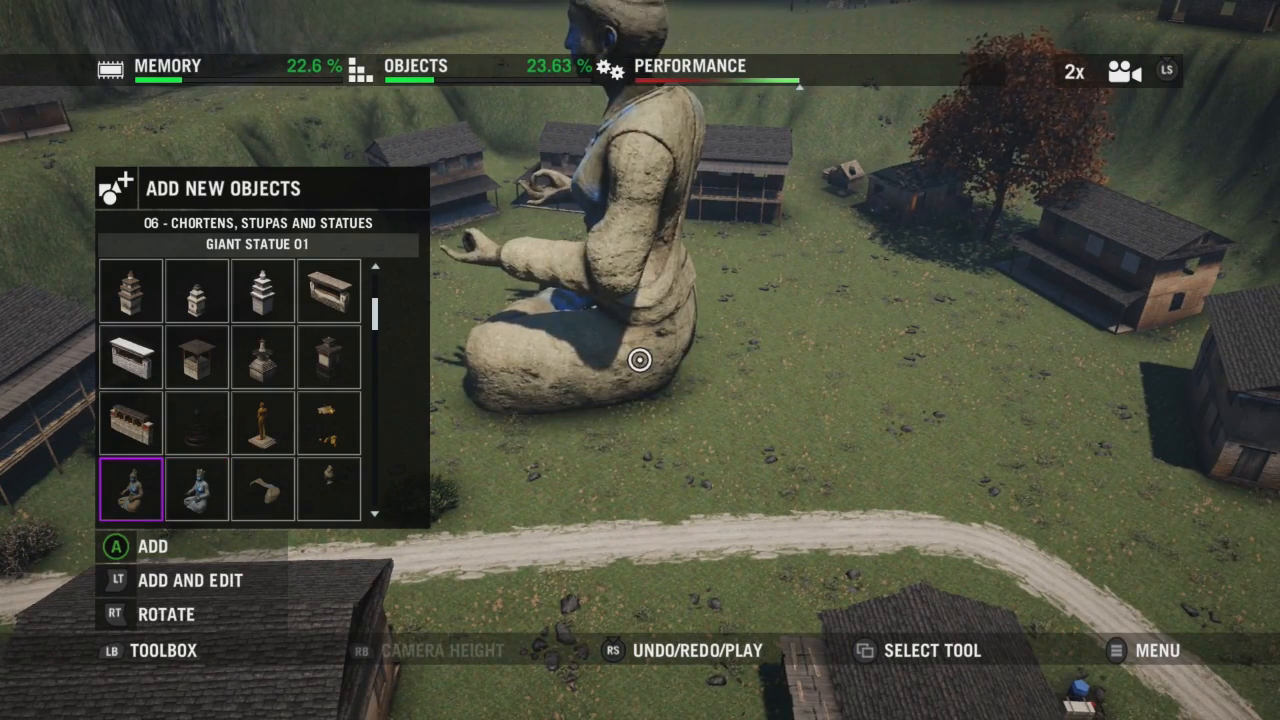
pyautogui.press('Down')
pyautogui.press('Right')
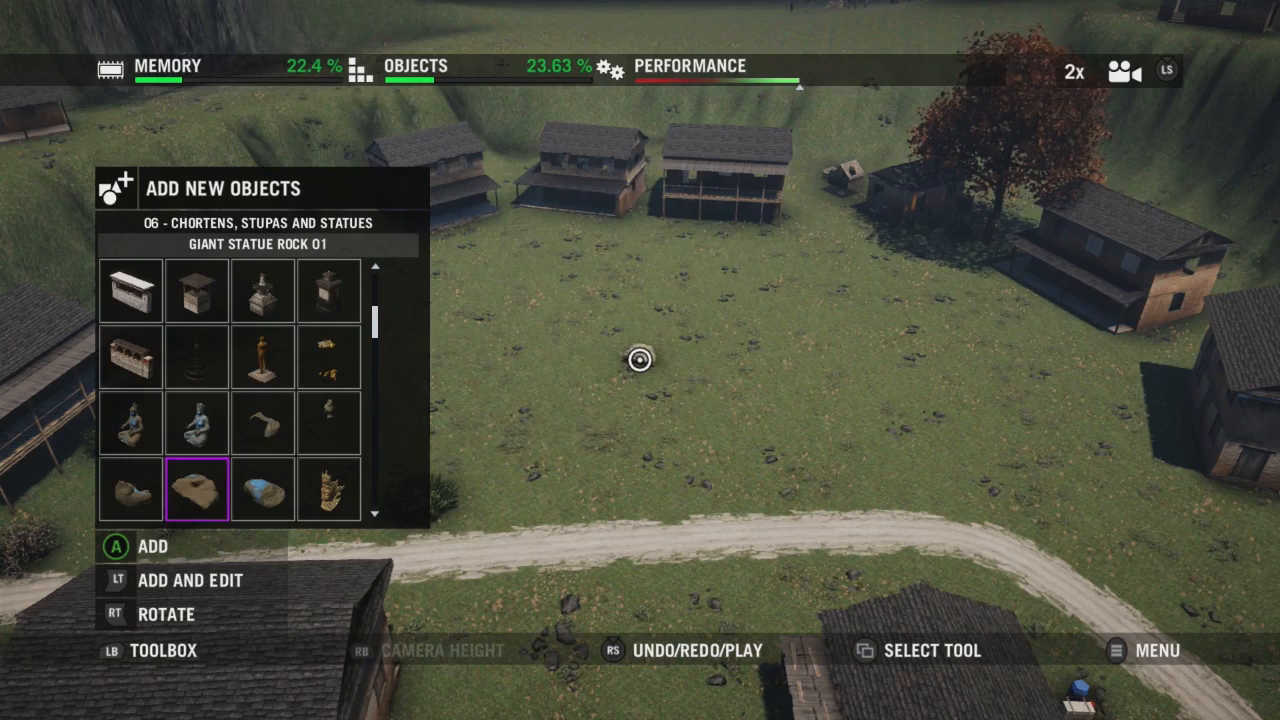
# Look through the remaining idols, M50 Temple Statue, prayer wheels, cliffside sculptures and spire statue parts, returning to the chortens.
pyautogui.press('Down')
pyautogui.press('Down')
pyautogui.press('Up')
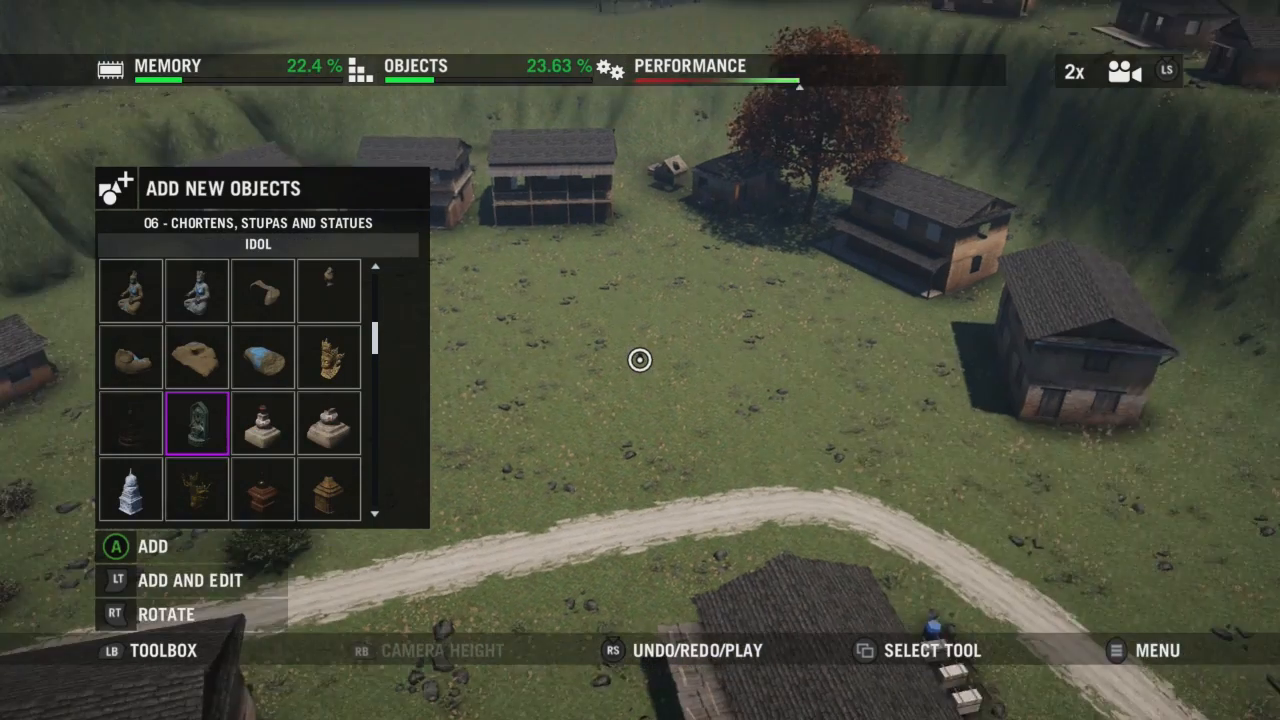
pyautogui.press('Down')
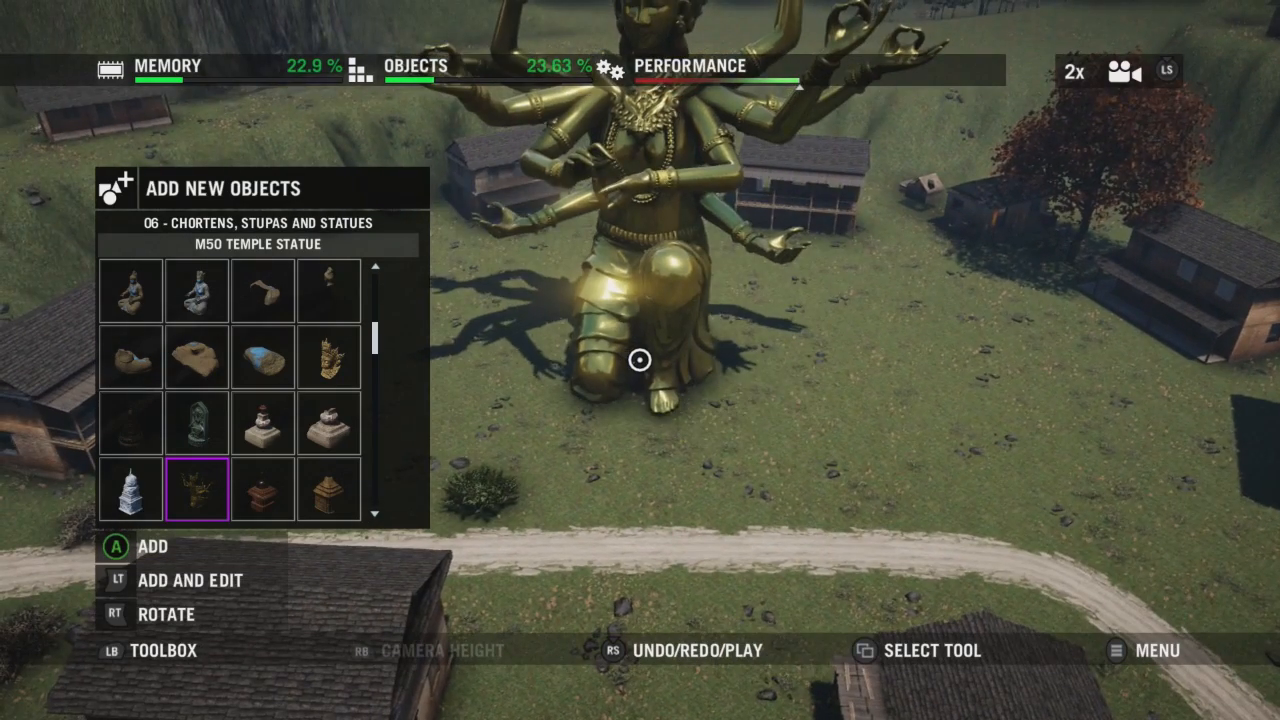
pyautogui.press('Left')
pyautogui.press('Down')
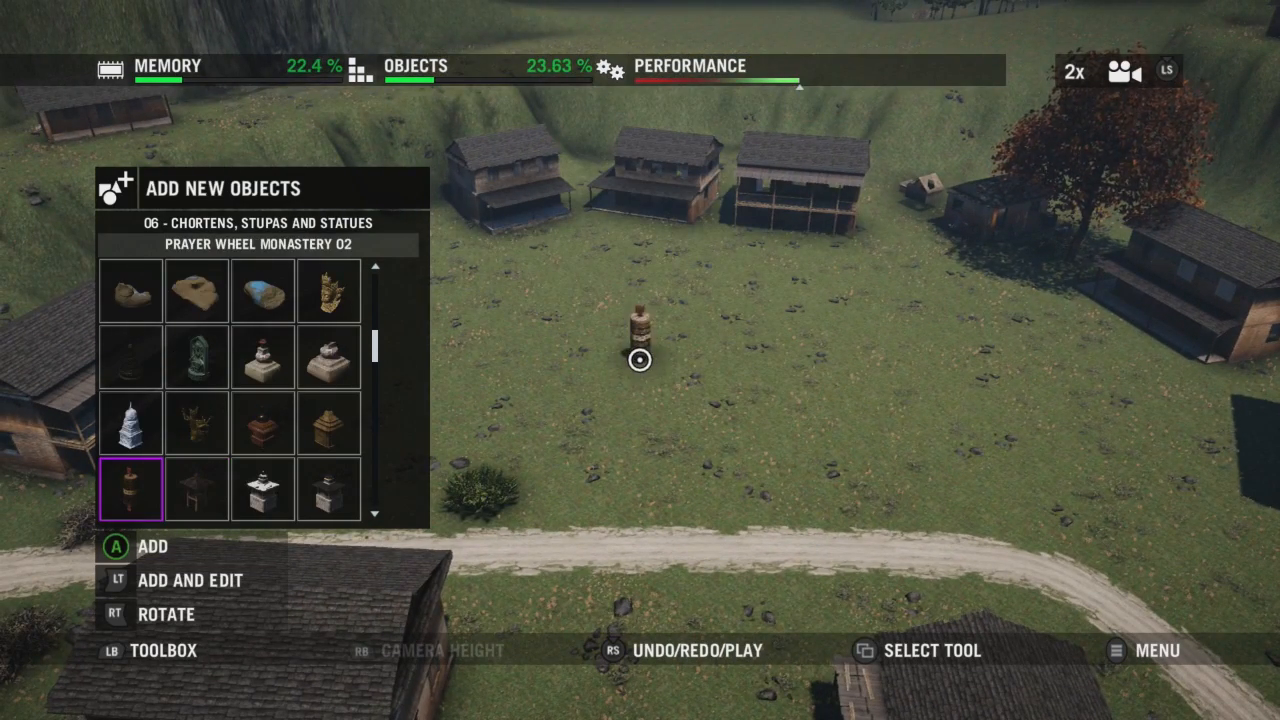
pyautogui.press('Right')
pyautogui.press('Down')
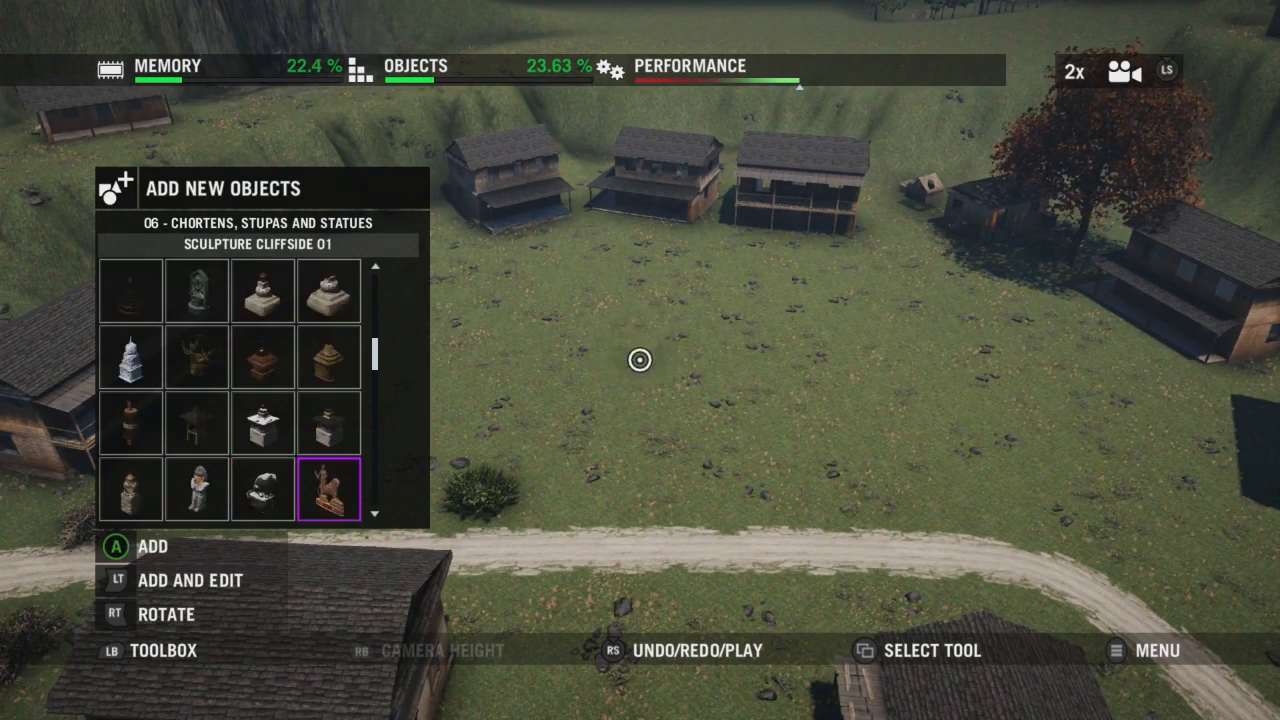
pyautogui.press('Down')
pyautogui.press('Down')
pyautogui.press('Down')
pyautogui.press('Up')
pyautogui.press('Up')
pyautogui.press('Up')
pyautogui.press('Up')
pyautogui.press('Up')
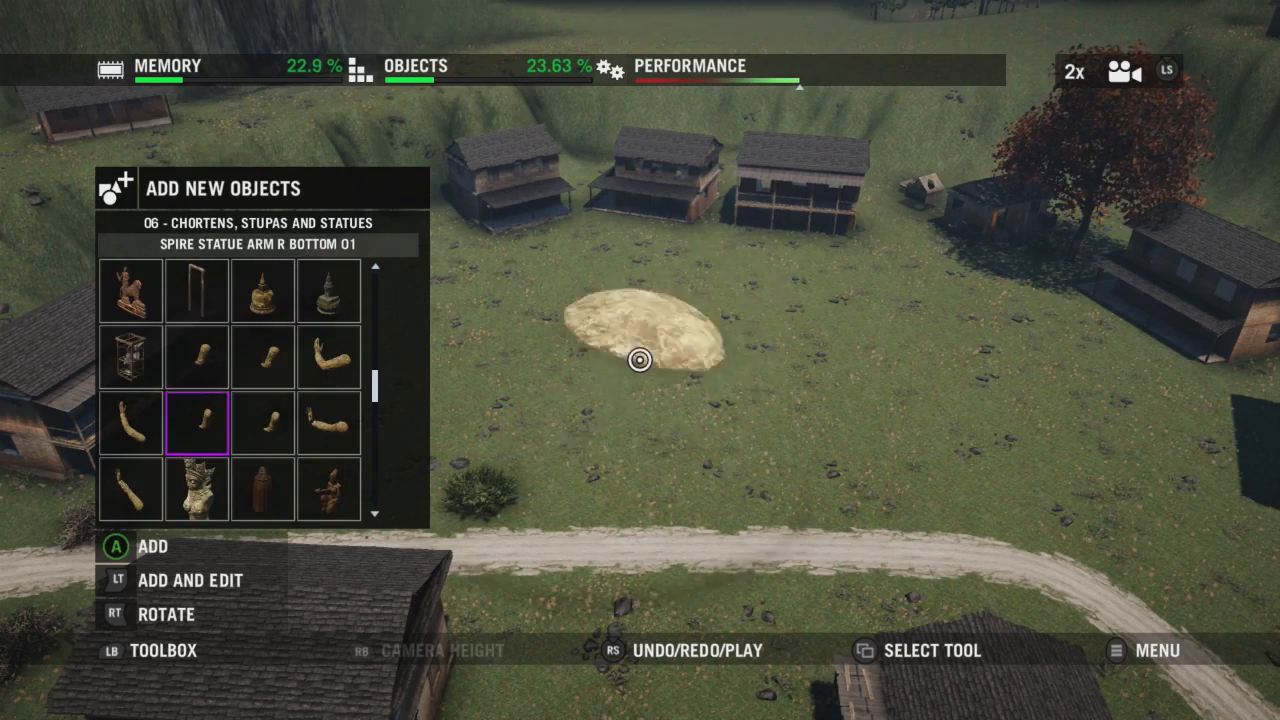
pyautogui.press('Up')
pyautogui.press('Up')
pyautogui.press('Up')
pyautogui.press('Up')
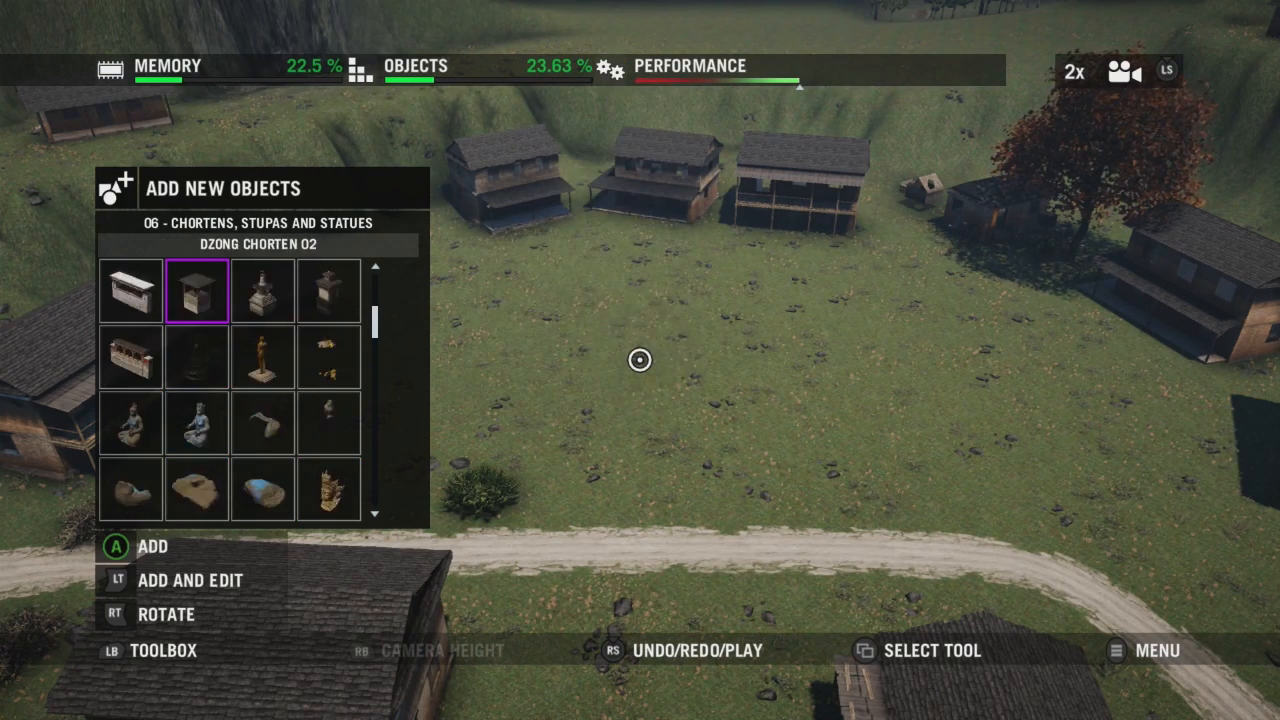
# Place a Cult Cave Statue, turned to face the dirt road, in the middle of the open grass.
pyautogui.press('Up')
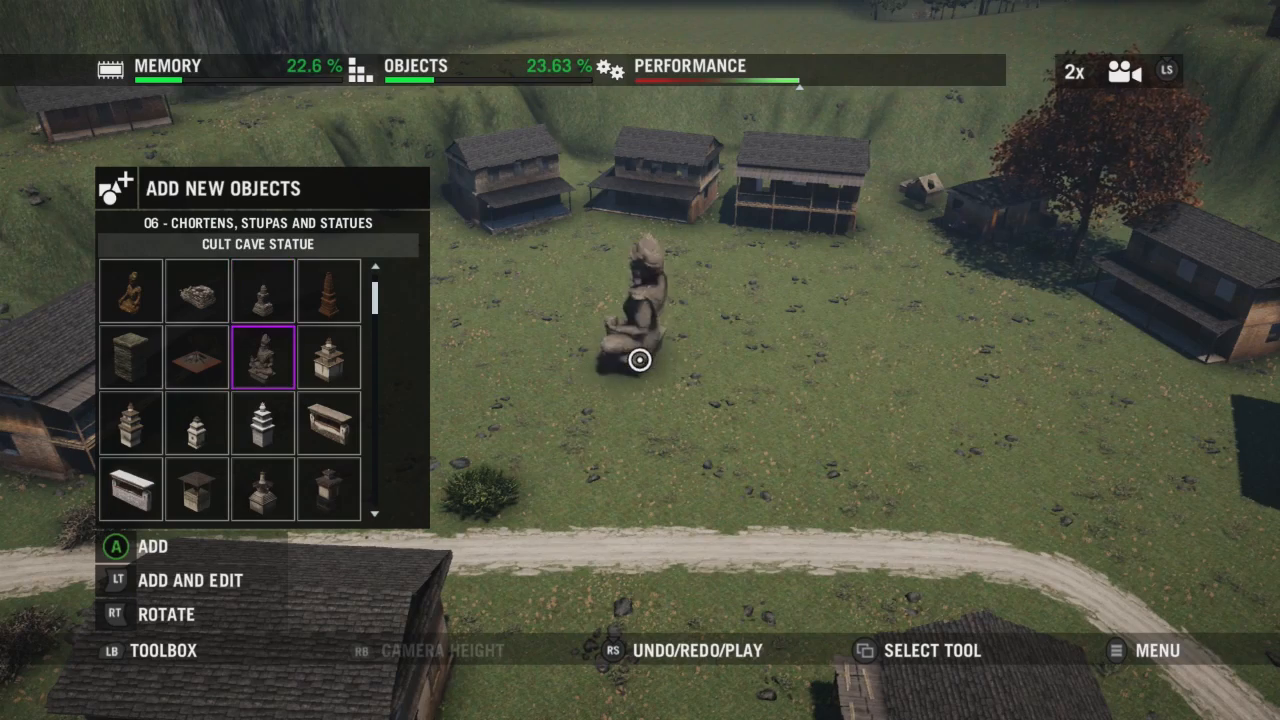
pyautogui.press('d')
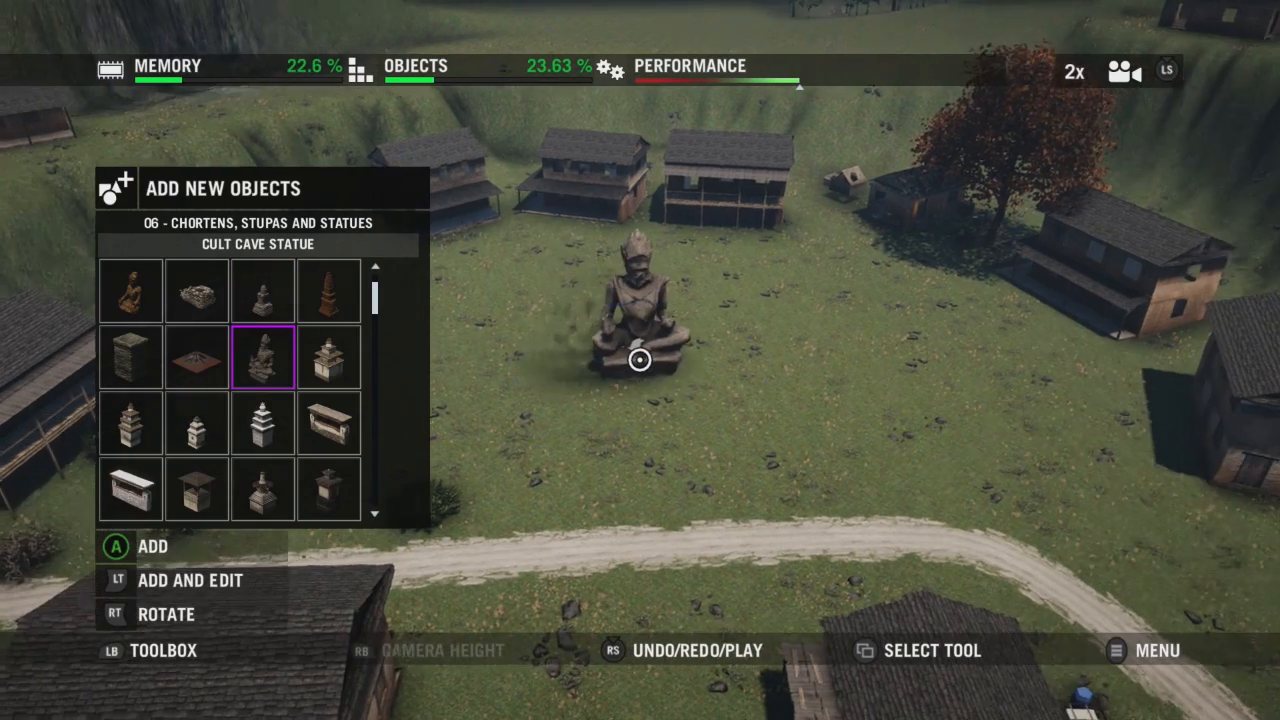
pyautogui.press('w')
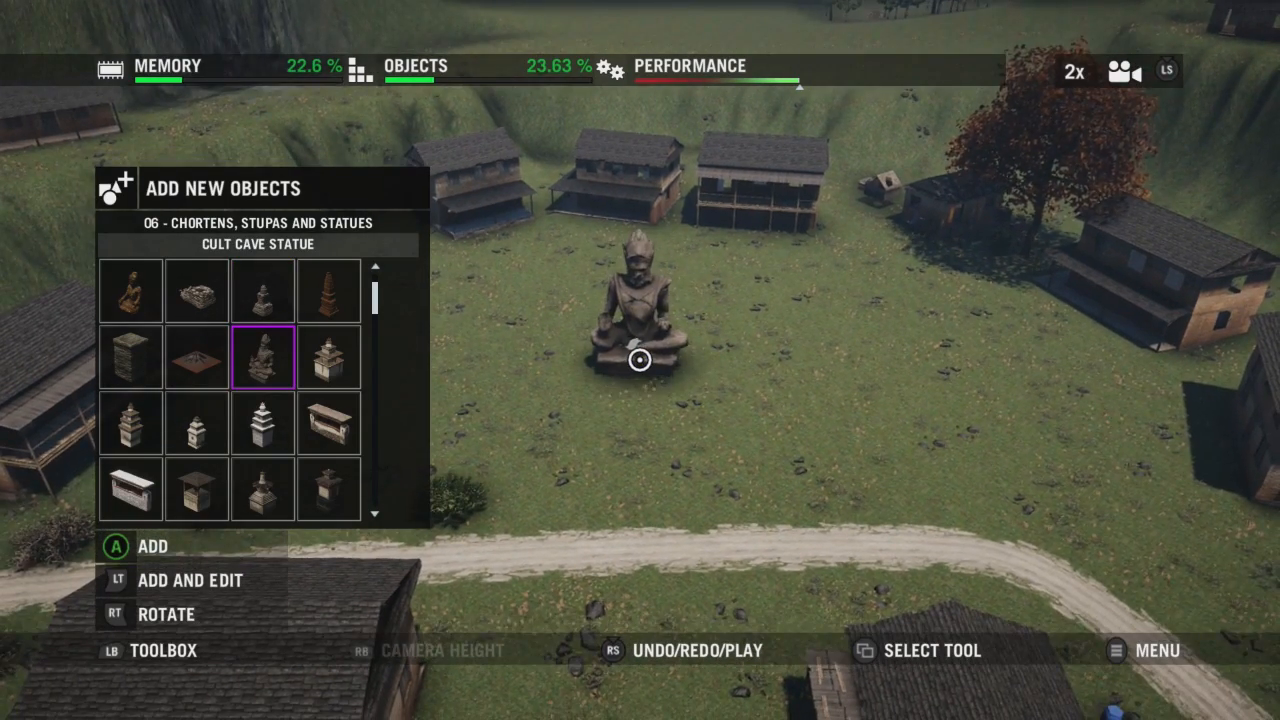
pyautogui.click(639, 359)
pyautogui.press('a')
pyautogui.press('Escape')
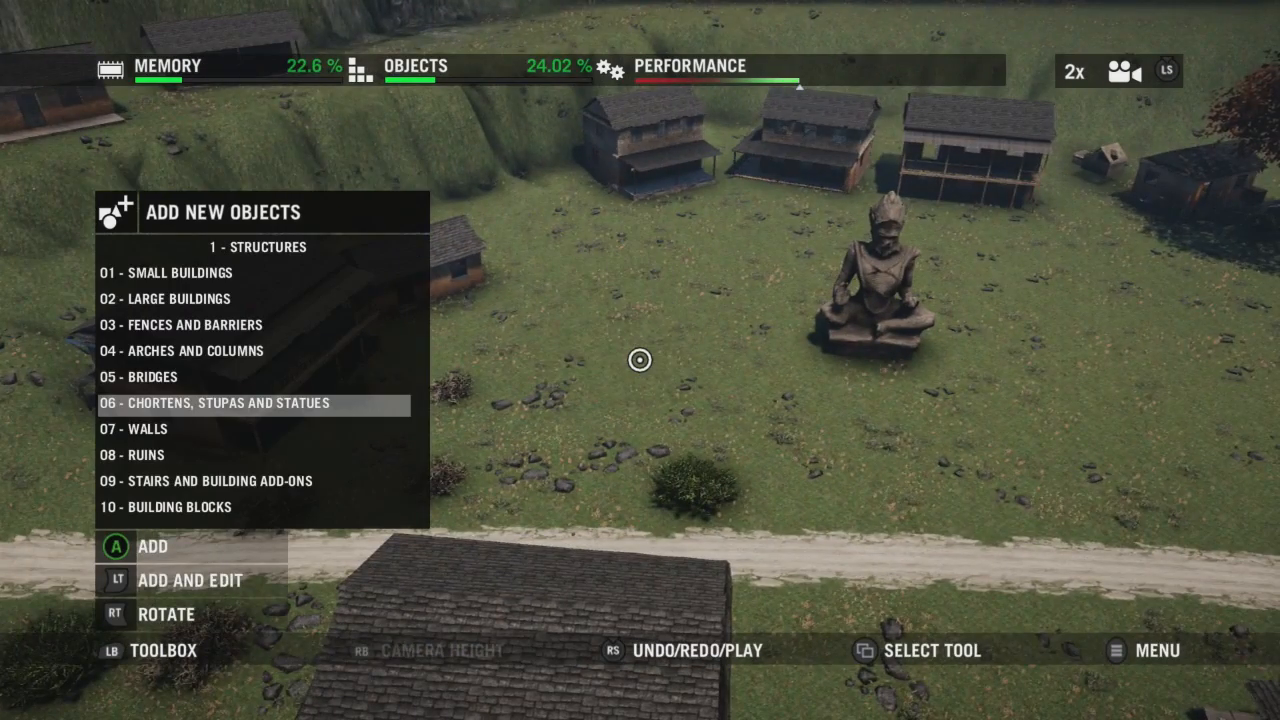
# Open the Ruins category and preview Ruins Building Corner 03 on the grass around the statue.
pyautogui.press('d')
pyautogui.press('Down')
pyautogui.press('Down')
pyautogui.press('Return')
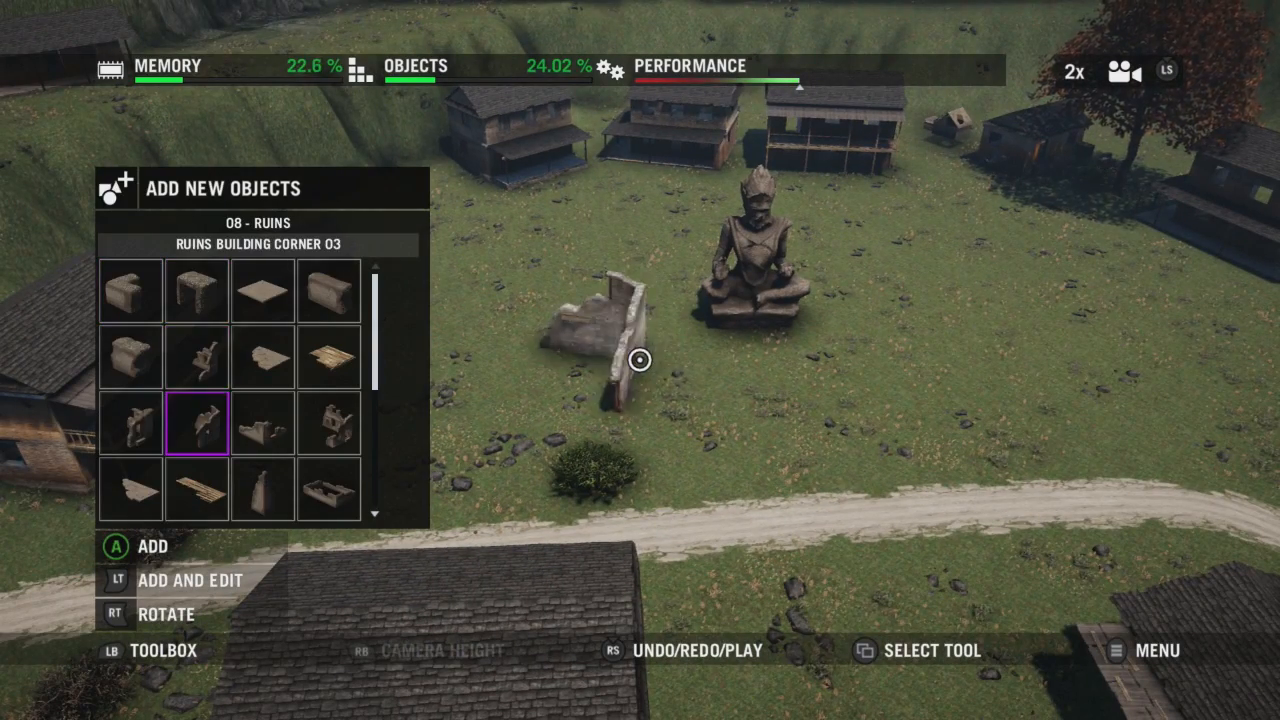
pyautogui.press('d')
pyautogui.press('w')
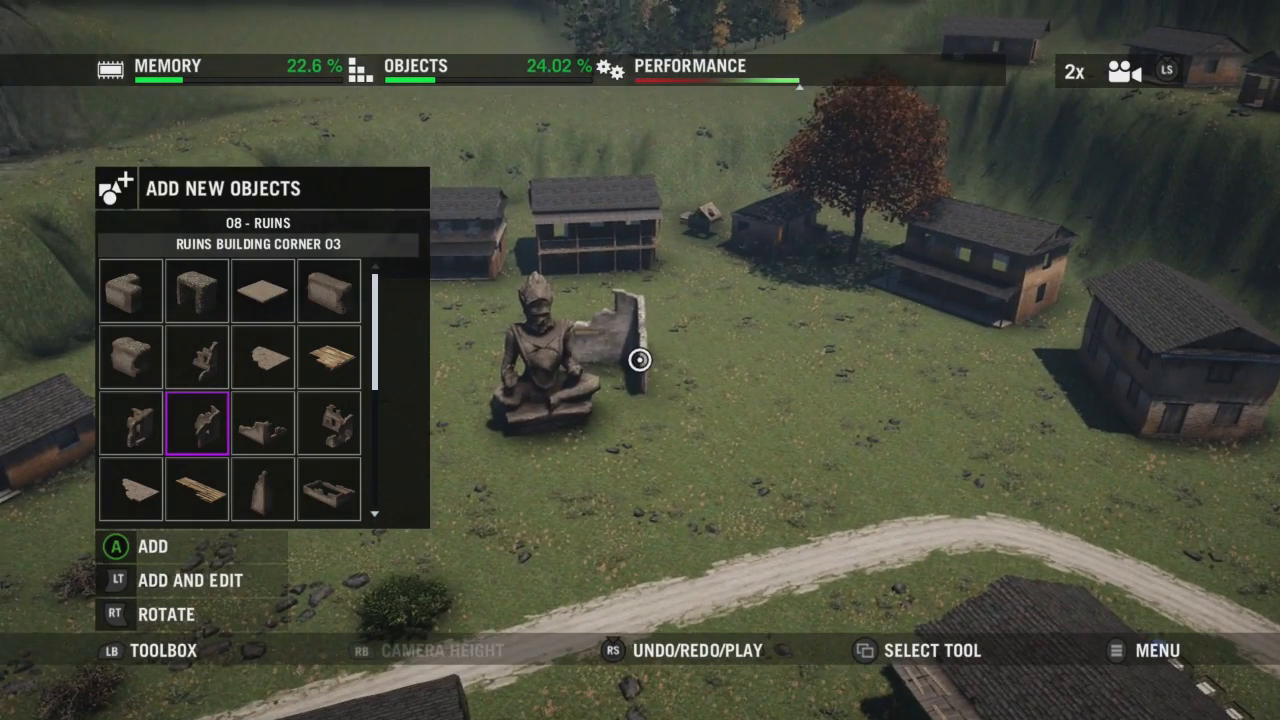
pyautogui.press('Down')
pyautogui.press('Escape')
pyautogui.press('Down')
pyautogui.press('Up')
pyautogui.press('Down')
pyautogui.press('Up')
pyautogui.press('Up')
pyautogui.press('Up')
pyautogui.press('Up')
pyautogui.press('Up')
pyautogui.press('Up')
pyautogui.press('Up')
pyautogui.press('Down')
pyautogui.press('Return')
pyautogui.press('Escape')
# From Small Buildings, place two Checkpoint Shacks on the grass, one on each side in front of the statue.
pyautogui.press('Up')
pyautogui.press('Up')
pyautogui.press('Return')
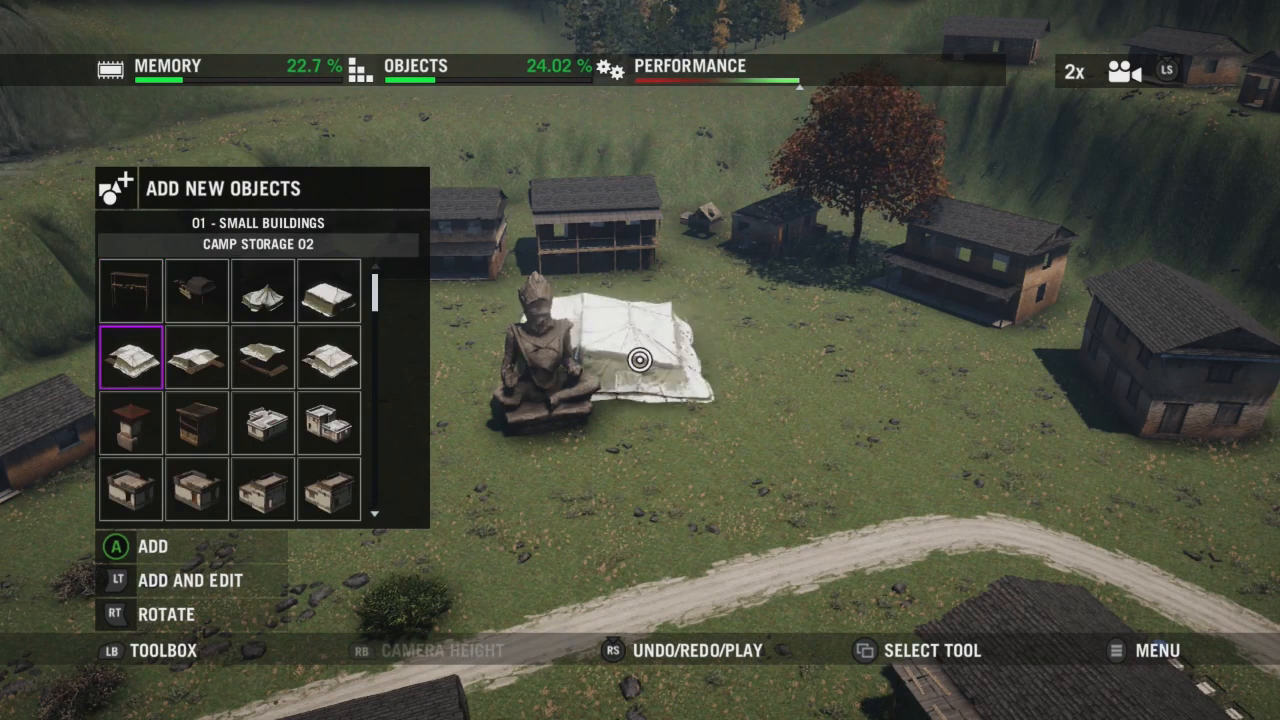
pyautogui.press('Left')
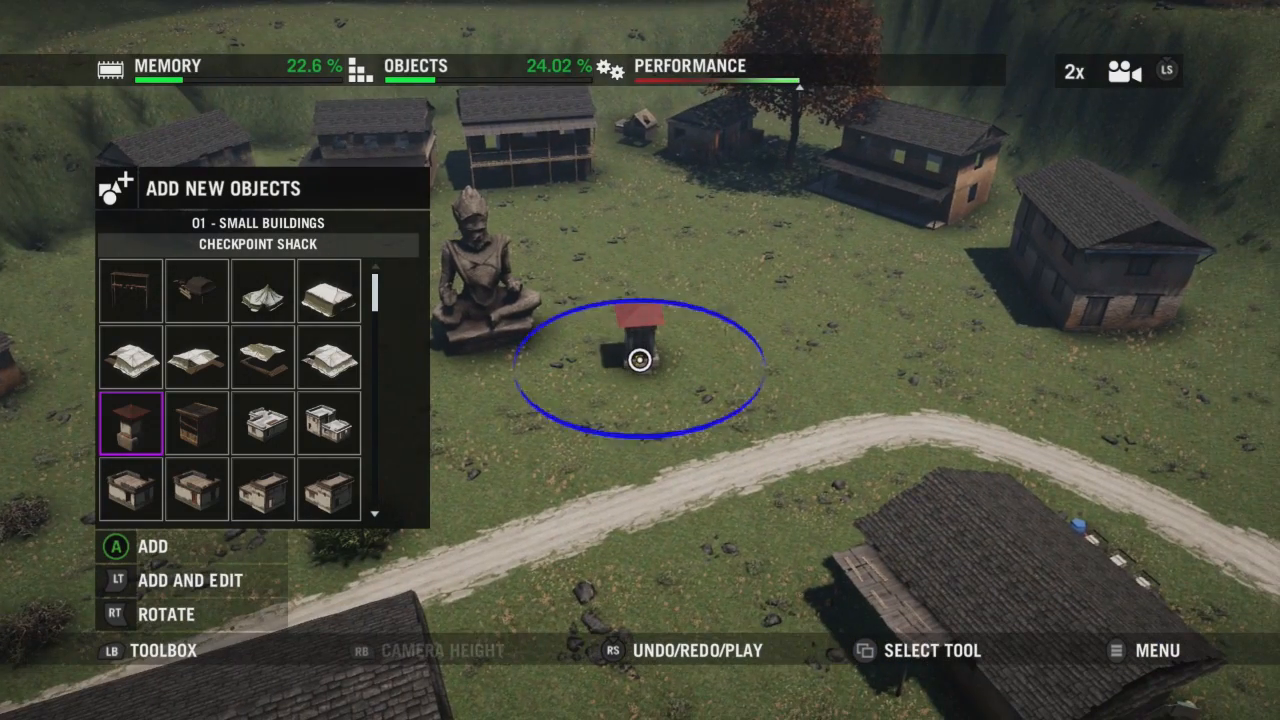
pyautogui.press('Return')
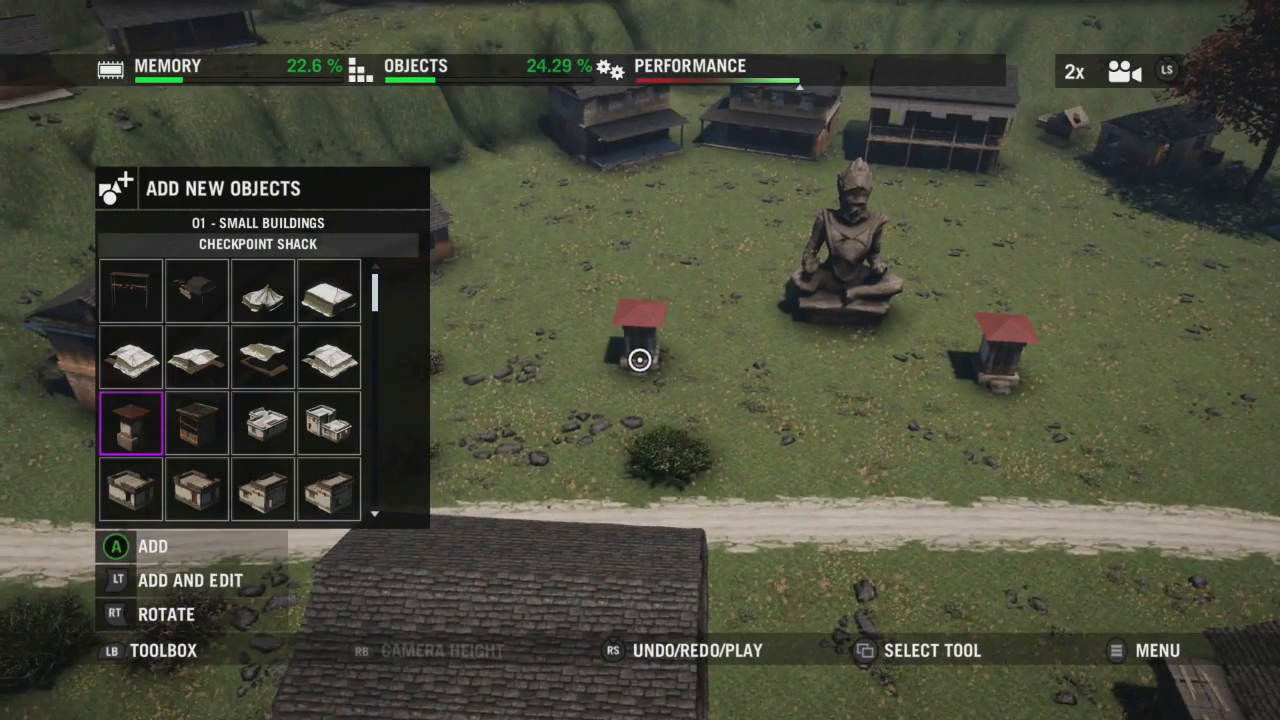
pyautogui.press('Return')
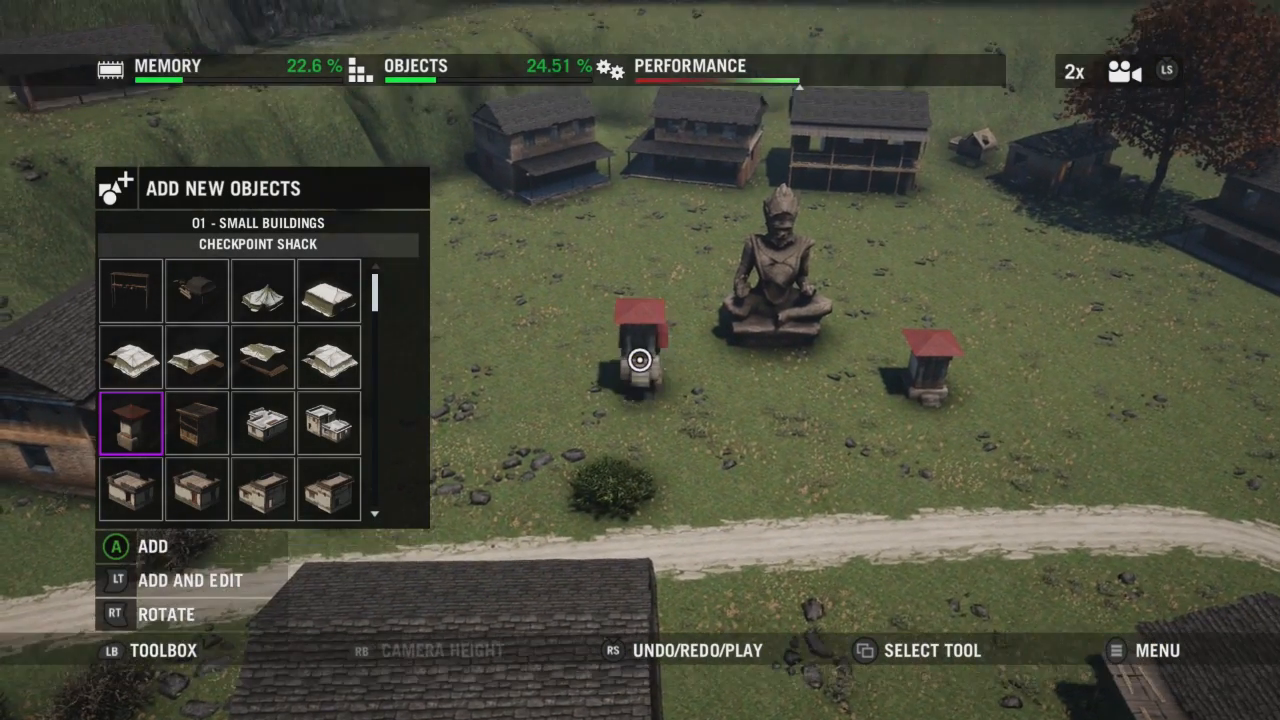
# Place a rotated Animal Parts Tent on the grass beside the small house near the hillside.
pyautogui.press('Up')
pyautogui.press('Up')
pyautogui.press('Left')
pyautogui.press('Left')
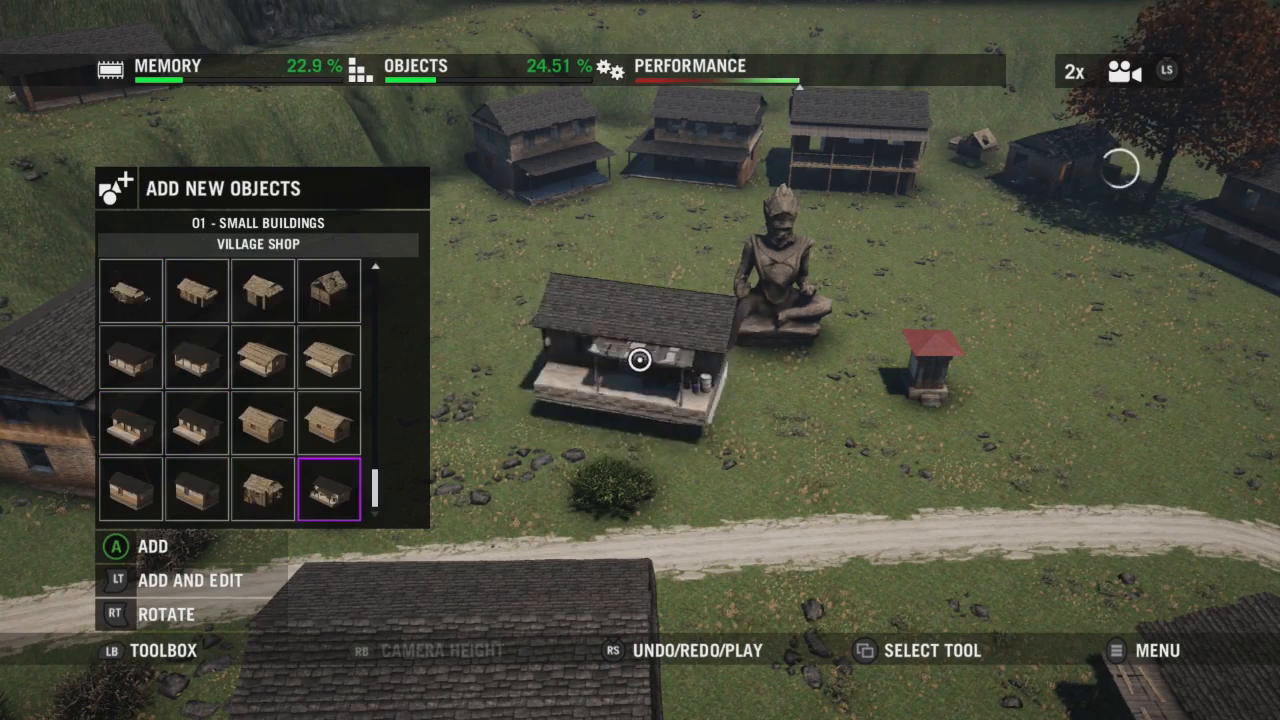
pyautogui.press('Right')
pyautogui.press('w')
pyautogui.press('a')
pyautogui.press('d')
pyautogui.press('r')
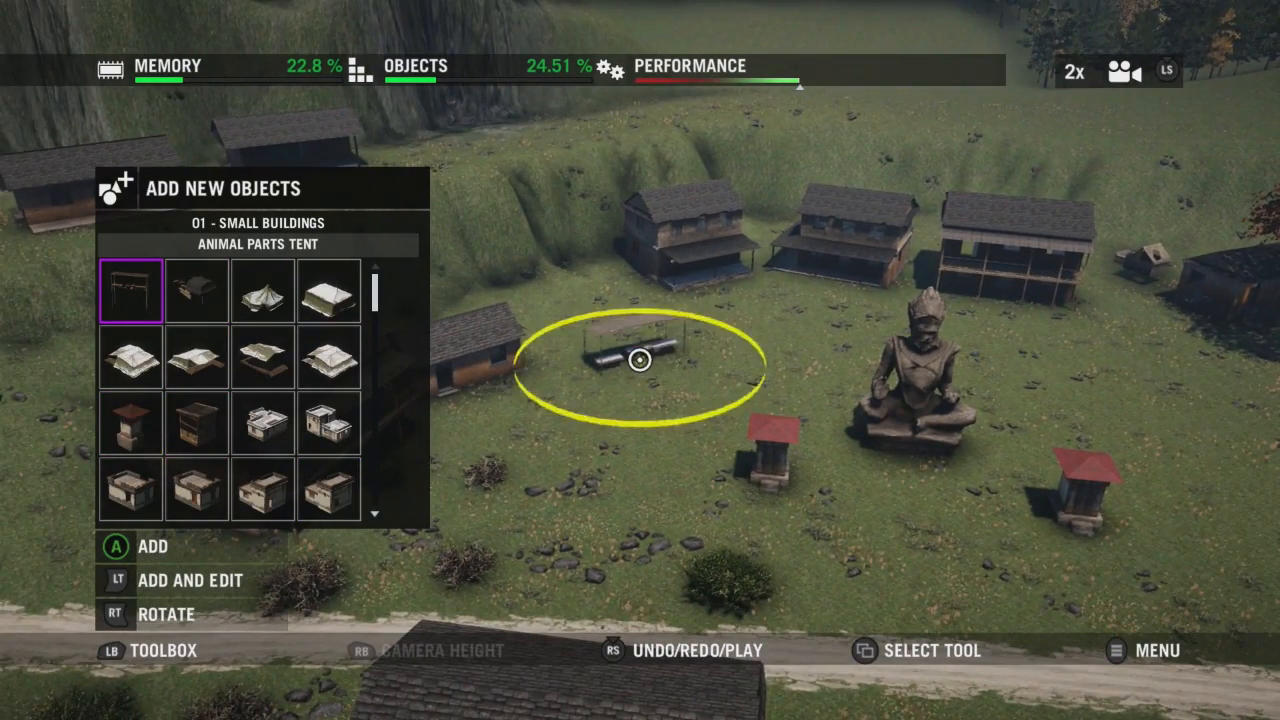
pyautogui.press('w')
pyautogui.press('Return')
# Place a rotated Basic Tent on the grass beside the statue, behind the checkpoint shack nearer the autumn tree.
pyautogui.press('d')
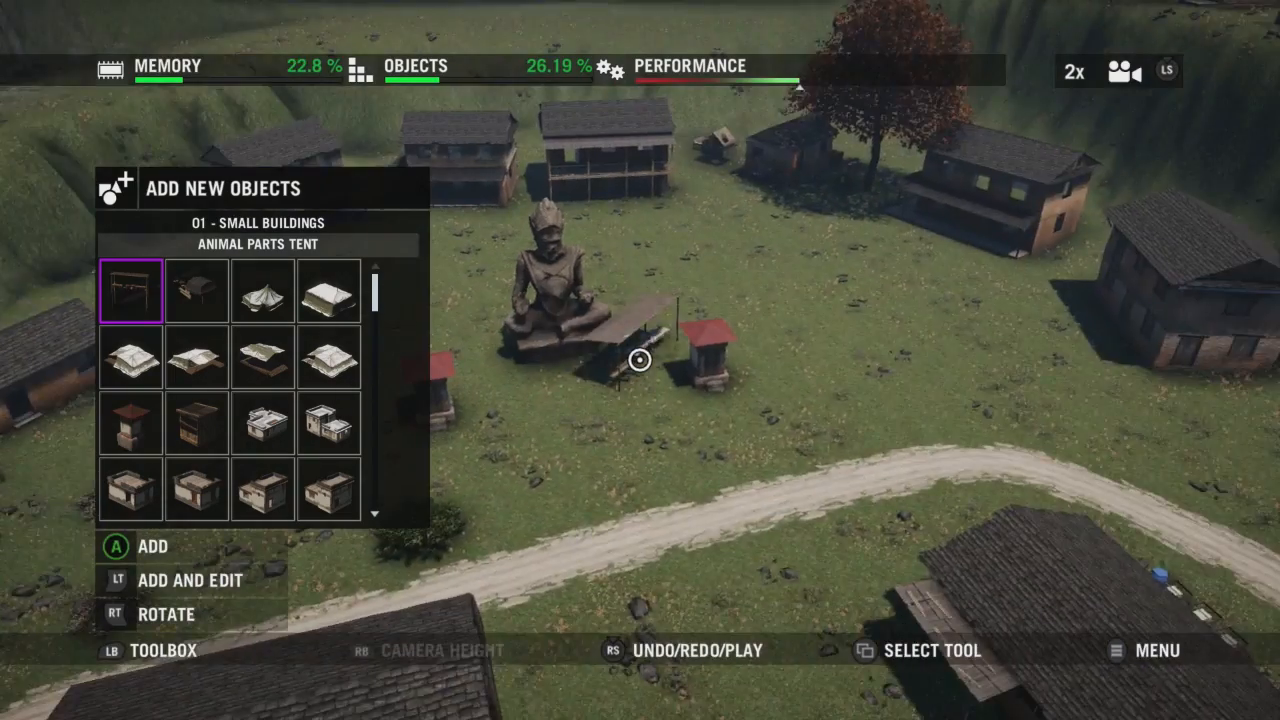
pyautogui.press('a')
pyautogui.press('Right')
pyautogui.press('a')
pyautogui.press('d')
pyautogui.press('r')
pyautogui.press('a')
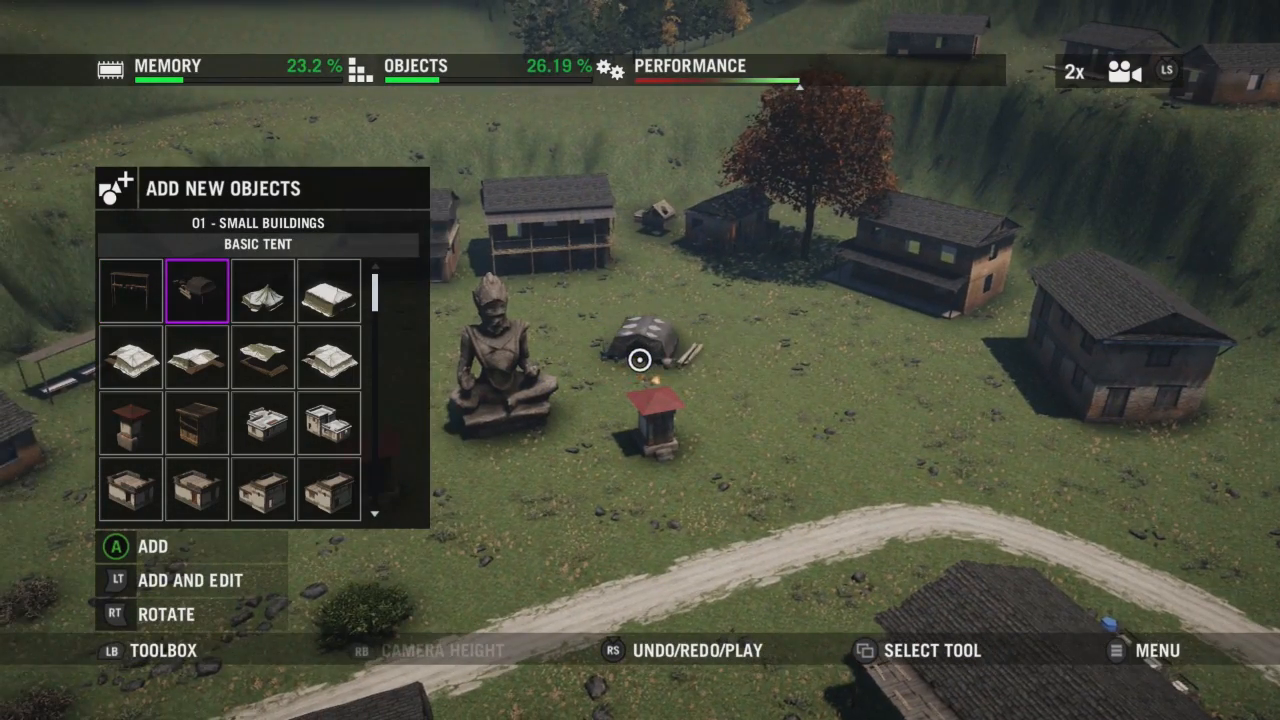
pyautogui.press('Return')
# Place a rotated Camp Storage 04 on the grass behind the other checkpoint shack, opposite the Basic Tent.
pyautogui.press('Down')
pyautogui.press('a')
pyautogui.press('a')
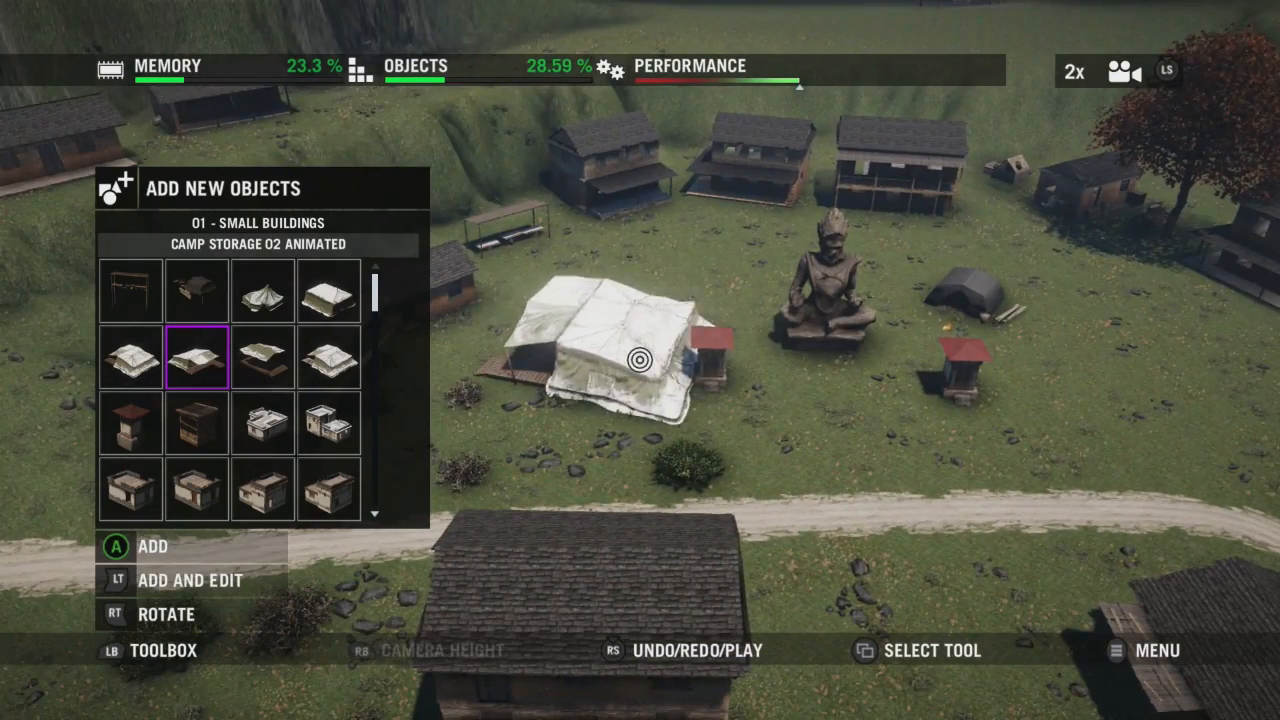
pyautogui.press('a')
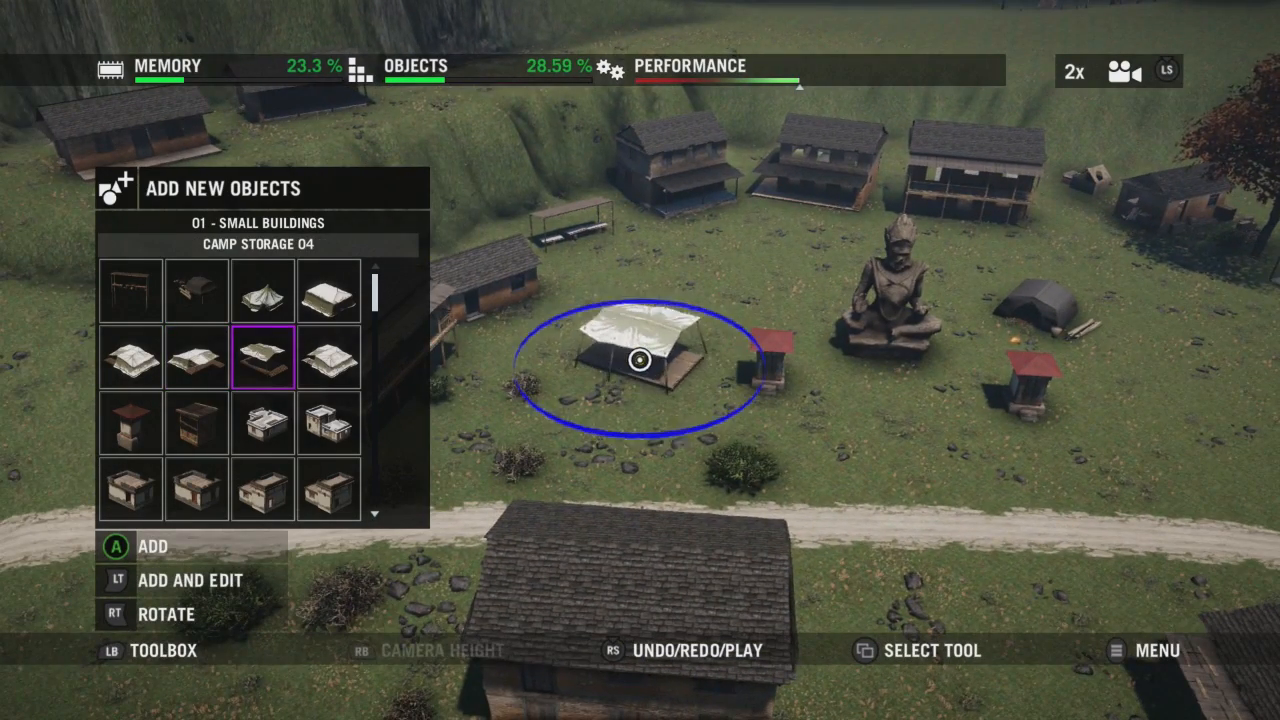
pyautogui.press('d')
pyautogui.press('w')
pyautogui.press('r')
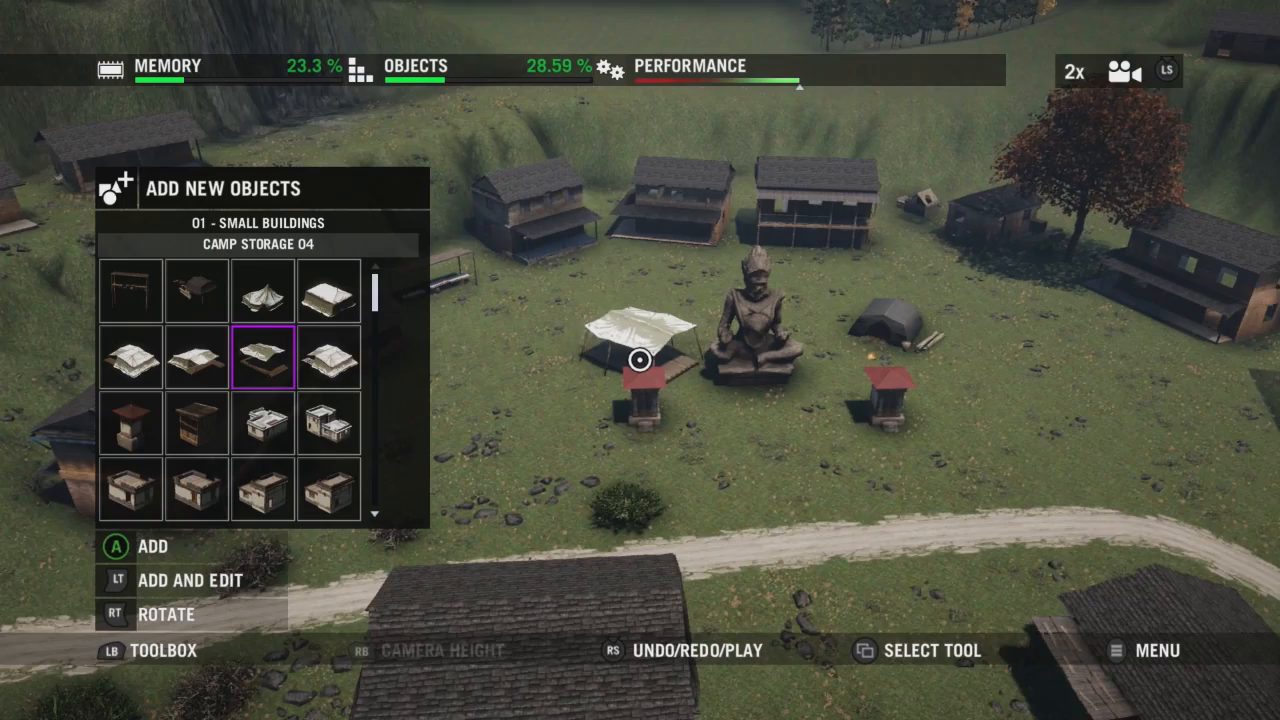
pyautogui.press('a')
pyautogui.click(640, 360)
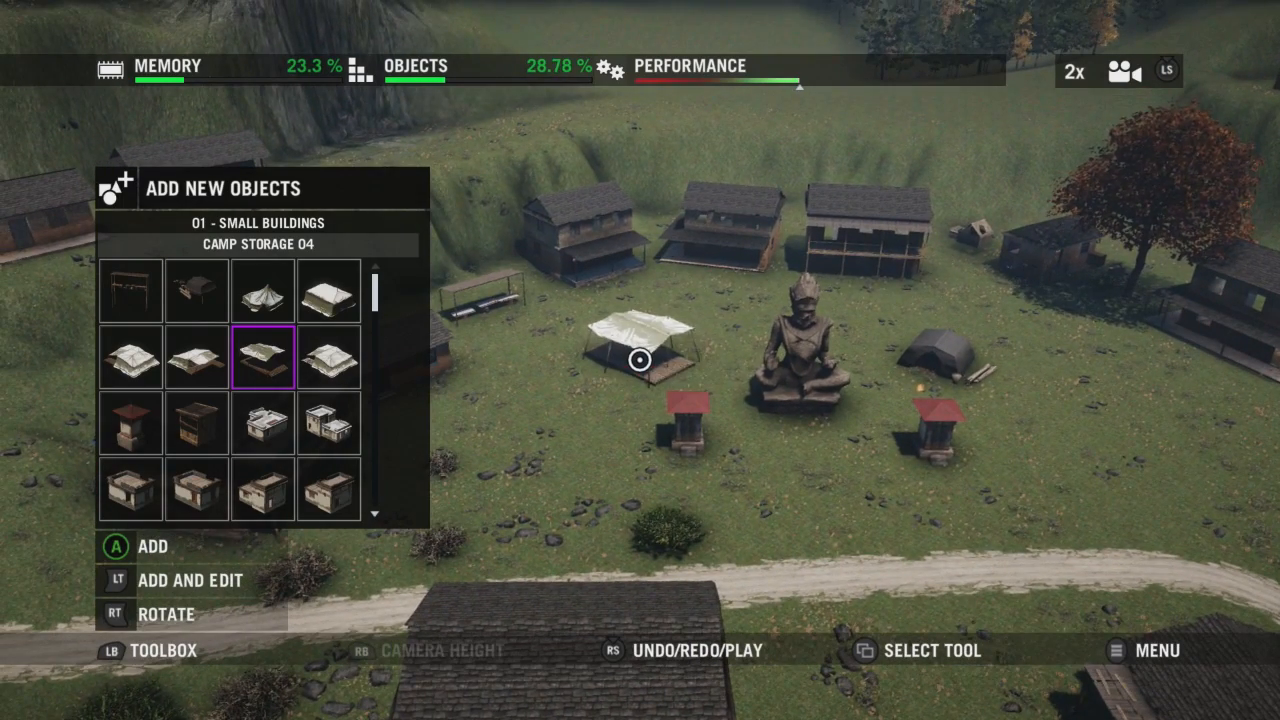
# Preview Camp Storage Static 03 Snow near the road and examine the placed Camp Storage 04 canopy up close.
pyautogui.press('Up')
pyautogui.press('a')
pyautogui.press('s')
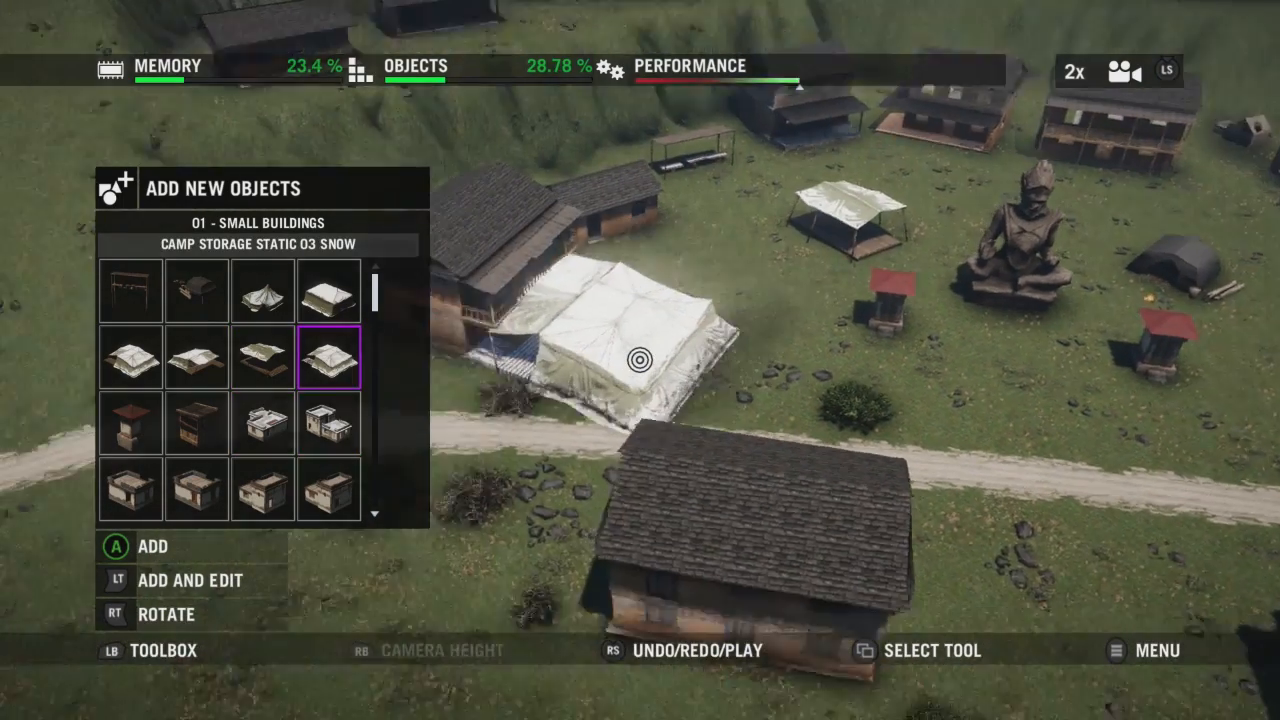
pyautogui.press('Left')
pyautogui.press('w')
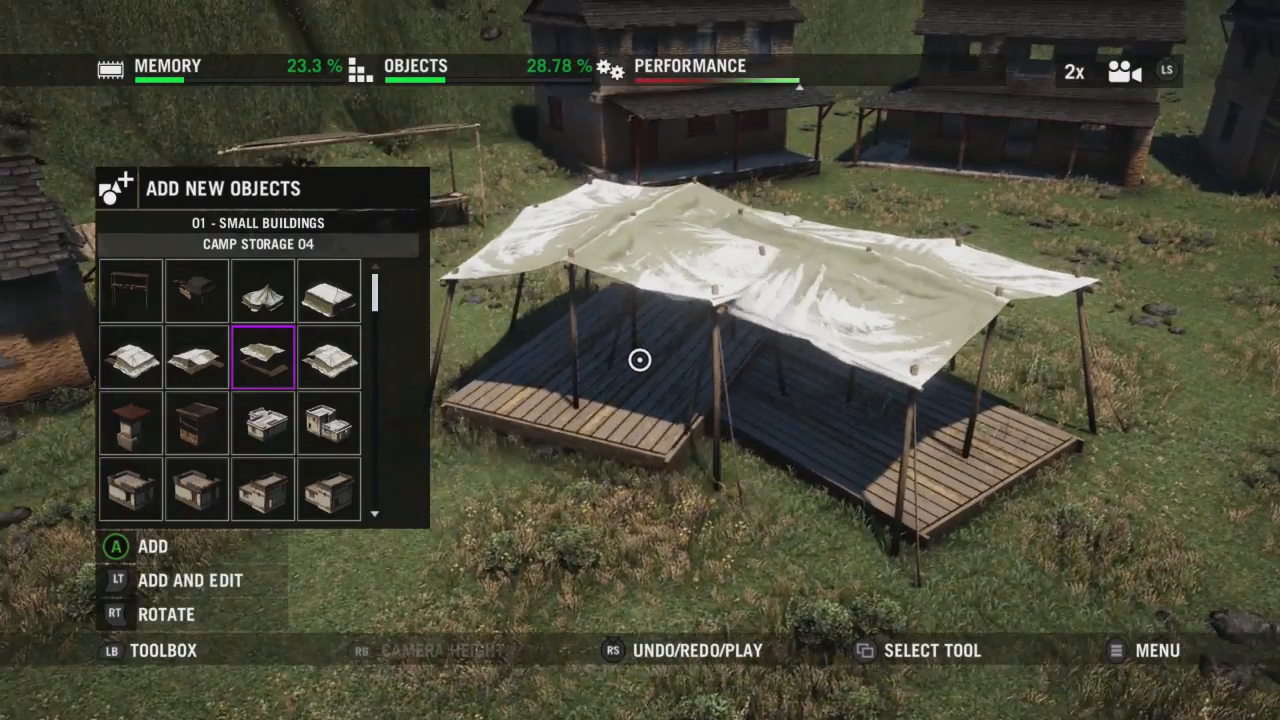
pyautogui.press('s')
pyautogui.press('a')
# Place a Nomad Tent LGR 01 Door Closed on the grass between the canopy and the nearby checkpoint shack.
pyautogui.press('Down')
pyautogui.press('Down')
pyautogui.press('Down')
pyautogui.press('Down')
pyautogui.press('Down')
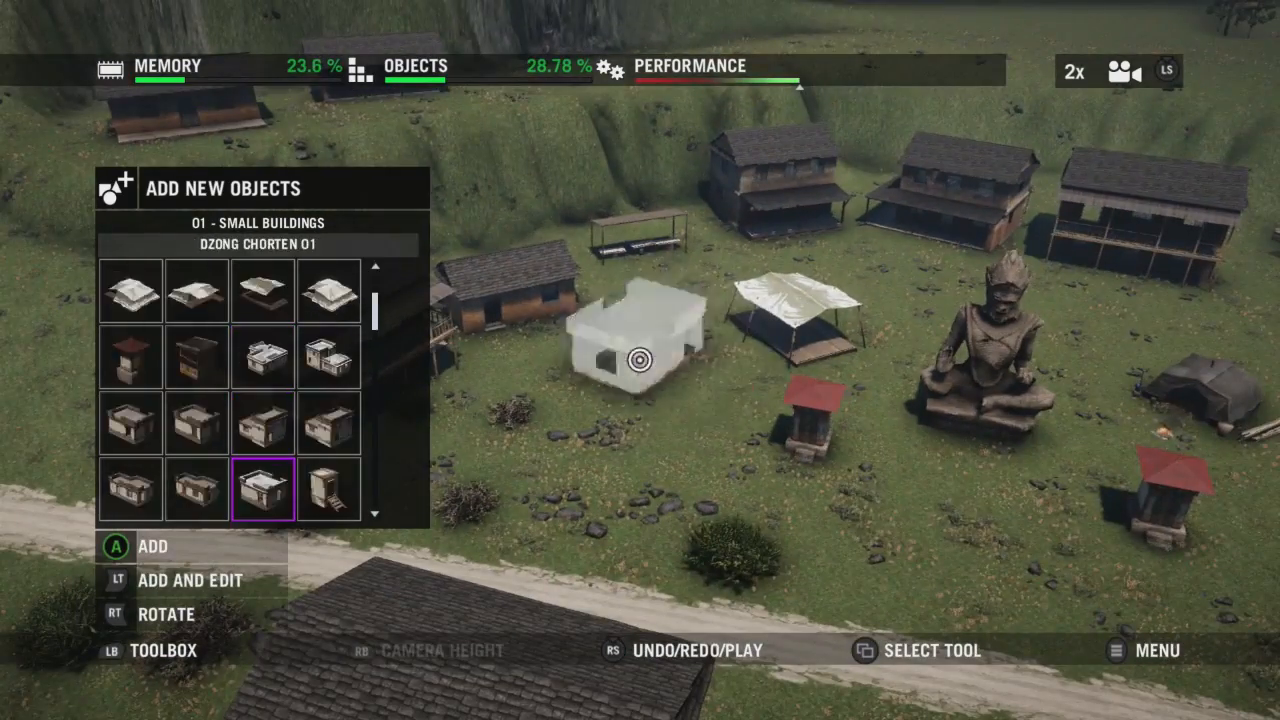
pyautogui.press('Down')
pyautogui.press('Down')
pyautogui.press('Down')
pyautogui.press('Up')
pyautogui.press('Up')
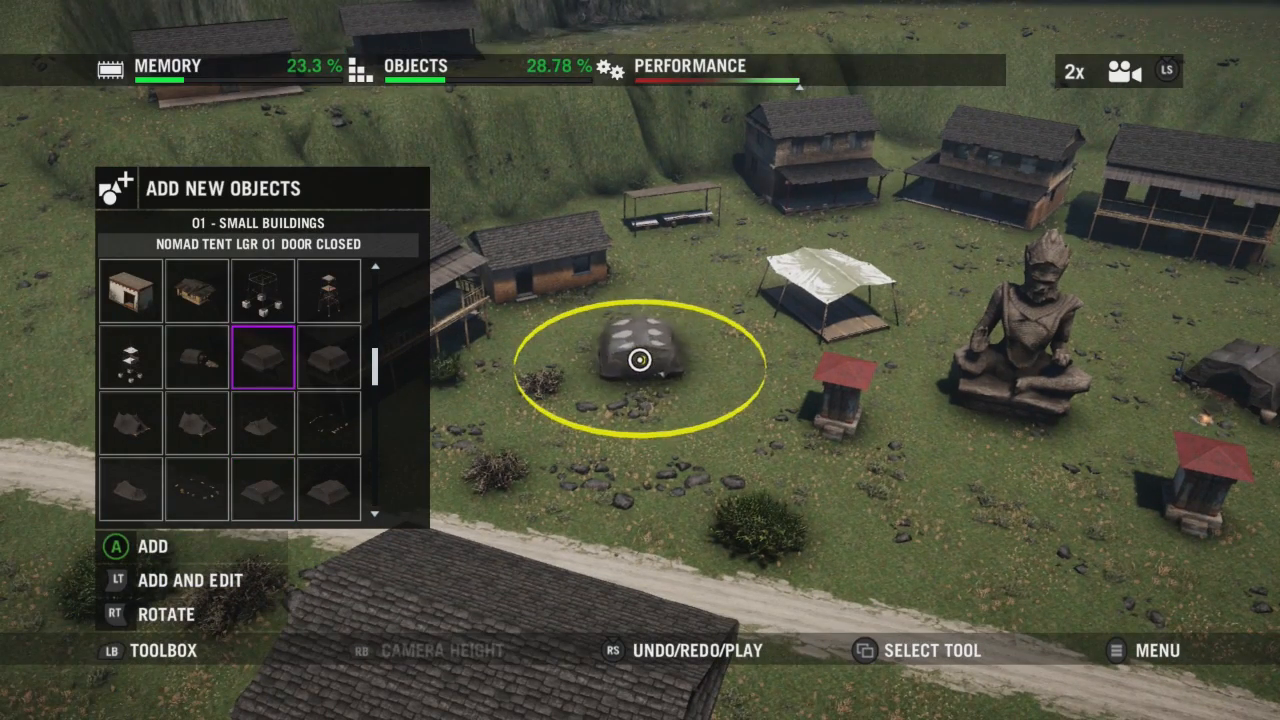
pyautogui.press('d')
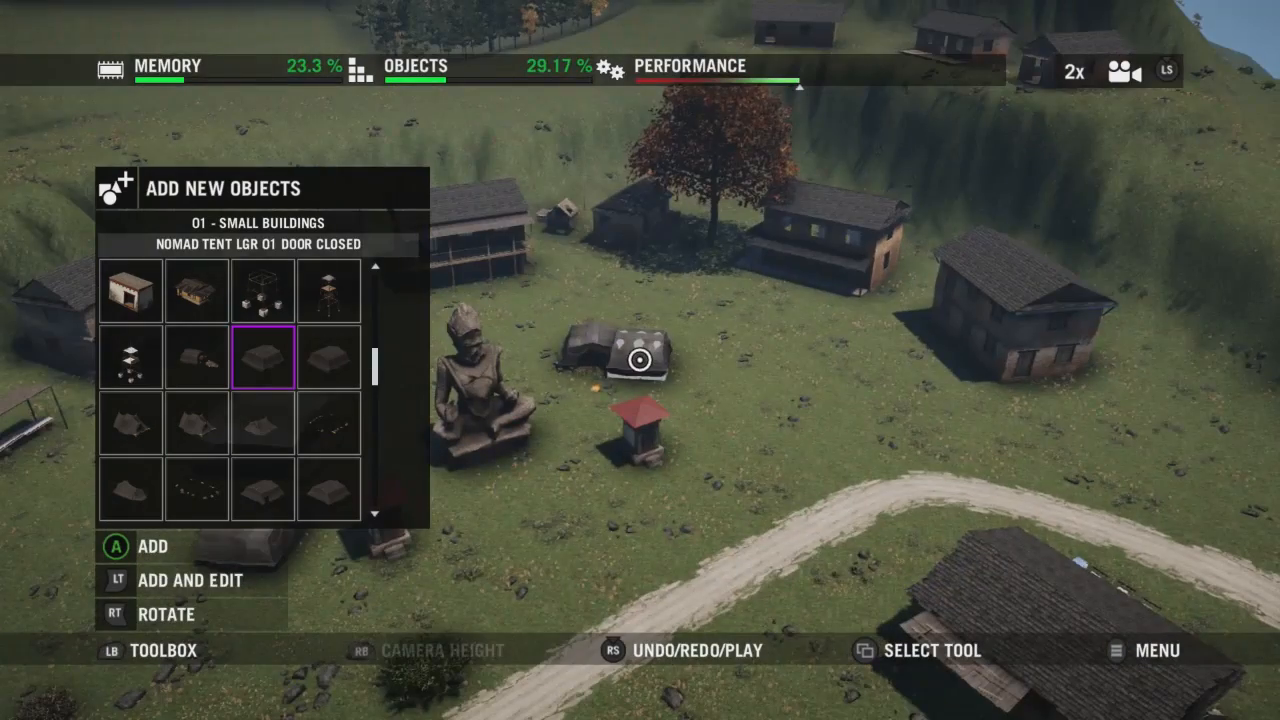
# Place a Nomad Tent LRG 02 Door Closed on the grass between the two houses across the dirt road.
pyautogui.press('Left')
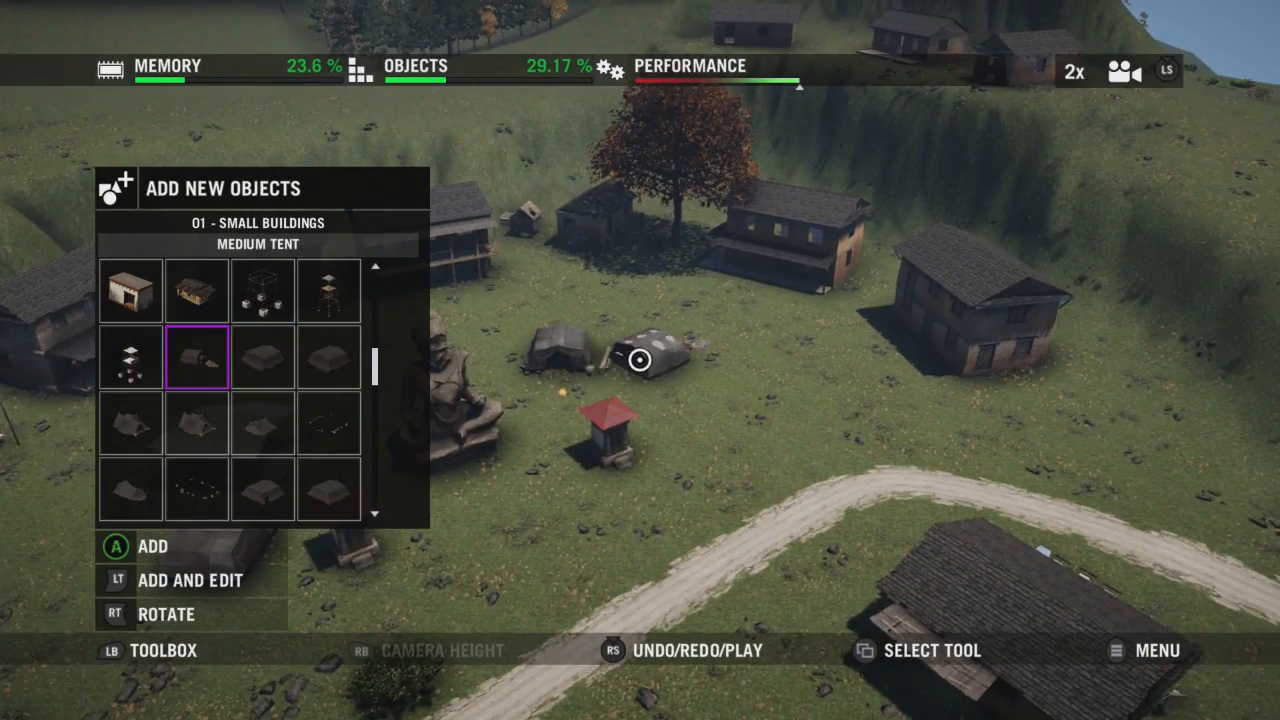
pyautogui.press('d')
pyautogui.press('s')
pyautogui.press('a')
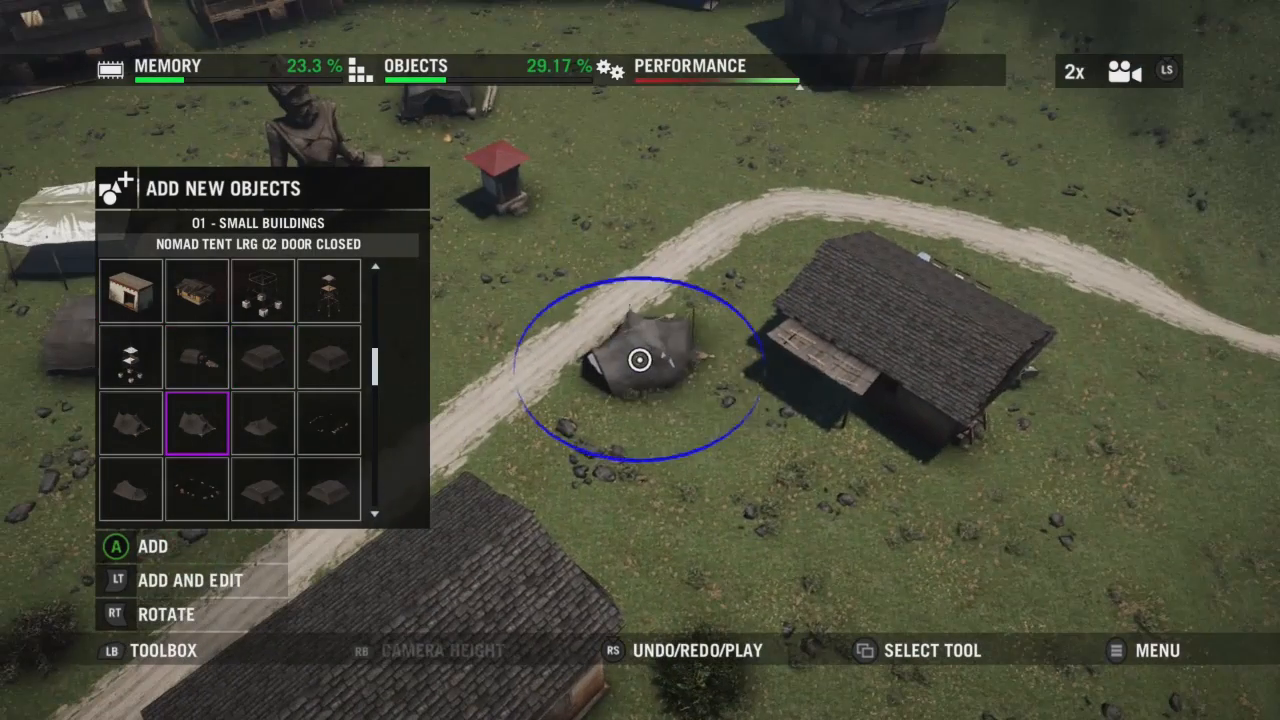
pyautogui.press('s')
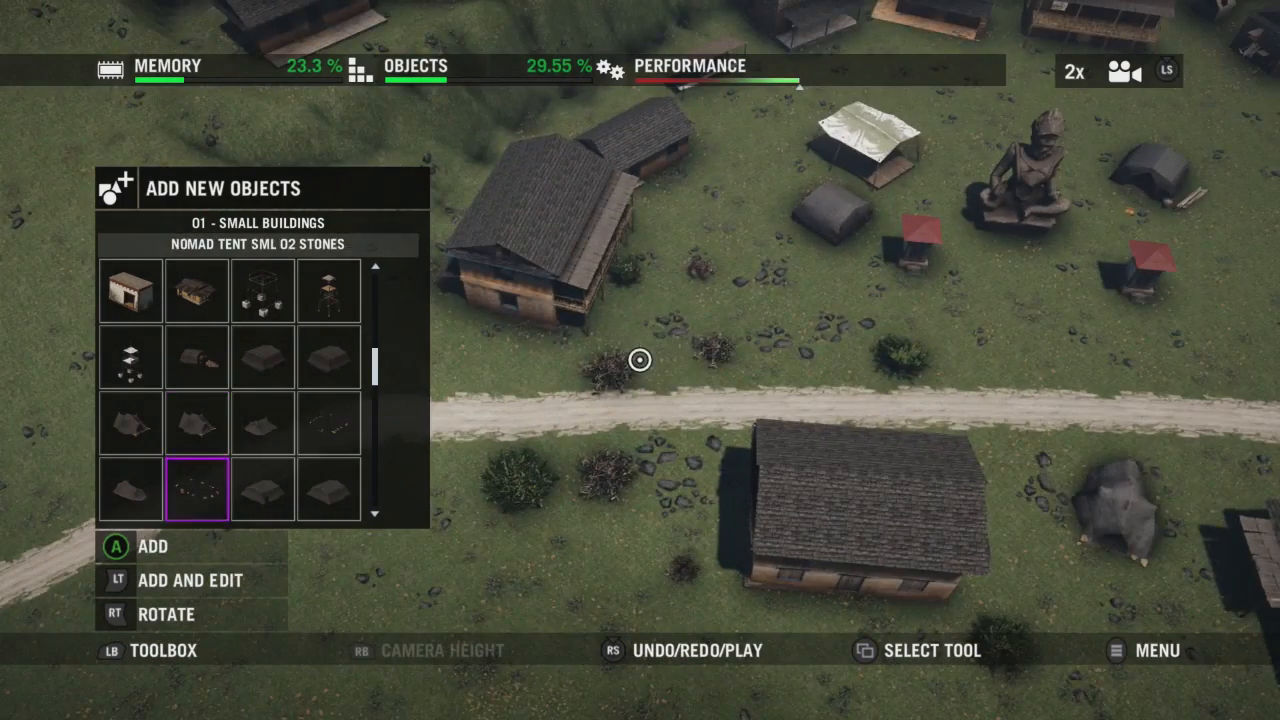
# Place a Nomad Tent SML 02 on the open grass behind the statue.
pyautogui.press('s')
pyautogui.press('w')
pyautogui.press('d')
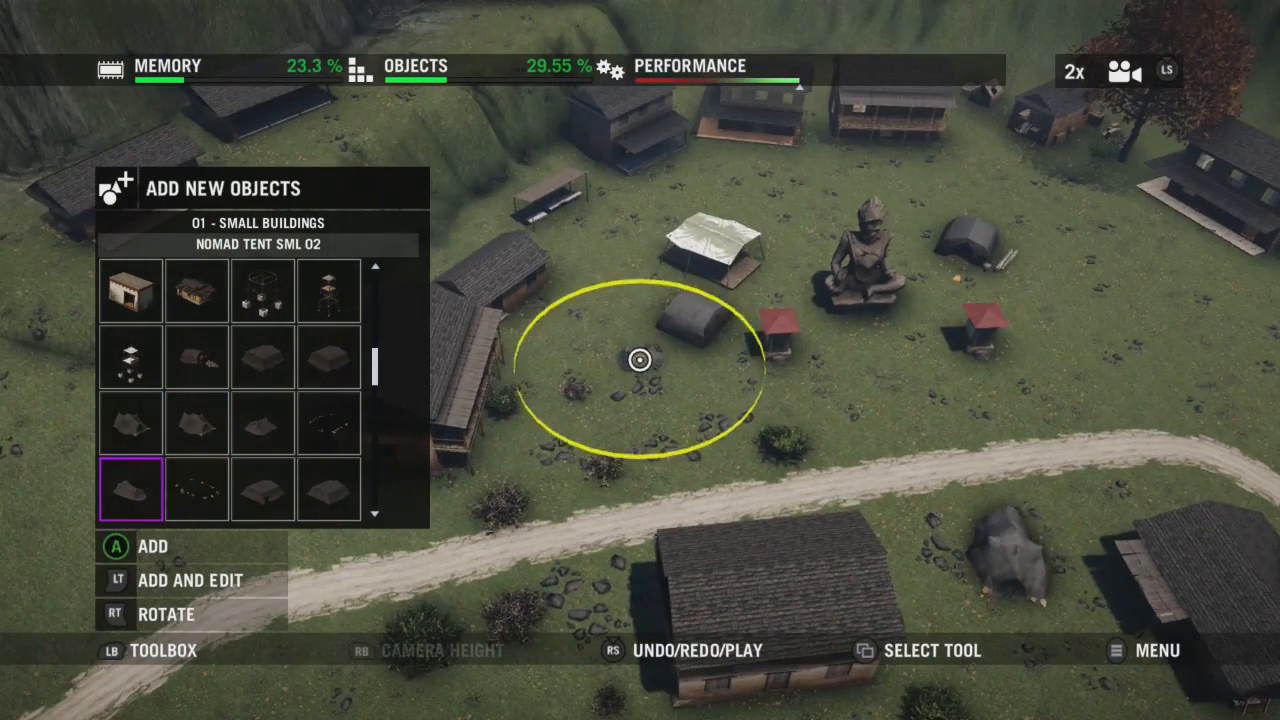
pyautogui.press('w')
pyautogui.press('d')
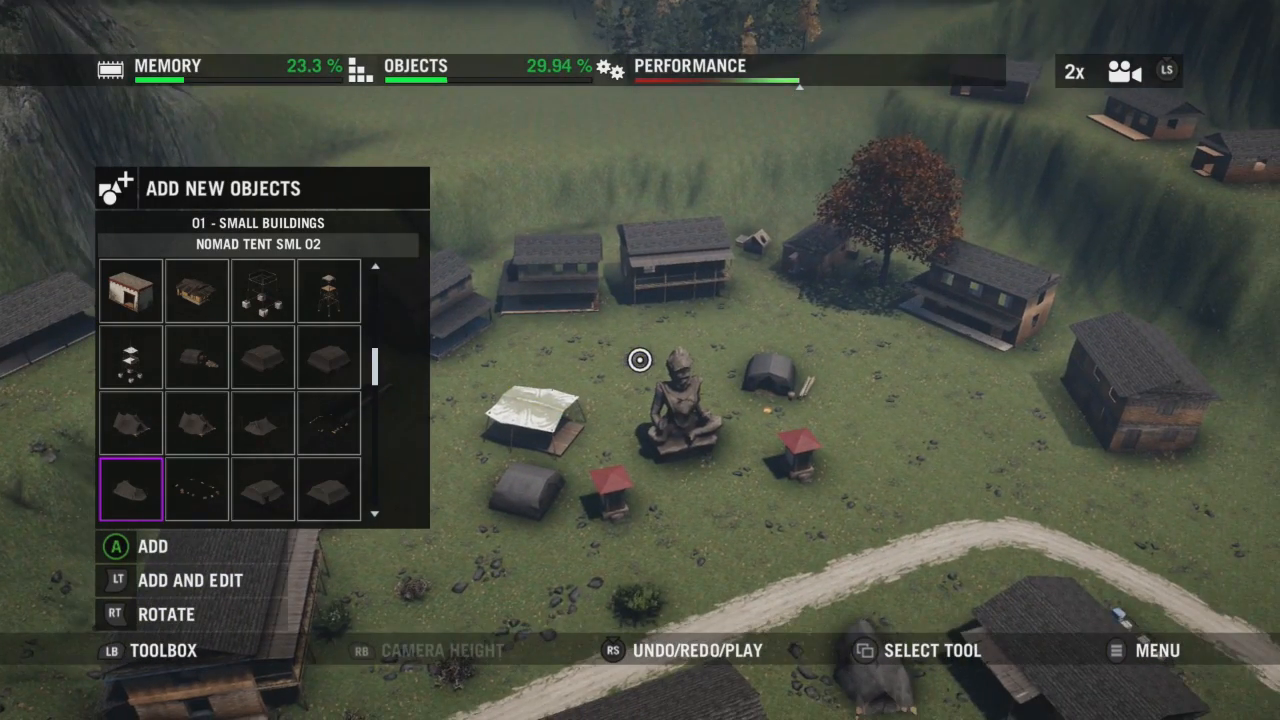
# Leave object placement and delete the Camp Storage 04 canopy beside the statue.
pyautogui.press('a')
pyautogui.press('Escape')
pyautogui.press('Escape')
pyautogui.press('Escape')
pyautogui.press('w')
pyautogui.press('d')
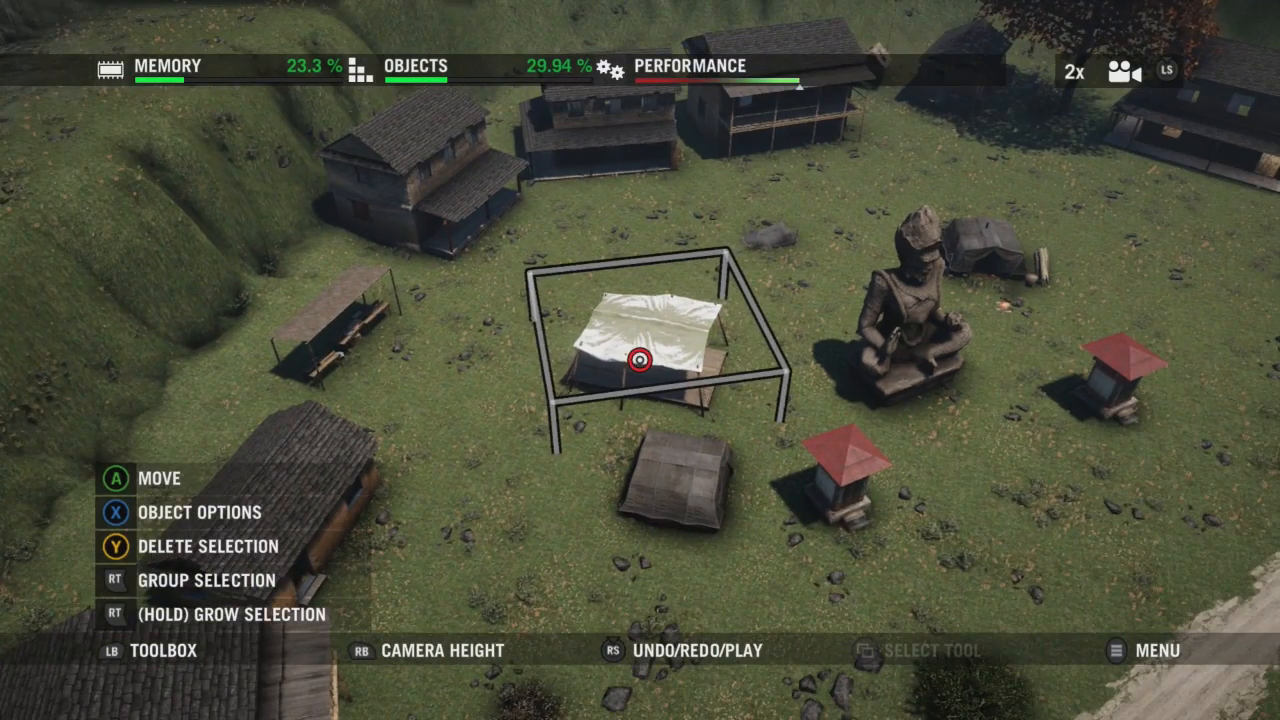
pyautogui.press('Delete')
pyautogui.press('Return')
# Inspect the village layout around the statue, the tents and the houses along the dirt road.
pyautogui.press('d')
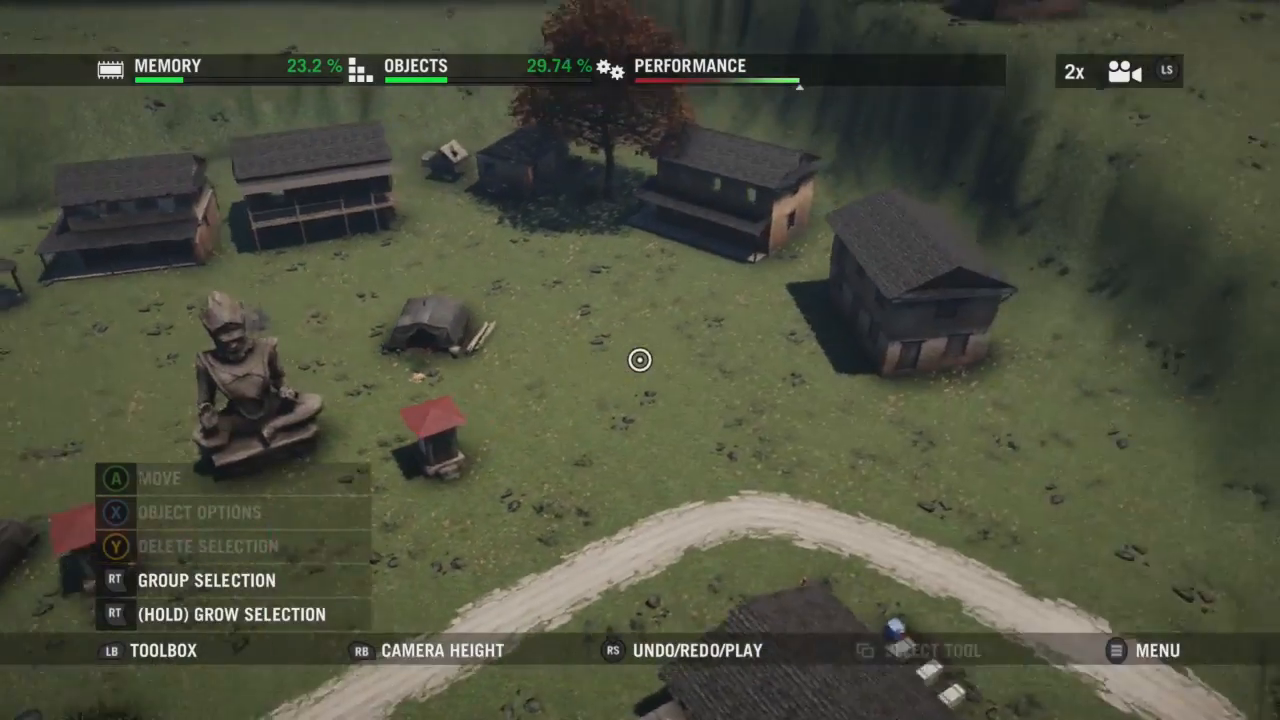
pyautogui.press('s')
pyautogui.press('a')
pyautogui.press('w')
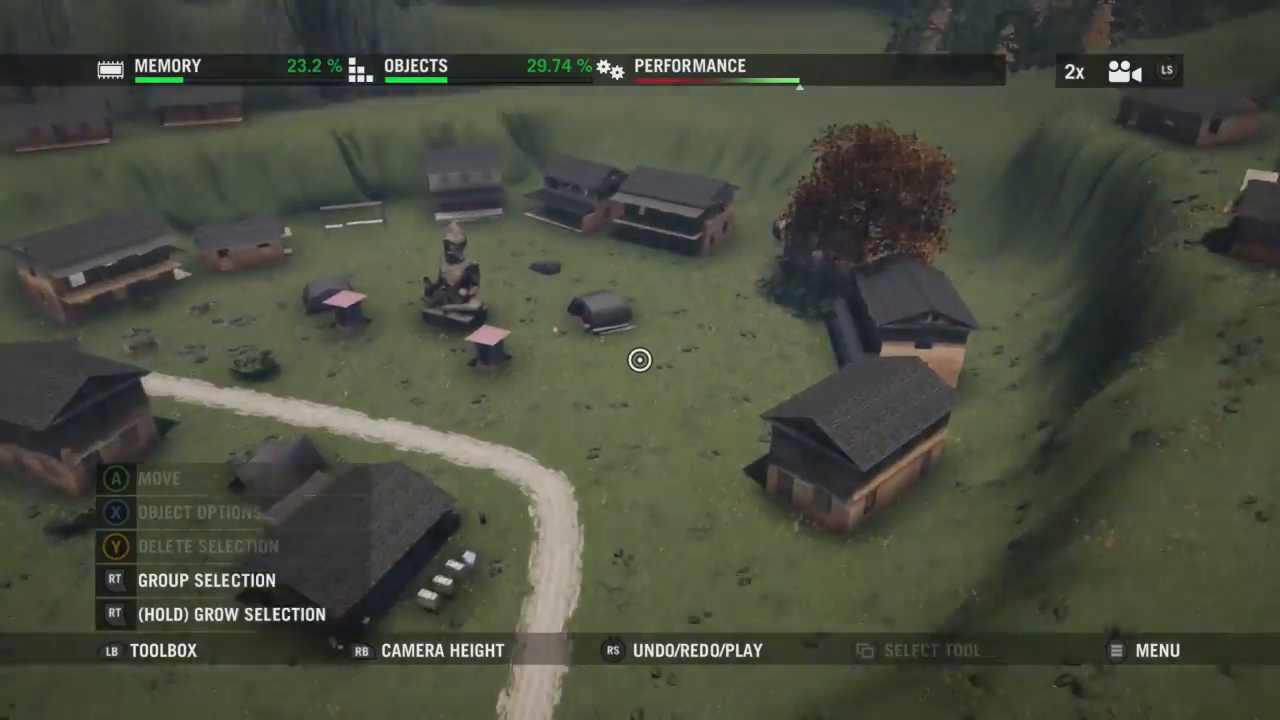
pyautogui.press('w')
pyautogui.press('a')
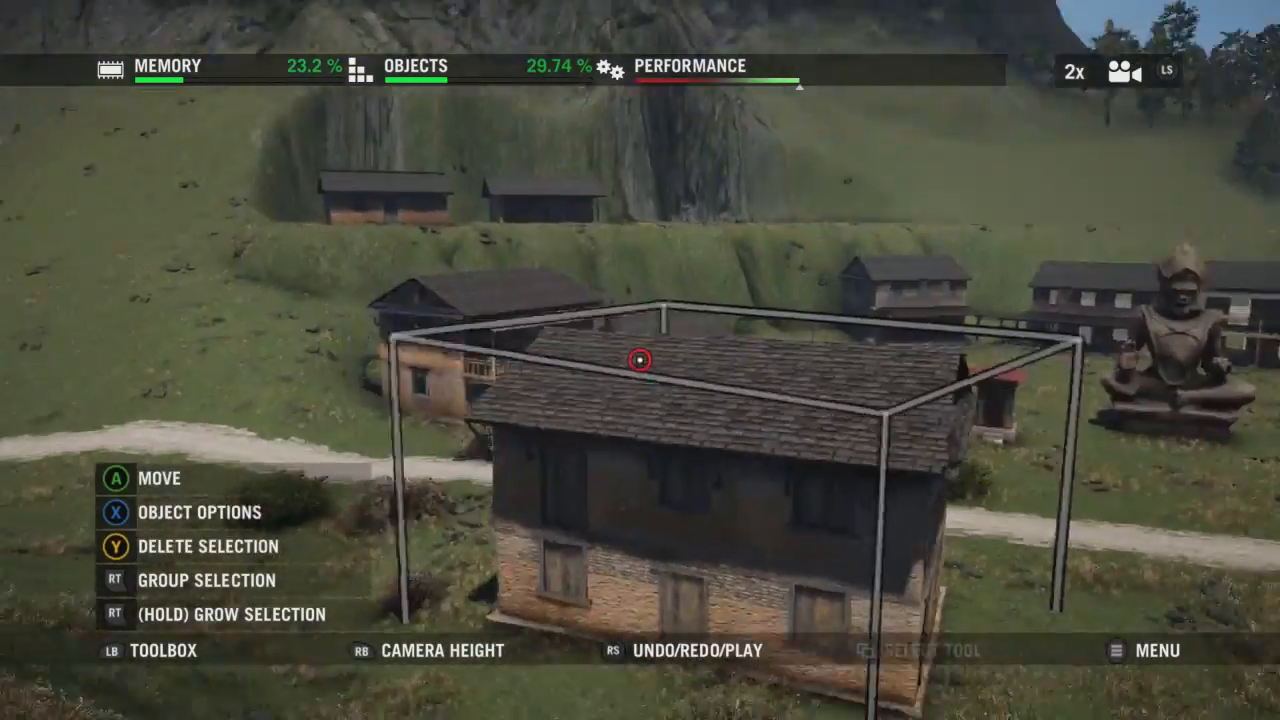
pyautogui.press('s')
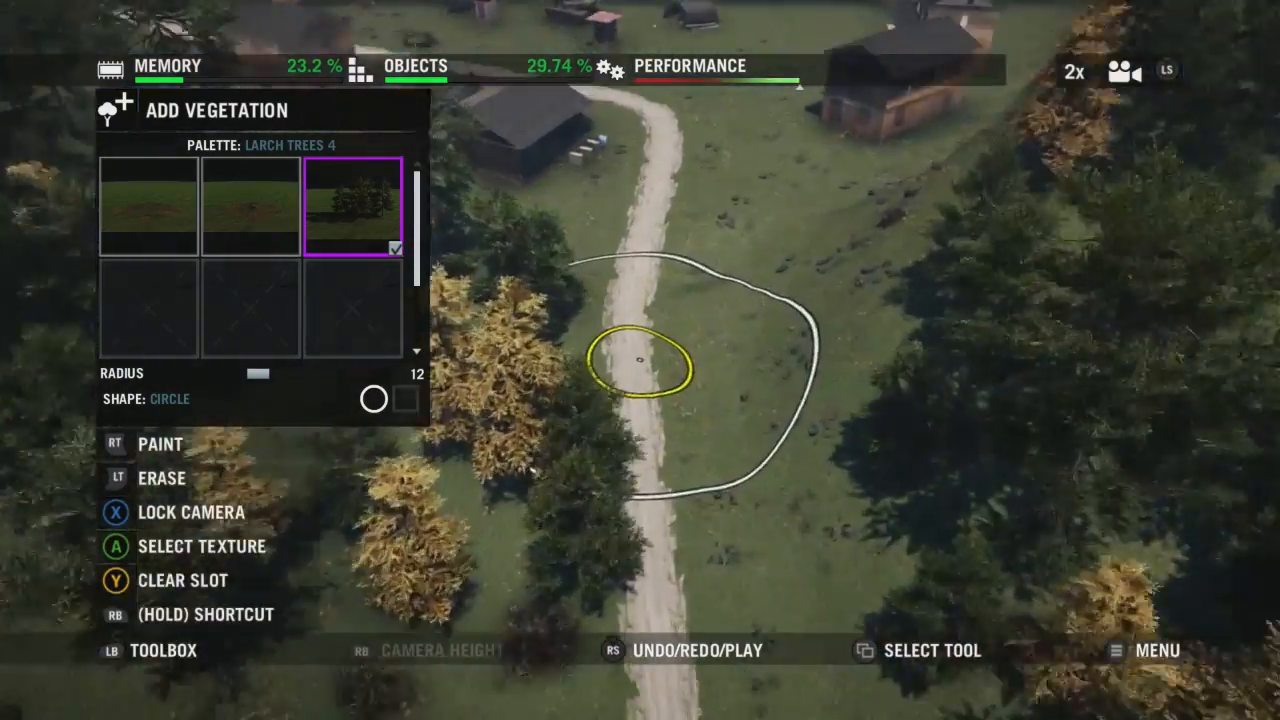
# From the gameplay objects, place a Player Spawn Point on the dirt road outside the village.
pyautogui.press('Left')
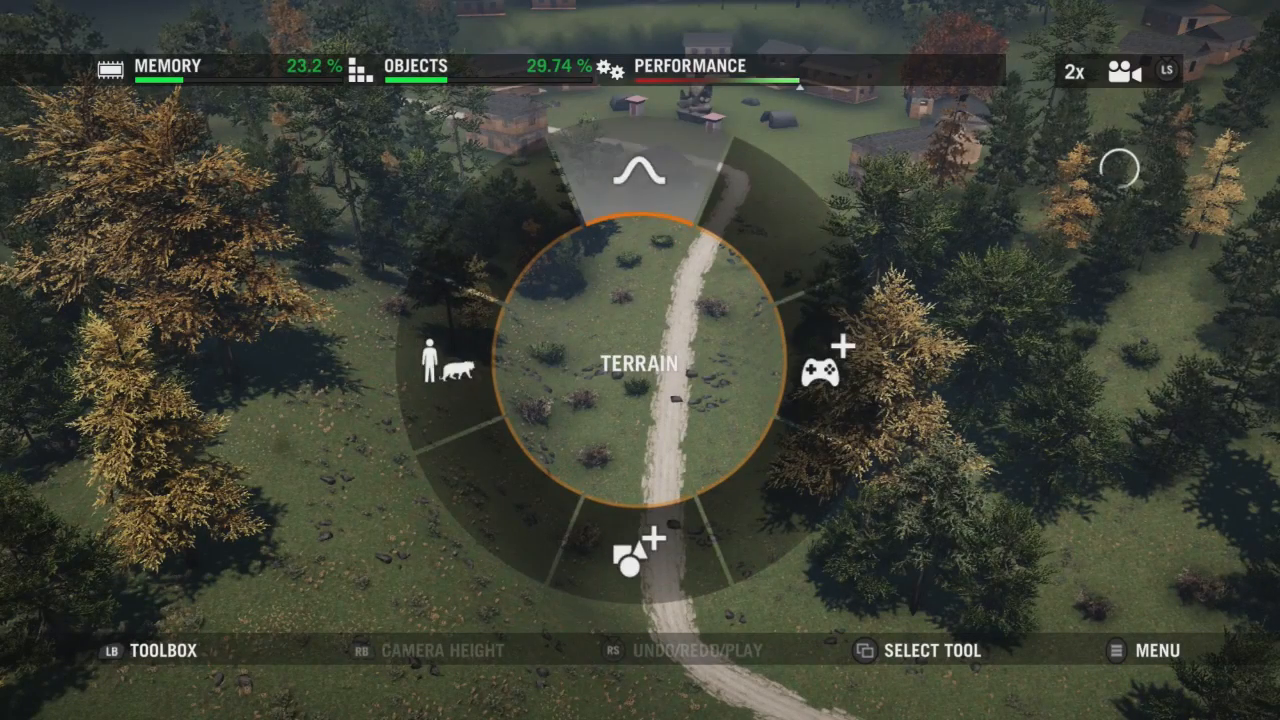
pyautogui.press('Return')
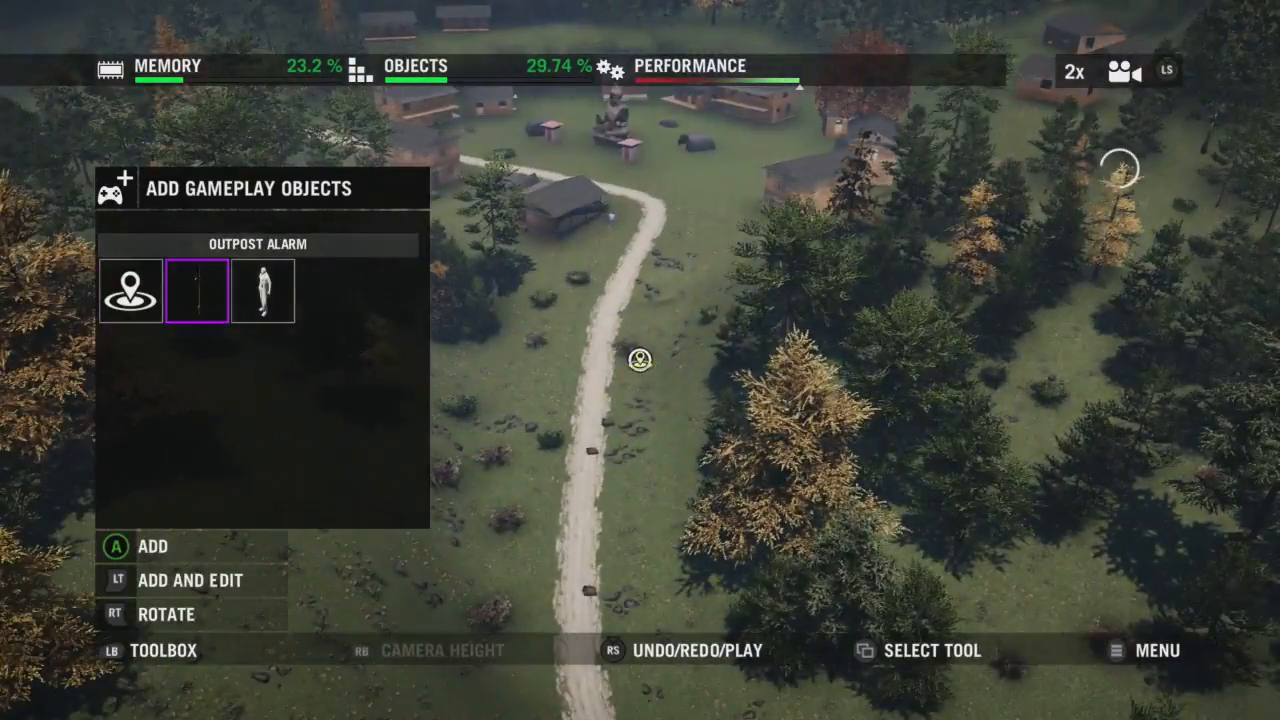
pyautogui.press('Right')
pyautogui.press('Right')
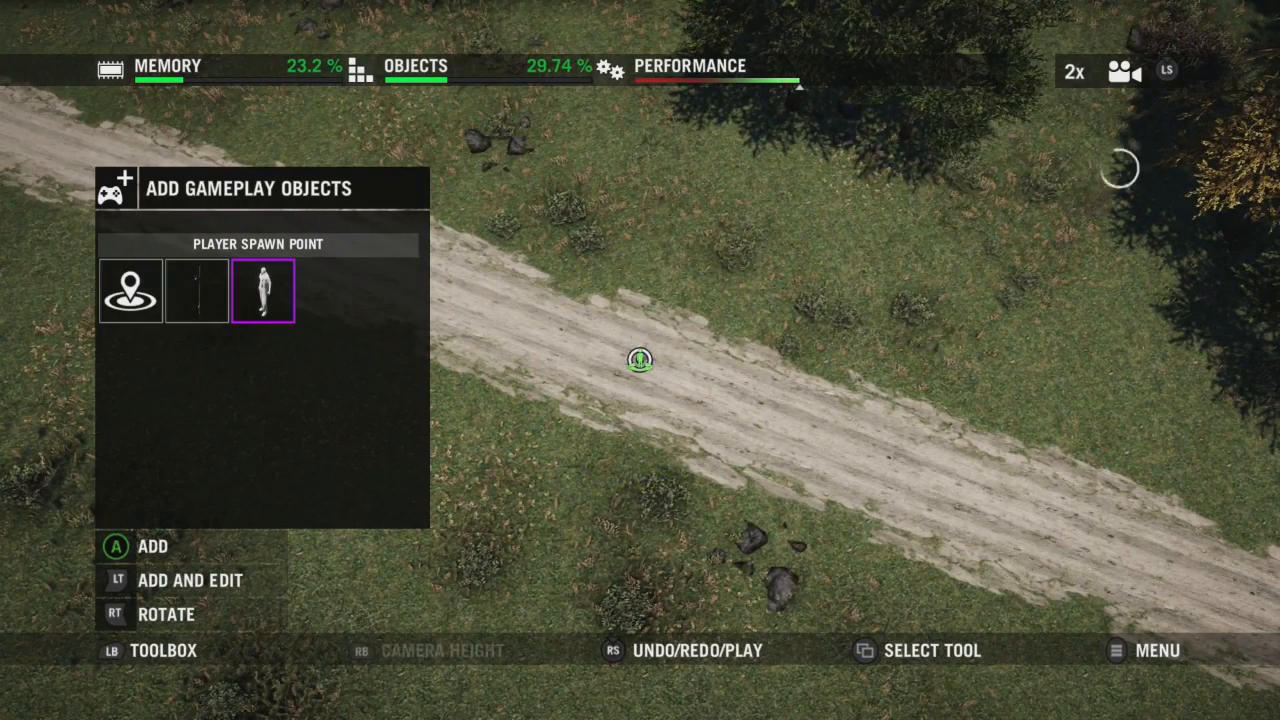
pyautogui.click(640, 360)
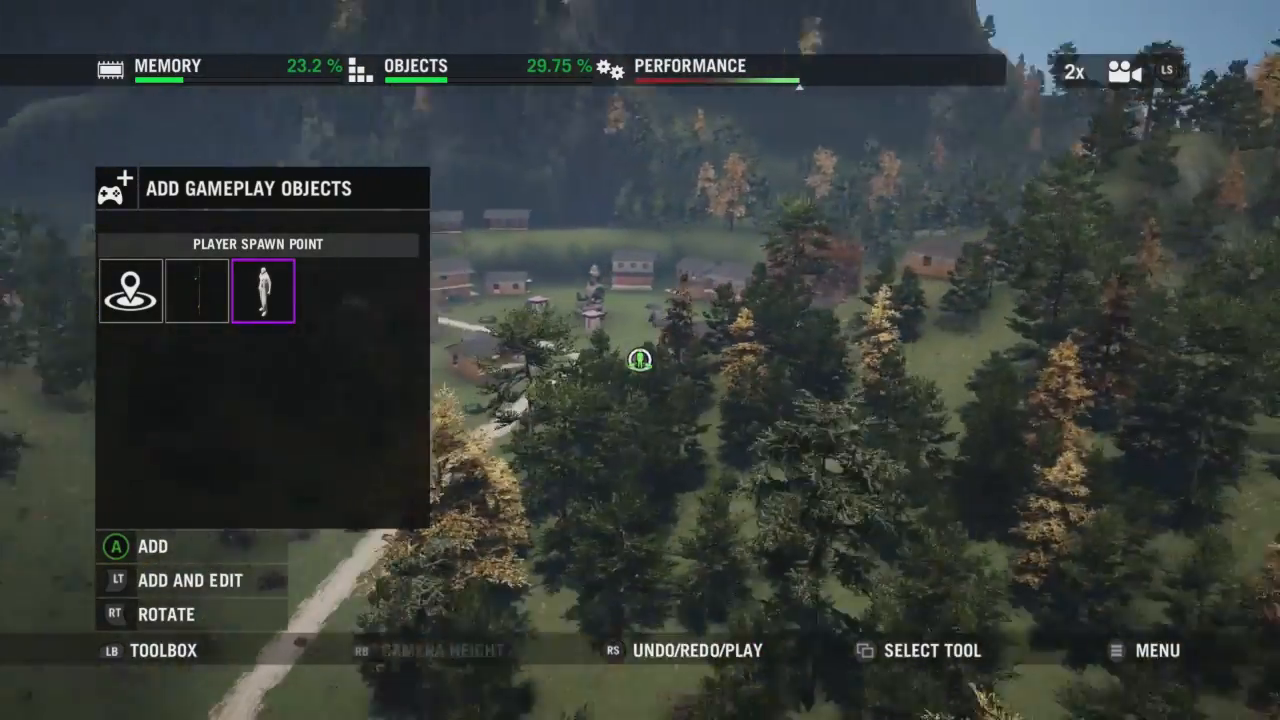
# Switch to adding new objects and open the Furniture category under Objects.
pyautogui.press('Tab')
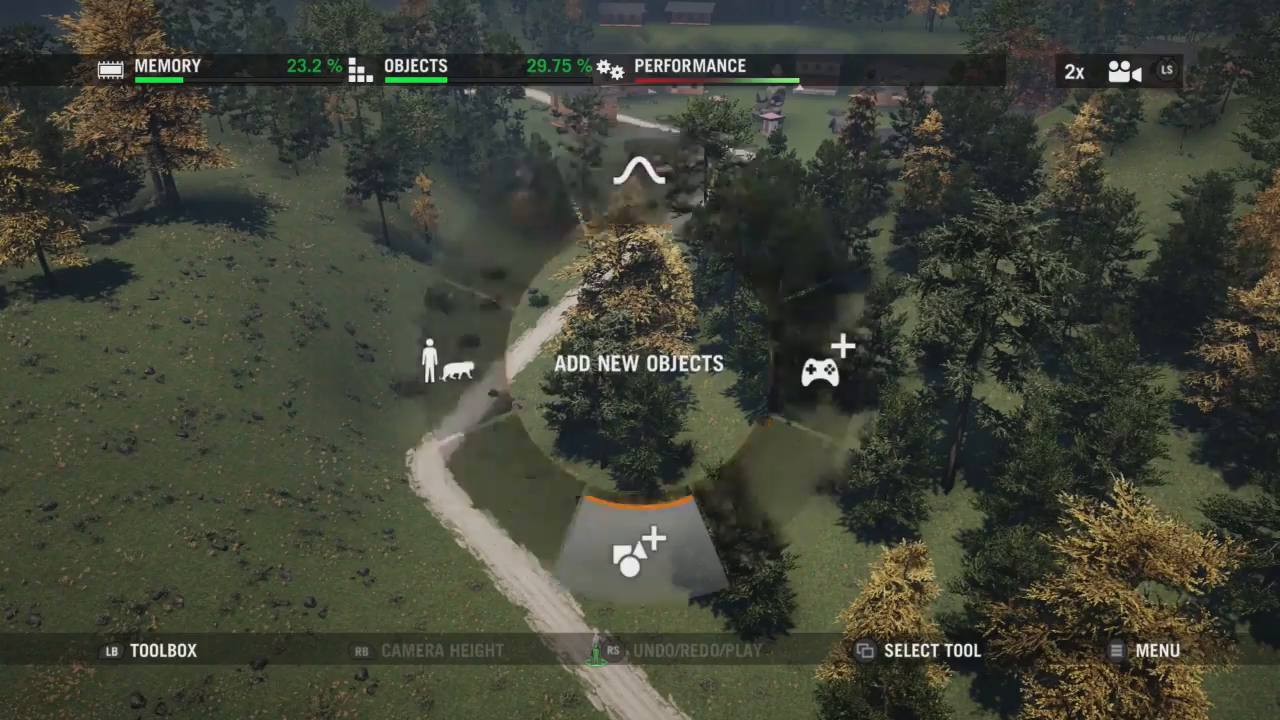
pyautogui.press('Return')
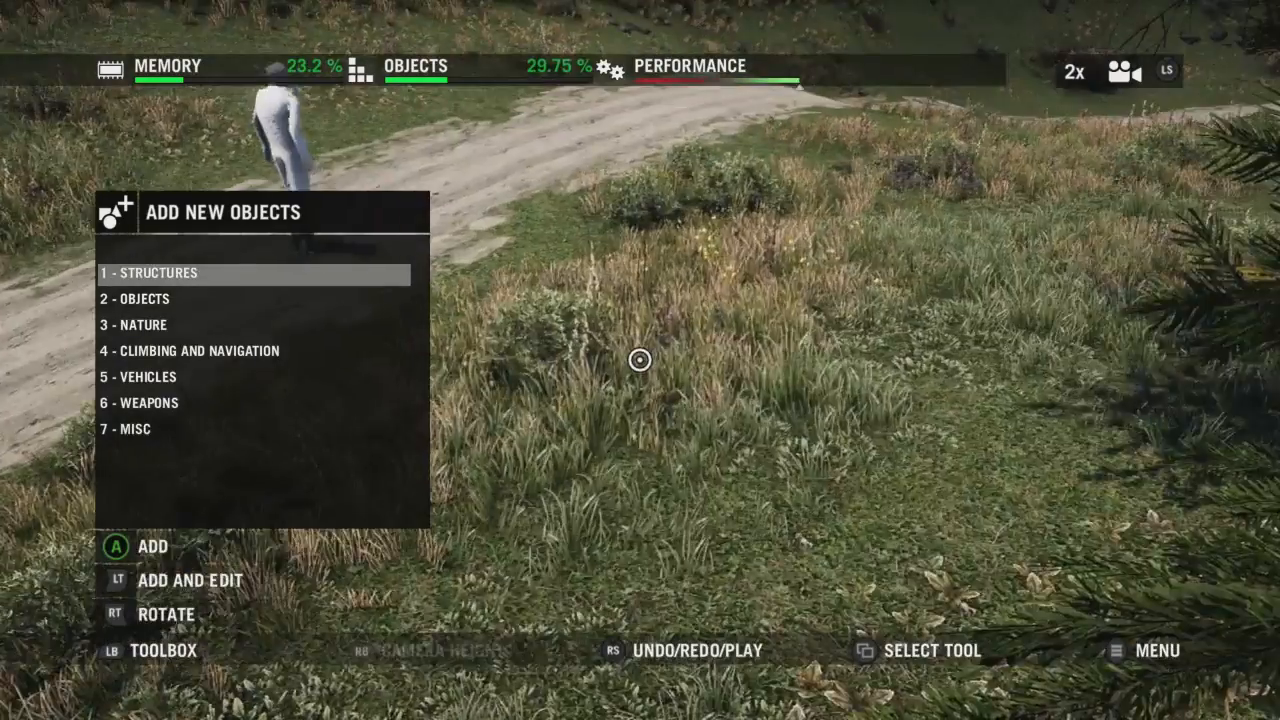
pyautogui.press('Return')
pyautogui.press('Escape')
pyautogui.press('Down')
pyautogui.press('Return')
pyautogui.press('Down')
pyautogui.press('Down')
pyautogui.press('Down')
pyautogui.press('Down')
pyautogui.press('Up')
pyautogui.press('Up')
pyautogui.press('Up')
pyautogui.press('Return')
# Place a Folding Table in the grass beside the dirt road near the player spawn point.
pyautogui.press('Down')
pyautogui.press('Down')
pyautogui.press('Down')
pyautogui.press('Down')
pyautogui.press('Down')
pyautogui.press('Down')
pyautogui.press('Down')
pyautogui.press('Down')
pyautogui.press('Down')
pyautogui.press('Down')
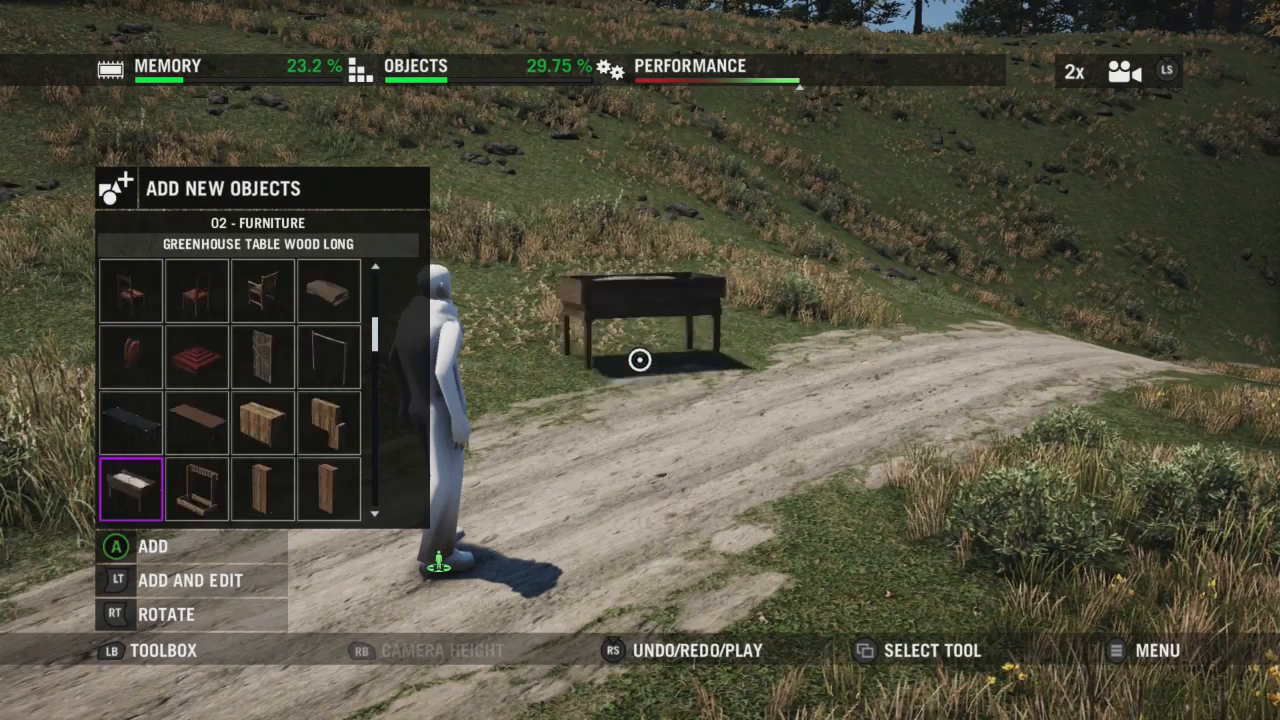
pyautogui.press('Up')
pyautogui.press('Up')
pyautogui.press('Right')
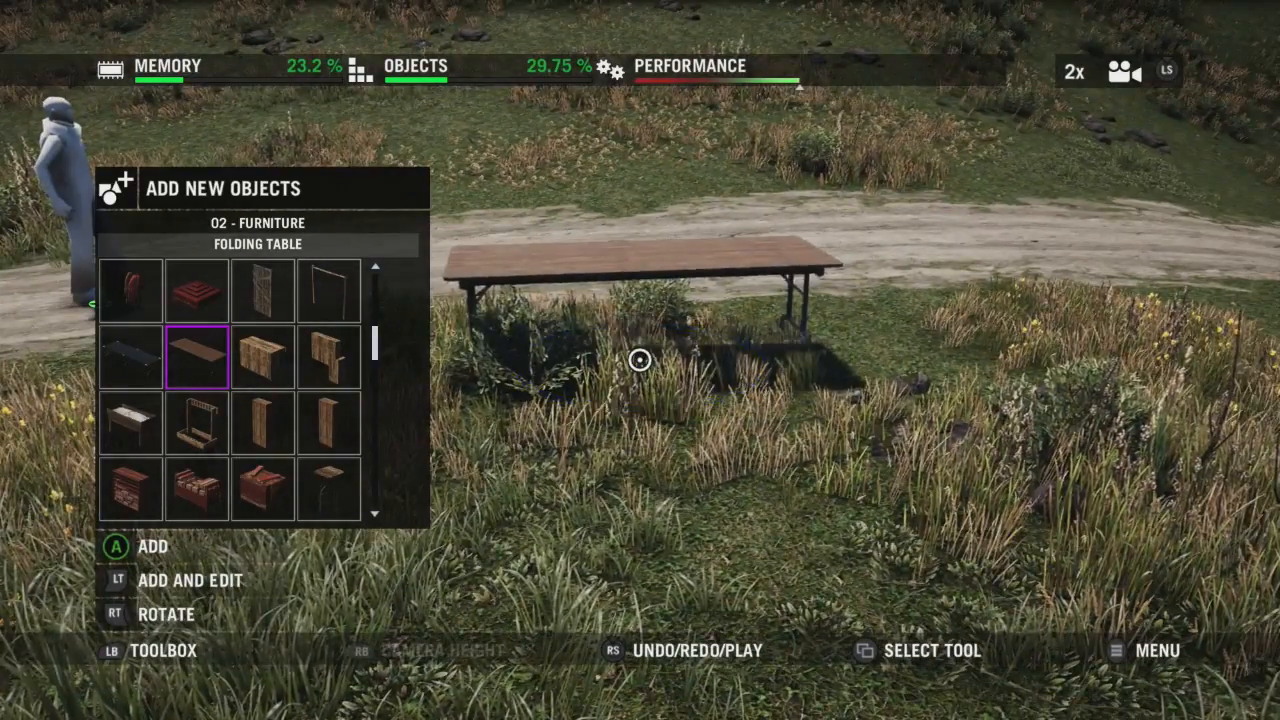
pyautogui.click(640, 360)
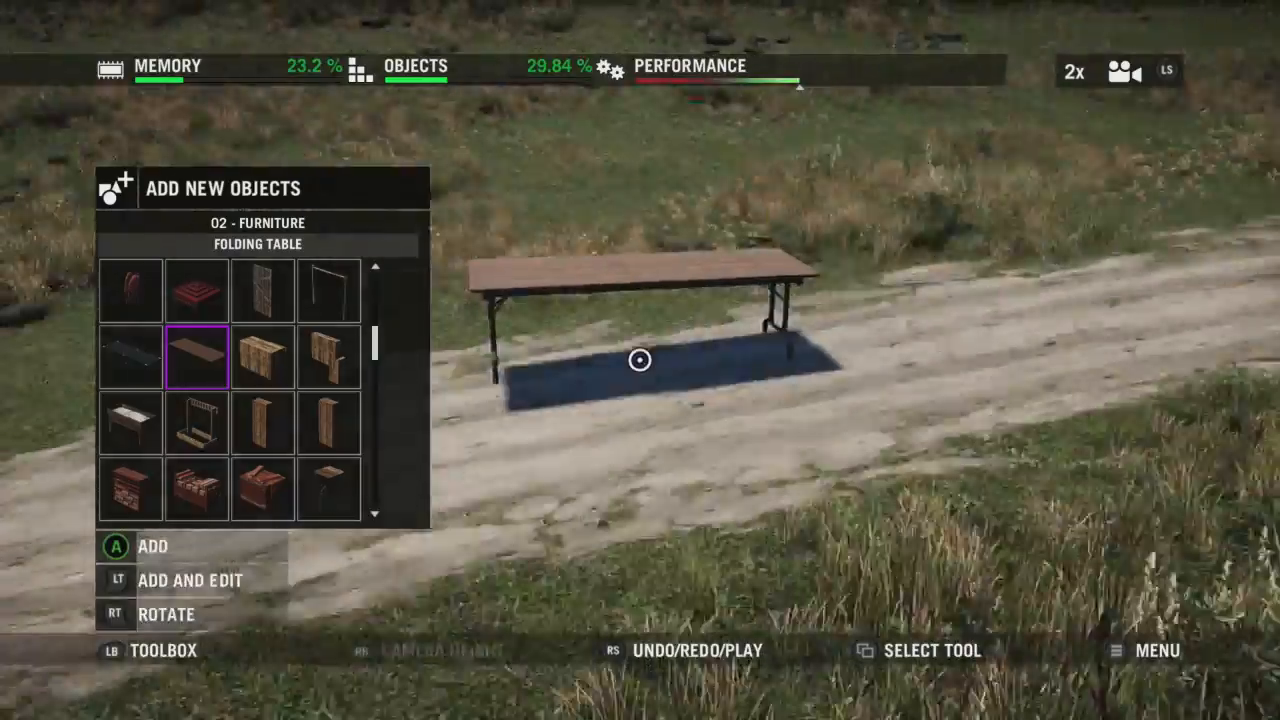
# Leave the Furniture category and open the Weapons list within the Weapons group.
pyautogui.press('Escape')
pyautogui.press('Escape')
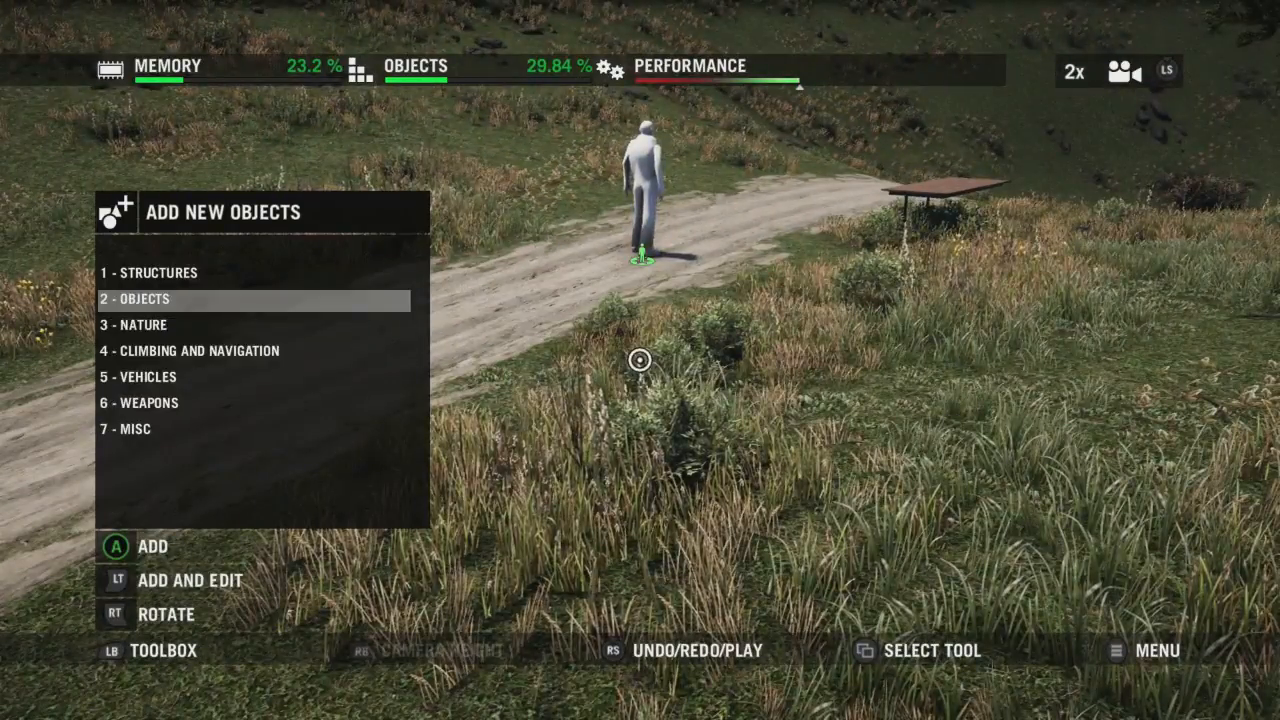
pyautogui.press('Down')
pyautogui.press('Down')
pyautogui.press('Down')
pyautogui.press('Down')
pyautogui.press('Return')
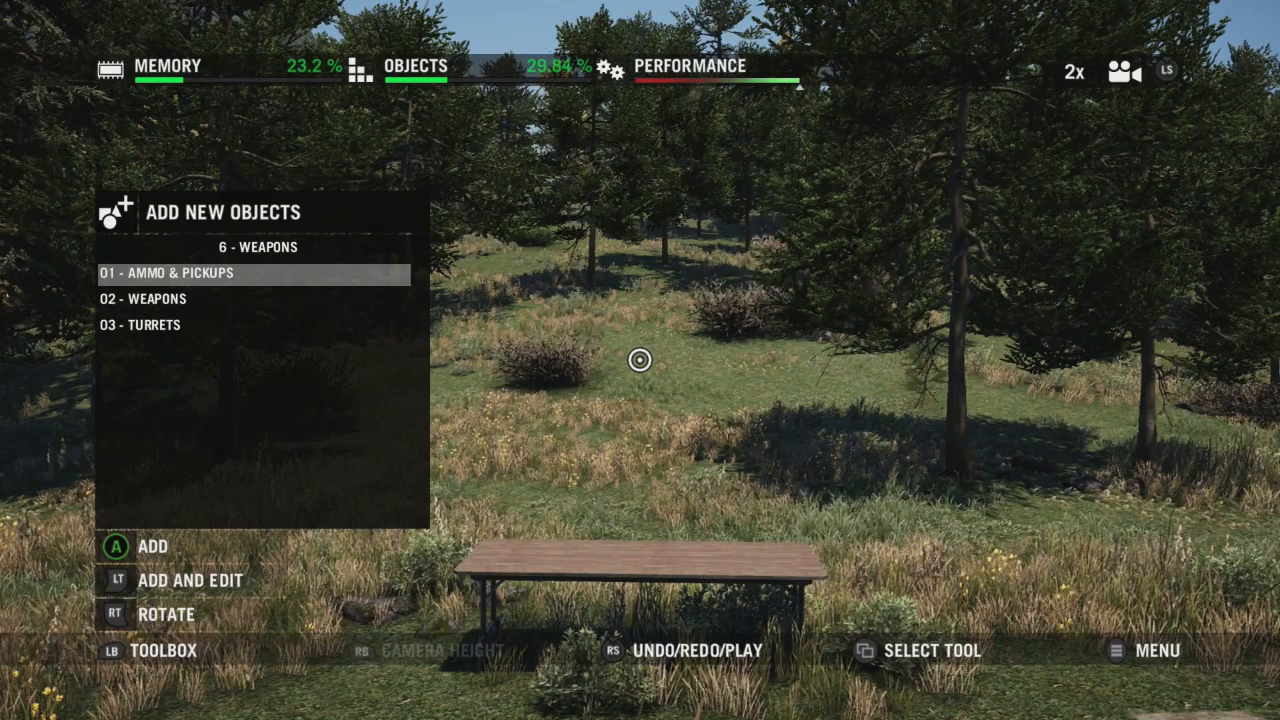
pyautogui.press('Down')
pyautogui.press('Return')
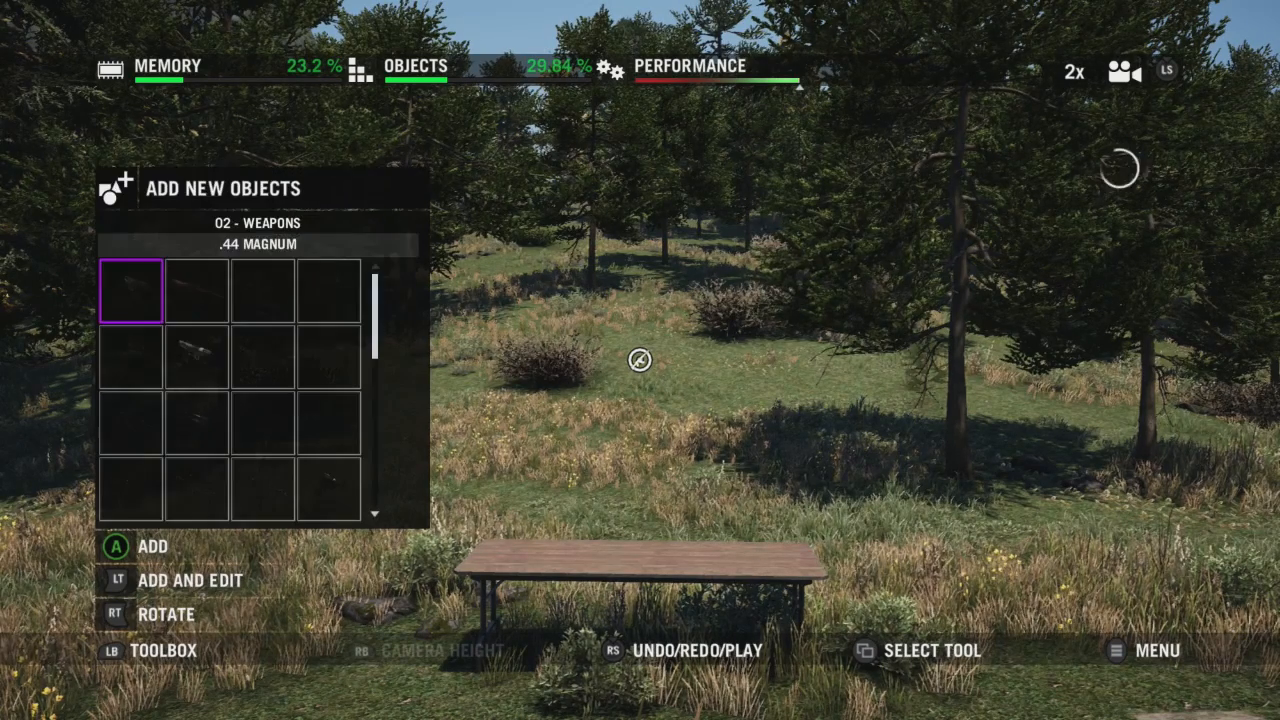
# Pick the Recurve Bow from the weapons list and place it in front of the Folding Table.
pyautogui.press('Right')
pyautogui.press('Down')
pyautogui.press('Left')
pyautogui.press('Right')
pyautogui.press('Right')
pyautogui.press('Down')
pyautogui.press('Down')
pyautogui.press('Down')
pyautogui.press('Down')
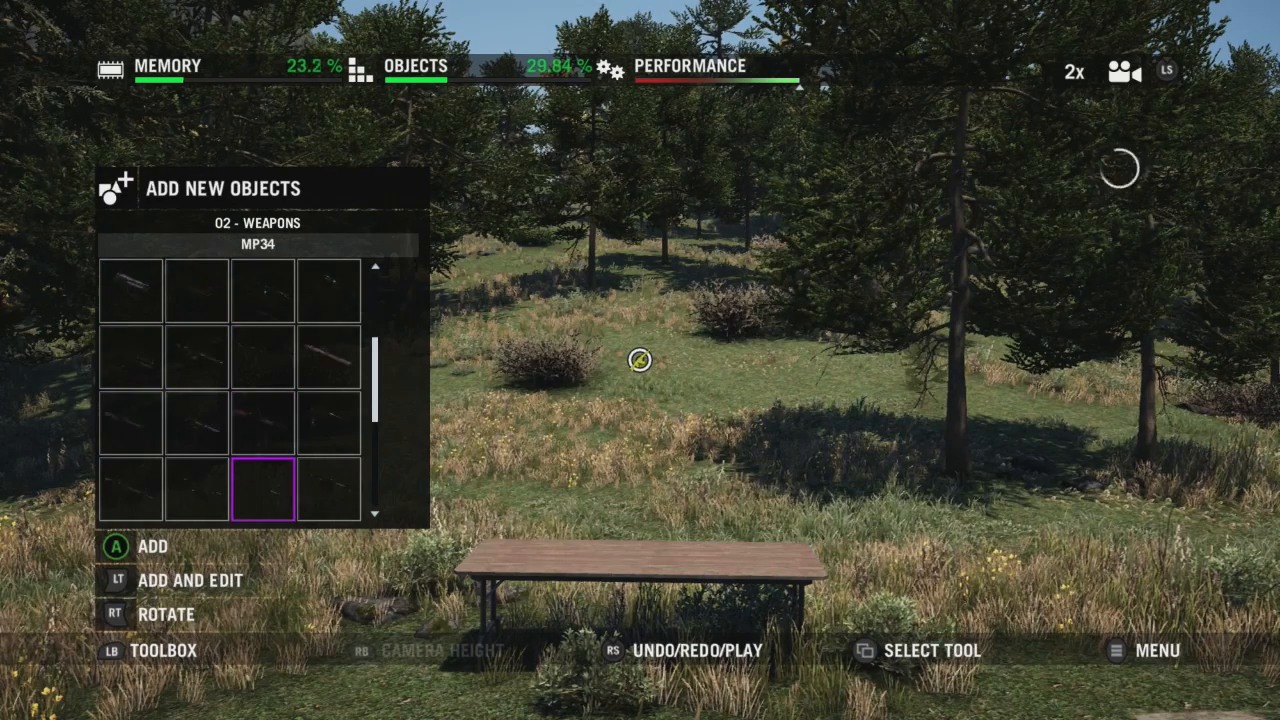
pyautogui.press('Down')
pyautogui.press('Down')
pyautogui.press('Up')
pyautogui.press('Up')
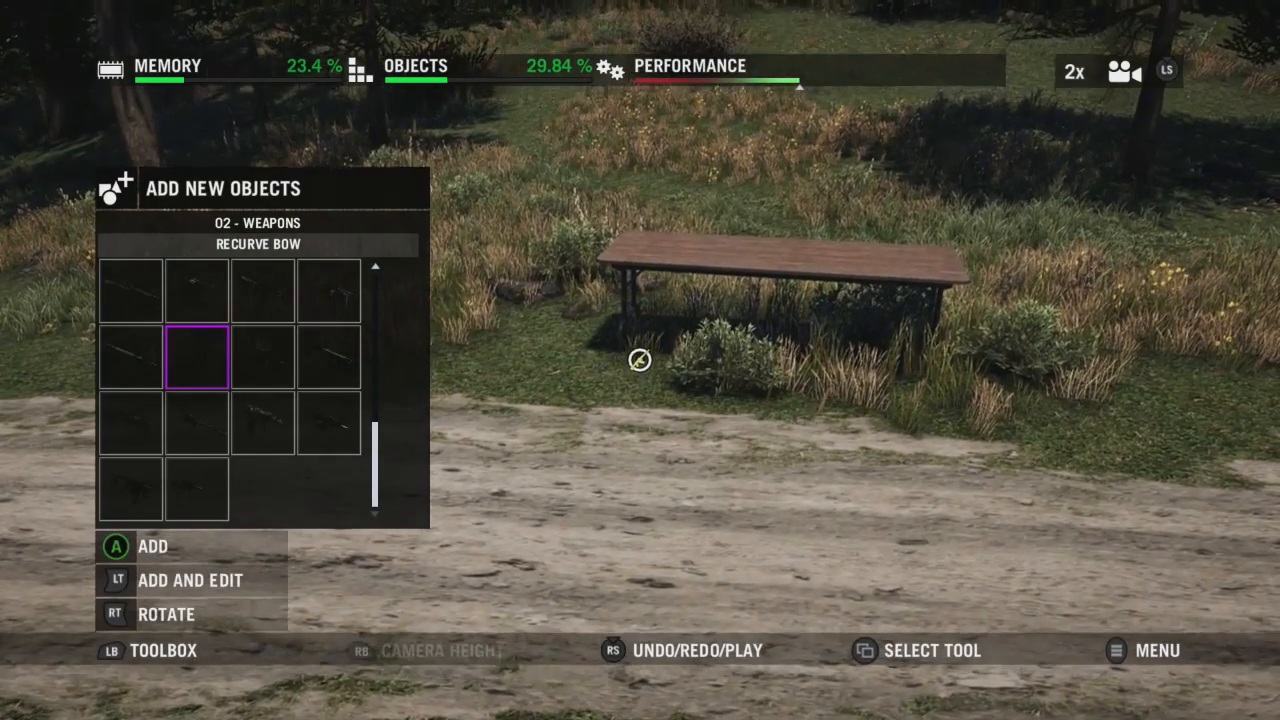
# Place an Auto-Cross on the end of the Folding Table farthest from the player spawn point.
pyautogui.press('Down')
pyautogui.press('Up')
pyautogui.press('Up')
pyautogui.press('Up')
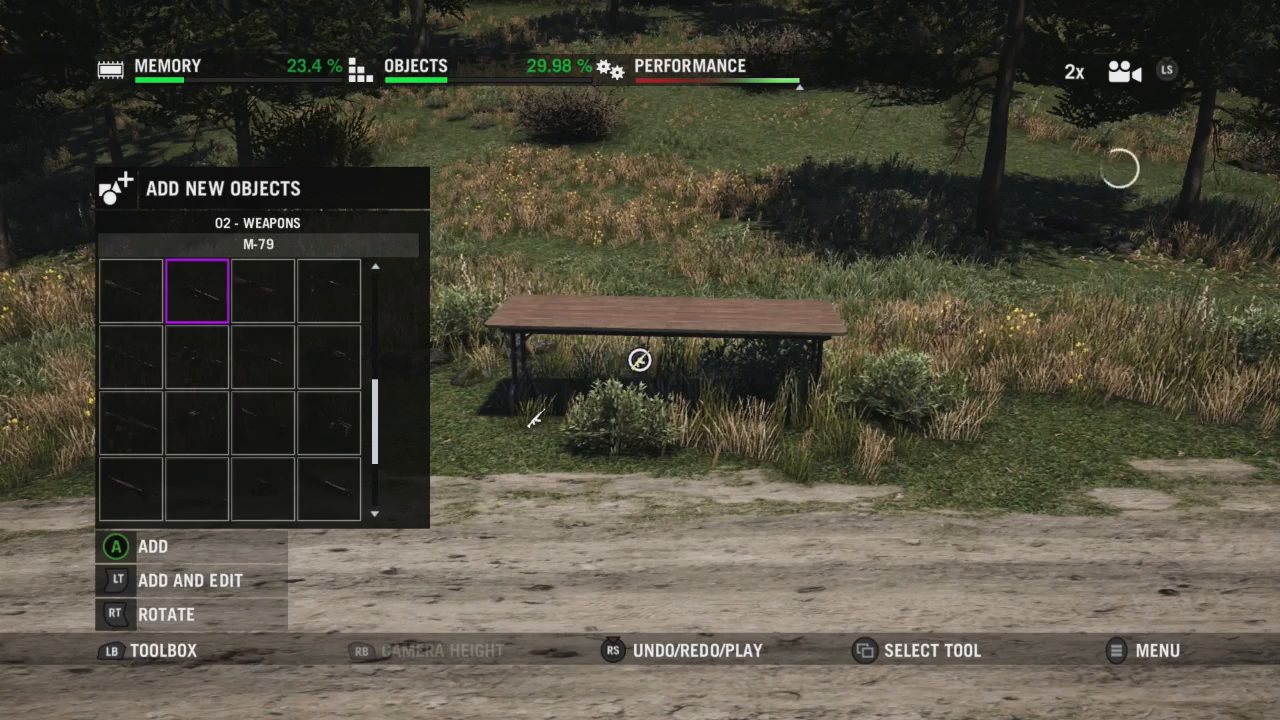
pyautogui.press('Up')
pyautogui.press('Up')
pyautogui.press('Down')
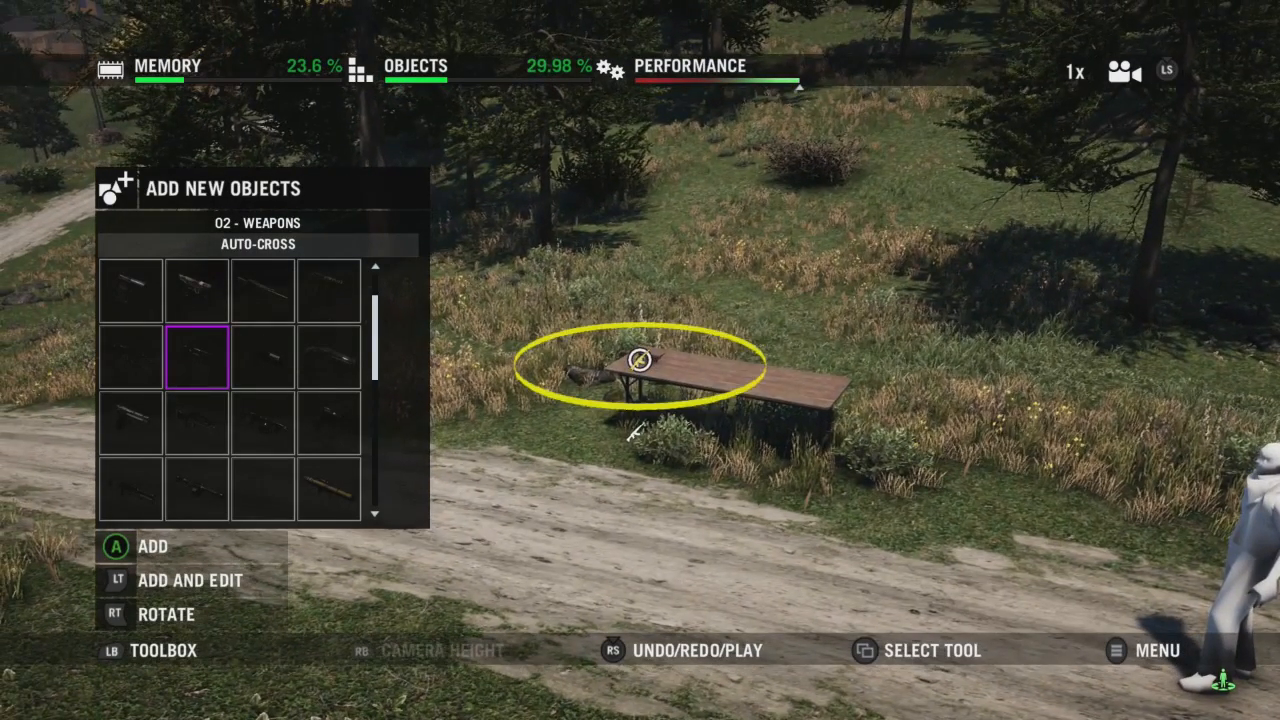
pyautogui.click(640, 360)
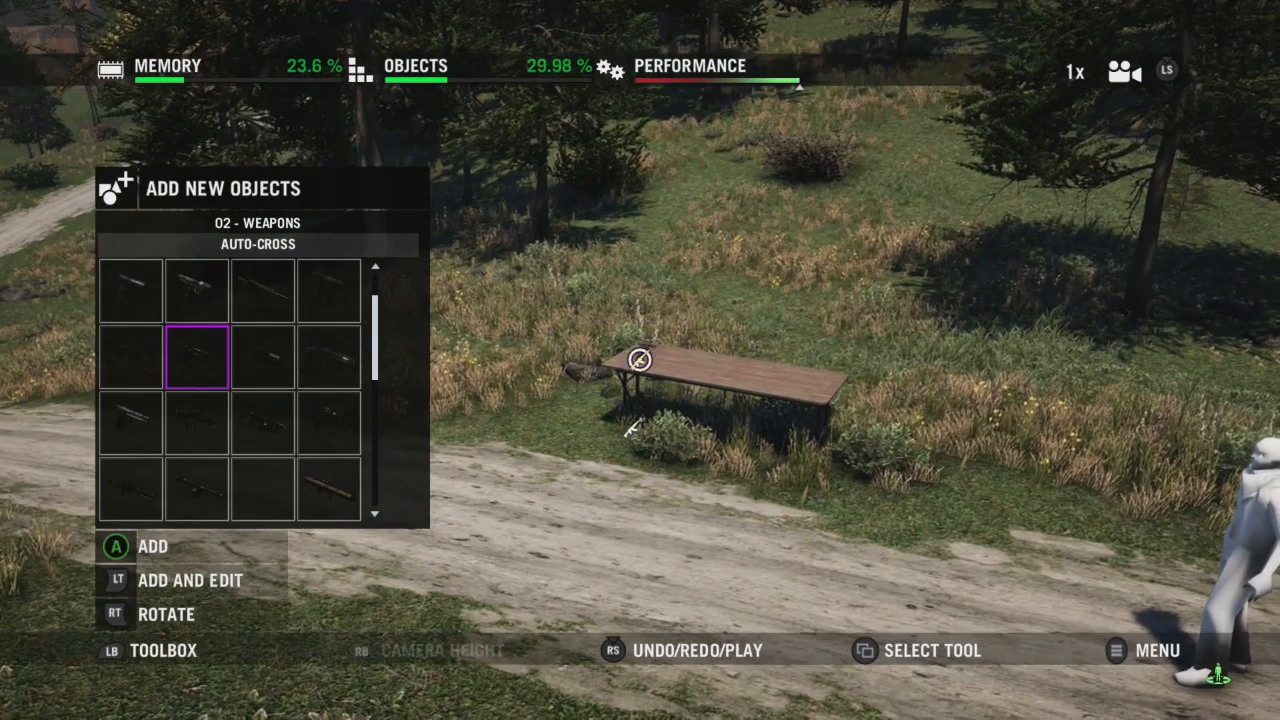
# Place an SVD on the Folding Table next to the Auto-Cross.
pyautogui.press('Right')
pyautogui.press('Up')
pyautogui.press('Up')
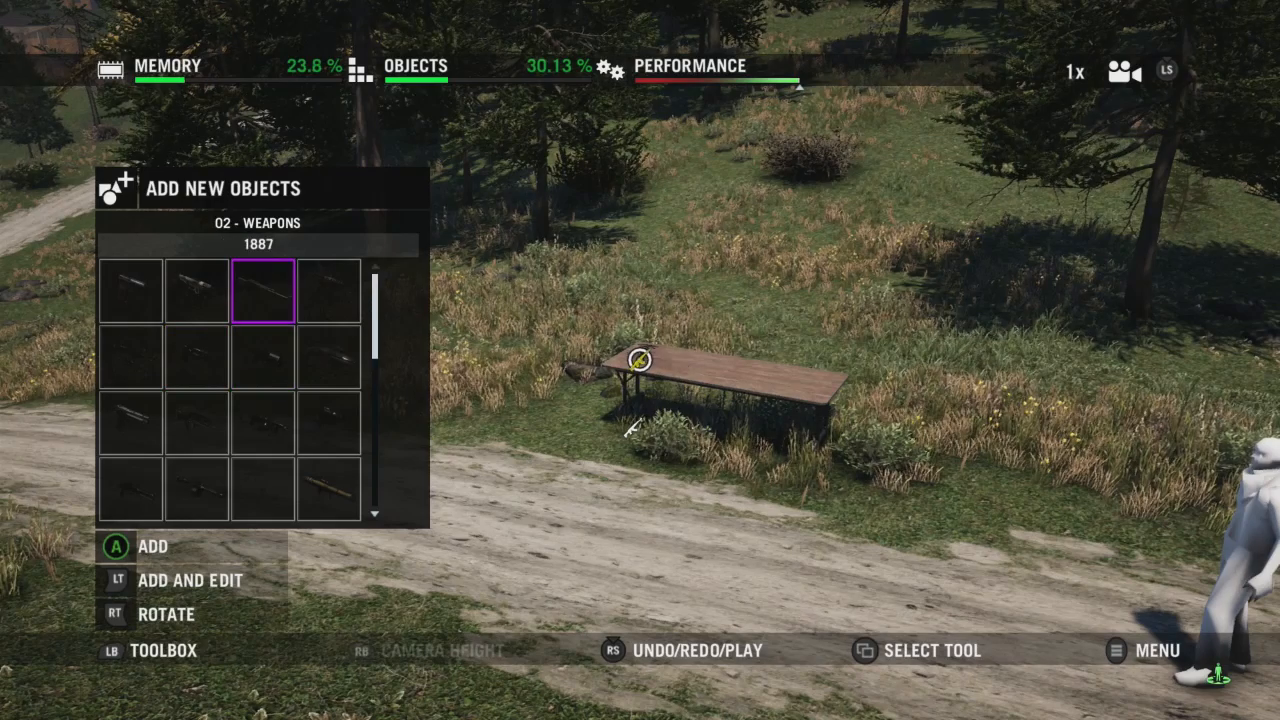
pyautogui.press('Up')
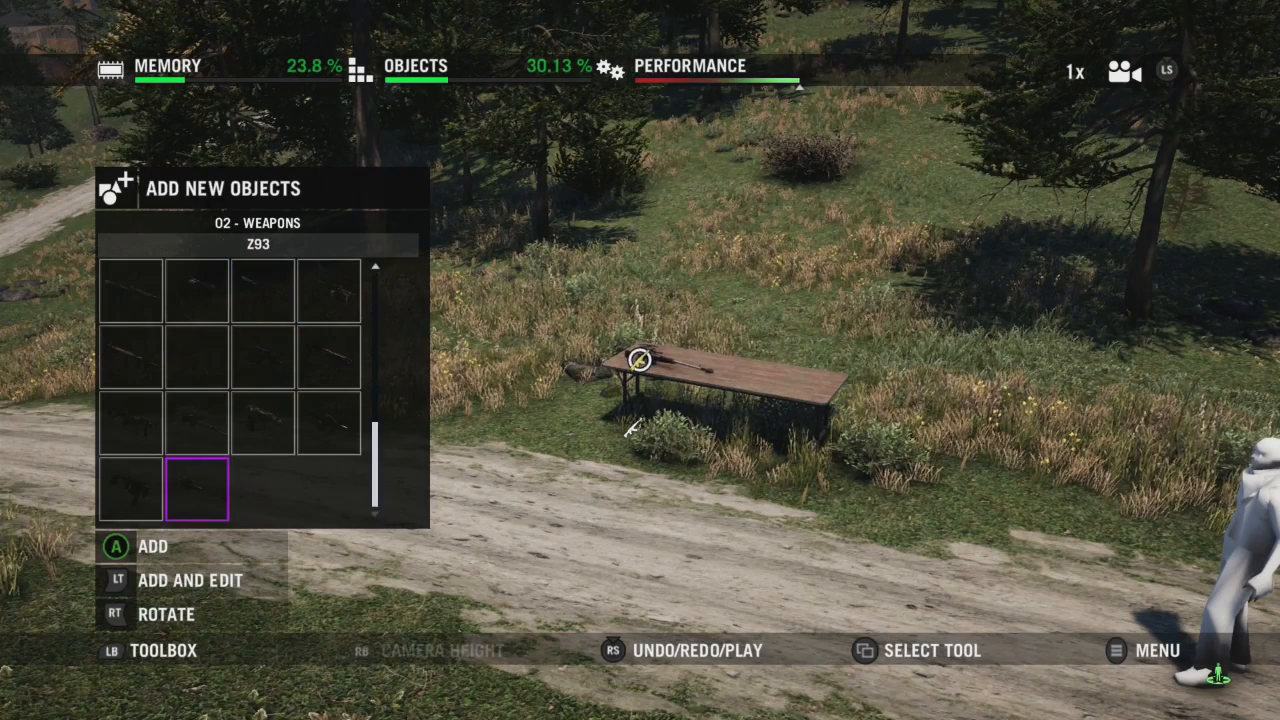
pyautogui.press('Left')
pyautogui.press('Up')
pyautogui.press('Right')
pyautogui.press('Right')
pyautogui.press('Right')
pyautogui.press('Up')
pyautogui.press('Left')
pyautogui.press('Left')
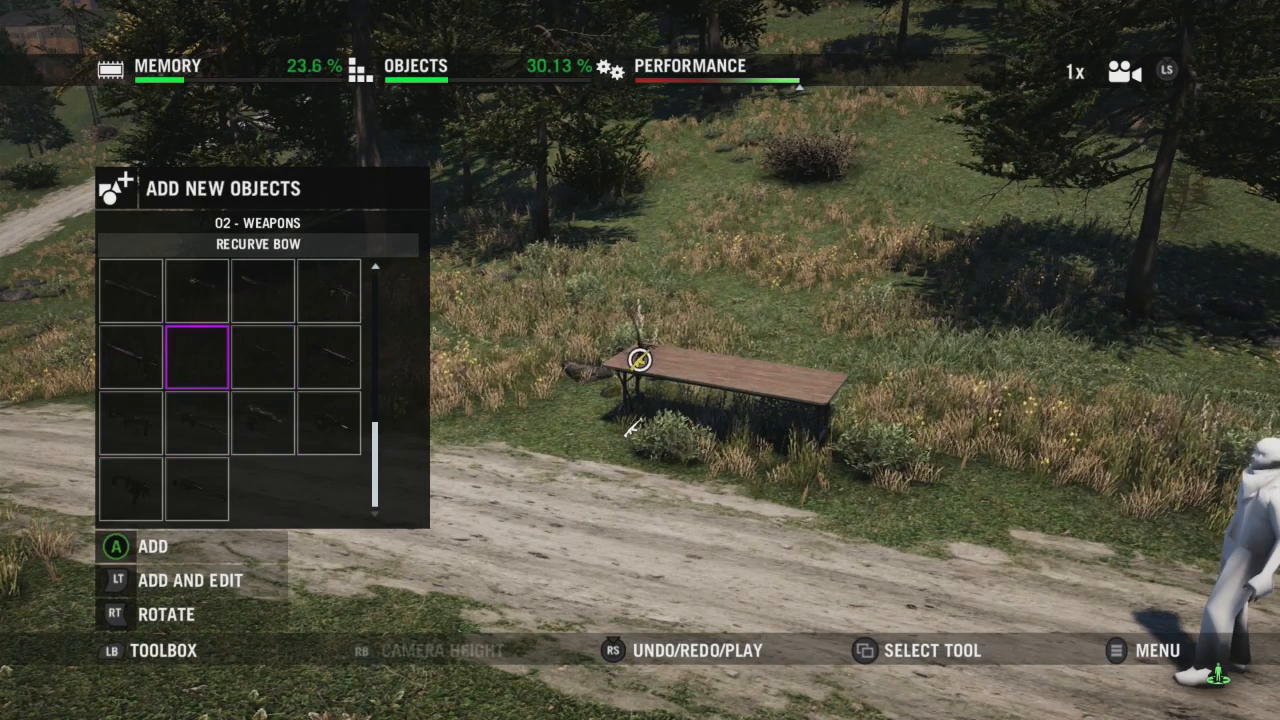
pyautogui.press('Left')
pyautogui.press('Down')
pyautogui.press('Right')
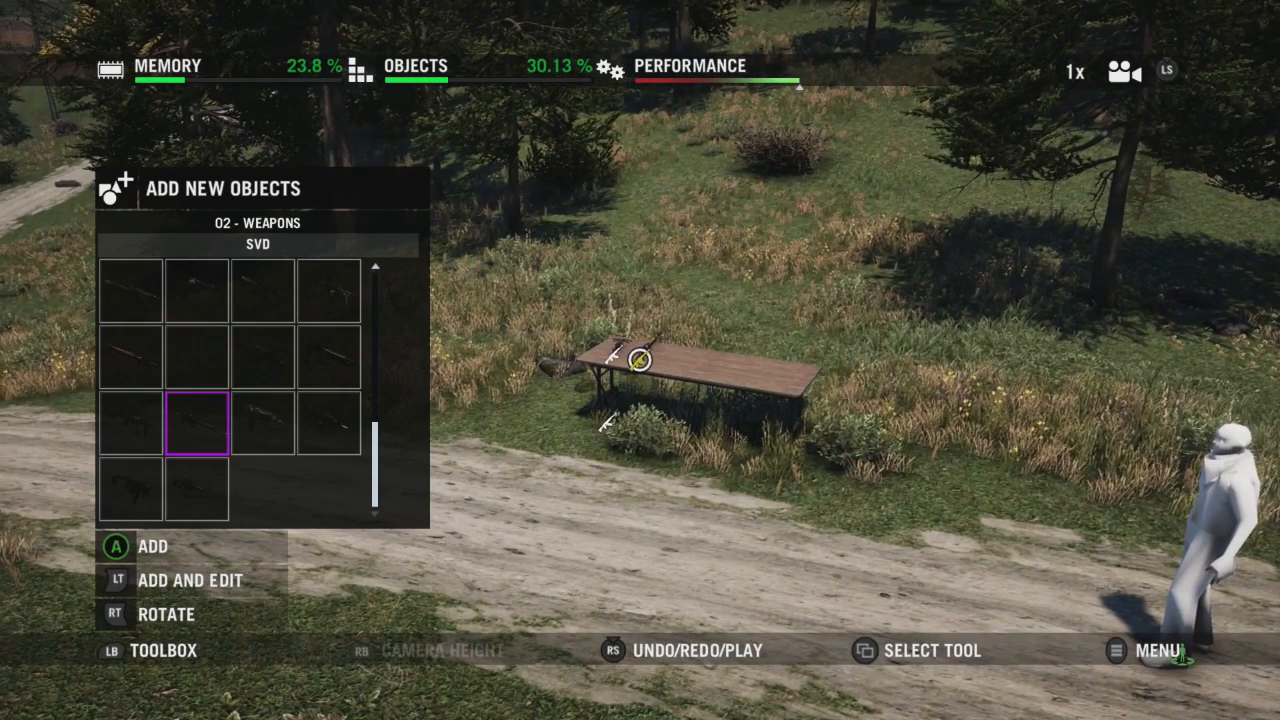
pyautogui.click(640, 358)
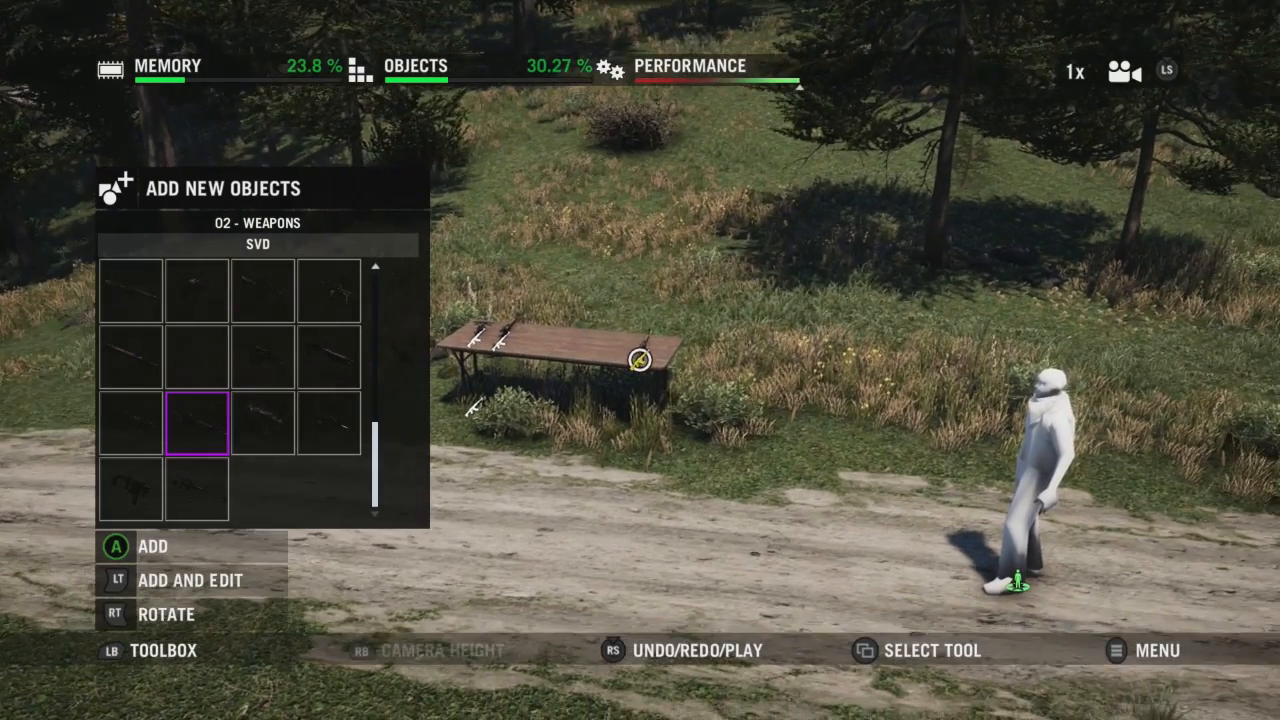
# Browse the weapons list, previewing models such as the Skorpion, U100, RPG-7 and F1 on the free end of the table.
pyautogui.press('Right')
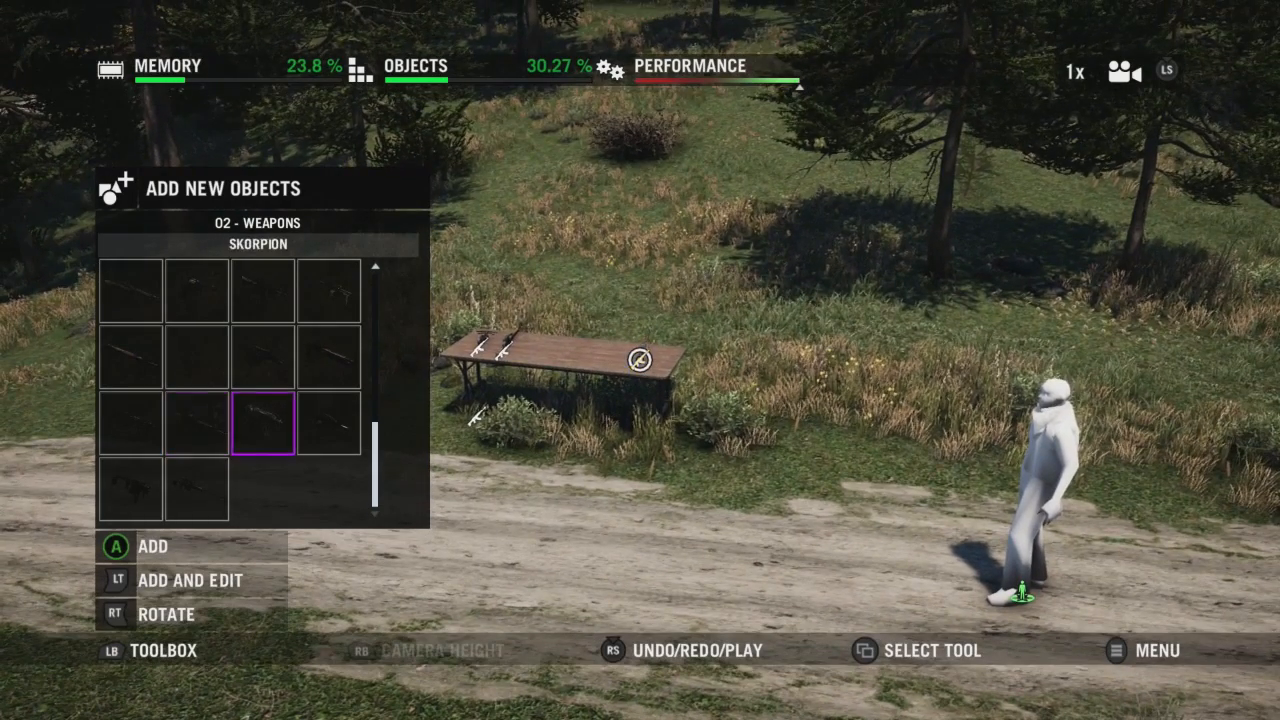
pyautogui.press('Up')
pyautogui.press('Up')
pyautogui.press('Up')
pyautogui.press('Down')
pyautogui.press('Left')
pyautogui.press('Down')
pyautogui.press('Down')
pyautogui.press('Right')
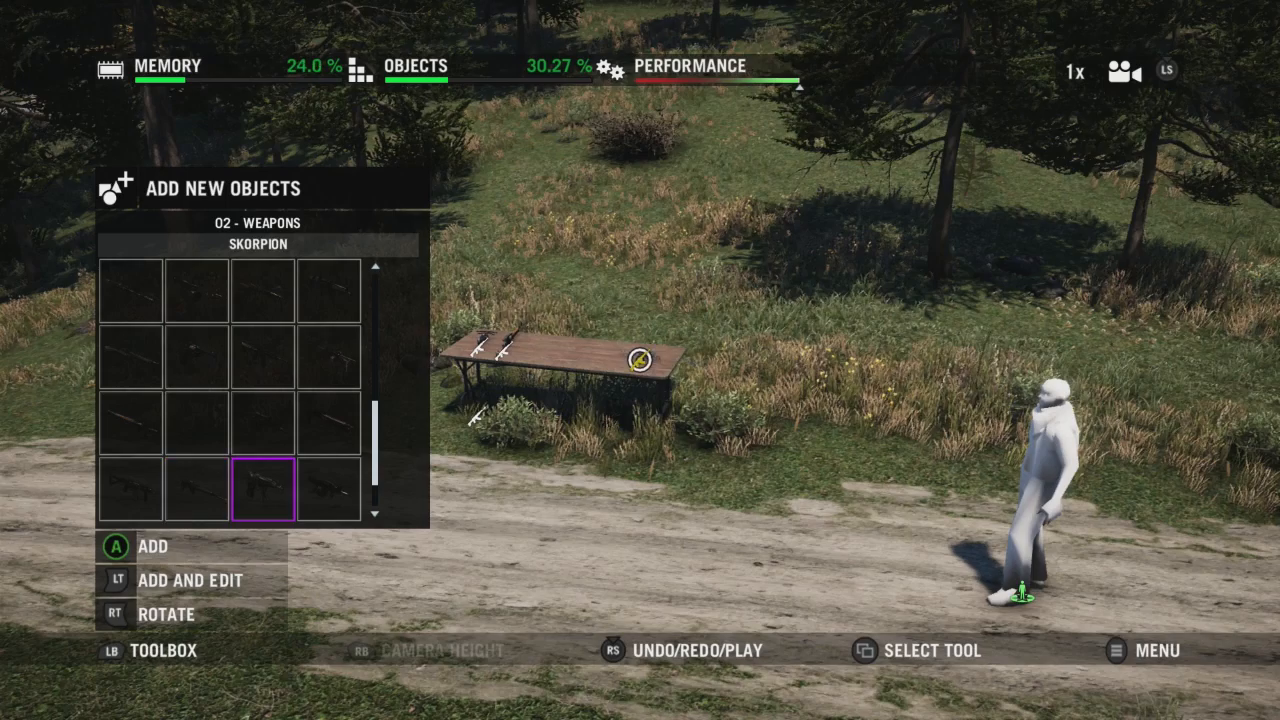
pyautogui.press('Right')
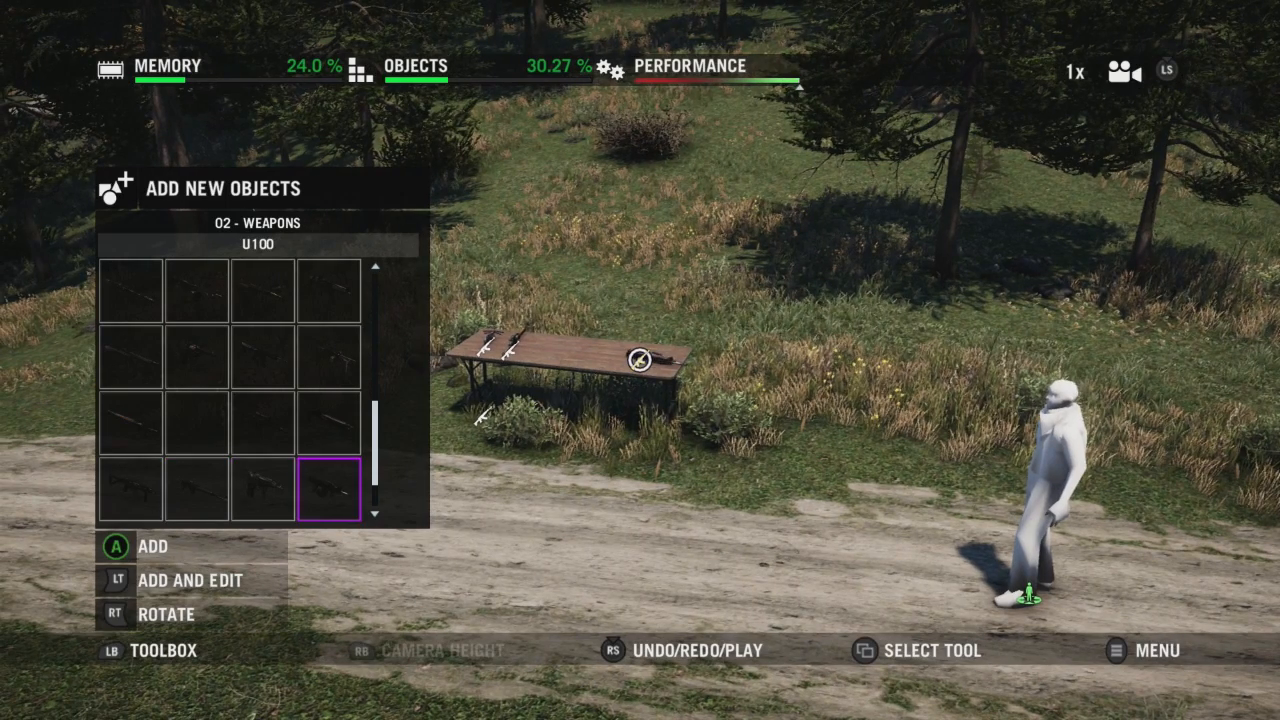
pyautogui.press('Right')
pyautogui.press('Up')
pyautogui.press('Up')
pyautogui.press('Up')
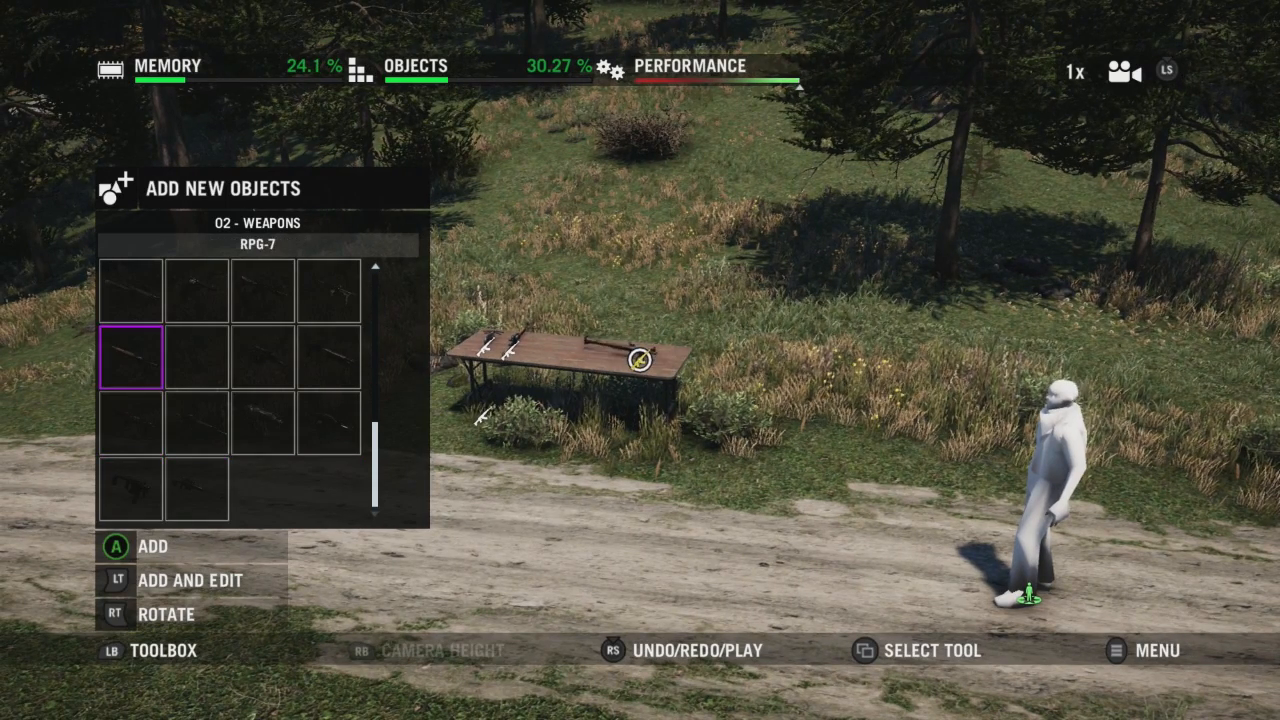
pyautogui.press('Up')
pyautogui.press('Up')
pyautogui.press('Right')
pyautogui.press('Up')
pyautogui.press('Up')
pyautogui.press('Up')
pyautogui.press('Up')
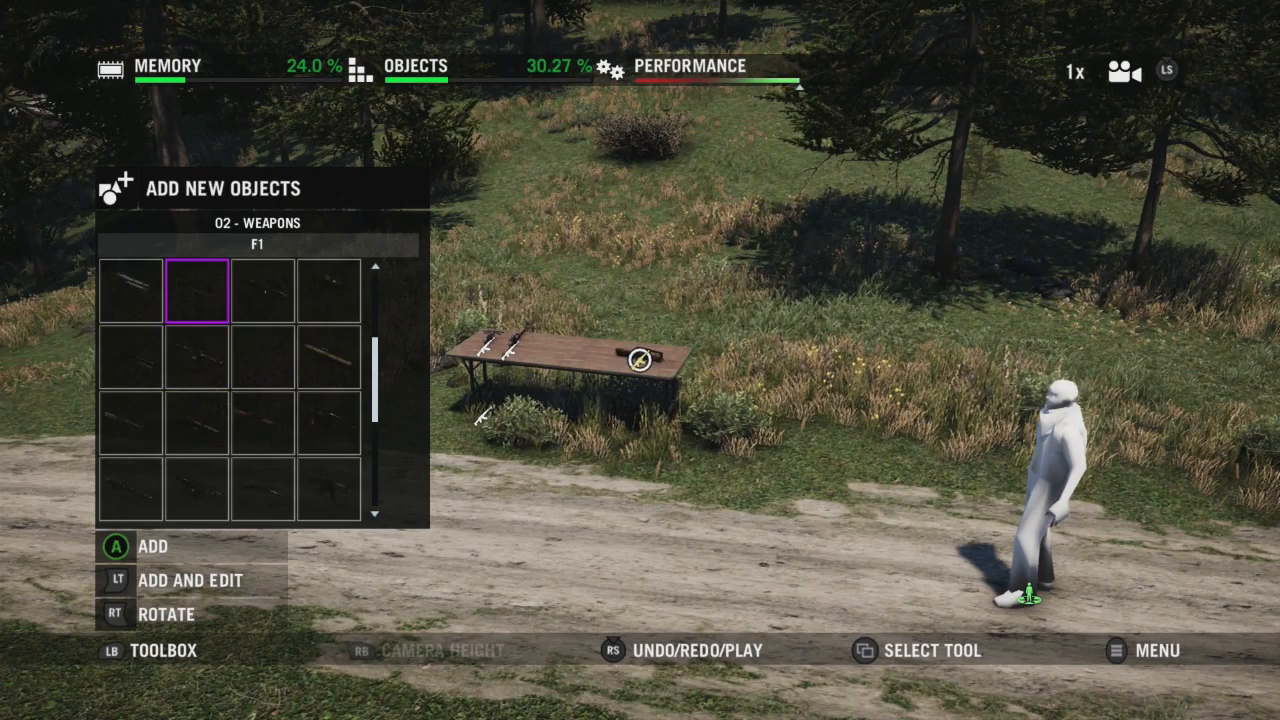
pyautogui.press('Up')
pyautogui.press('Up')
pyautogui.press('Up')
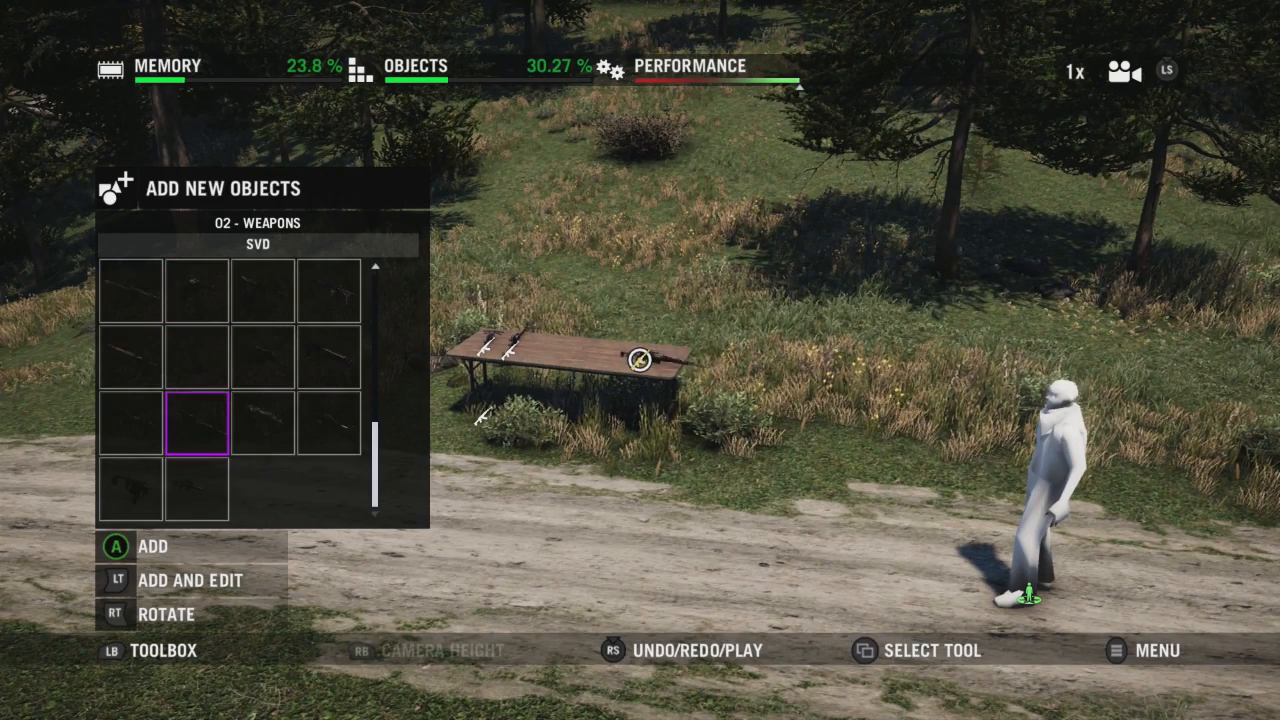
pyautogui.press('Down')
pyautogui.press('Right')
pyautogui.press('Down')
pyautogui.press('Up')
pyautogui.press('Up')
pyautogui.press('Up')
pyautogui.press('Up')
pyautogui.press('Up')
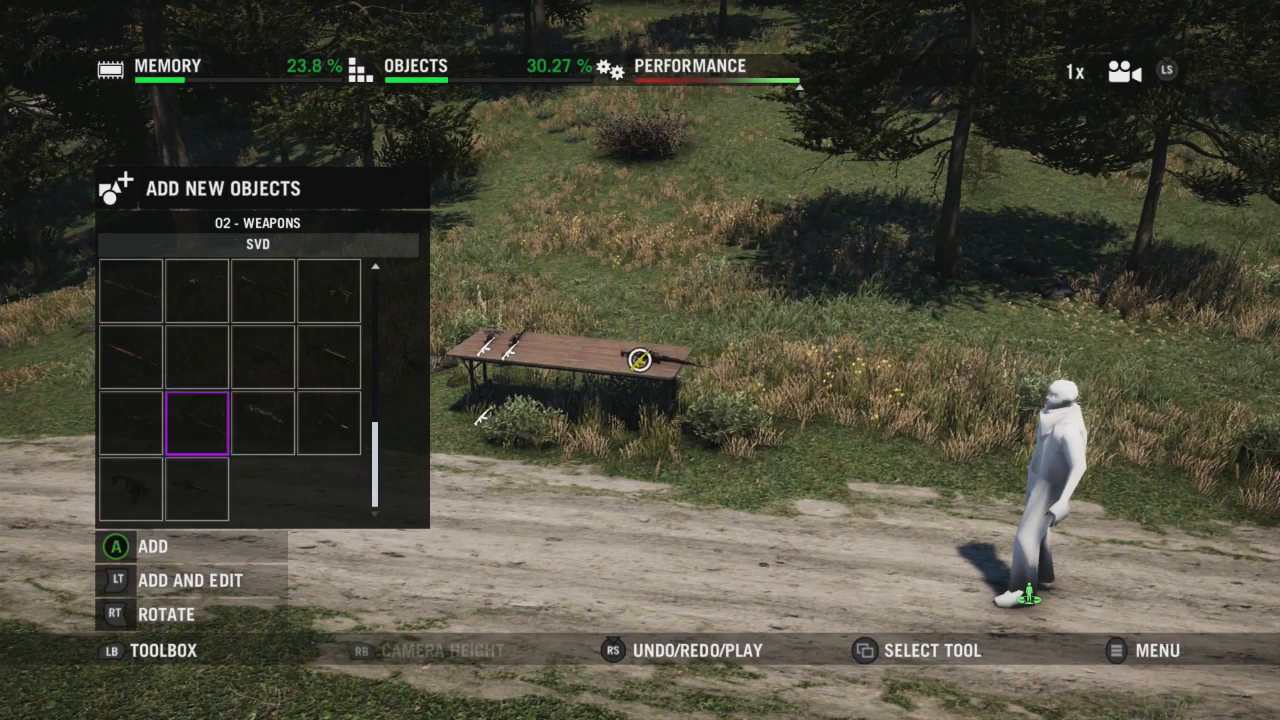
# Choose the STG-90 and place it on the end of the Folding Table nearest the player spawn point.
pyautogui.press('Up')
pyautogui.press('Left')
pyautogui.press('Right')
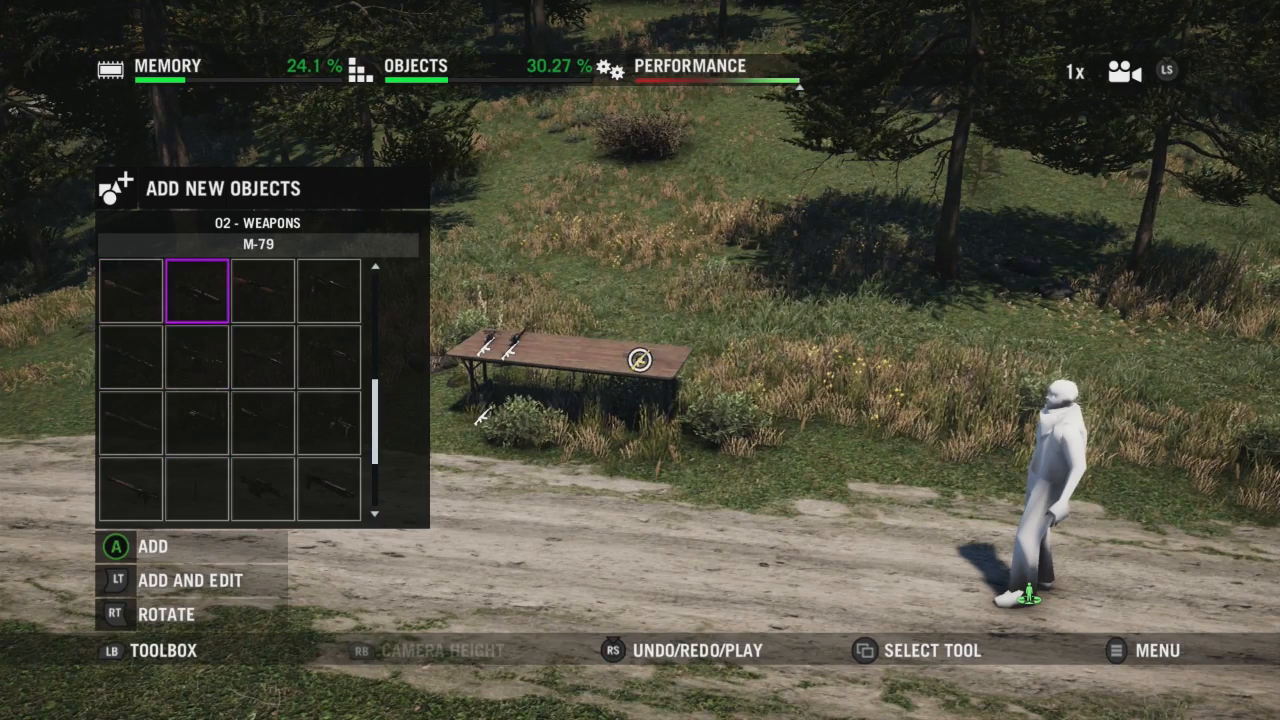
pyautogui.press('Down')
pyautogui.press('Down')
pyautogui.press('Right')
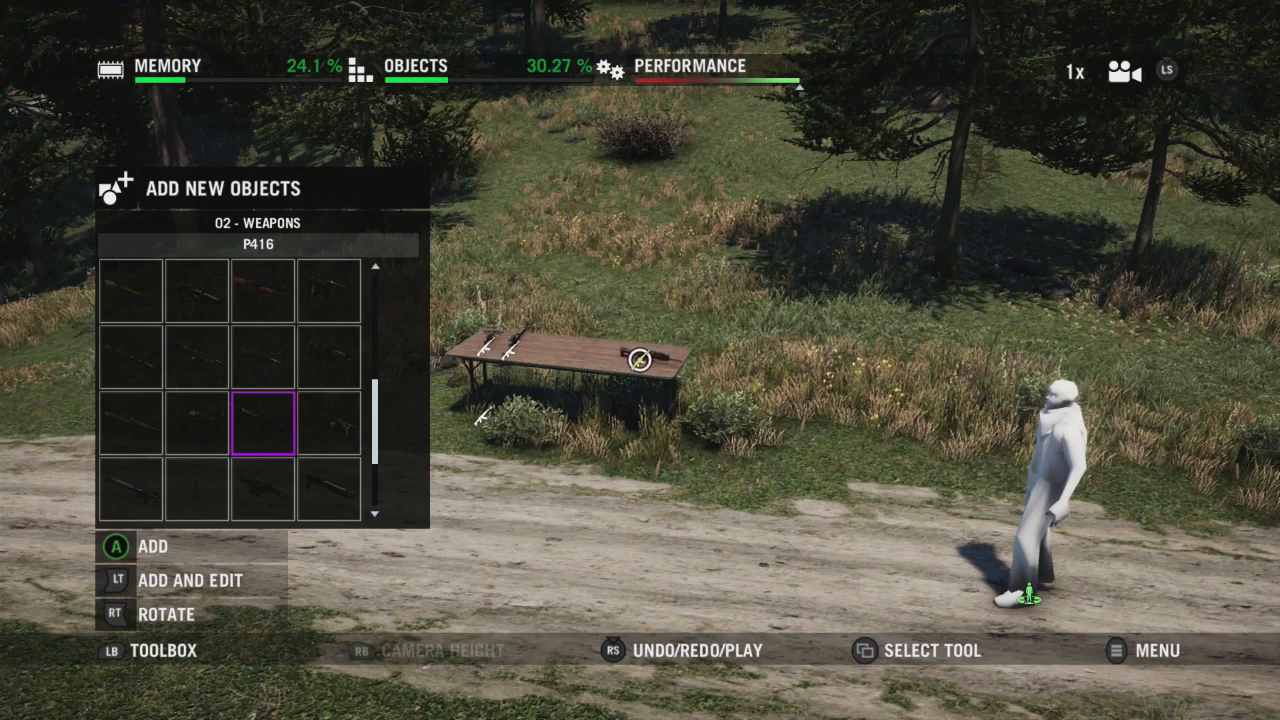
pyautogui.press('Right')
pyautogui.press('Down')
pyautogui.press('Left')
pyautogui.press('Left')
pyautogui.press('Left')
pyautogui.press('Down')
pyautogui.press('Right')
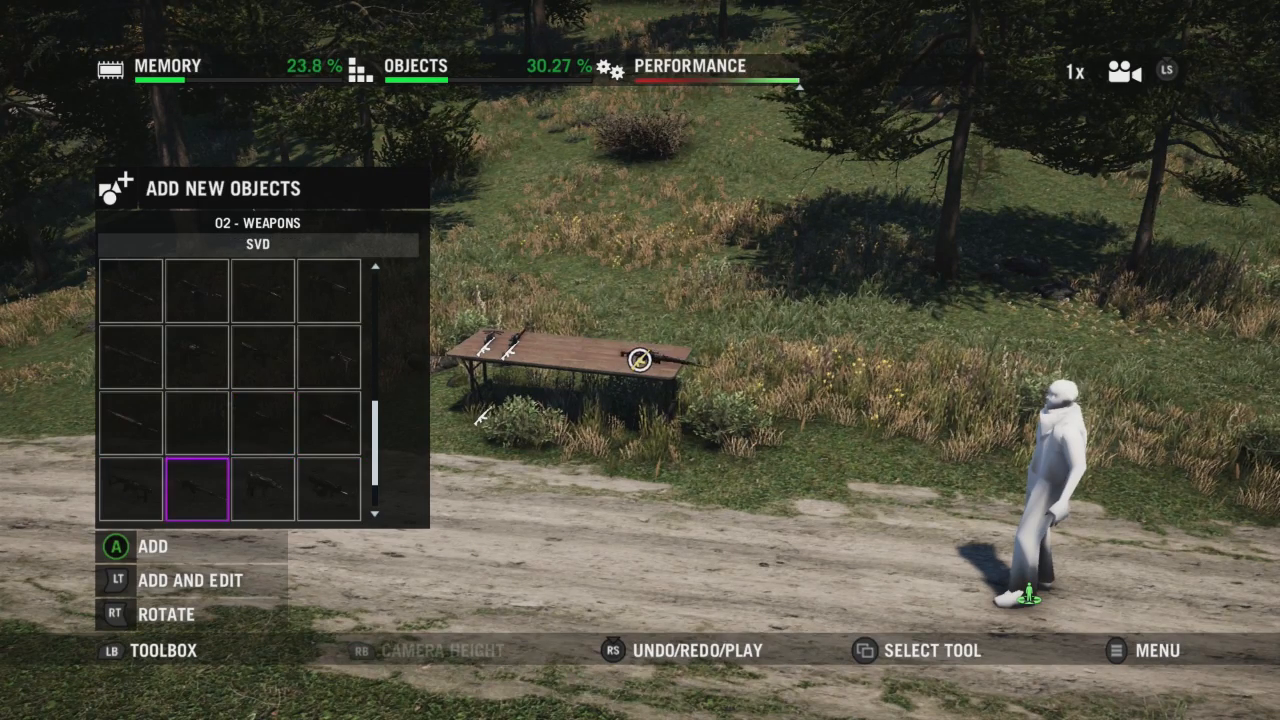
pyautogui.press('Left')
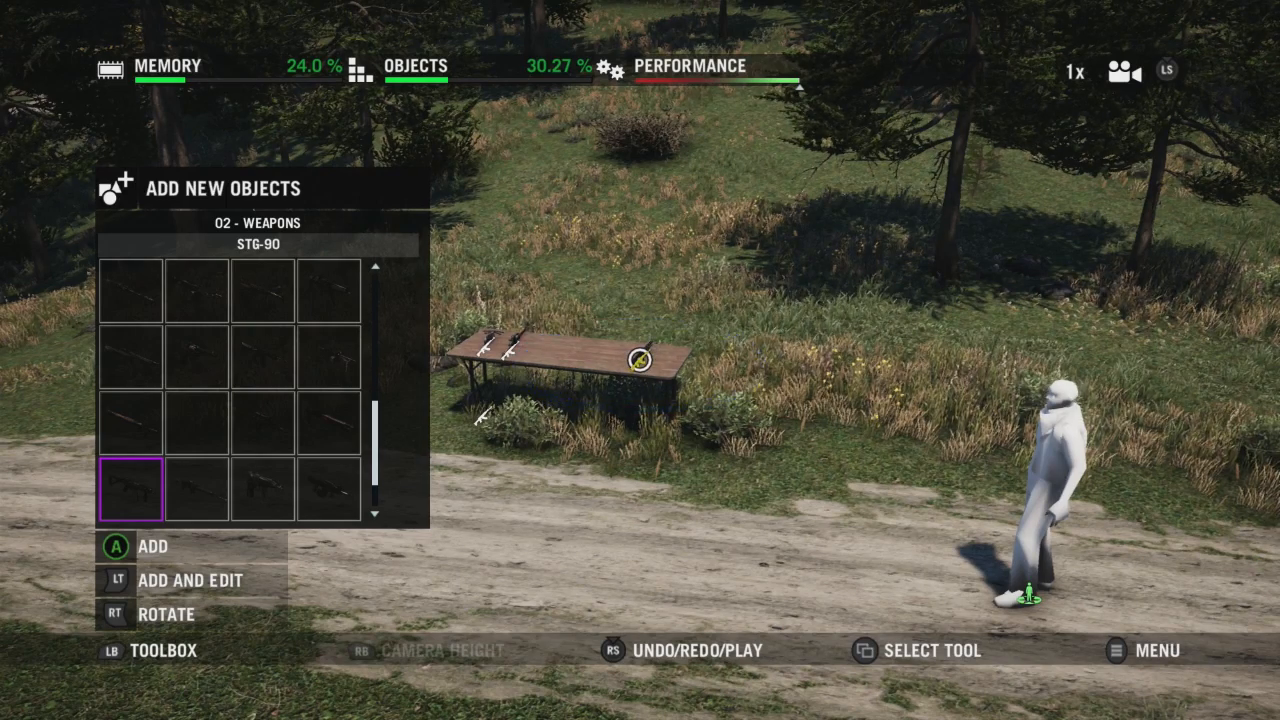
pyautogui.press('d')
# Place a Mark IV on the Folding Table next to the STG-90.
pyautogui.press('Right')
pyautogui.press('Right')
pyautogui.press('Up')
pyautogui.press('Up')
pyautogui.press('Up')
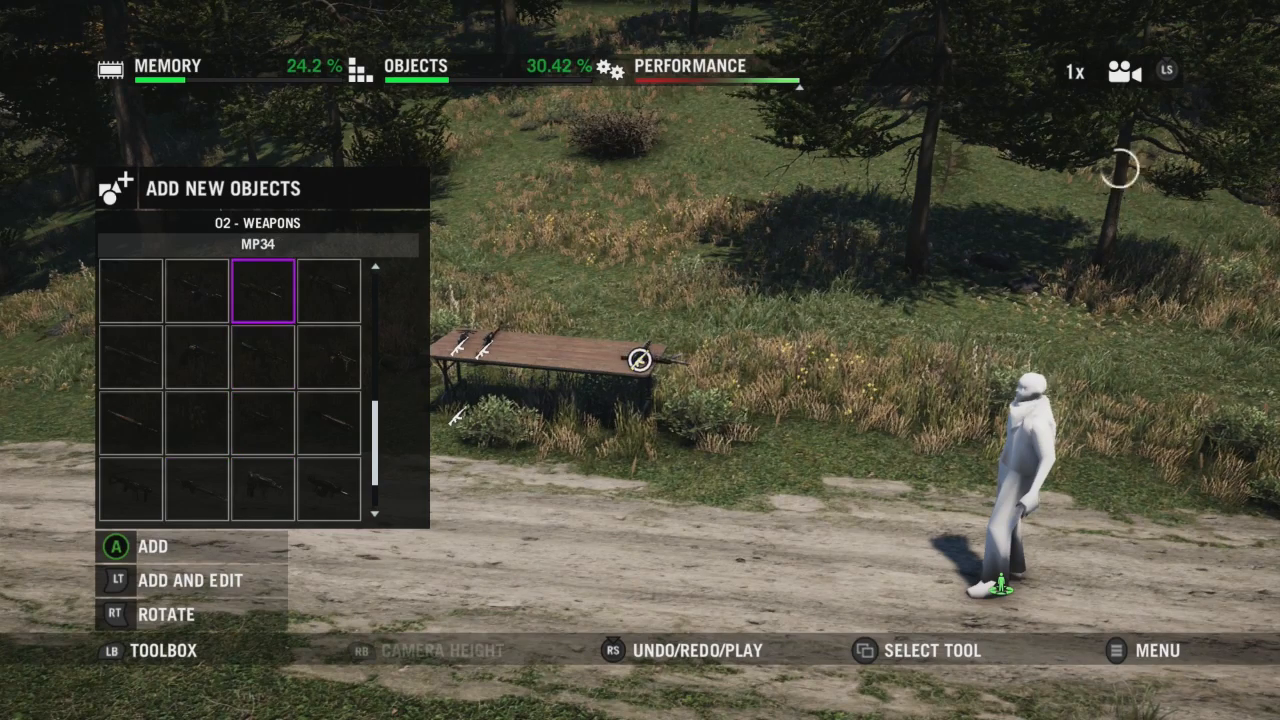
pyautogui.press('Left')
pyautogui.press('Down')
pyautogui.press('a')
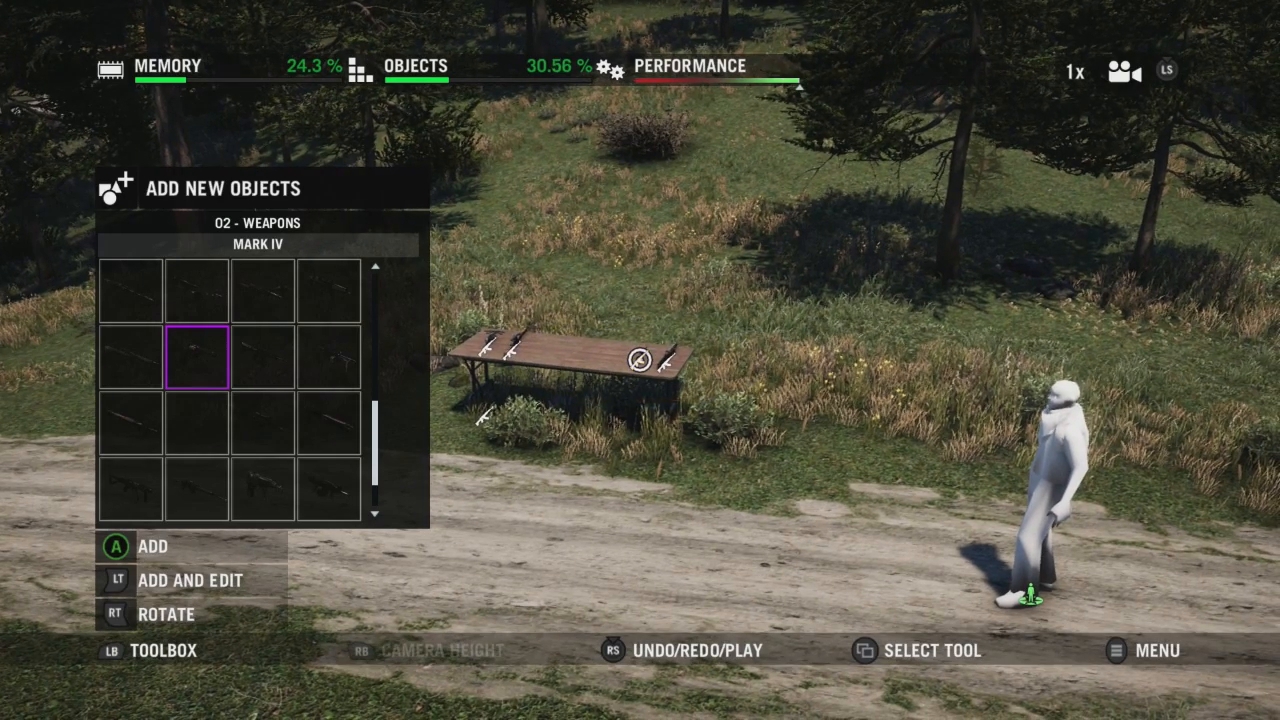
# Place an M133 on the Folding Table beside the Mark IV and STG-90.
pyautogui.press('Up')
pyautogui.press('Up')
pyautogui.press('Down')
pyautogui.press('Right')
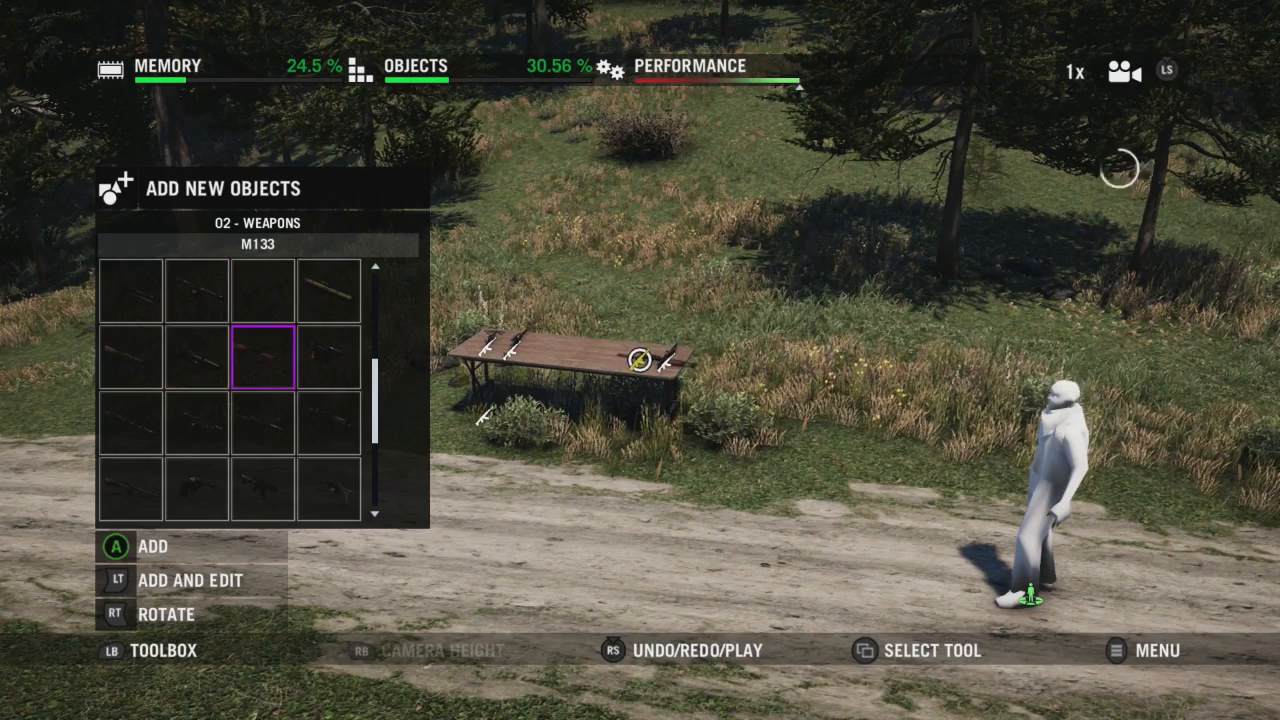
pyautogui.scroll(2, 640, 359)
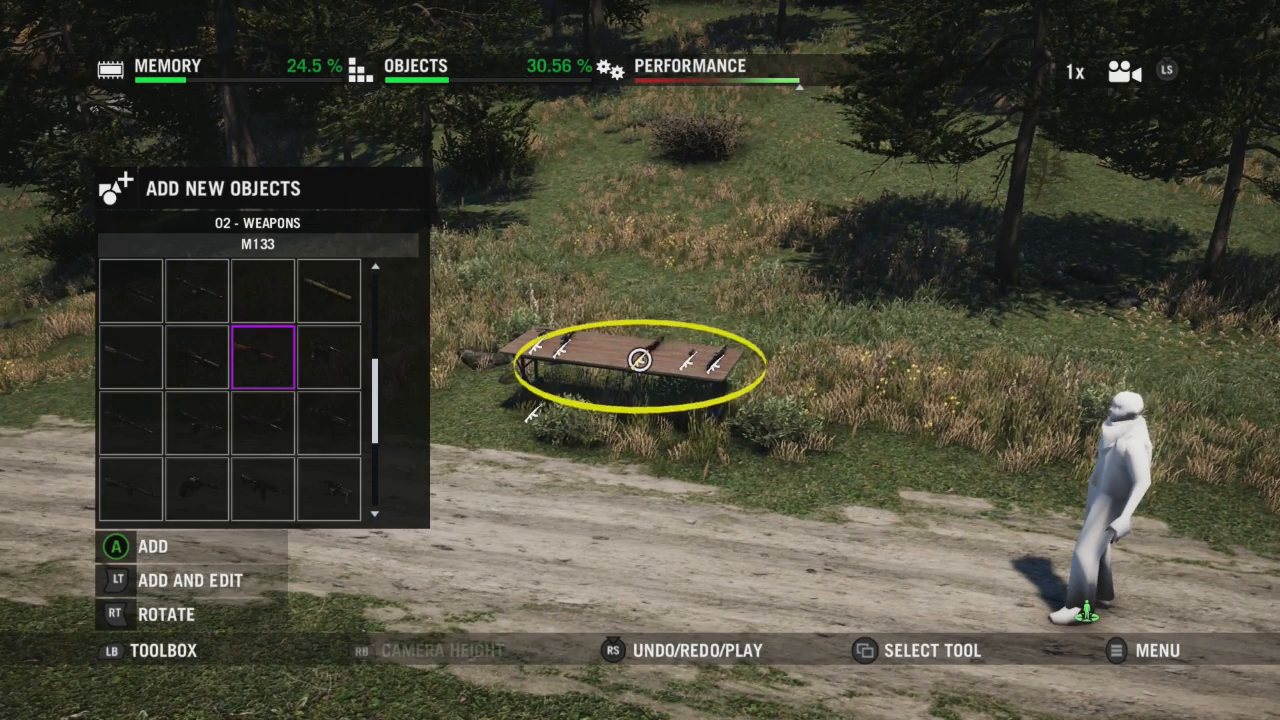
pyautogui.press('d')
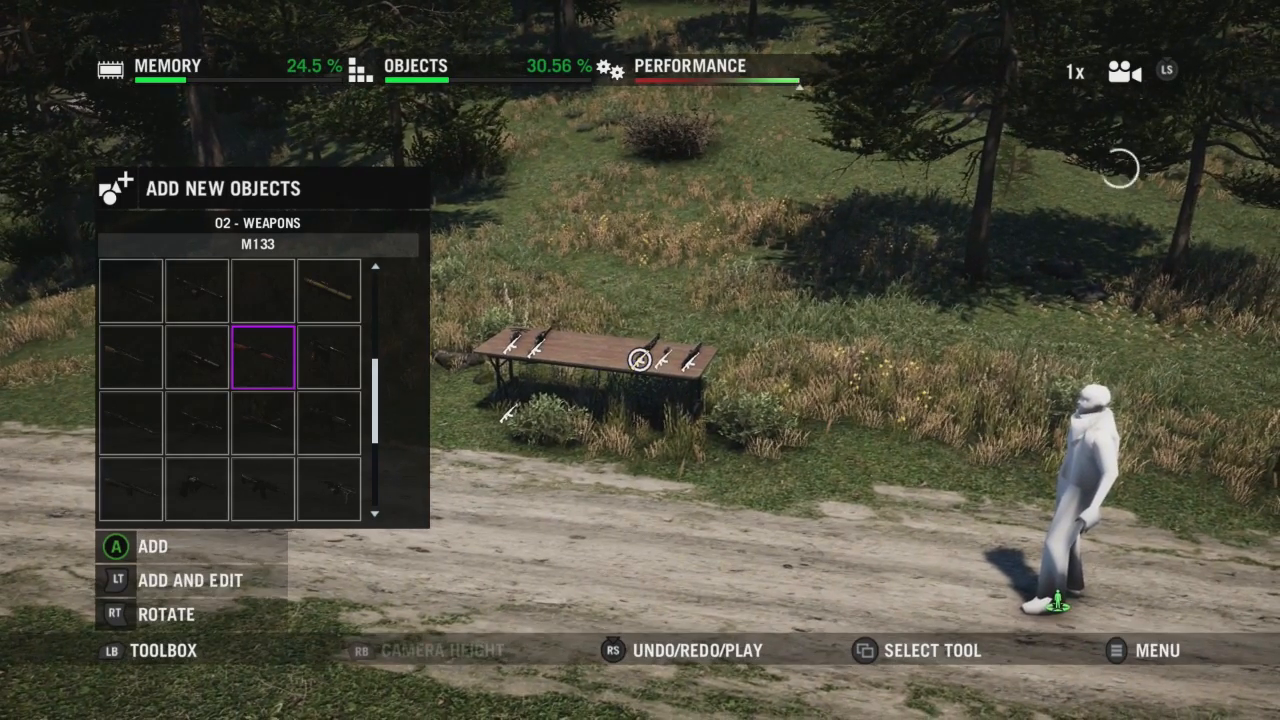
pyautogui.press('a')
pyautogui.press('d')
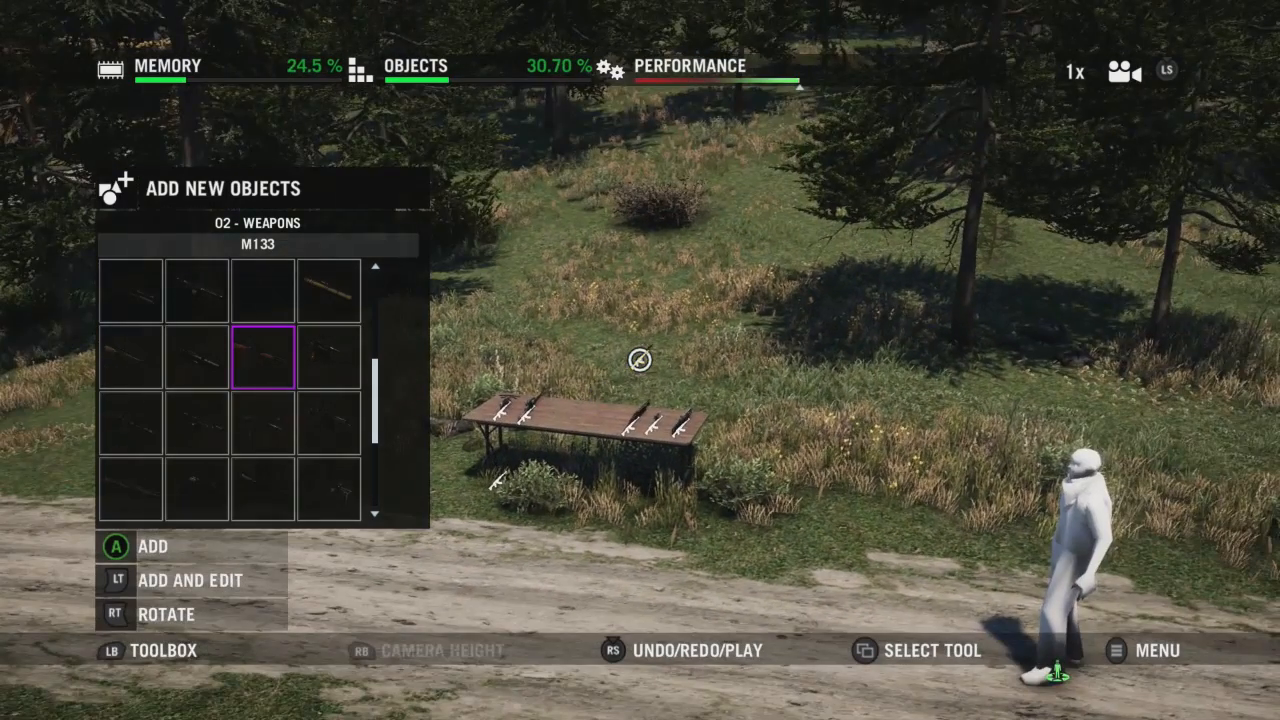
# Switch to the Ammo & Pickups list and place an Ammo Pile in the grass beside the Folding Table.
pyautogui.press('Escape')
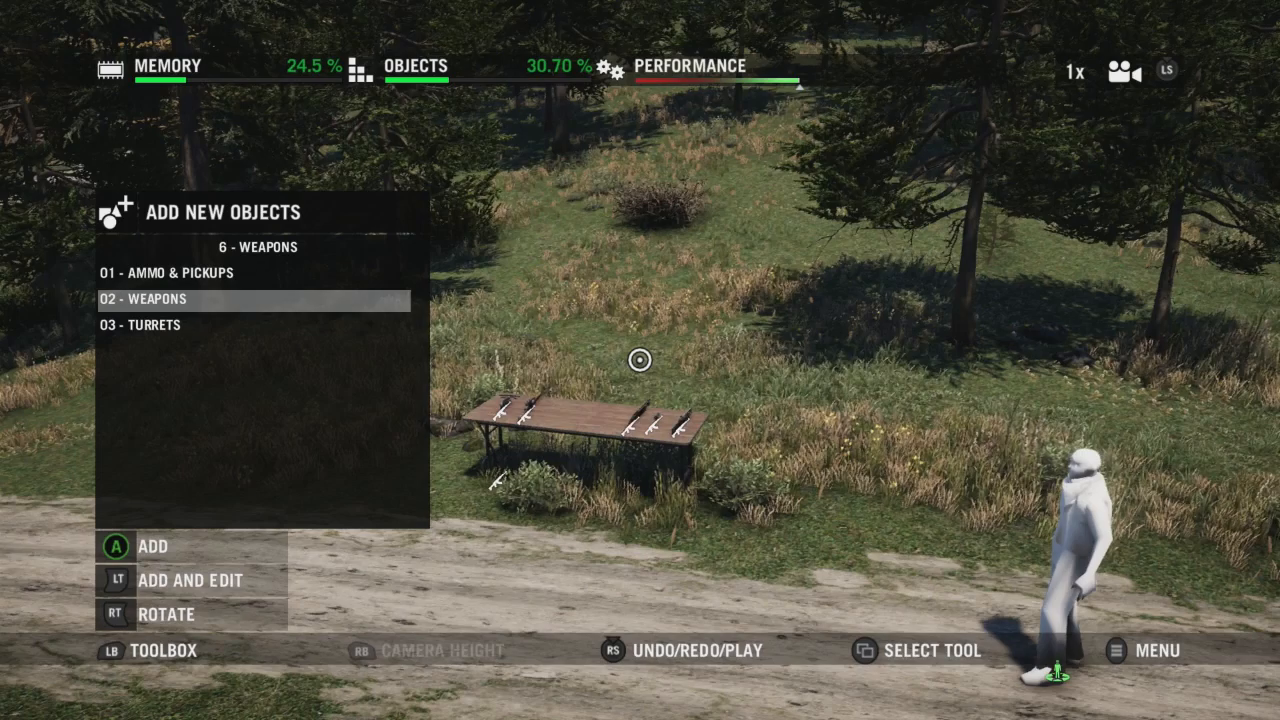
pyautogui.press('Up')
pyautogui.press('Return')
pyautogui.press('d')
pyautogui.press('w')
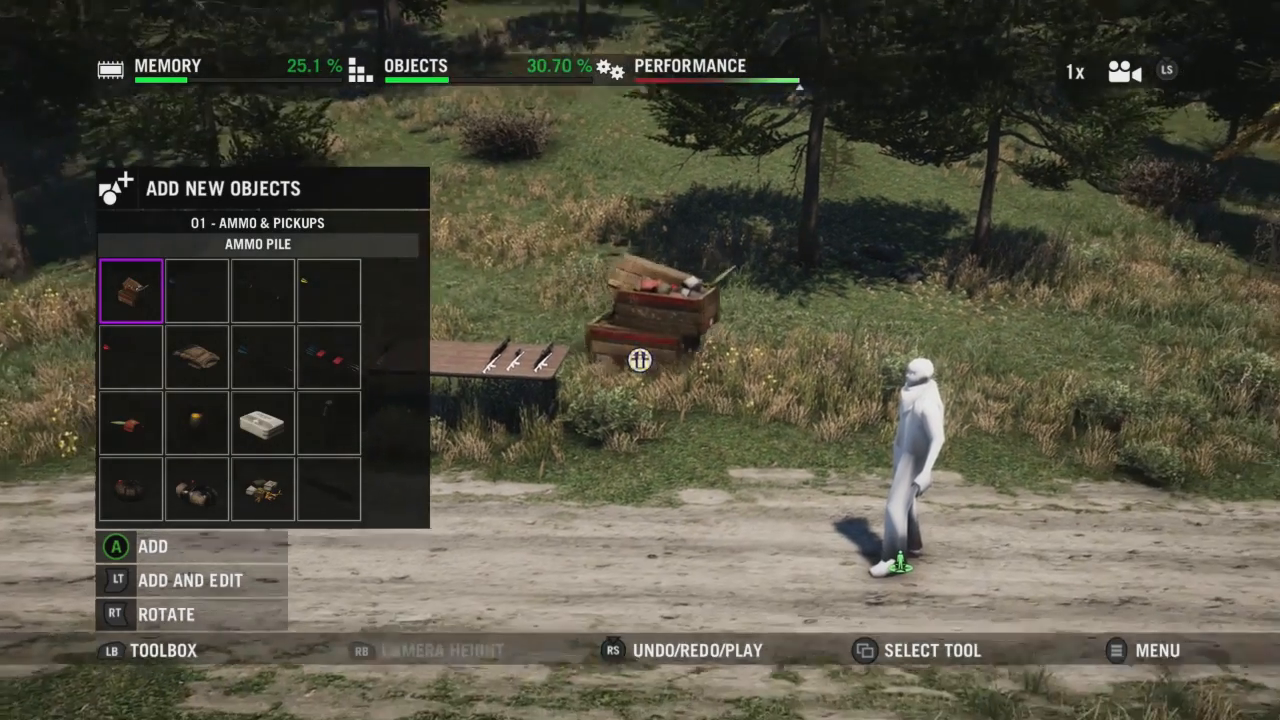
pyautogui.click(640, 361)
# Place a row of five Throwing Knives along the middle of the Folding Table, then leave the Ammo & Pickups list.
pyautogui.press('a')
pyautogui.press('s')
pyautogui.press('Down')
pyautogui.press('Right')
pyautogui.press('Down')
pyautogui.press('Left')
pyautogui.press('Up')
pyautogui.press('Up')
pyautogui.press('Right')
pyautogui.press('Right')
pyautogui.press('Right')
pyautogui.press('Down')
pyautogui.press('Down')
pyautogui.press('Down')
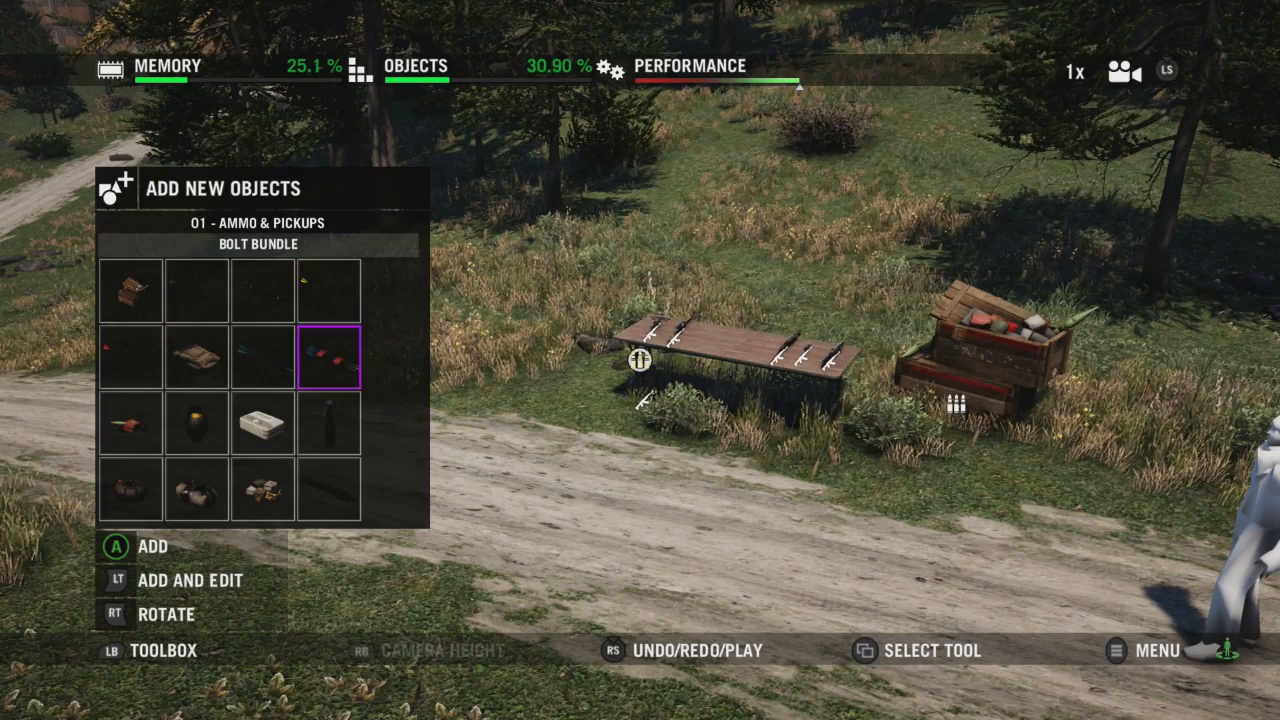
pyautogui.press('Left')
pyautogui.press('Down')
pyautogui.press('Left')
pyautogui.press('Left')
pyautogui.press('Right')
pyautogui.press('Up')
pyautogui.press('Right')
pyautogui.press('Right')
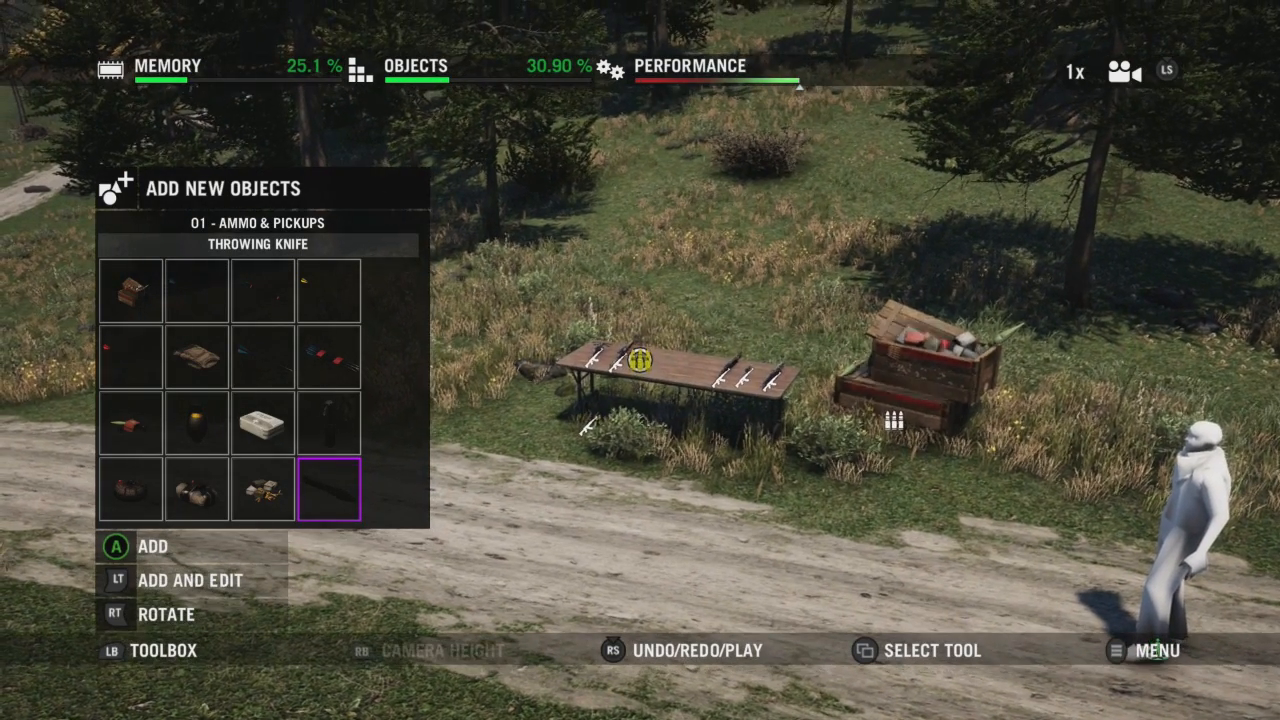
pyautogui.click(640, 359)
pyautogui.click(640, 359)
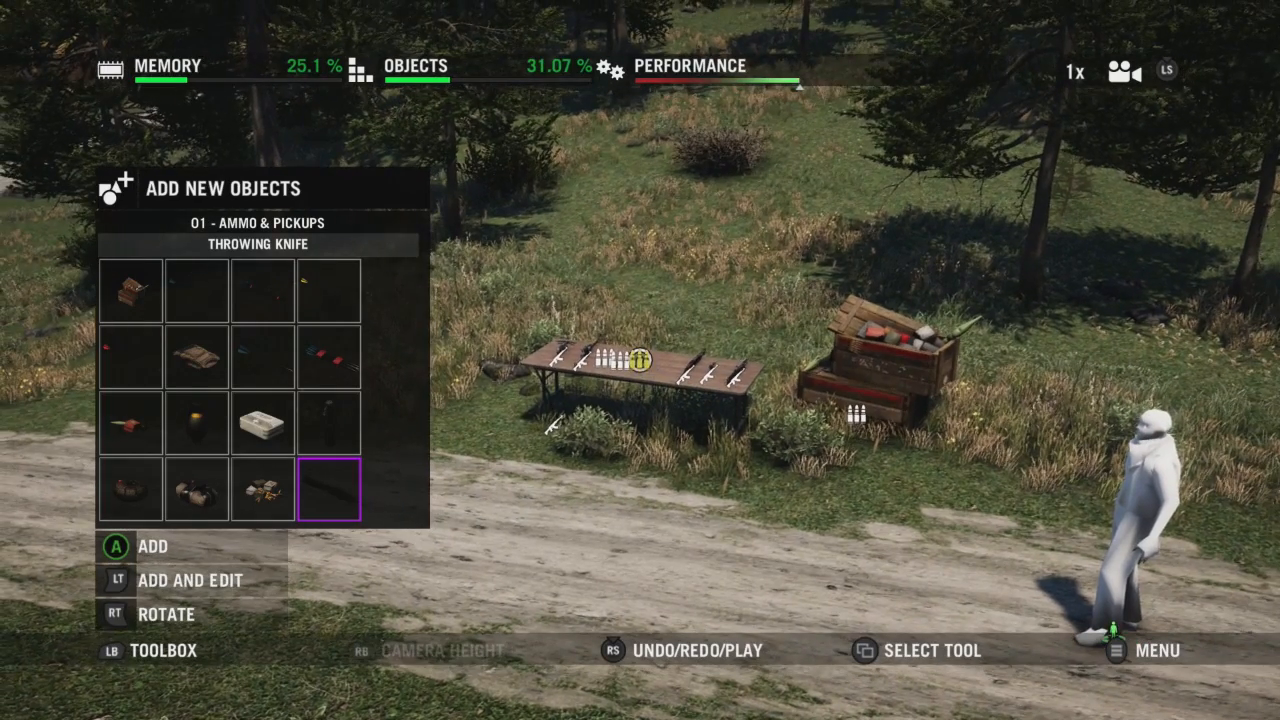
pyautogui.click(640, 359)
pyautogui.click(640, 359)
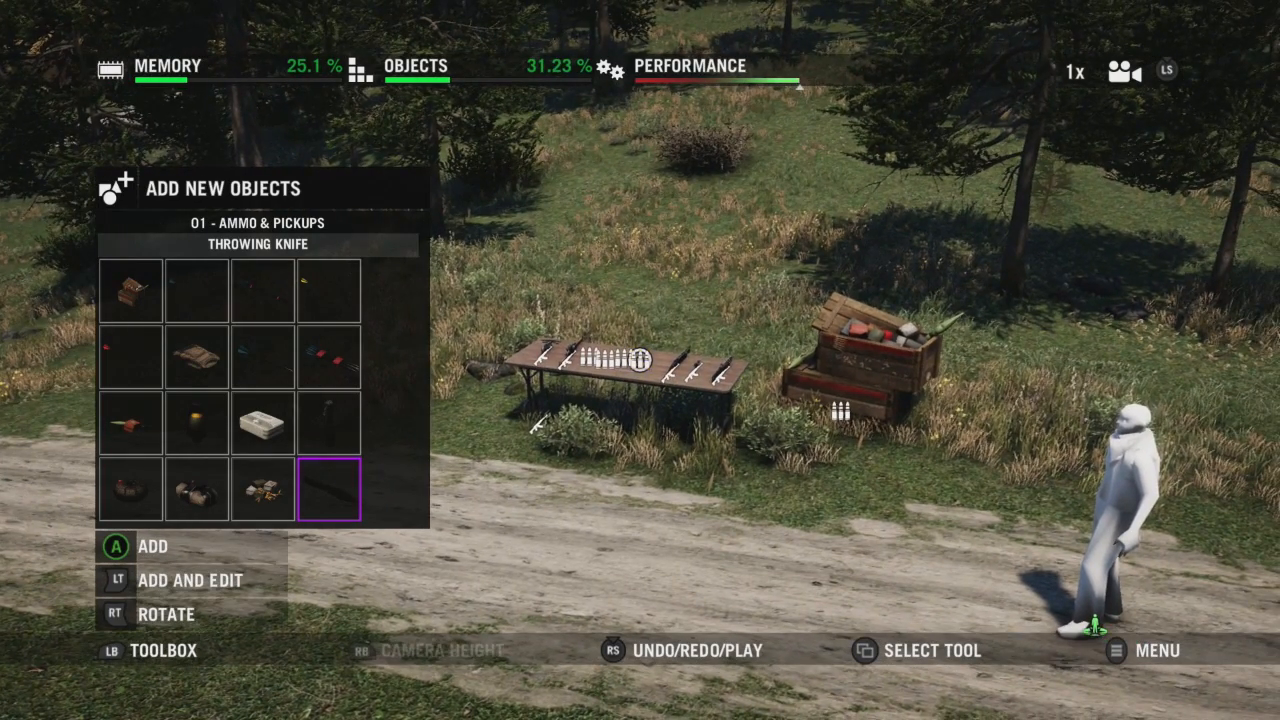
pyautogui.click(640, 359)
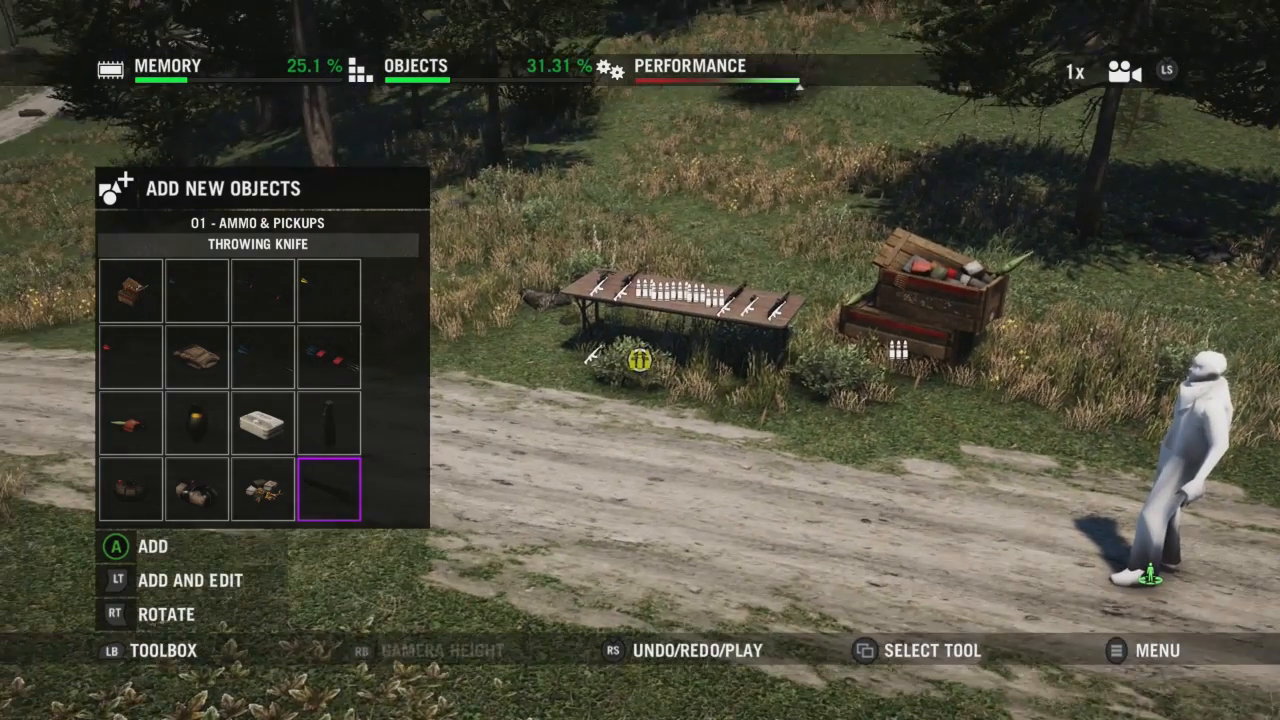
pyautogui.press('Escape')
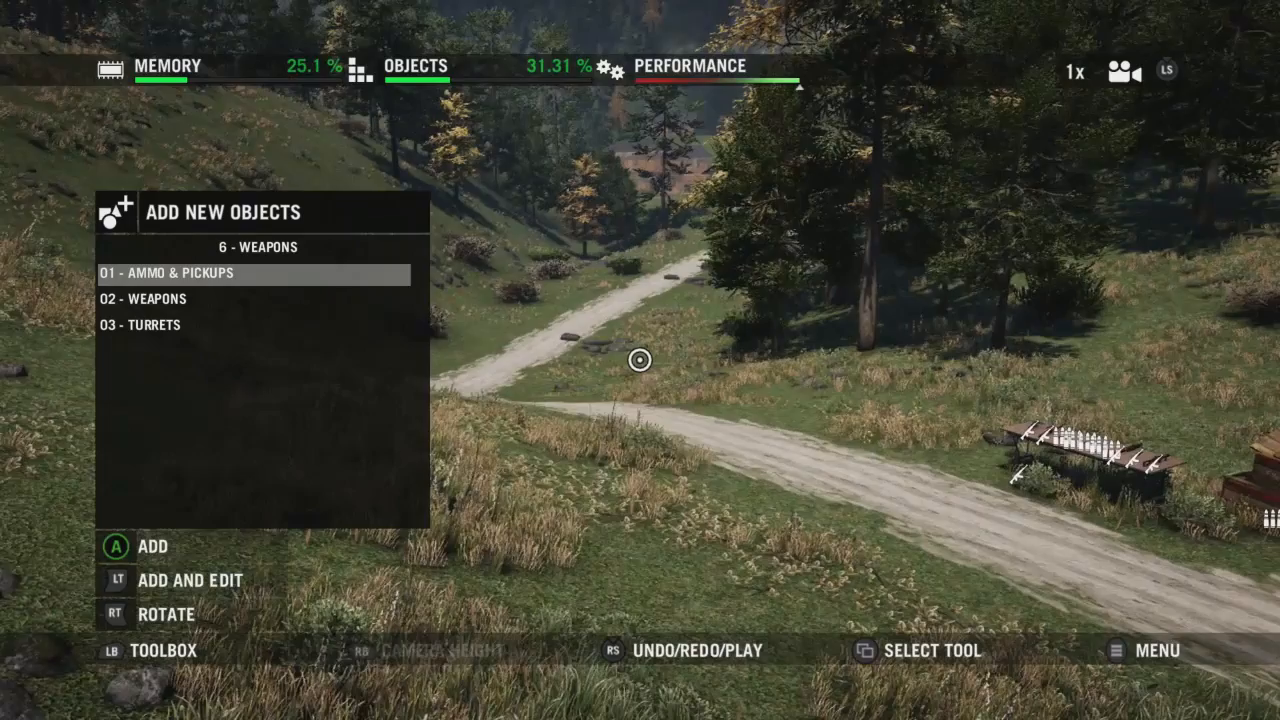
# Leave the Weapons category and switch to placing Enemy Wave 1 units.
pyautogui.press('Escape')
pyautogui.press('Escape')
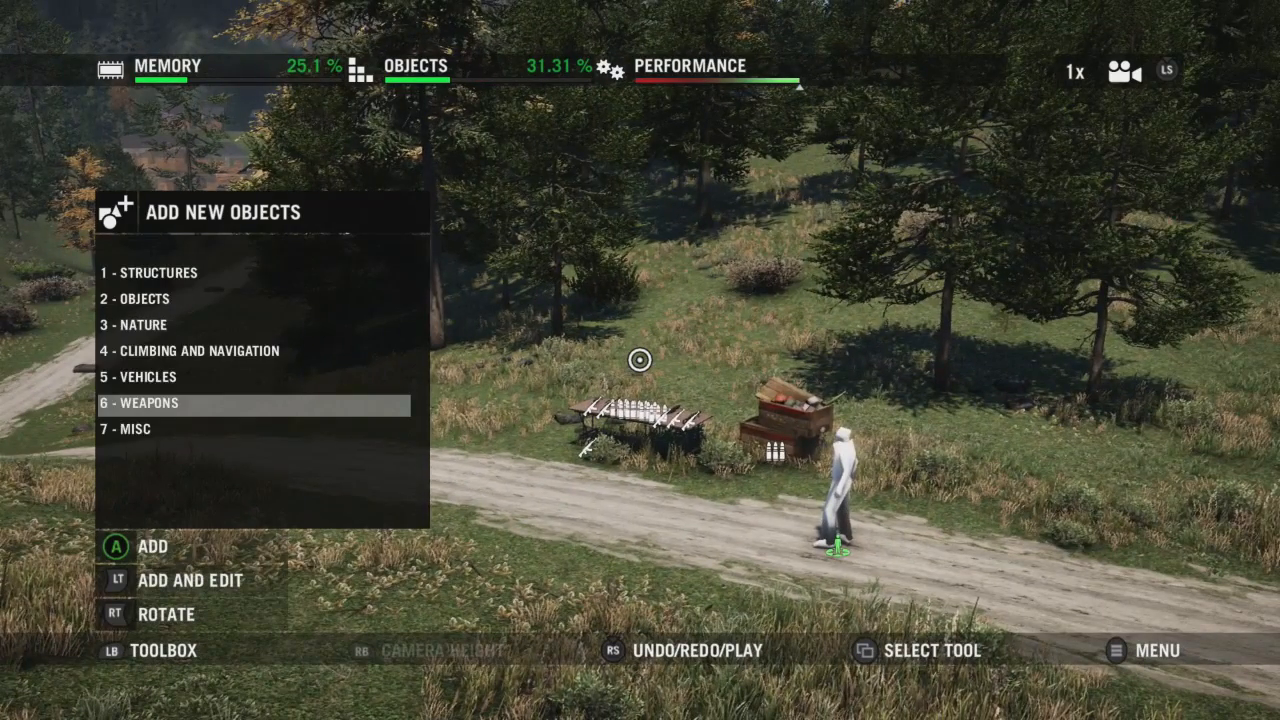
pyautogui.press('Left')
pyautogui.press('Return')
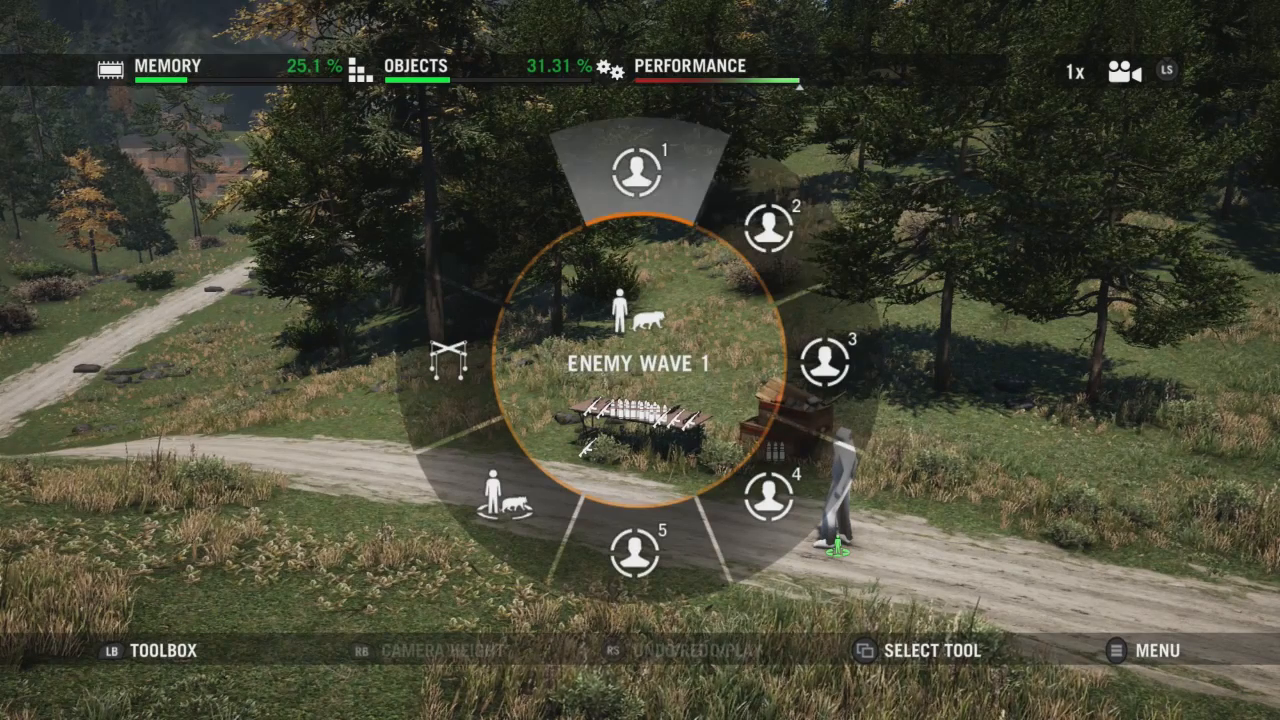
pyautogui.press('Return')
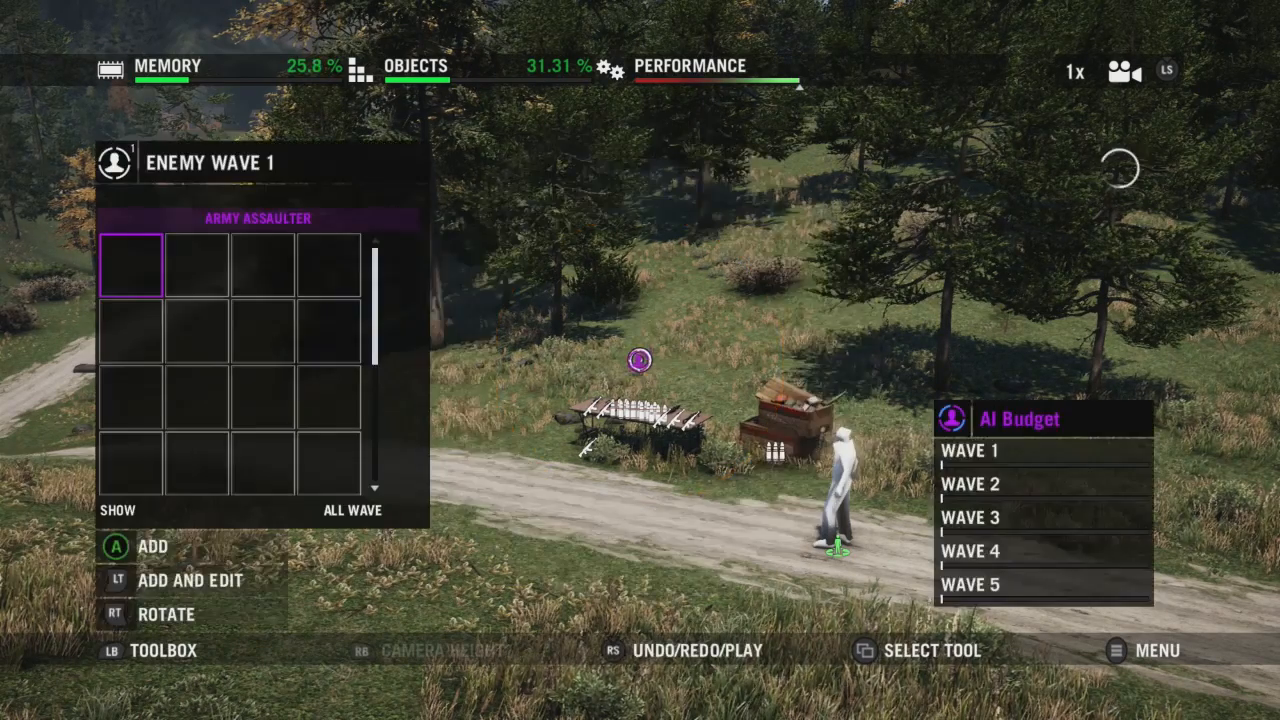
# Place Army Assaulters in the village, beside the dirt road and near the tent.
pyautogui.press('w')
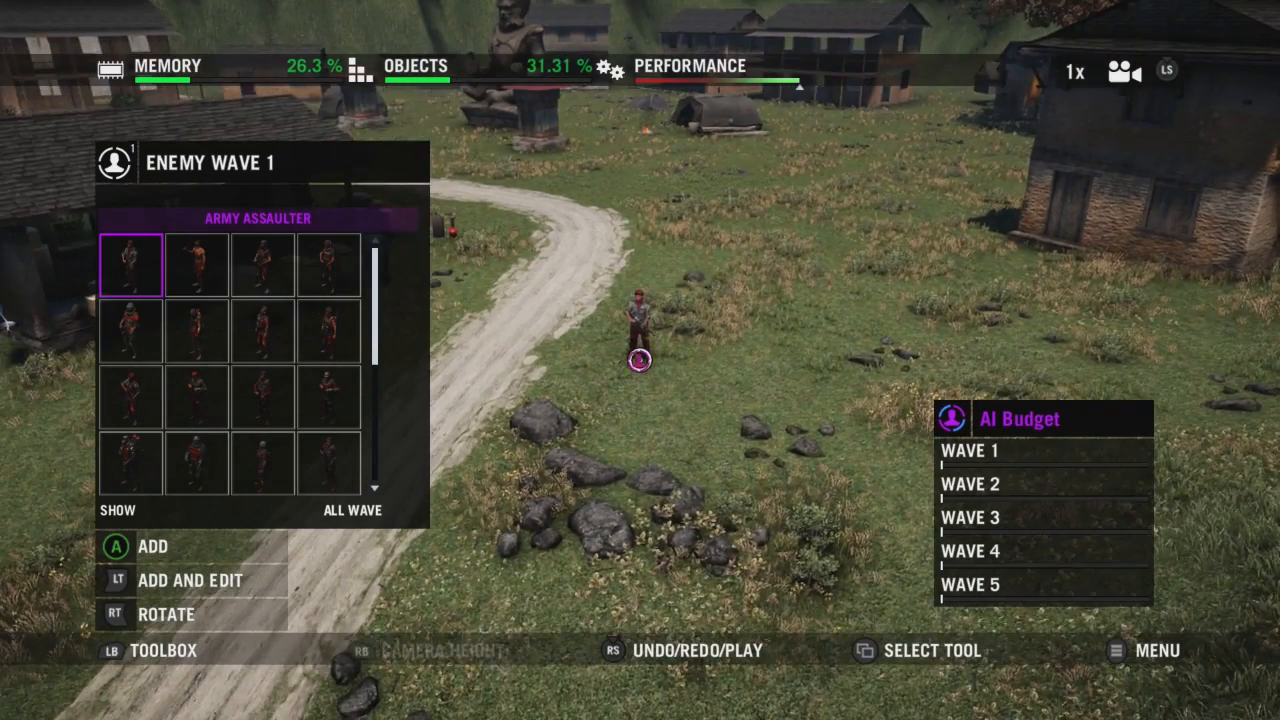
pyautogui.press('a')
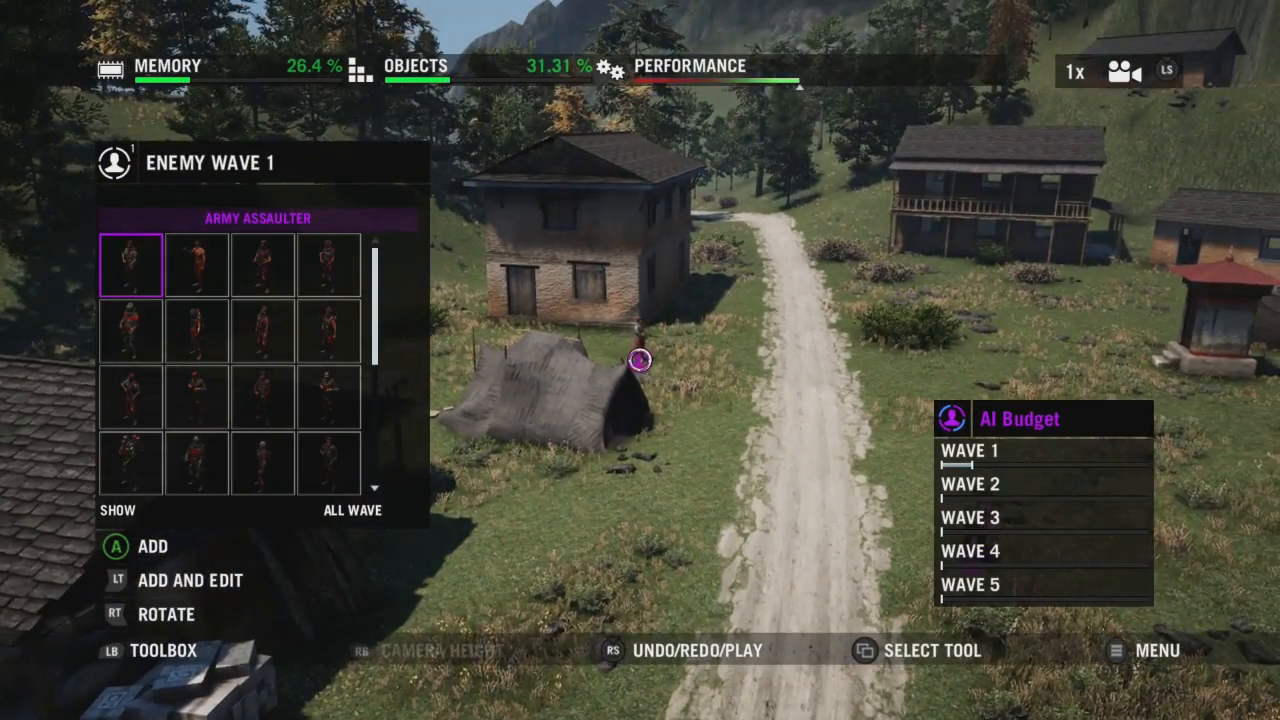
pyautogui.click(640, 360)
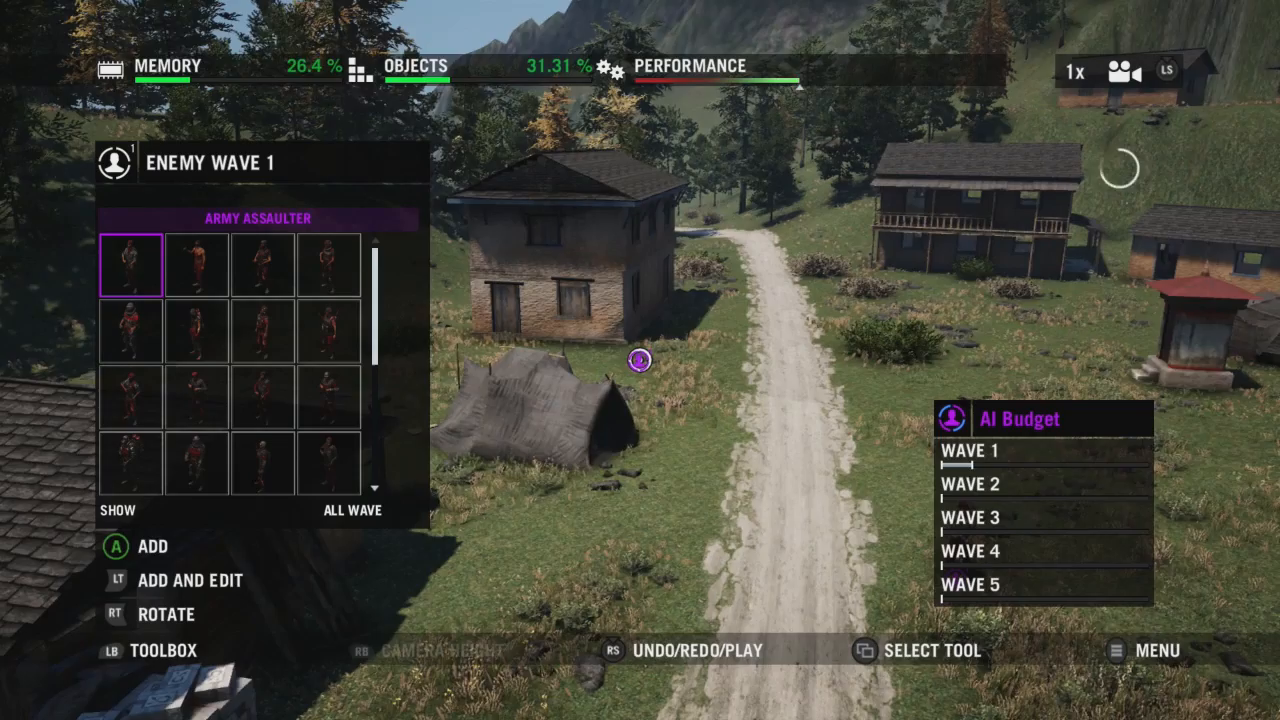
# Choose the Army Berserker and place one on the balcony of the two-storey house.
pyautogui.press('Right')
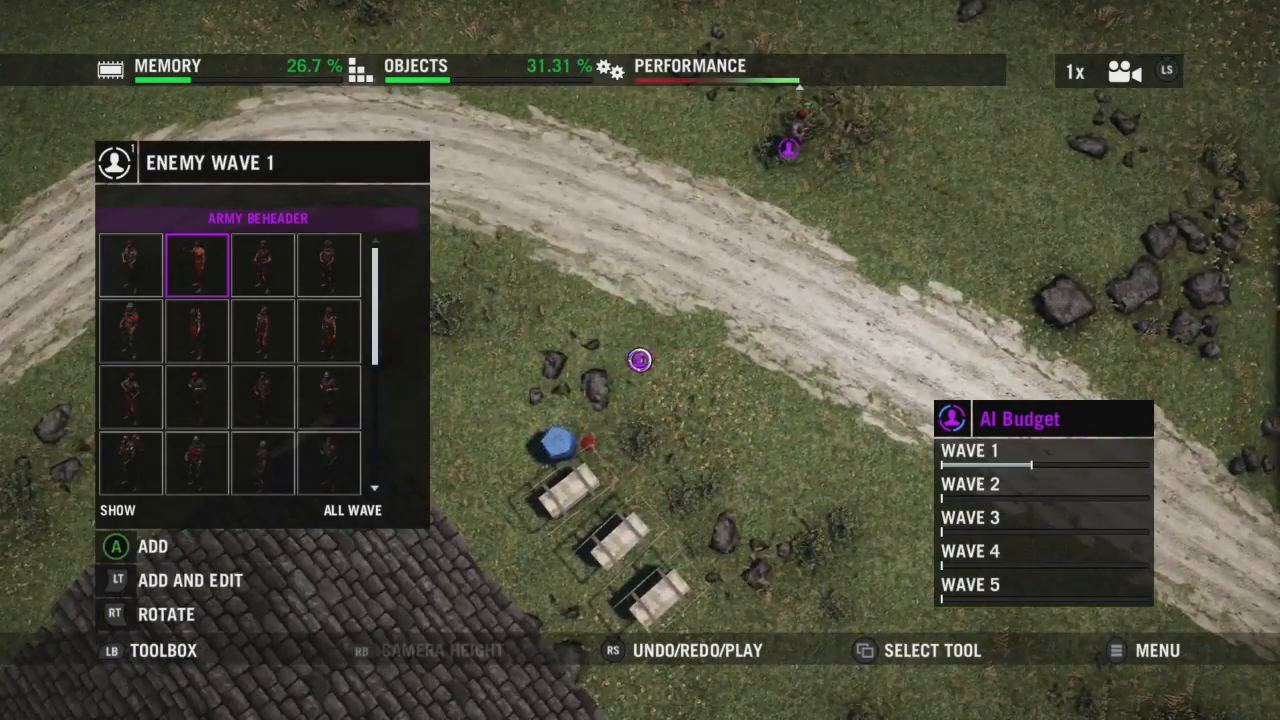
pyautogui.press('Right')
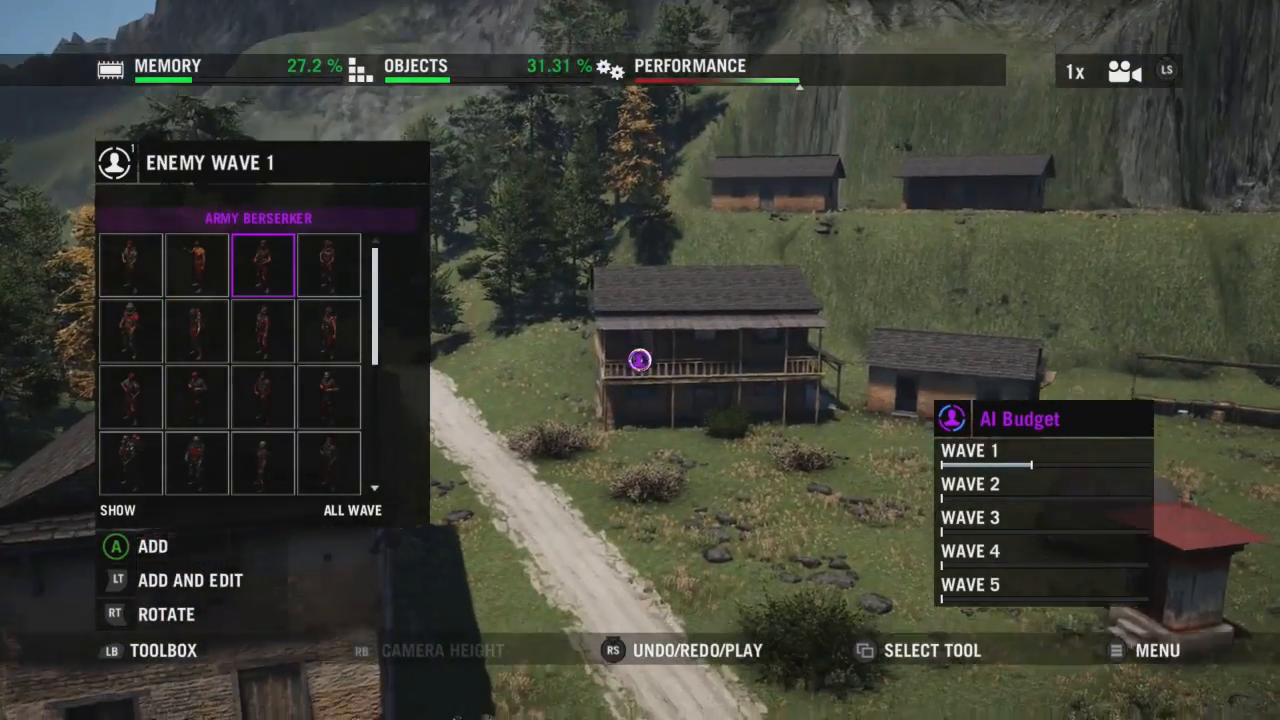
pyautogui.click(639, 360)
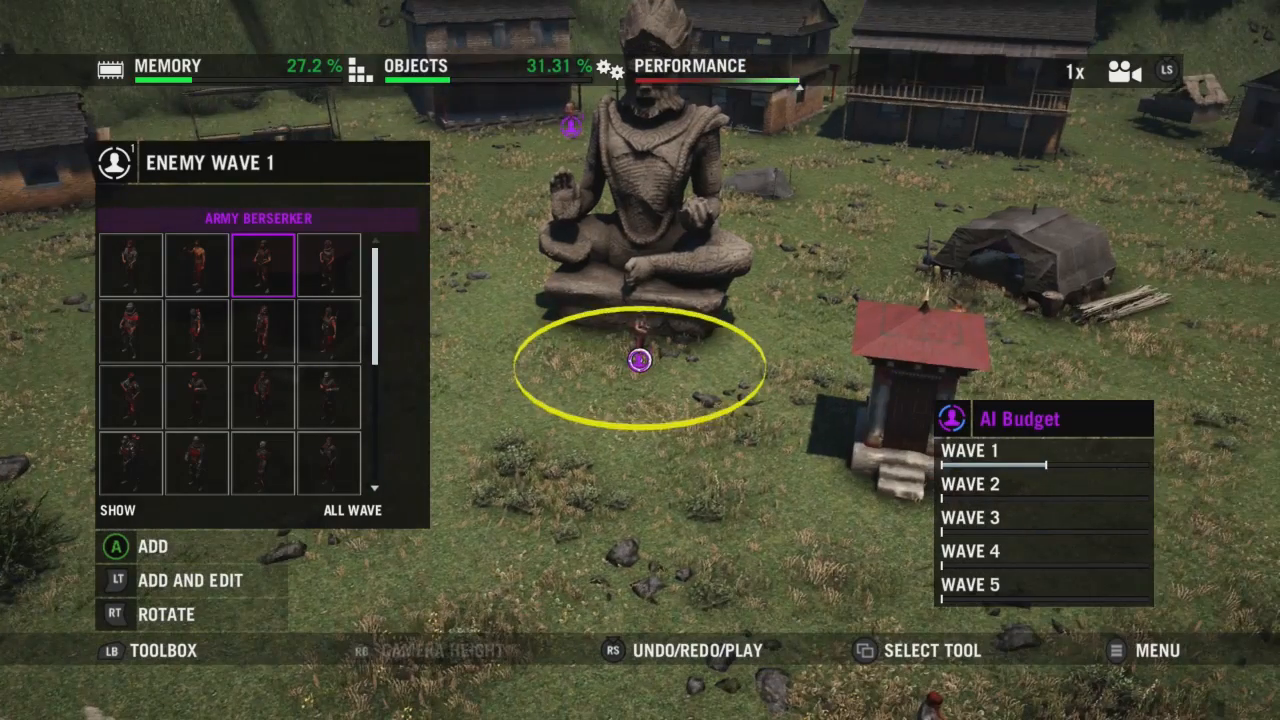
# Switch to the wave 2 Reinforcement units with the On Alarm trigger and place an Army Assaulter and an Army Beheader on opposite sides of the road.
pyautogui.press('Right')
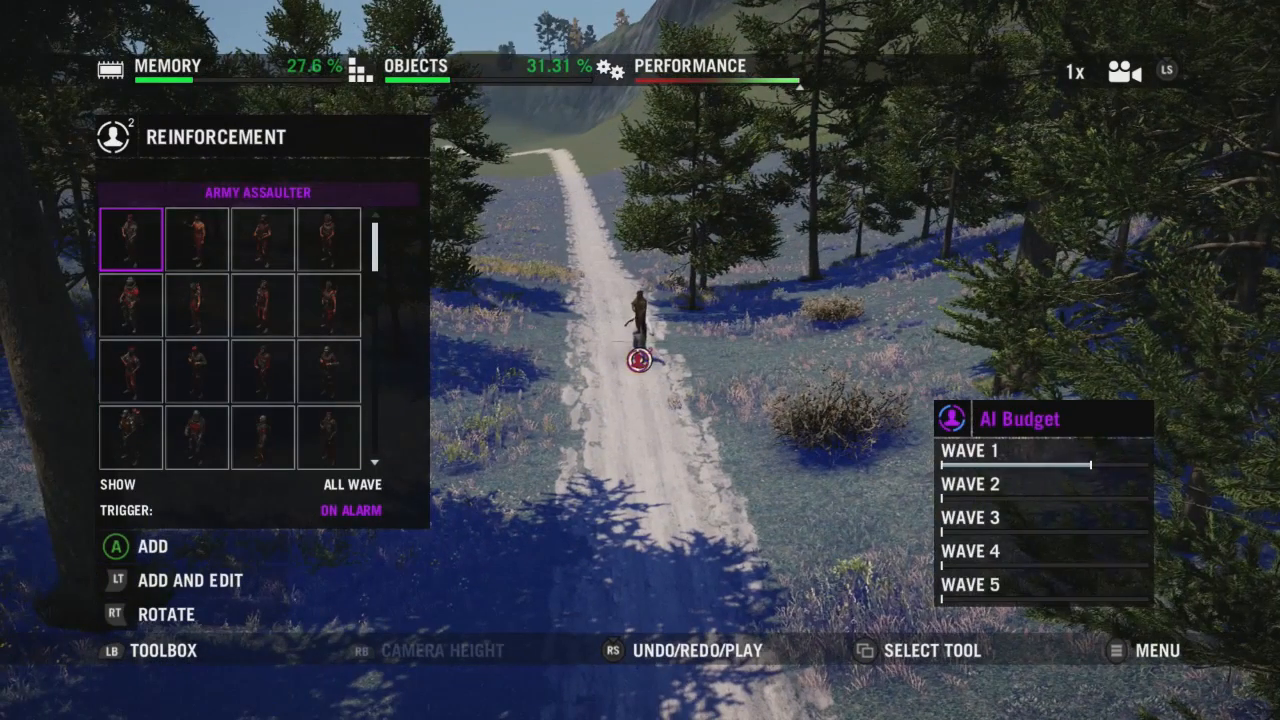
pyautogui.press('Up')
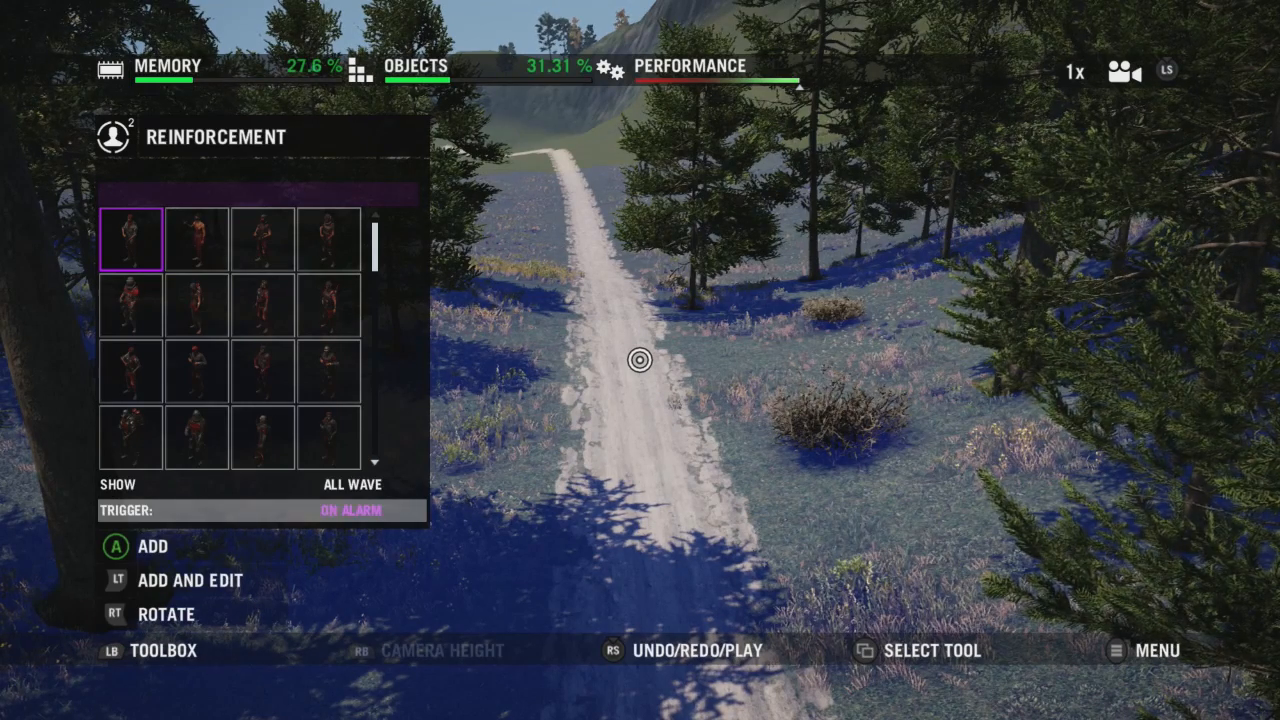
pyautogui.press('Up')
pyautogui.press('Down')
pyautogui.press('Down')
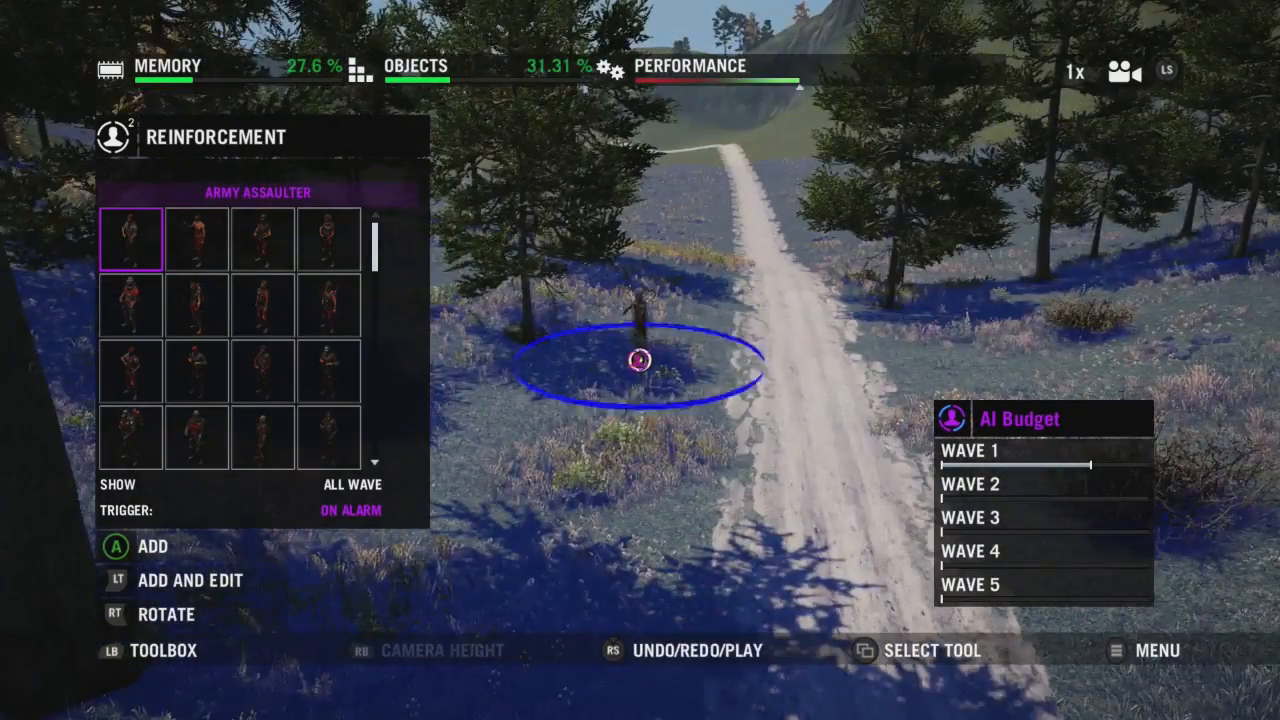
pyautogui.press('Right')
pyautogui.press('a')
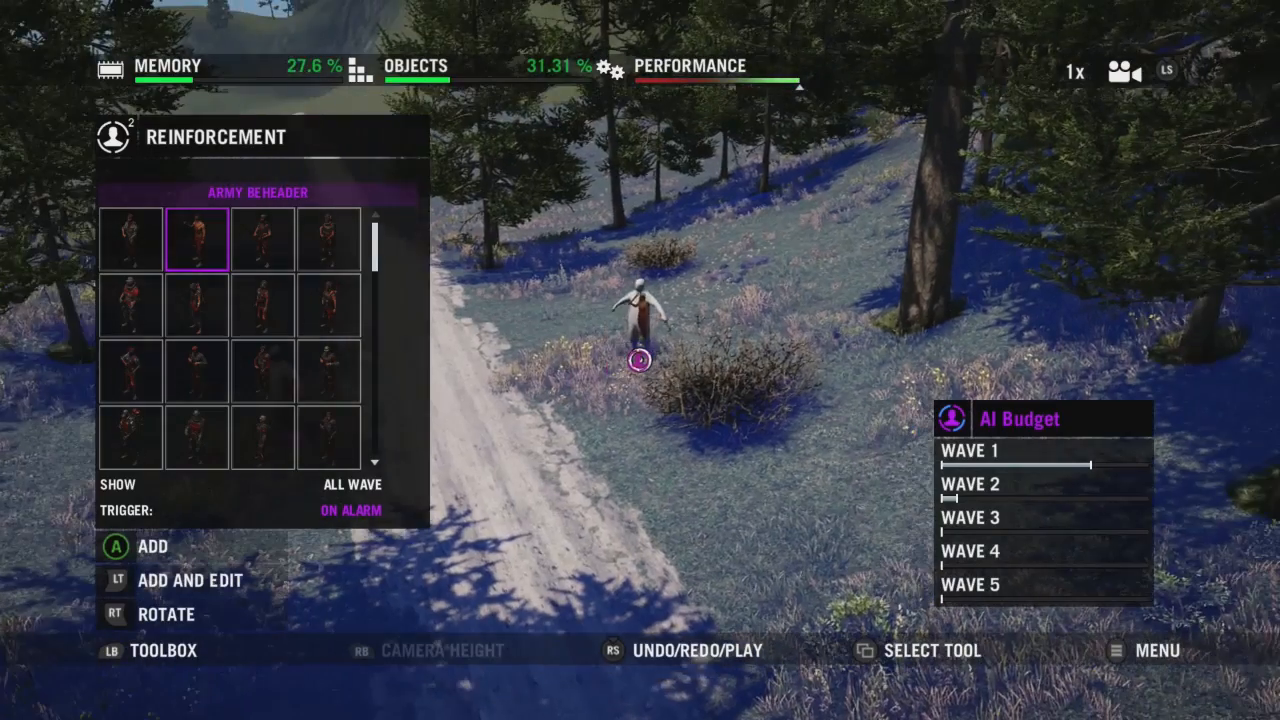
pyautogui.press('a')
# Add an Army Hunter to the reinforcement group on each side of the road.
pyautogui.press('Down')
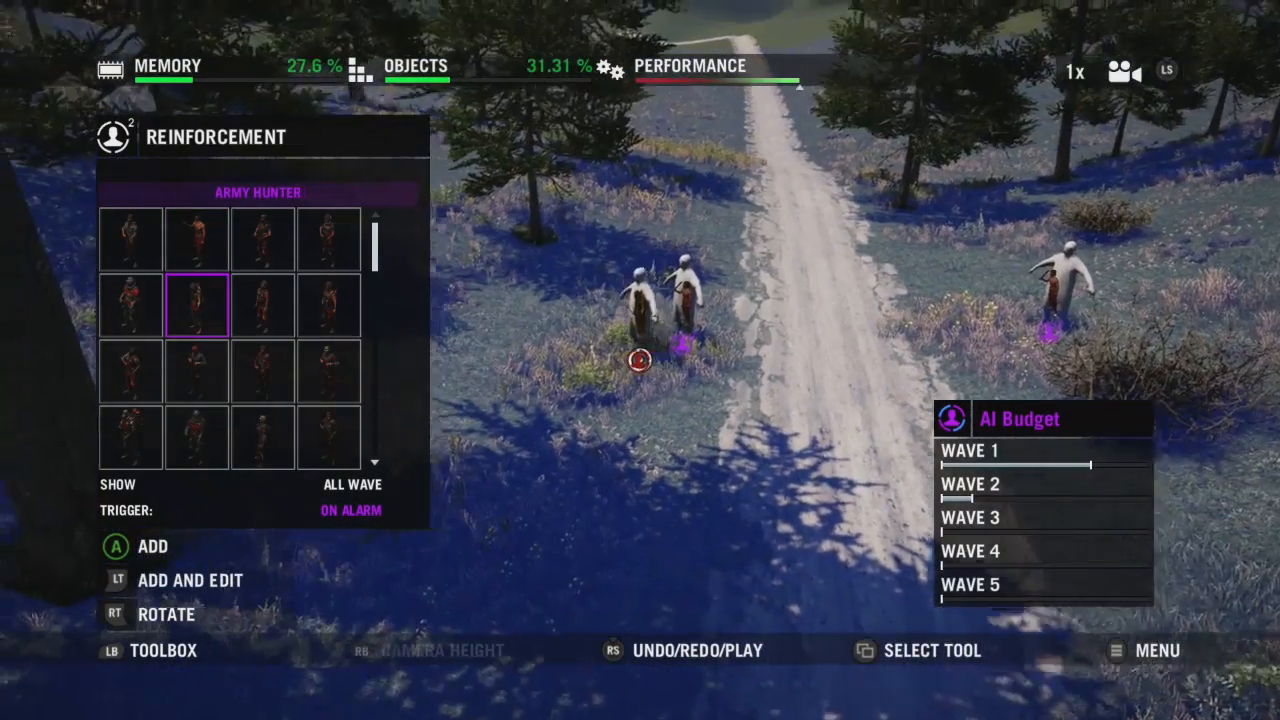
pyautogui.press('a')
pyautogui.press('a')
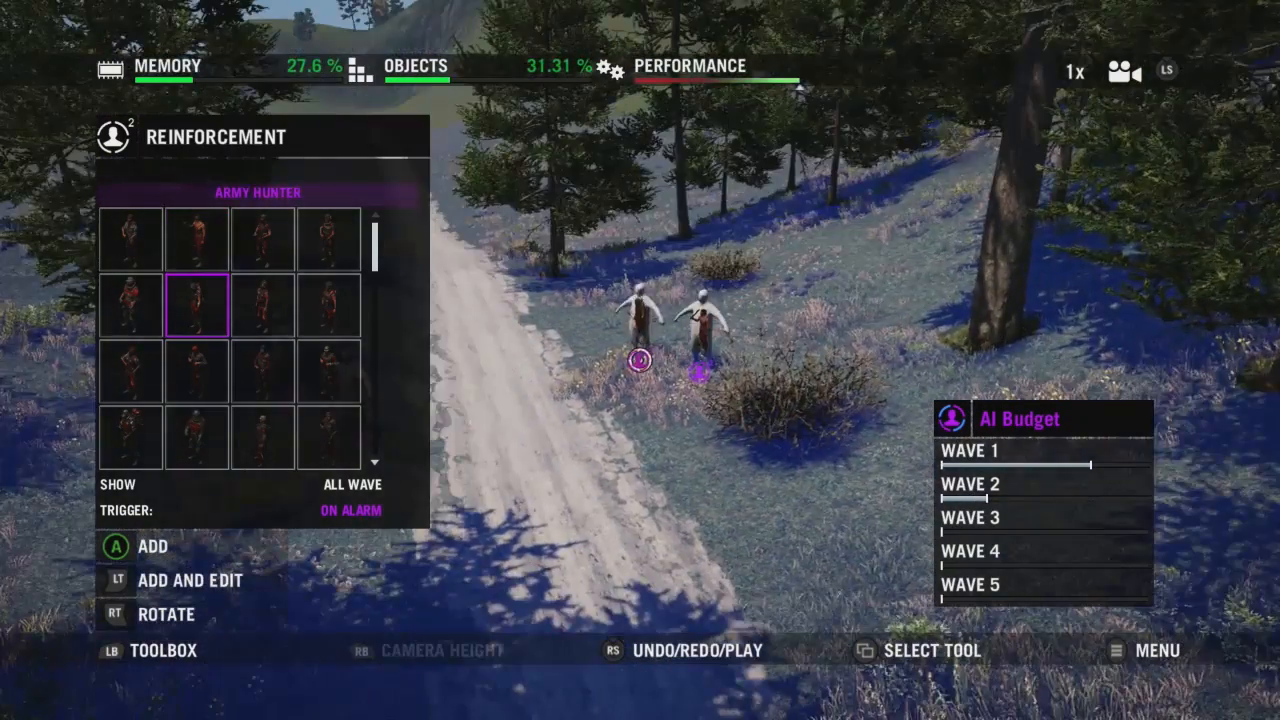
# Add Guard Assaulter and Guard Defender units to the reinforcement groups along the road.
pyautogui.press('Down')
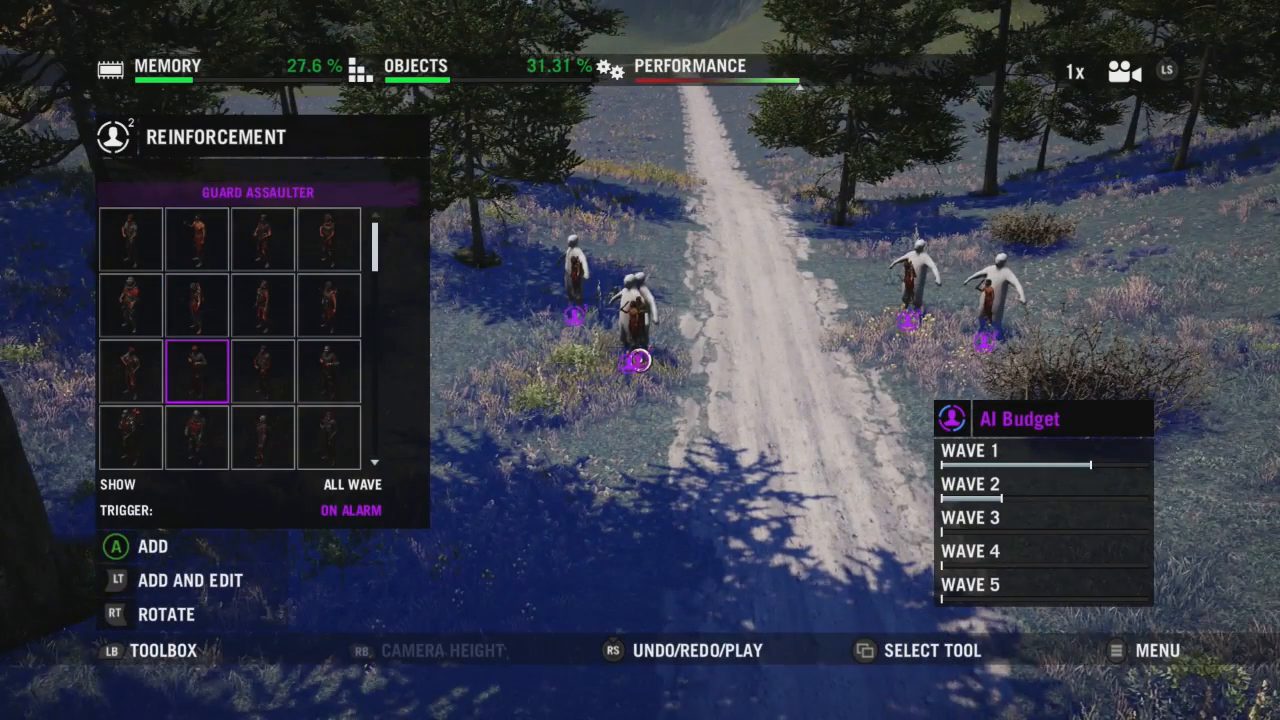
pyautogui.press('Right')
pyautogui.press('Right')
pyautogui.press('a')
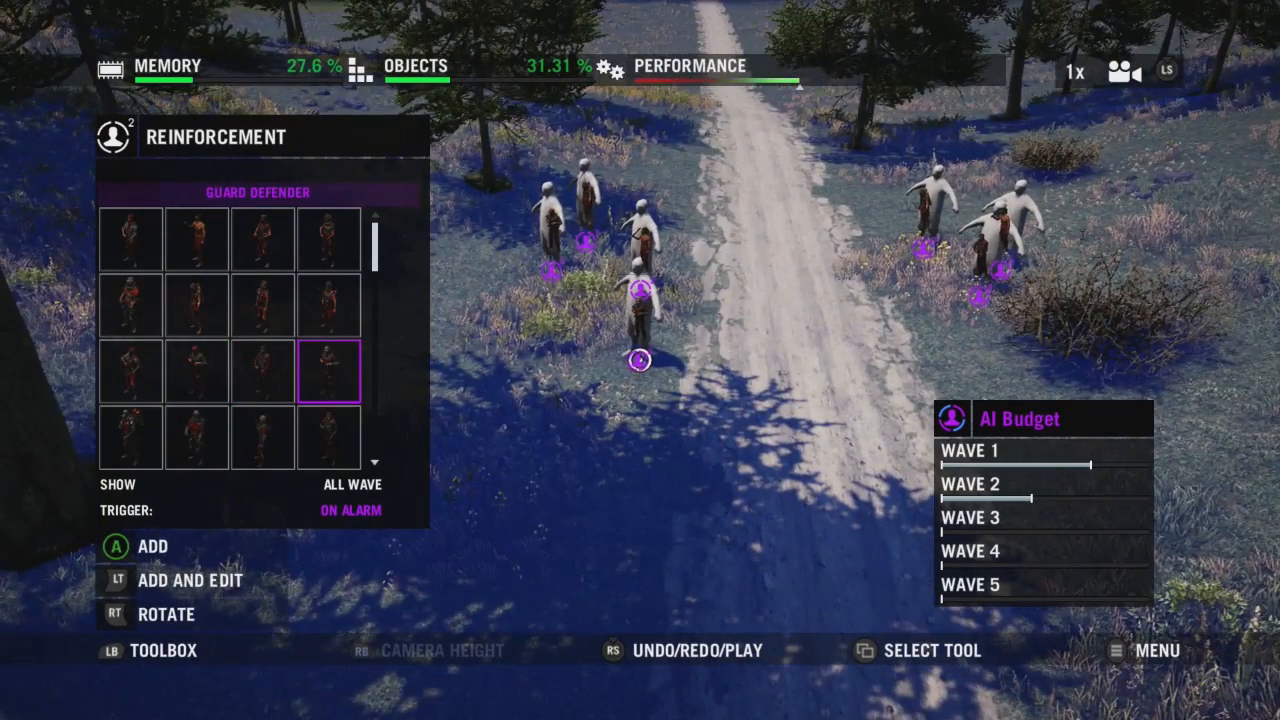
pyautogui.press('a')
# Add an Army Molotov to the reinforcement group on each side of the road.
pyautogui.press('Left')
pyautogui.press('Left')
pyautogui.press('Left')
pyautogui.press('Up')
pyautogui.press('Right')
pyautogui.press('Right')
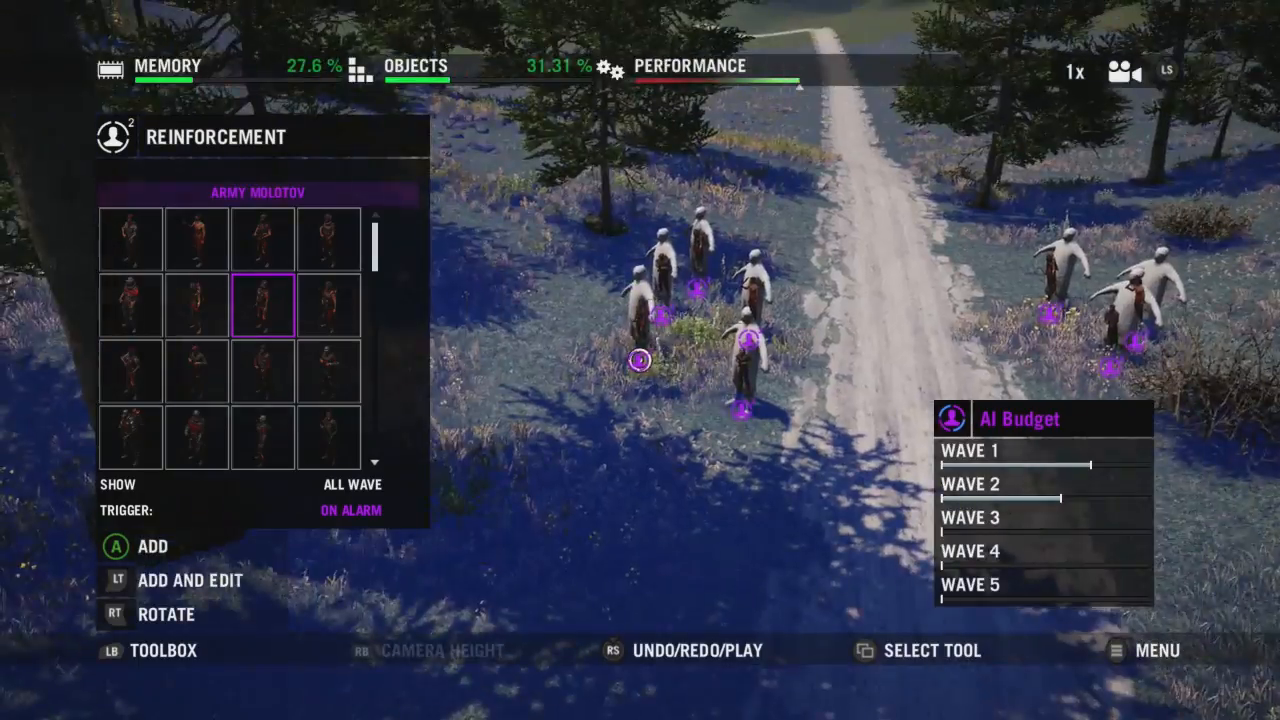
pyautogui.press('a')
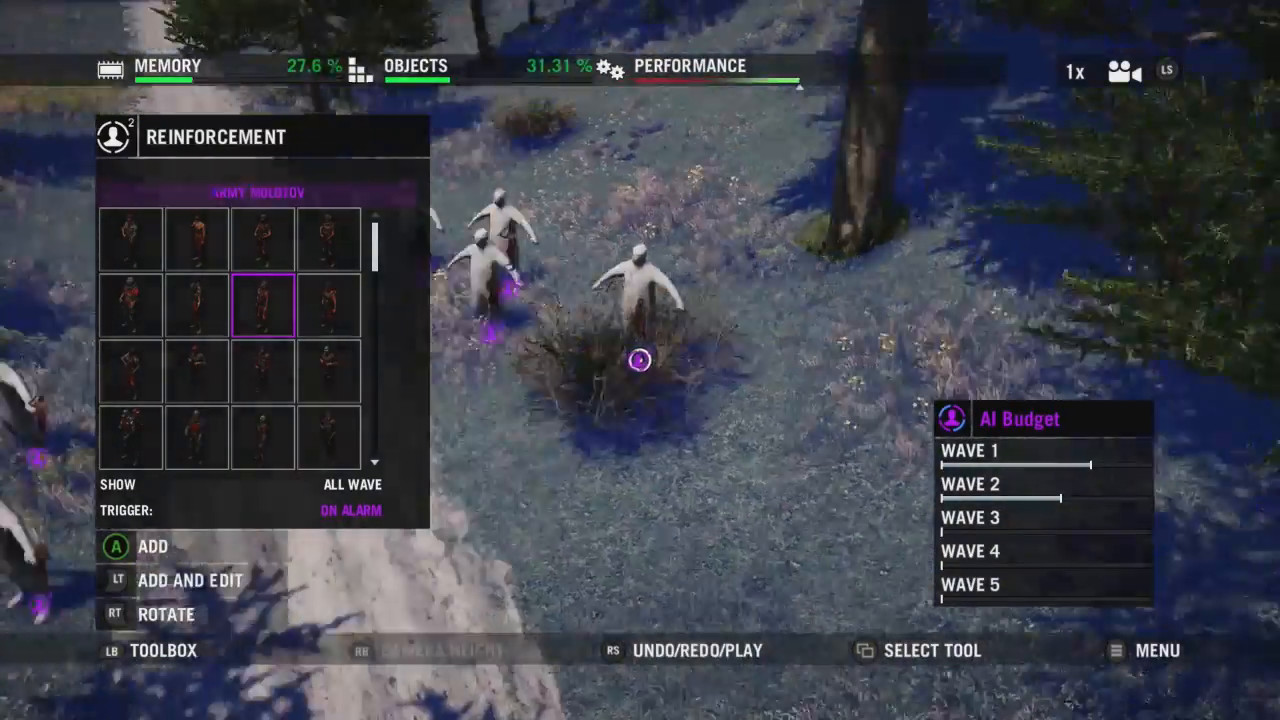
pyautogui.click(639, 360)
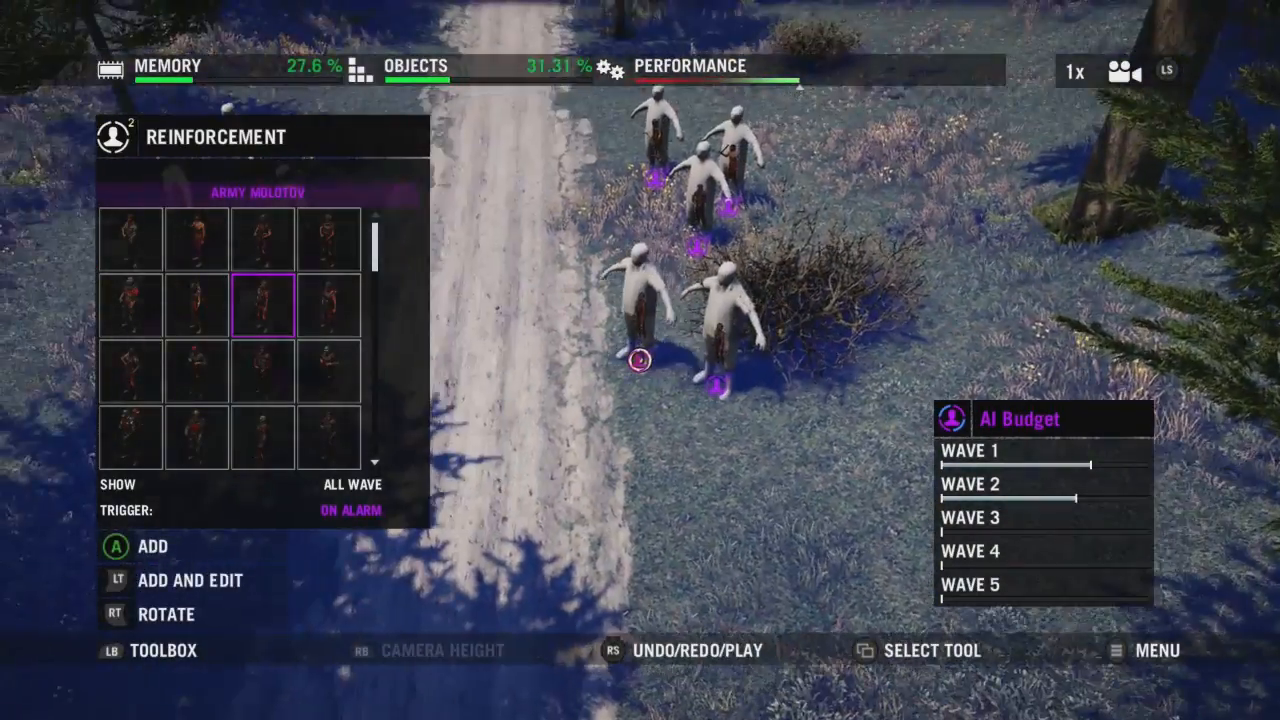
# Place a Guard Heavy Flamer behind the roadside bush with the reinforcement group.
pyautogui.press('Down')
pyautogui.press('Down')
pyautogui.press('Left')
pyautogui.press('Left')
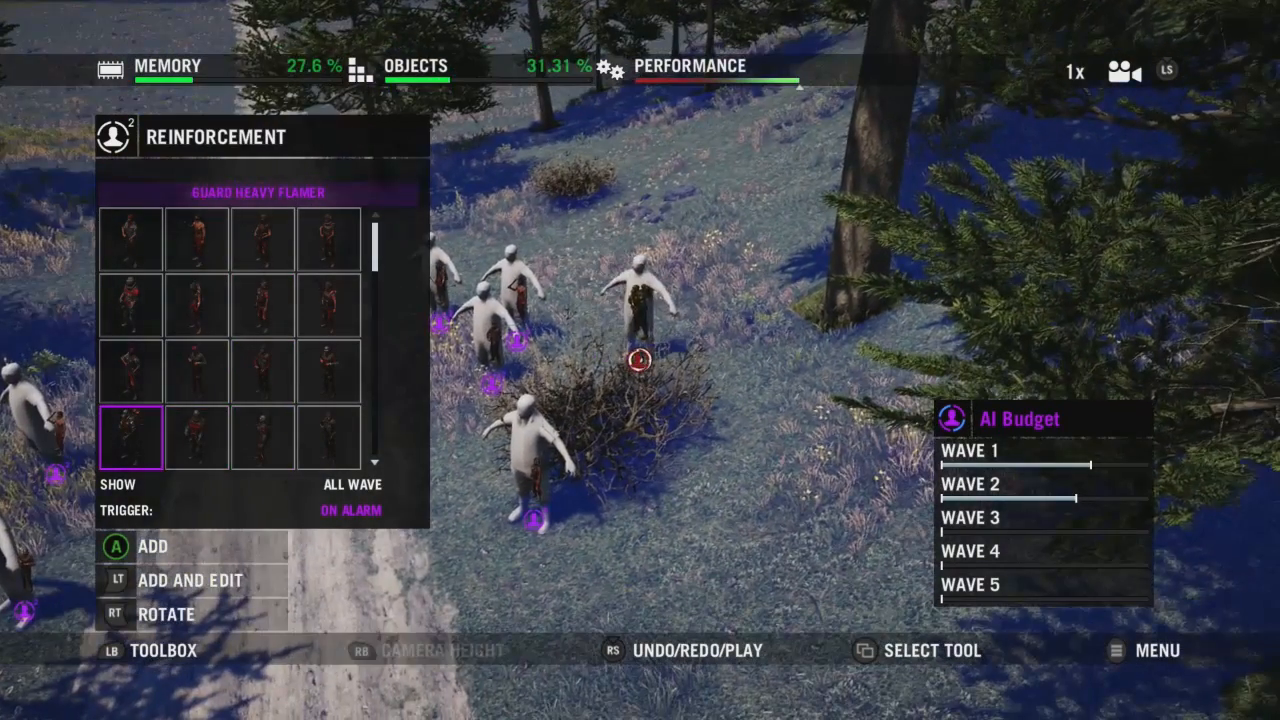
pyautogui.click(639, 360)
# Look through the Guard, Shangri La and Army entries of the Reinforcement list for another enemy type.
pyautogui.press('Right')
pyautogui.press('Right')
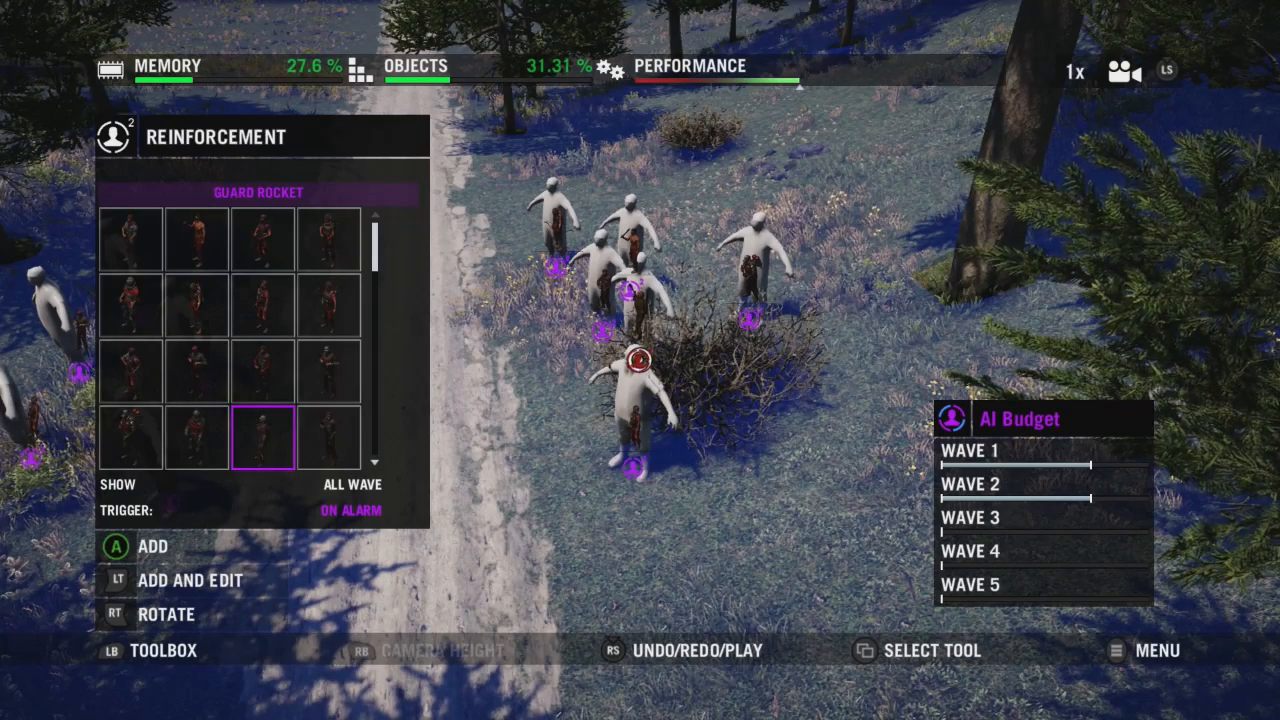
pyautogui.press('Right')
pyautogui.press('Left')
pyautogui.press('Left')
pyautogui.press('Up')
pyautogui.press('Down')
pyautogui.press('Down')
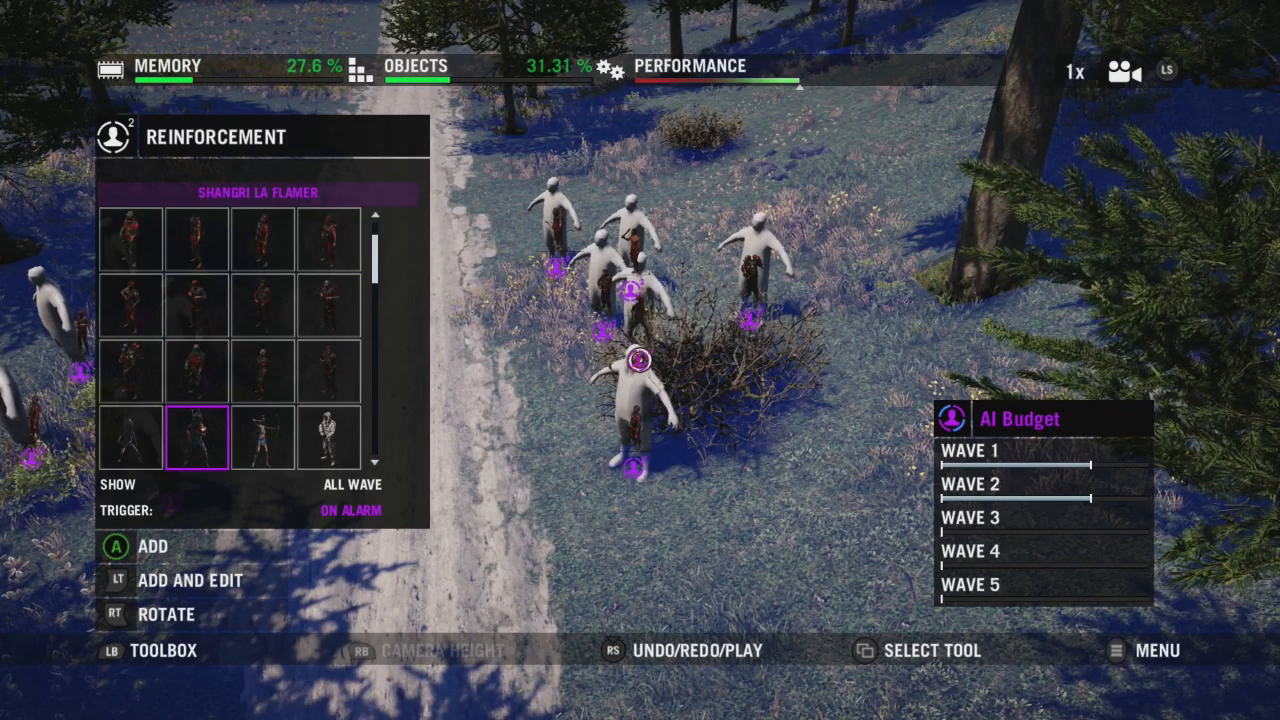
pyautogui.press('Up')
pyautogui.press('Up')
pyautogui.press('Up')
pyautogui.press('Up')
pyautogui.press('Right')
pyautogui.press('Right')
pyautogui.press('Down')
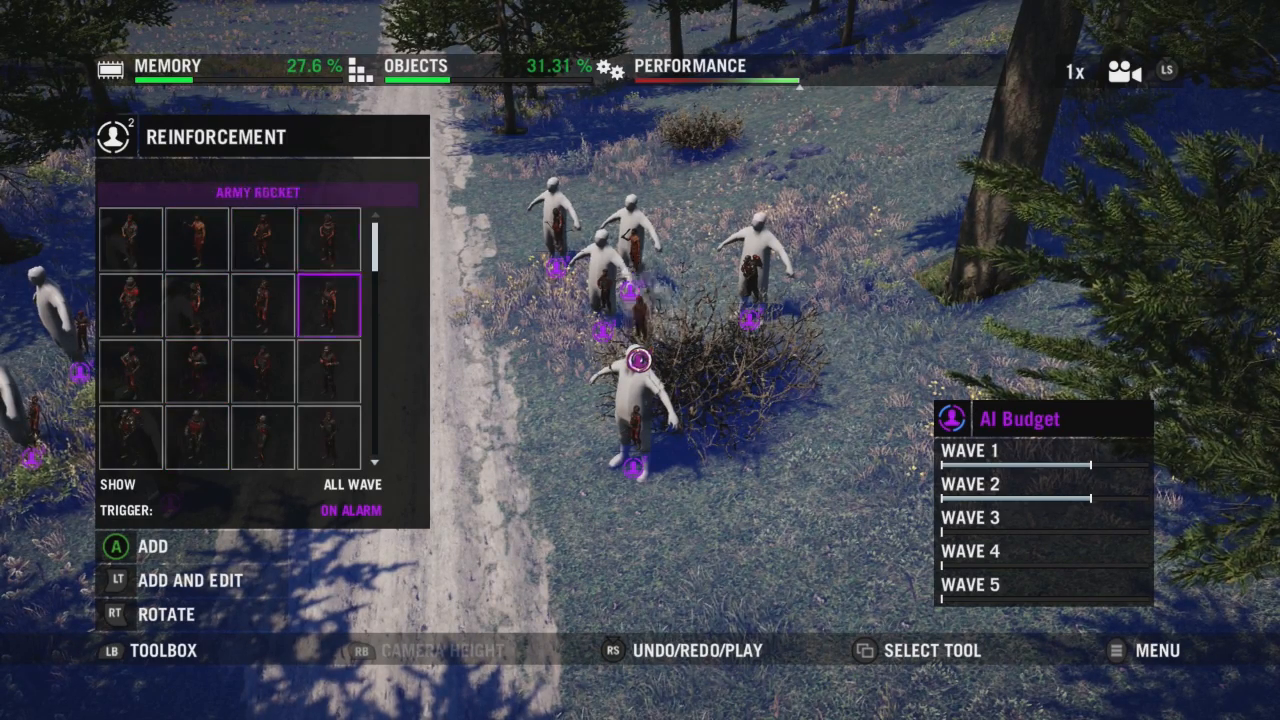
# Choose the Army Berserker and place one with the reinforcement group on each side of the road.
pyautogui.press('Left')
pyautogui.press('Up')
pyautogui.press('Right')
pyautogui.press('Up')
pyautogui.press('Down')
pyautogui.press('Right')
pyautogui.press('Right')
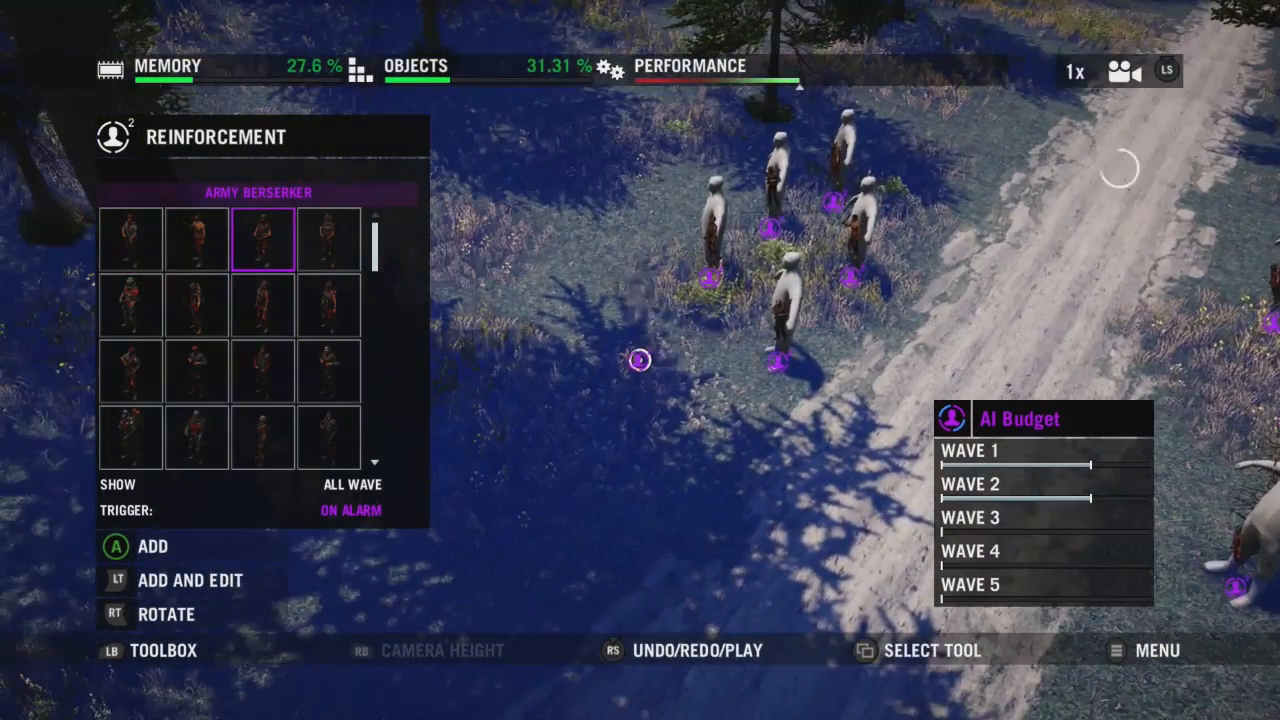
pyautogui.click(640, 360)
pyautogui.click(640, 360)
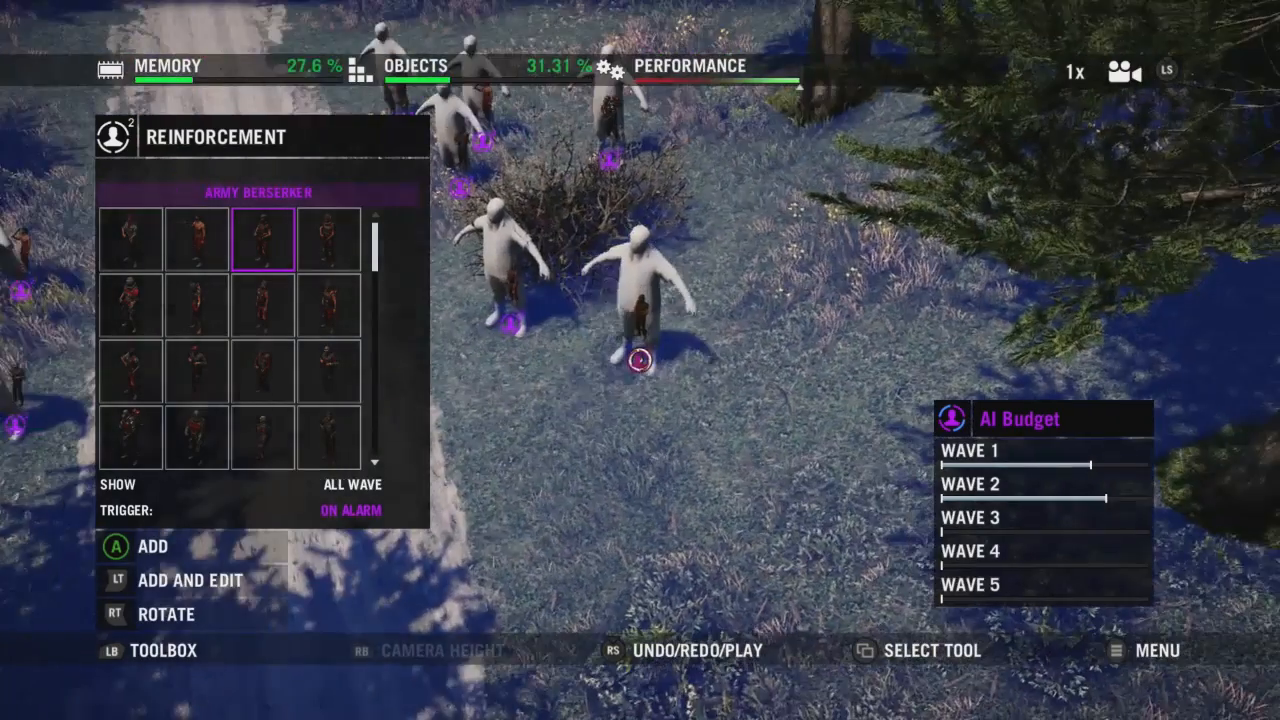
pyautogui.click(640, 360)
# Browse down the Reinforcement list past the Snow Guard soldiers to the crewed vehicles and boats.
pyautogui.press('Up')
pyautogui.press('Down')
pyautogui.press('Left')
pyautogui.press('Up')
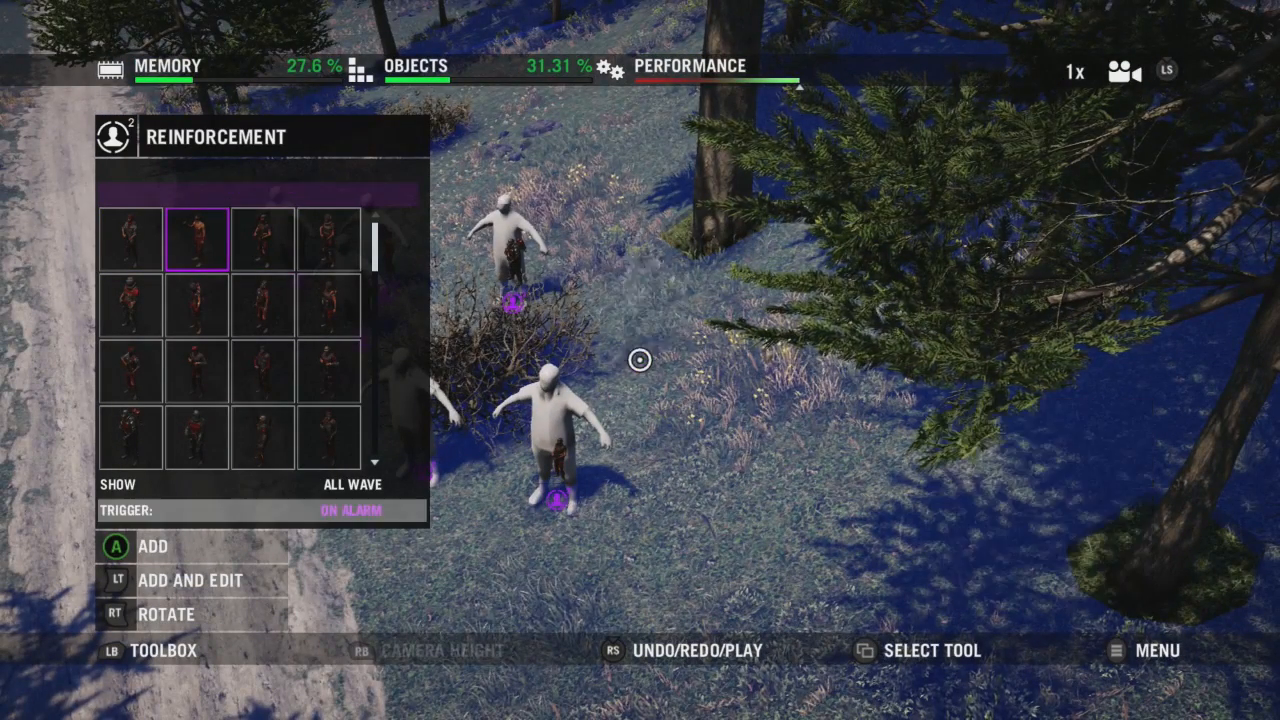
pyautogui.press('Down')
pyautogui.press('Left')
pyautogui.press('Down')
pyautogui.press('Down')
pyautogui.press('Down')
pyautogui.press('Down')
pyautogui.press('Down')
pyautogui.press('Down')
pyautogui.press('Down')
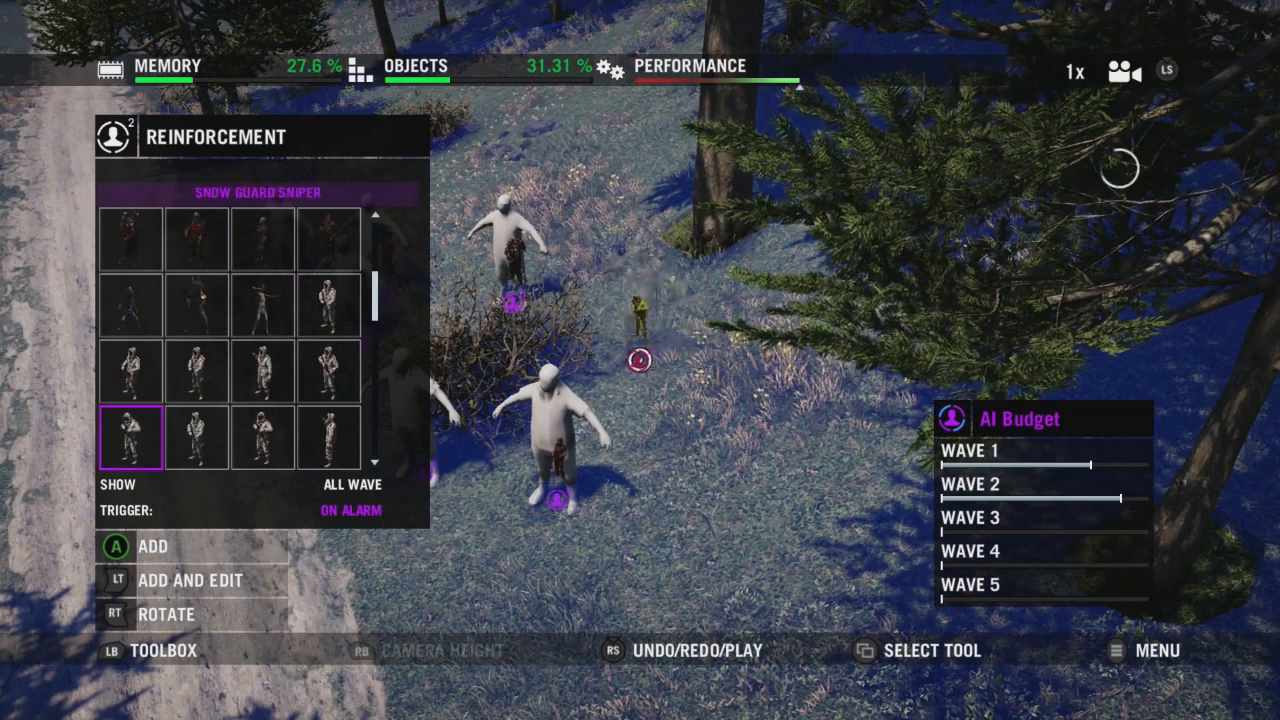
pyautogui.press('Down')
pyautogui.press('Down')
pyautogui.press('Down')
pyautogui.press('Down')
pyautogui.press('Right')
pyautogui.press('Up')
pyautogui.press('Up')
pyautogui.press('Down')
pyautogui.press('Down')
pyautogui.press('Down')
pyautogui.press('Down')
pyautogui.press('Down')
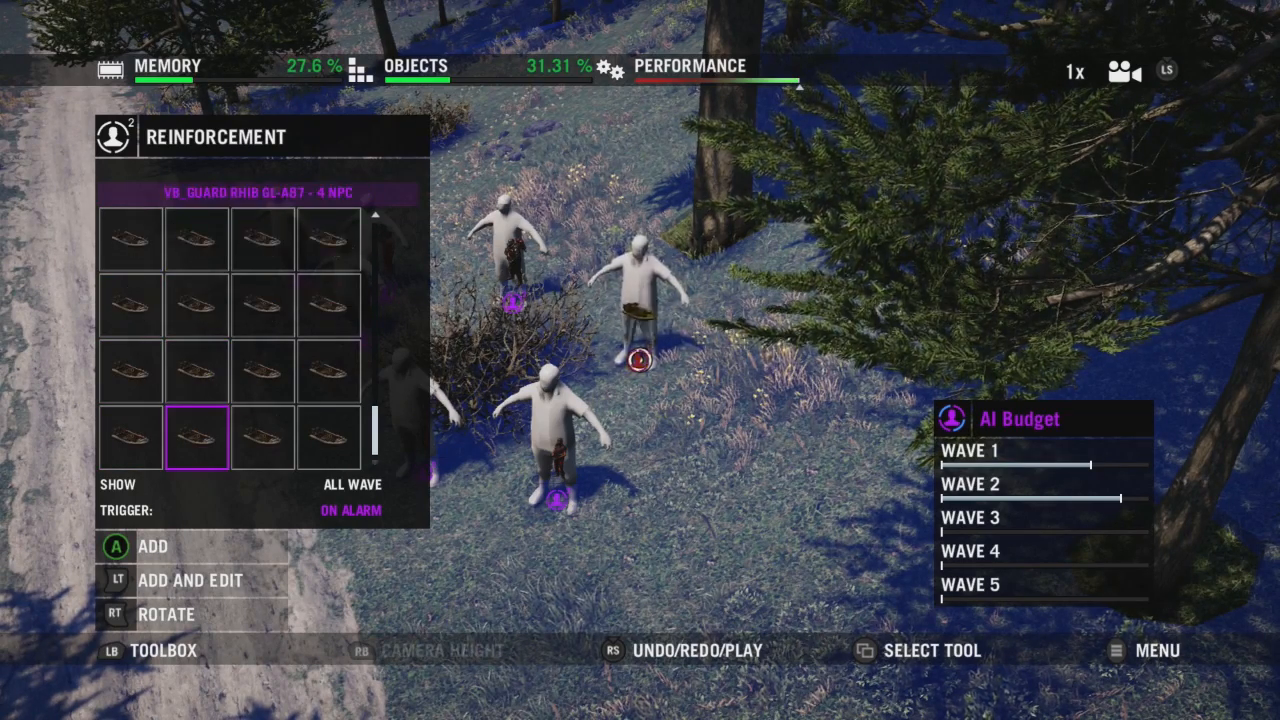
# Go back up the Reinforcement list and examine the Snow Guard truck, Snow Guard soldier and vehicle entries.
pyautogui.press('Up')
pyautogui.press('Up')
pyautogui.press('Up')
pyautogui.press('Up')
pyautogui.press('Up')
pyautogui.press('Up')
pyautogui.press('Up')
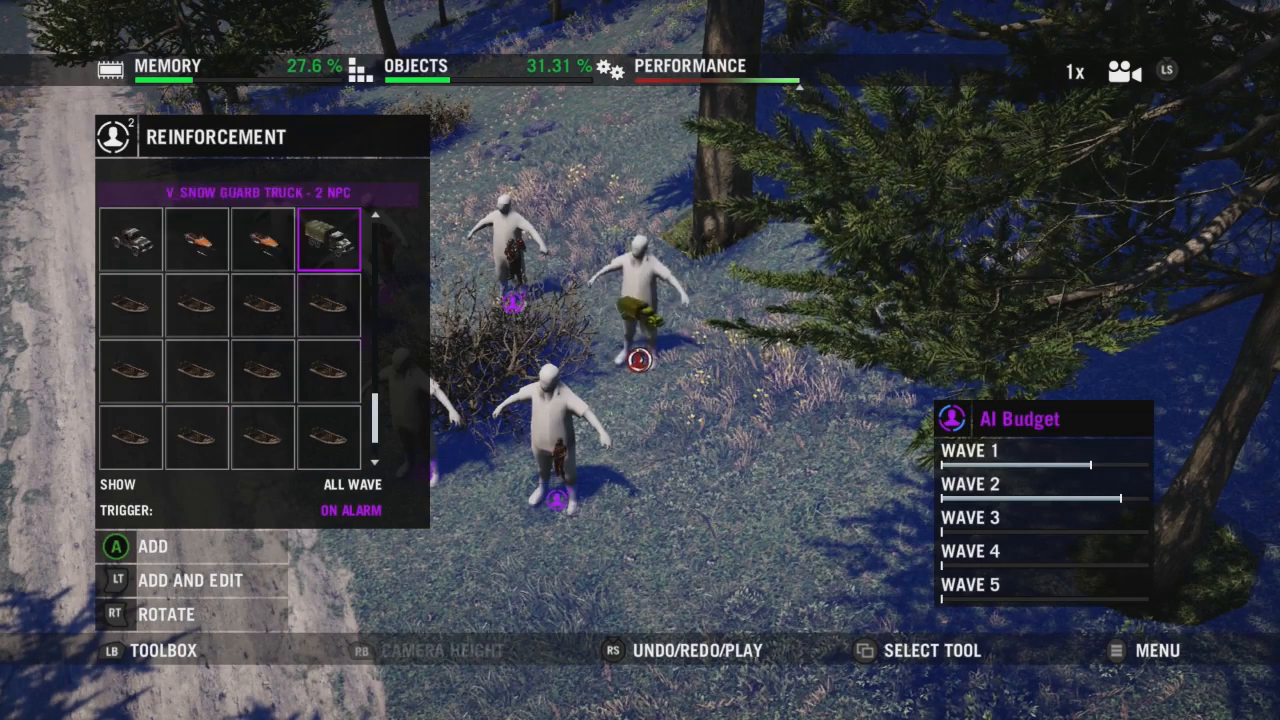
pyautogui.press('Up')
pyautogui.press('Up')
pyautogui.press('Up')
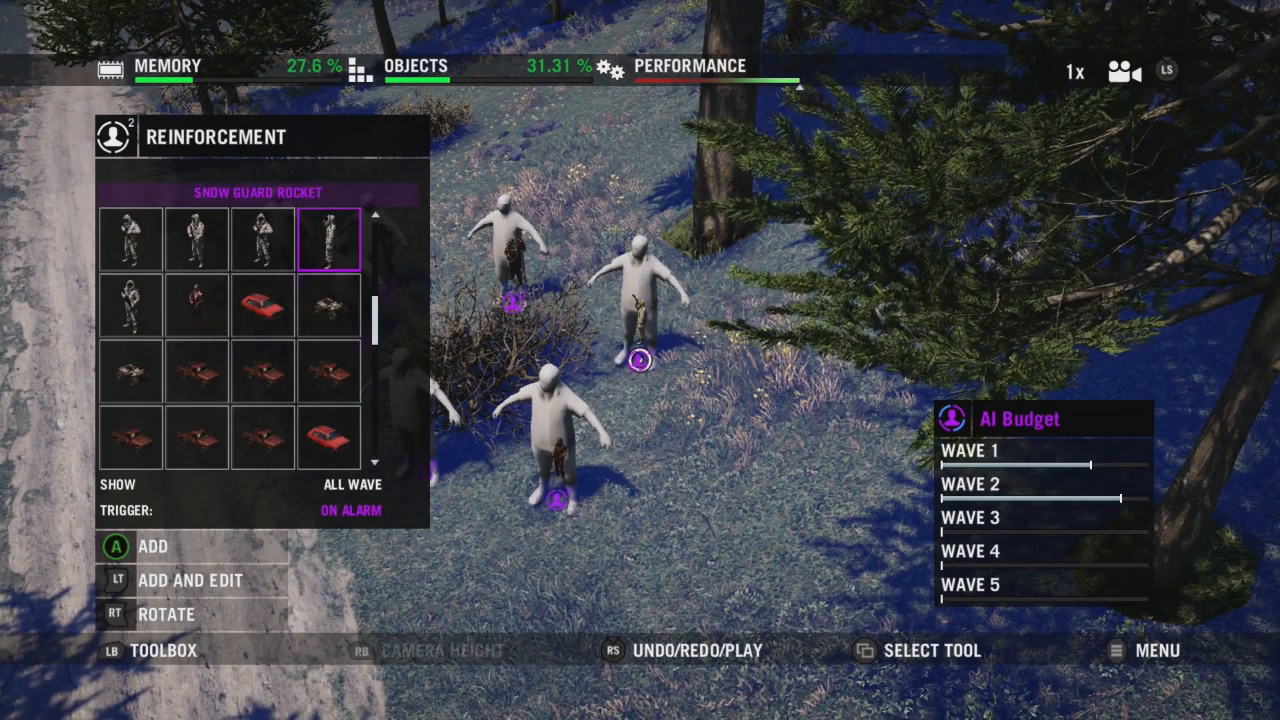
pyautogui.press('Left')
pyautogui.press('Down')
pyautogui.press('Down')
pyautogui.press('Left')
# Reopen the Reinforcement units and place an Army Rocket near the bush beside the road.
pyautogui.press('a')
pyautogui.press('d')
pyautogui.press('Tab')
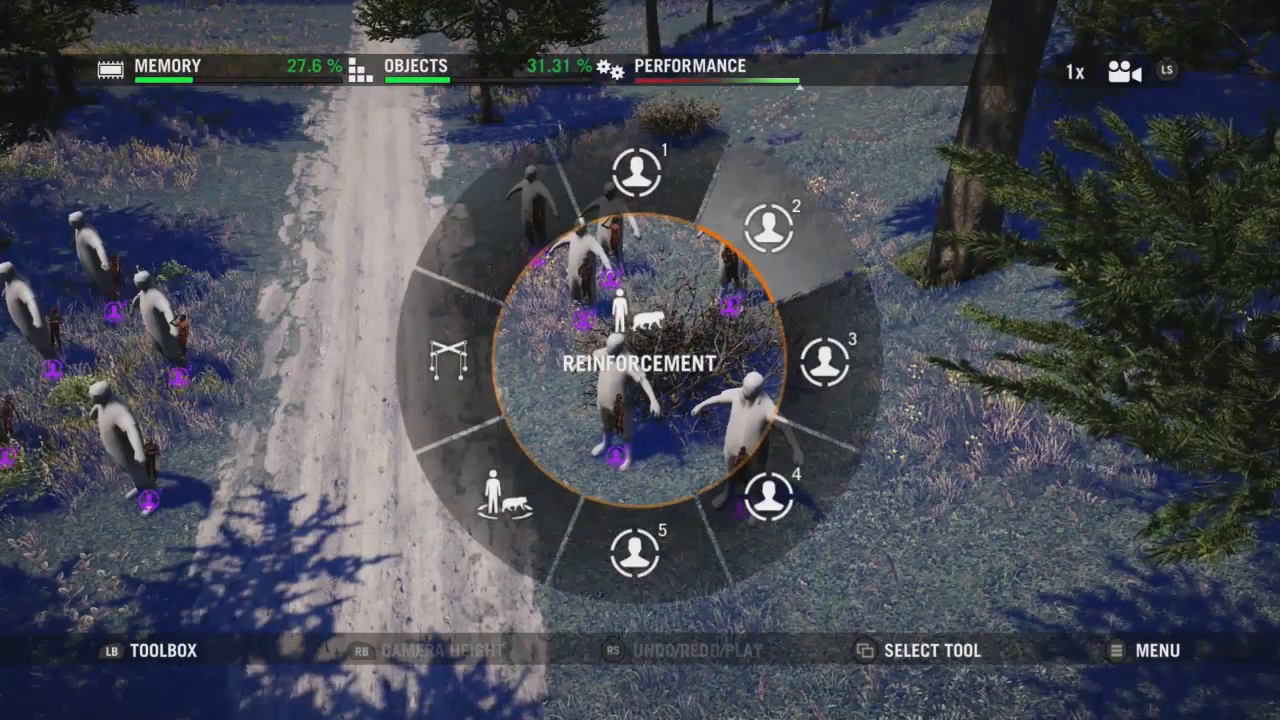
pyautogui.press('Return')
pyautogui.press('Right')
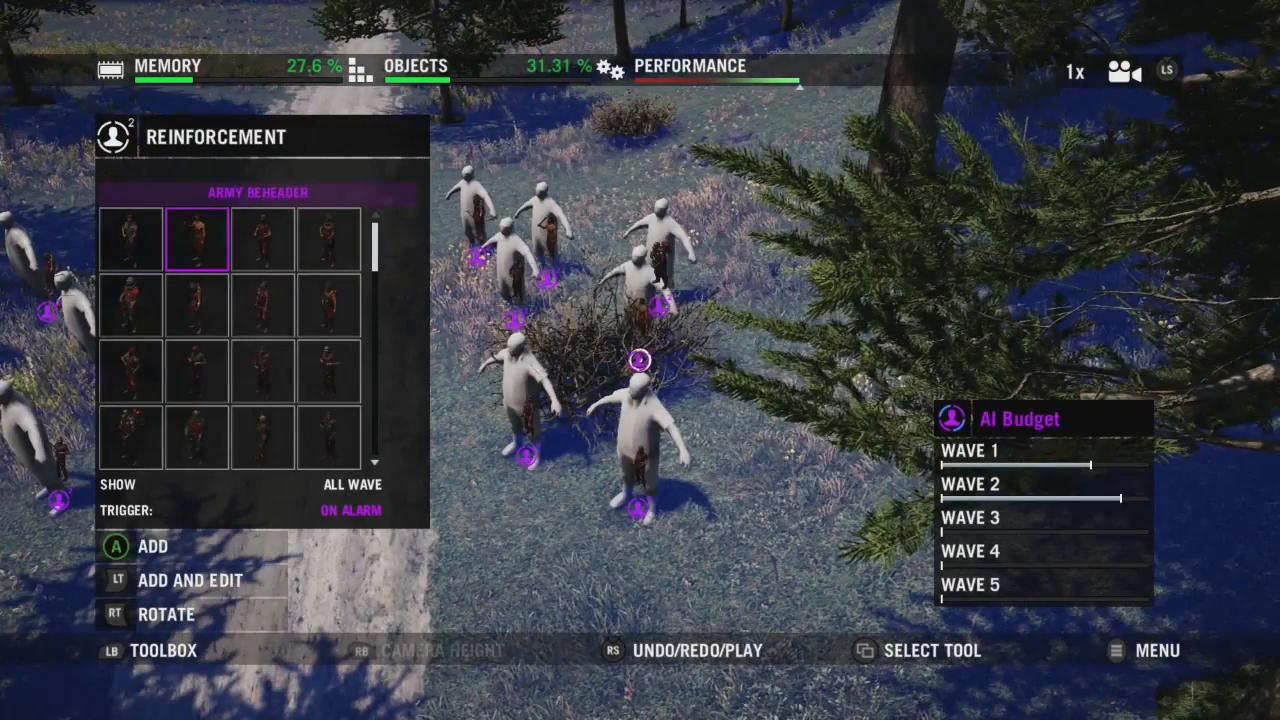
pyautogui.press('d')
pyautogui.press('Down')
pyautogui.press('Right')
pyautogui.press('Right')
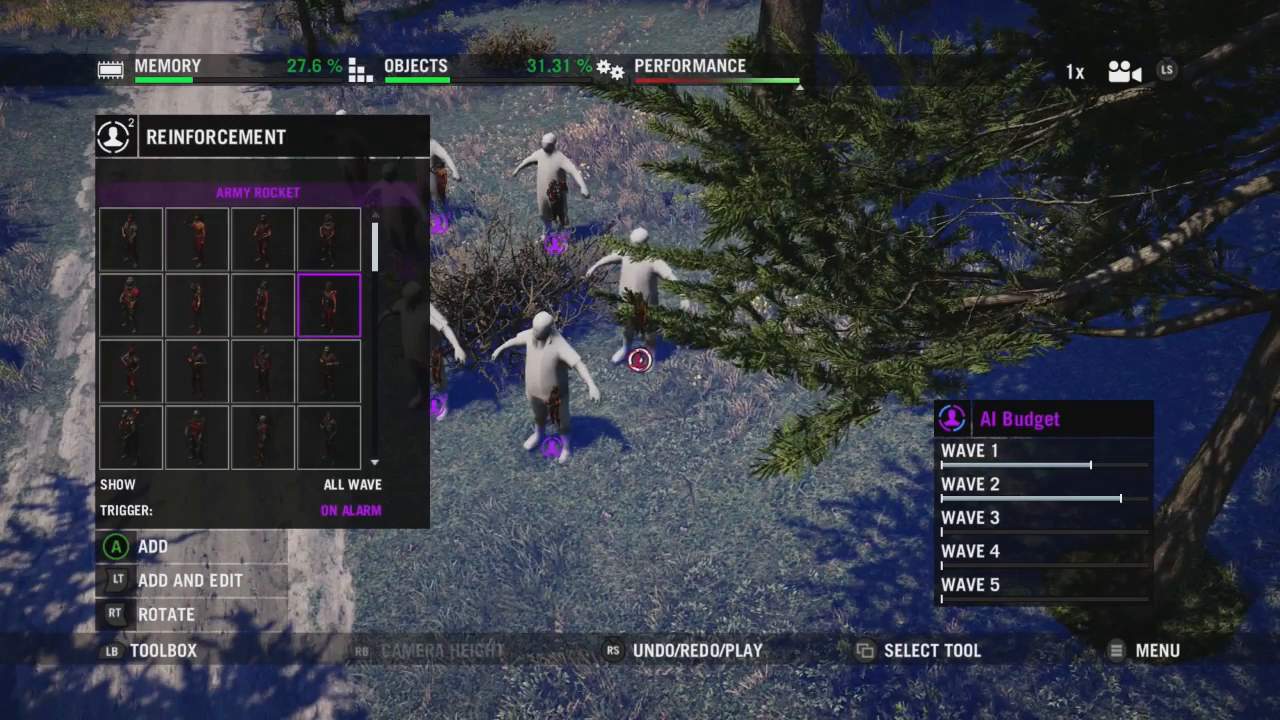
# Choose the Army Assaulter and place one with the reinforcement group beside the road.
pyautogui.press('Up')
pyautogui.press('Left')
pyautogui.press('Left')
pyautogui.press('Left')
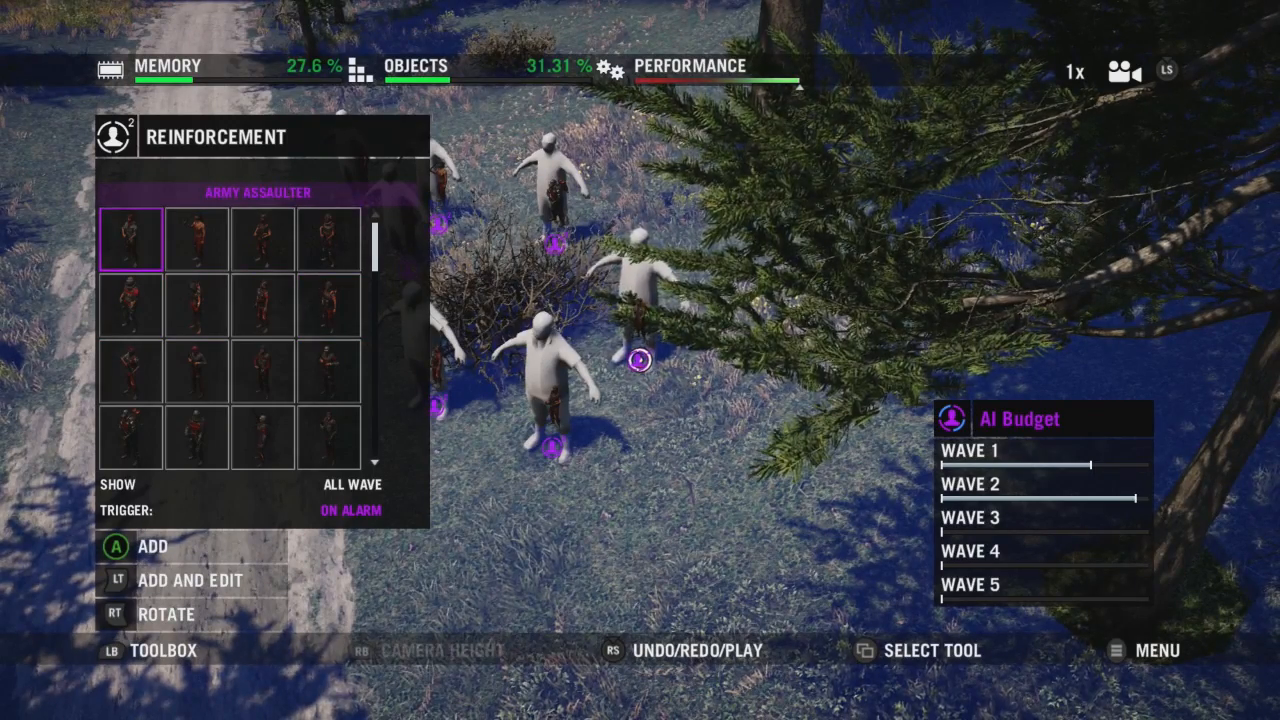
pyautogui.press('a')
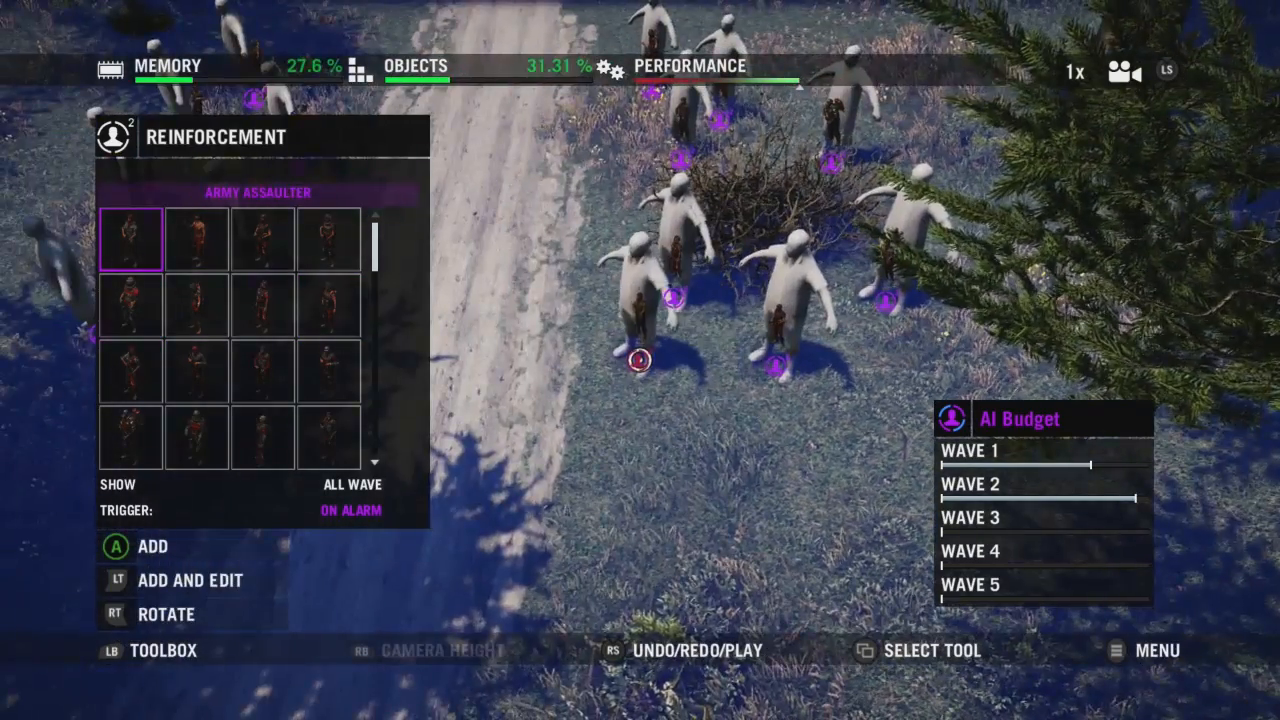
pyautogui.scroll(-3, 640, 360)
pyautogui.press('a')
pyautogui.press('Escape')
pyautogui.press('Escape')
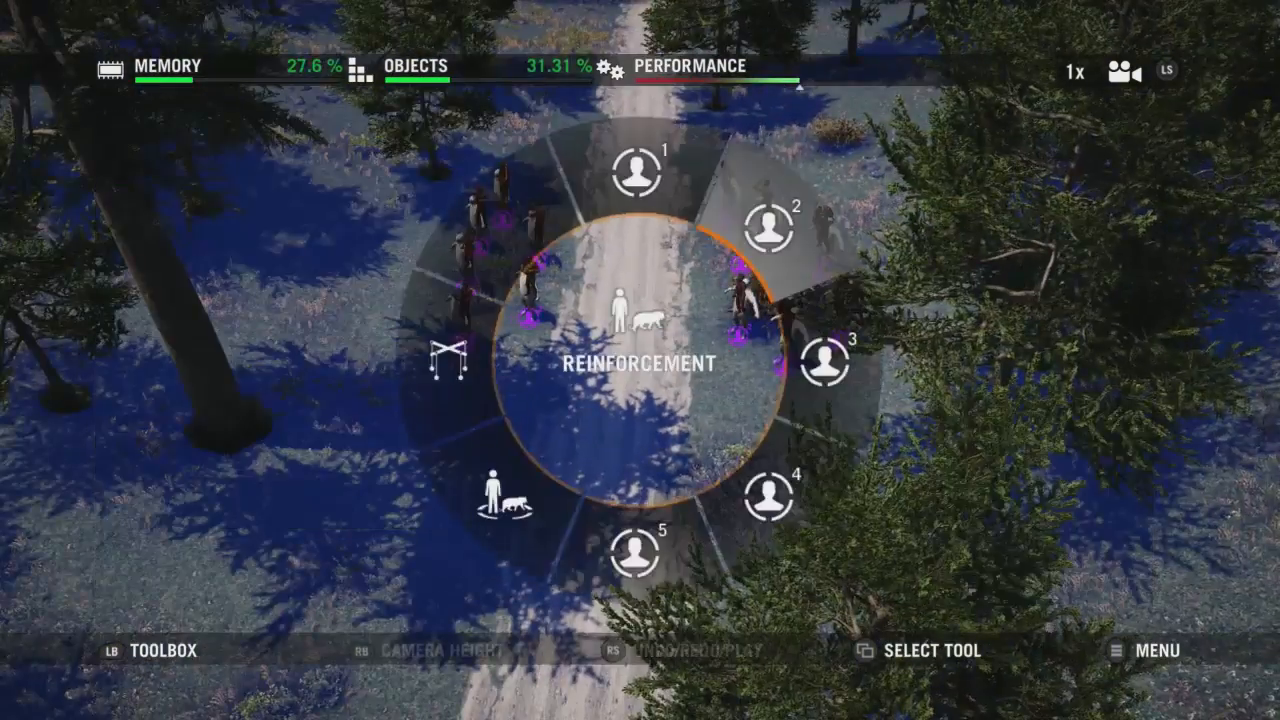
pyautogui.press('Escape')
# Add an Outpost Alarm in the village between the balcony house and the small brick house.
pyautogui.press('d')
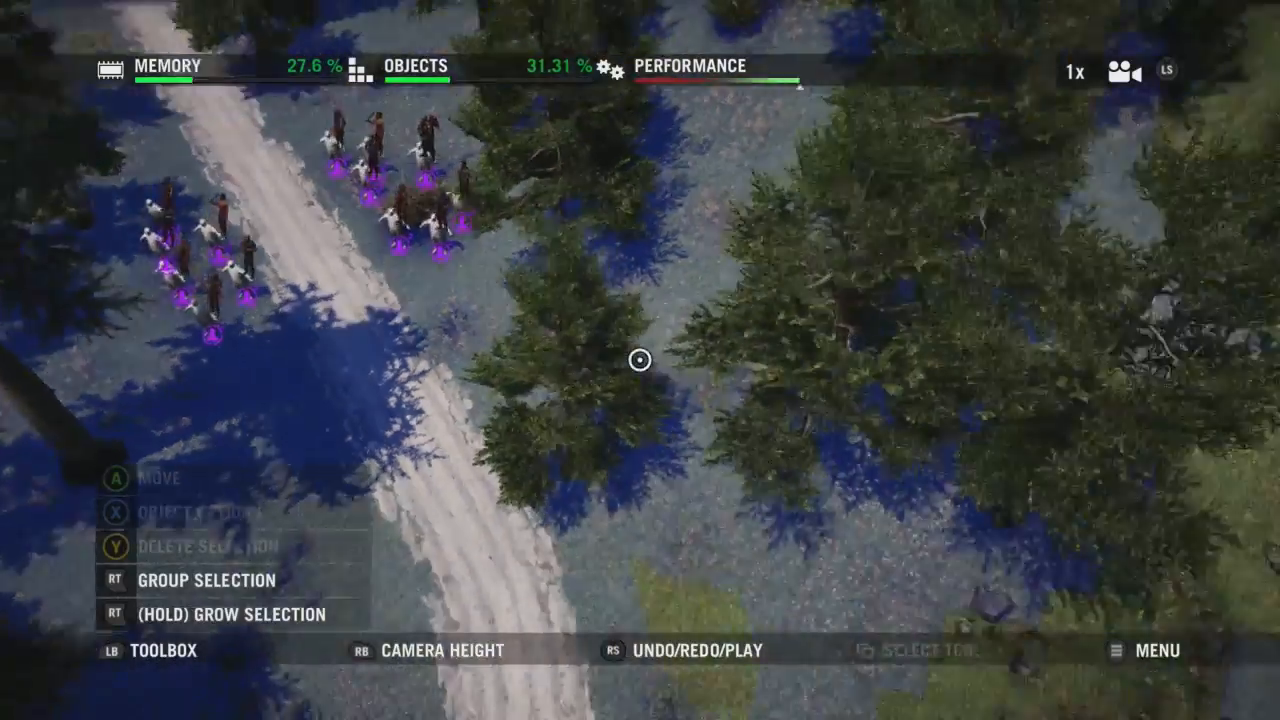
pyautogui.press('d')
pyautogui.press('w')
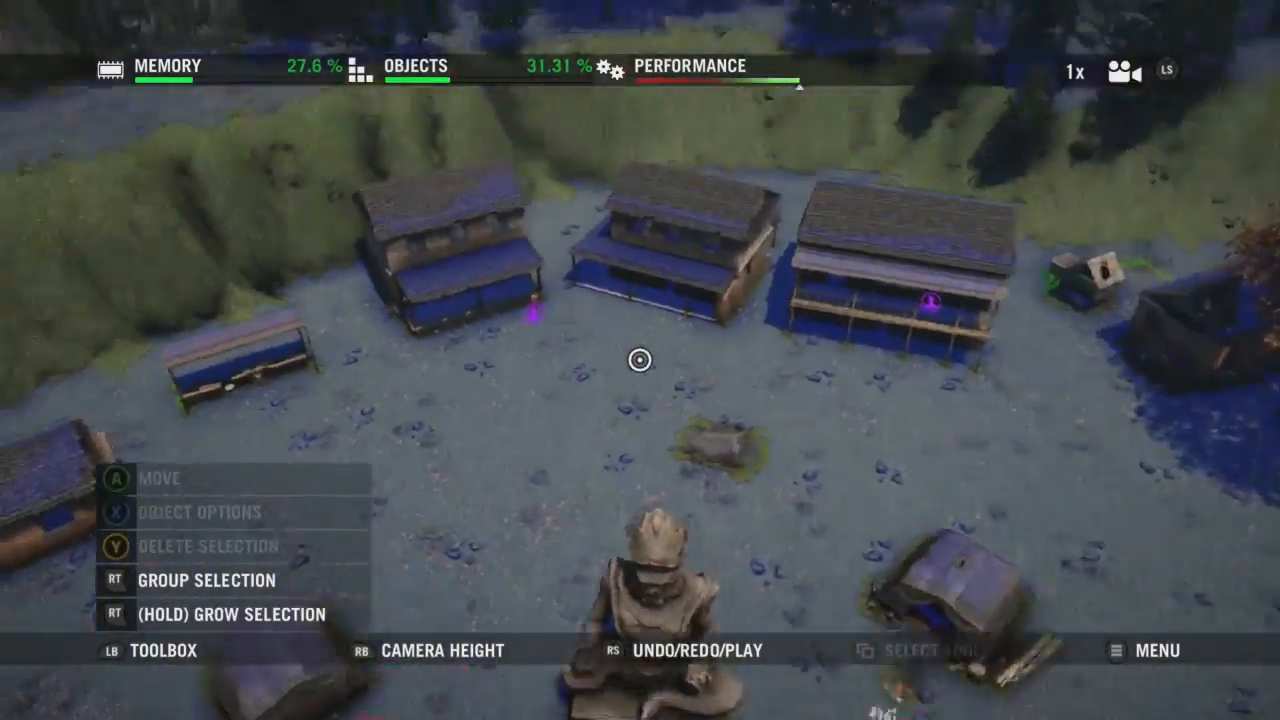
pyautogui.press('a')
pyautogui.press('Tab')
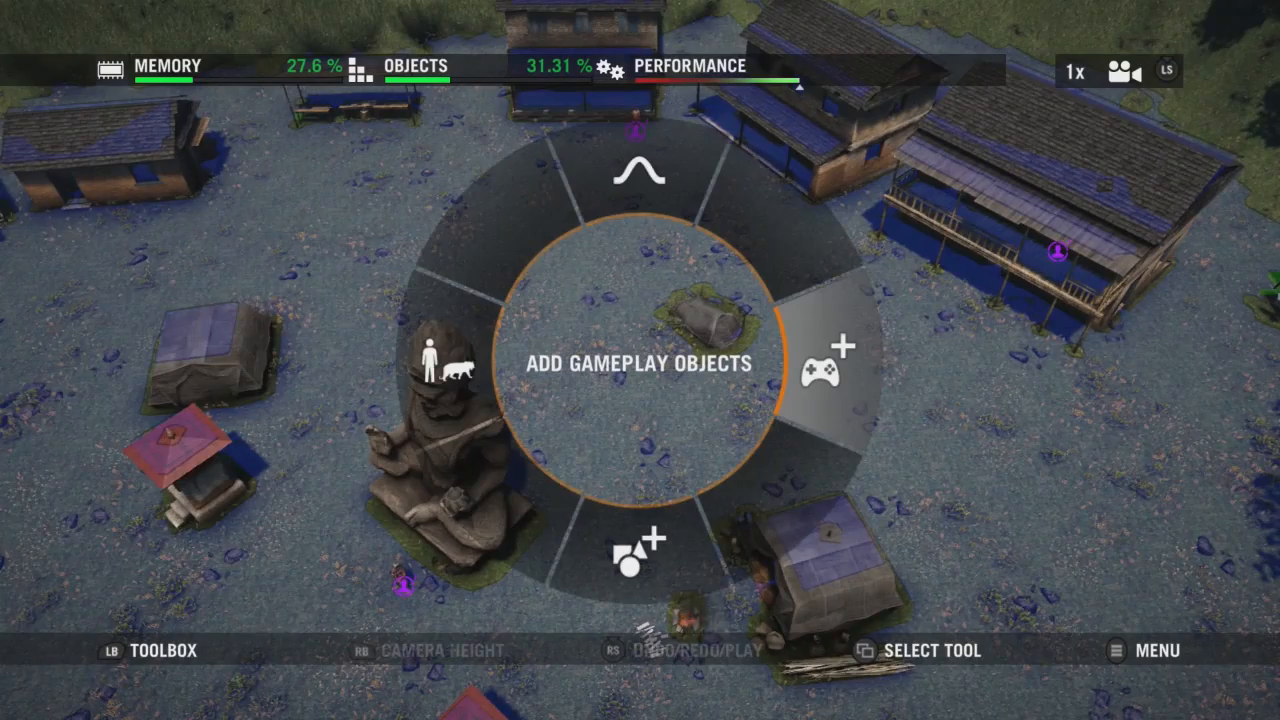
pyautogui.press('Return')
pyautogui.press('Right')
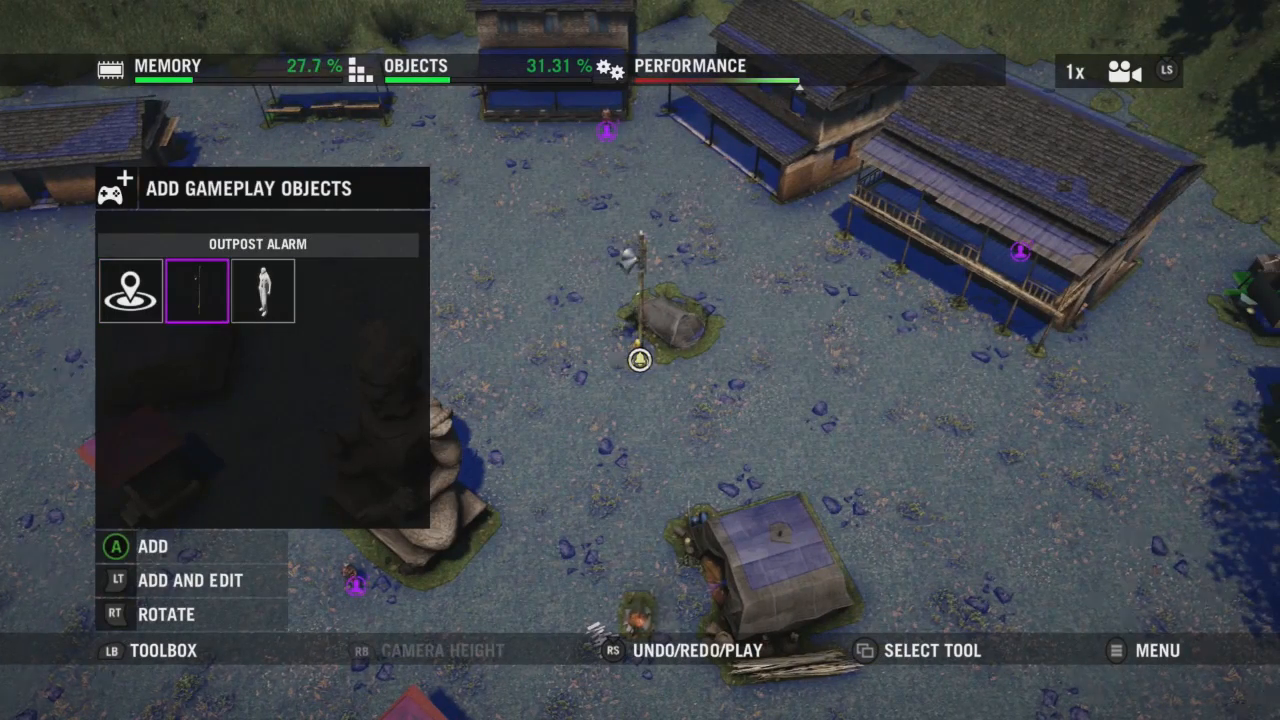
pyautogui.press('a')
pyautogui.press('w')
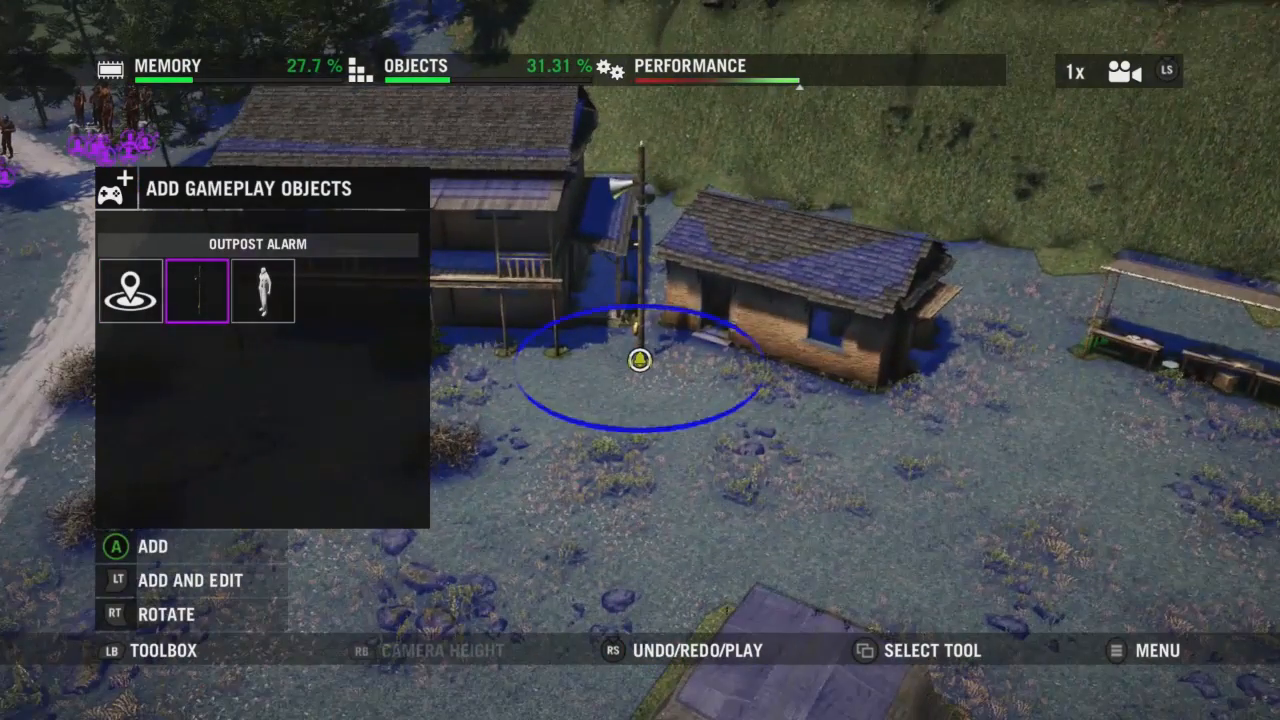
pyautogui.press('w')
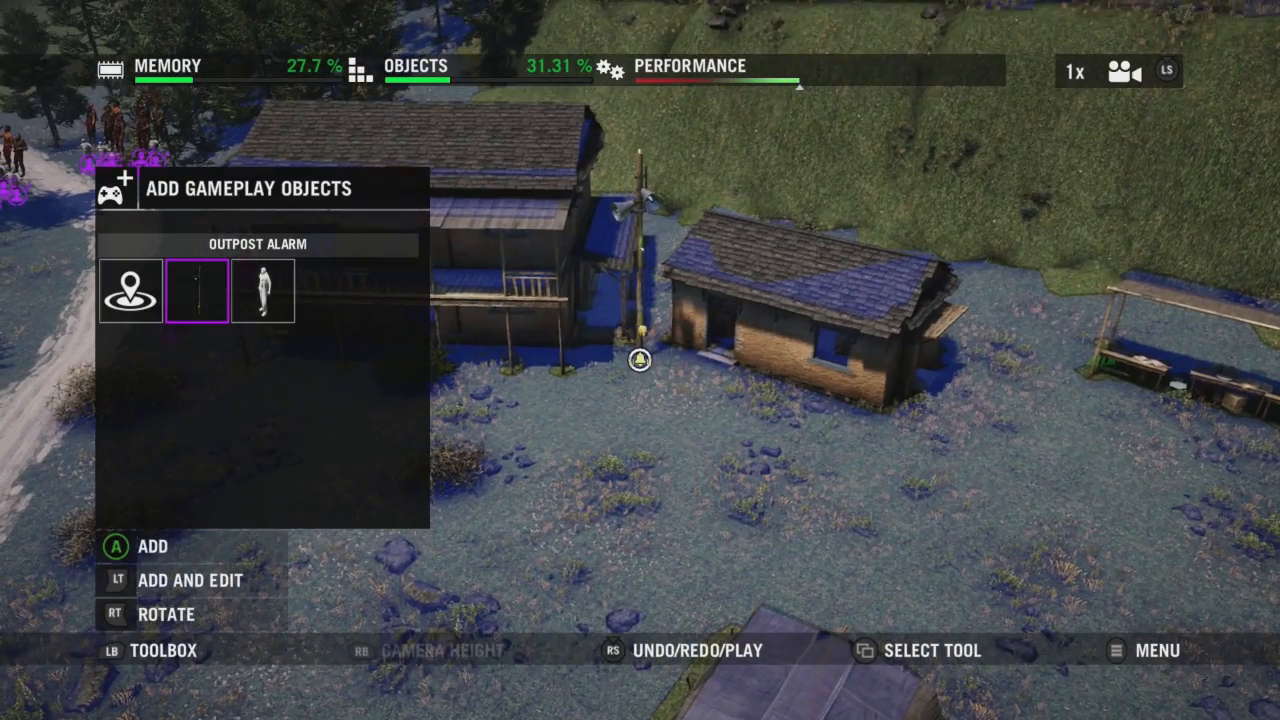
pyautogui.click(640, 360)
# Place a second Outpost Alarm on the raised ledge beyond the village, beside the house with the stone porch.
pyautogui.press('d')
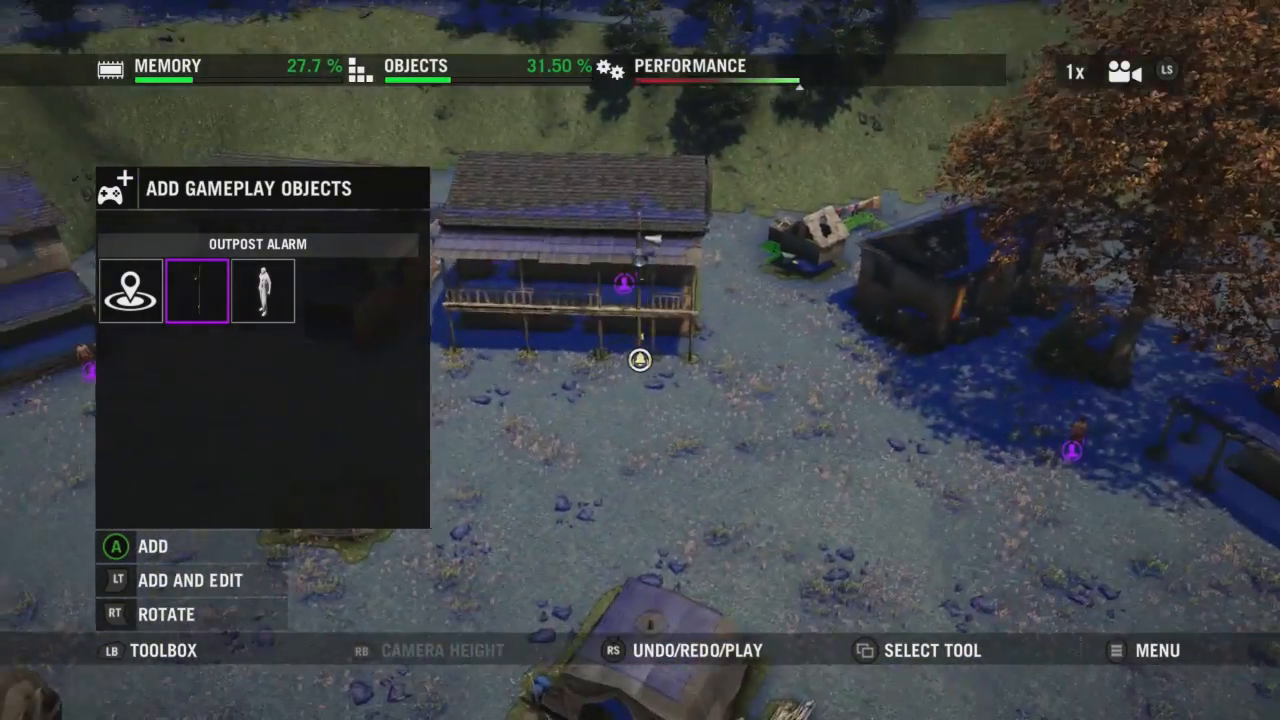
pyautogui.press('w')
pyautogui.press('d')
pyautogui.press('w')
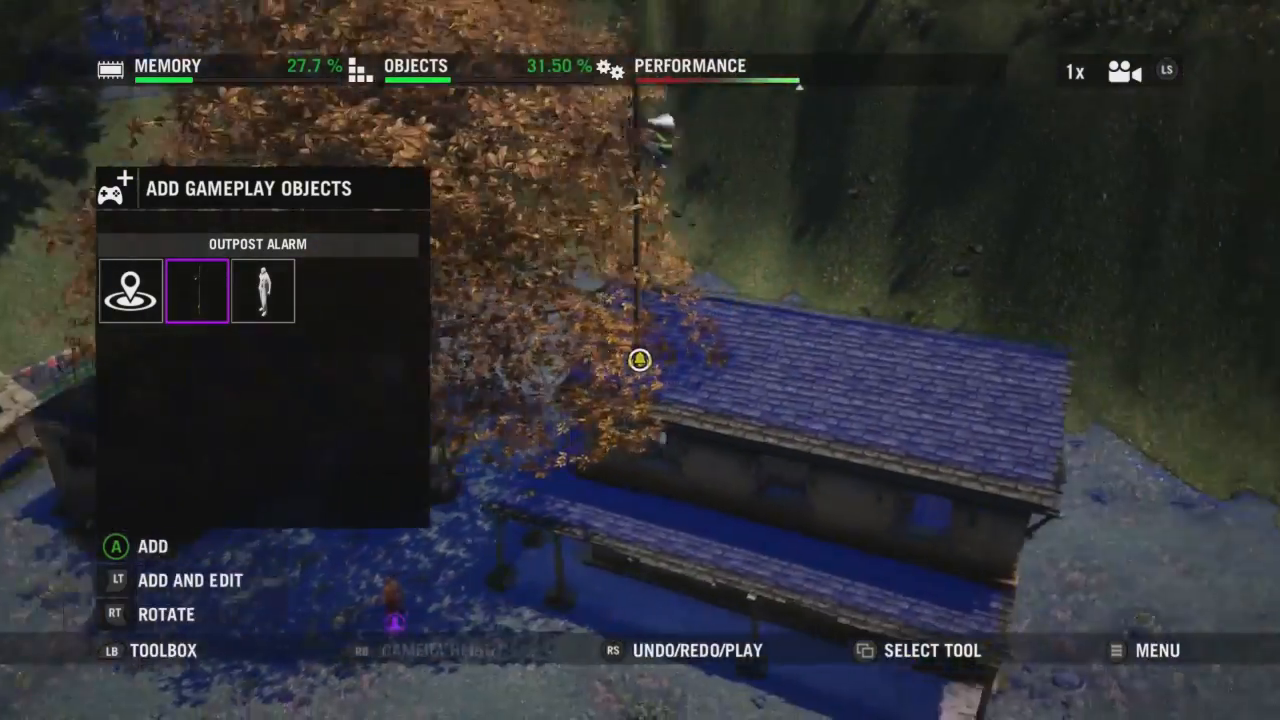
pyautogui.press('d')
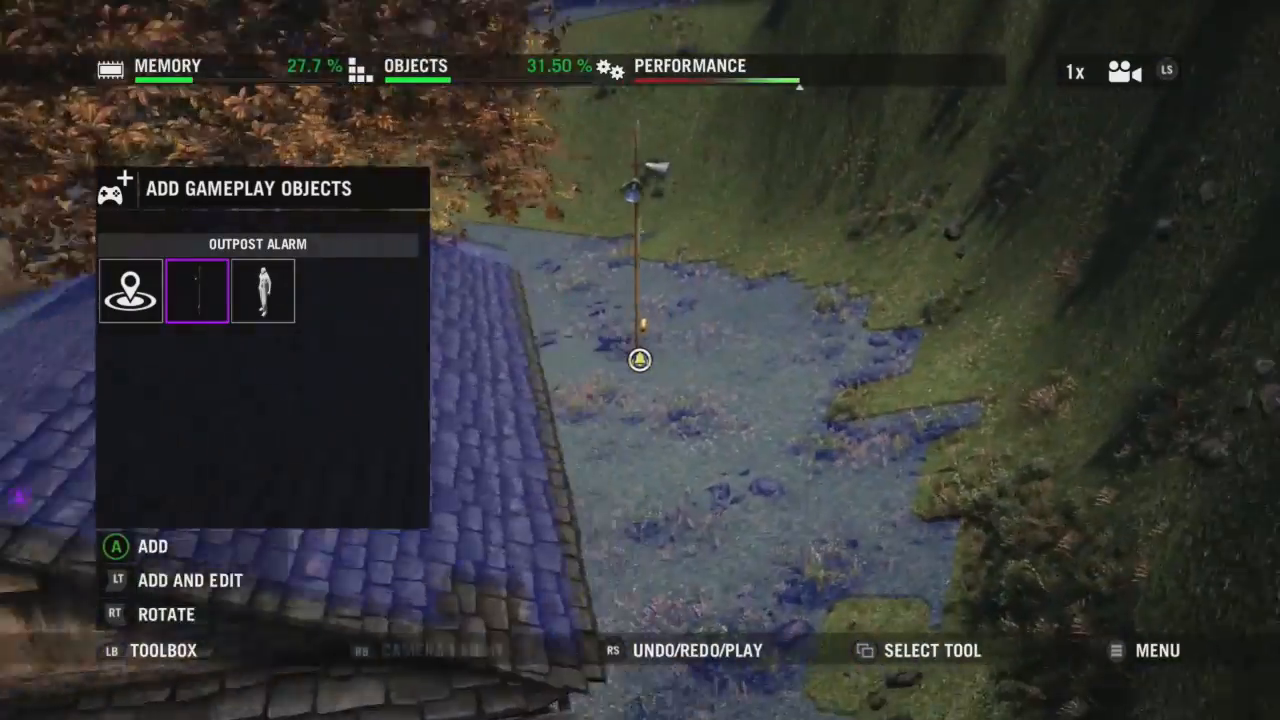
pyautogui.press('d')
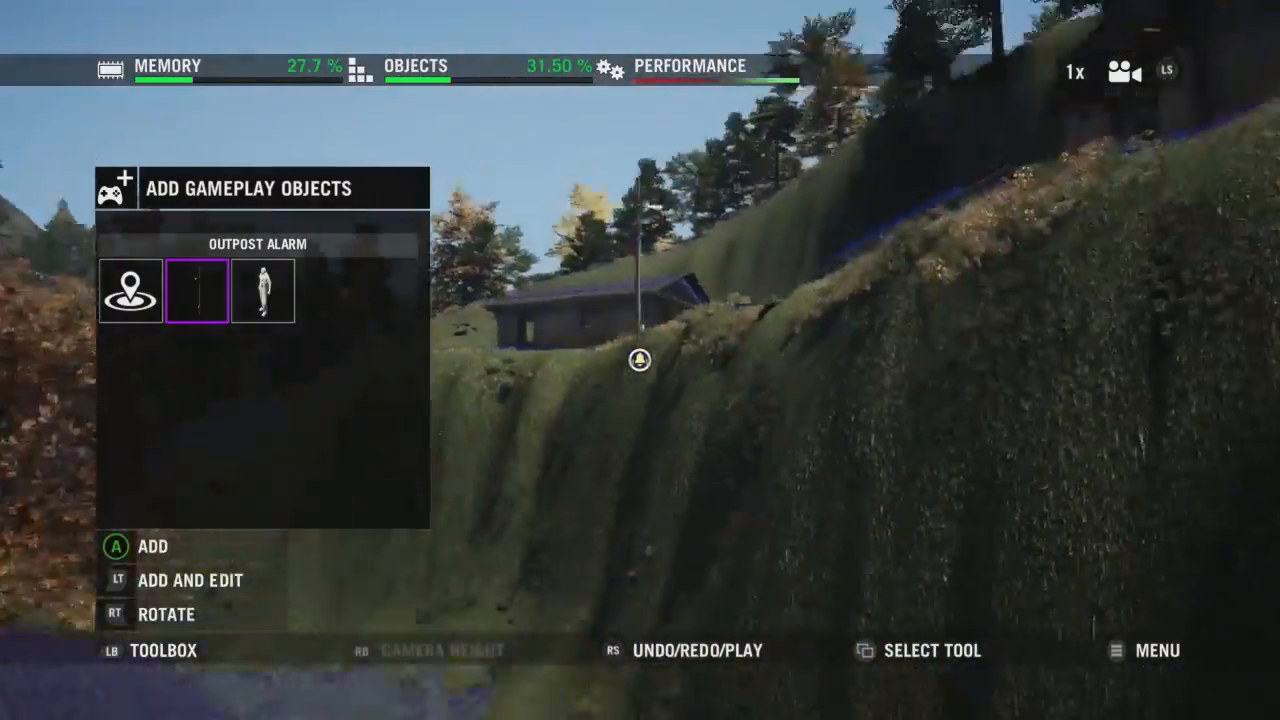
pyautogui.press('w')
pyautogui.press('w')
pyautogui.press('d')
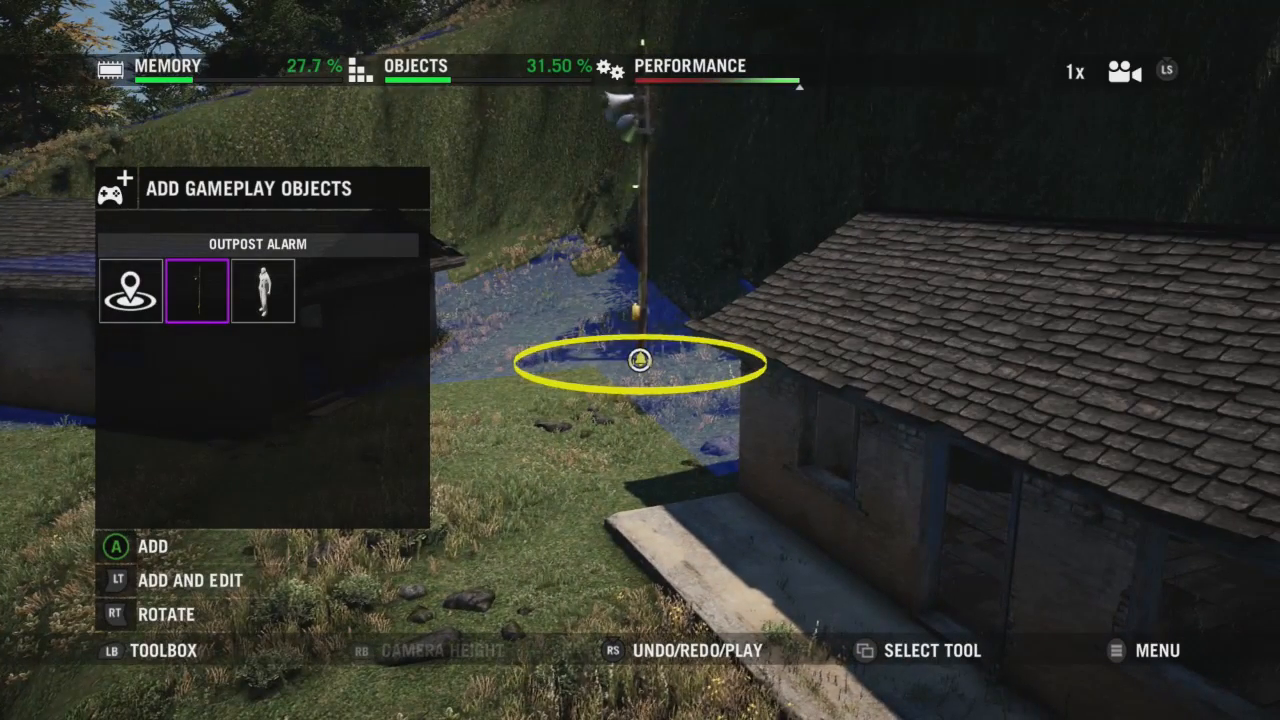
pyautogui.press('a')
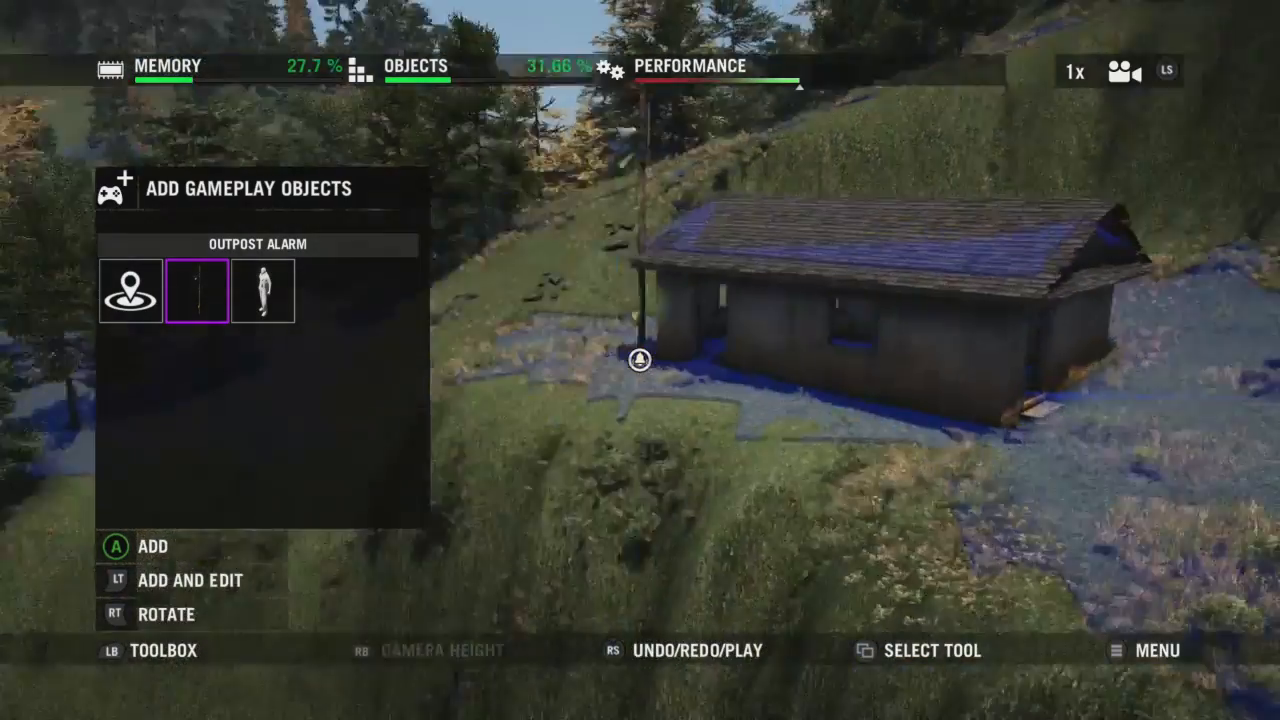
# Place a third Outpost Alarm between the two houses on the hillside terrace above the village.
pyautogui.press('a')
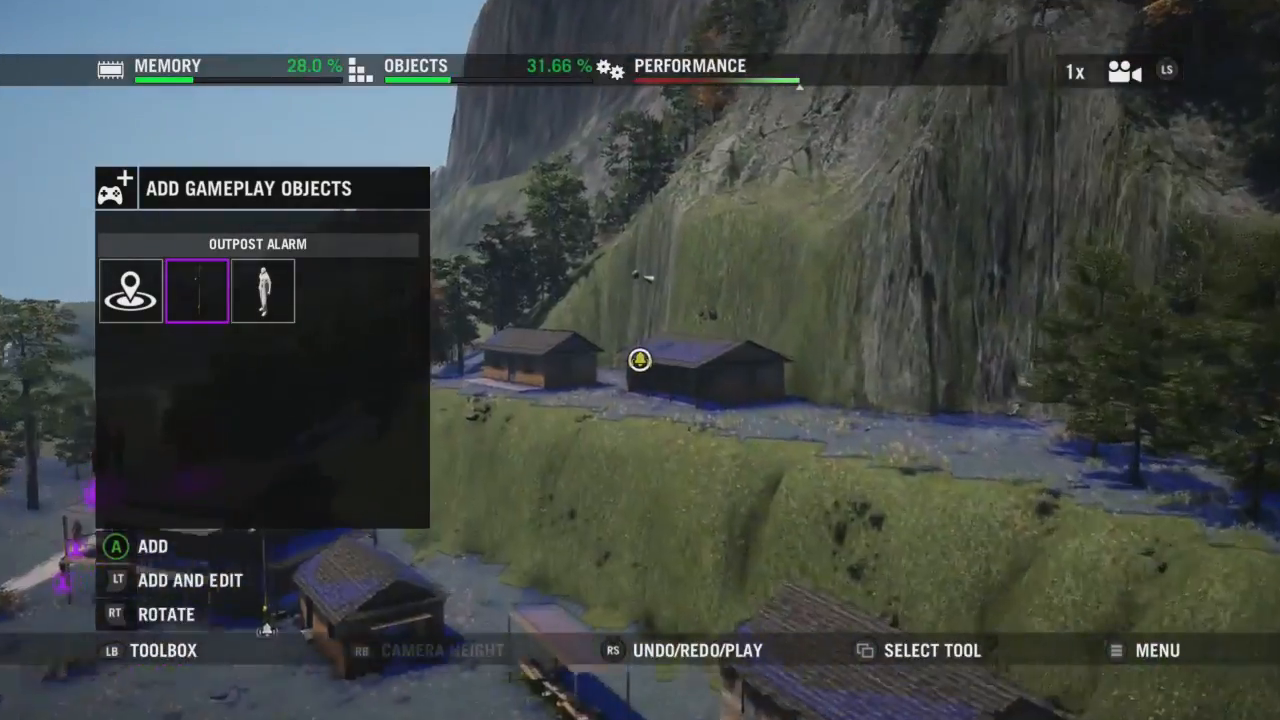
pyautogui.press('w')
pyautogui.press('a')
pyautogui.press('w')
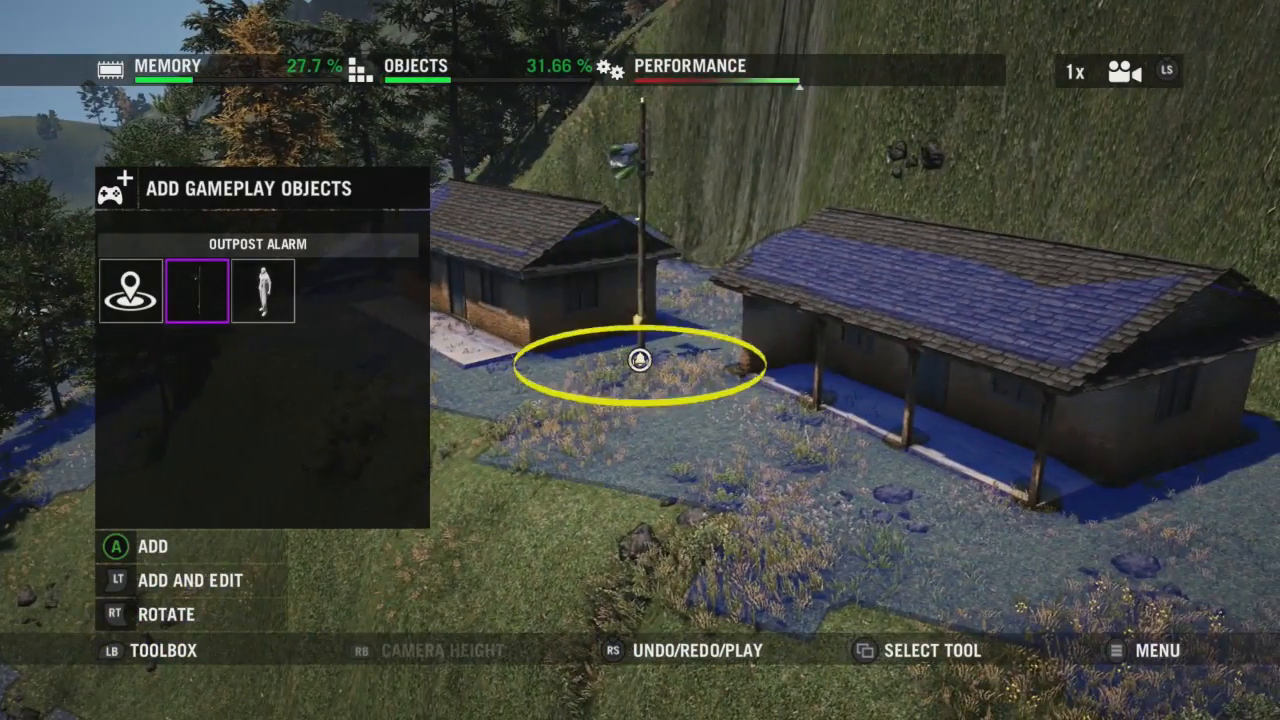
pyautogui.press('a')
# Try to add an Enemy Wave 1 Army Assaulter beside the alarm between the hillside houses.
pyautogui.press('Tab')
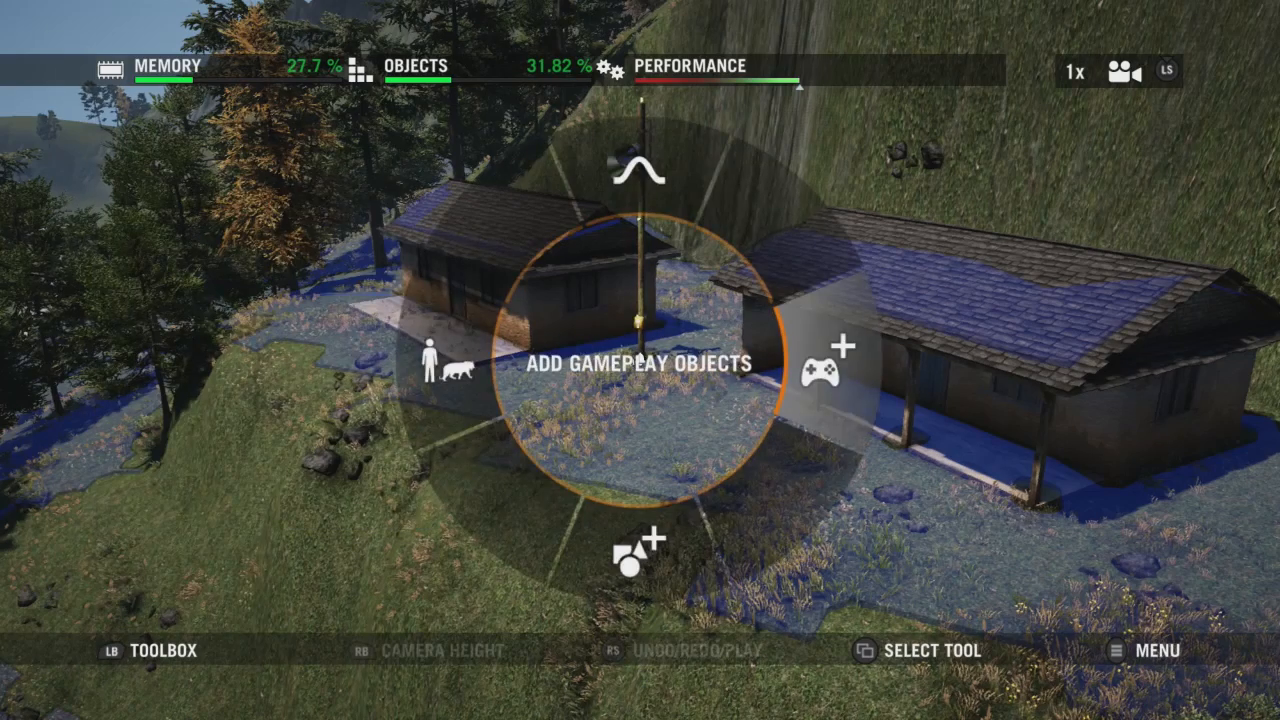
pyautogui.press('a')
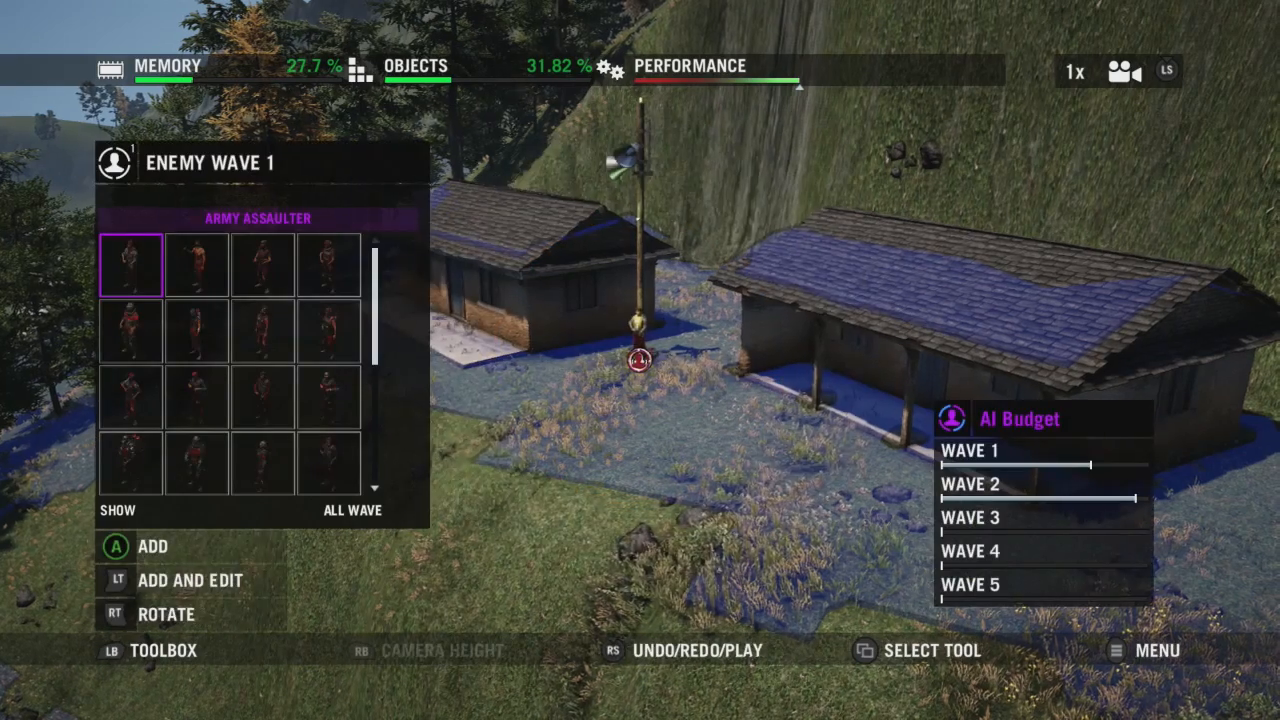
pyautogui.press('w')
pyautogui.press('a')
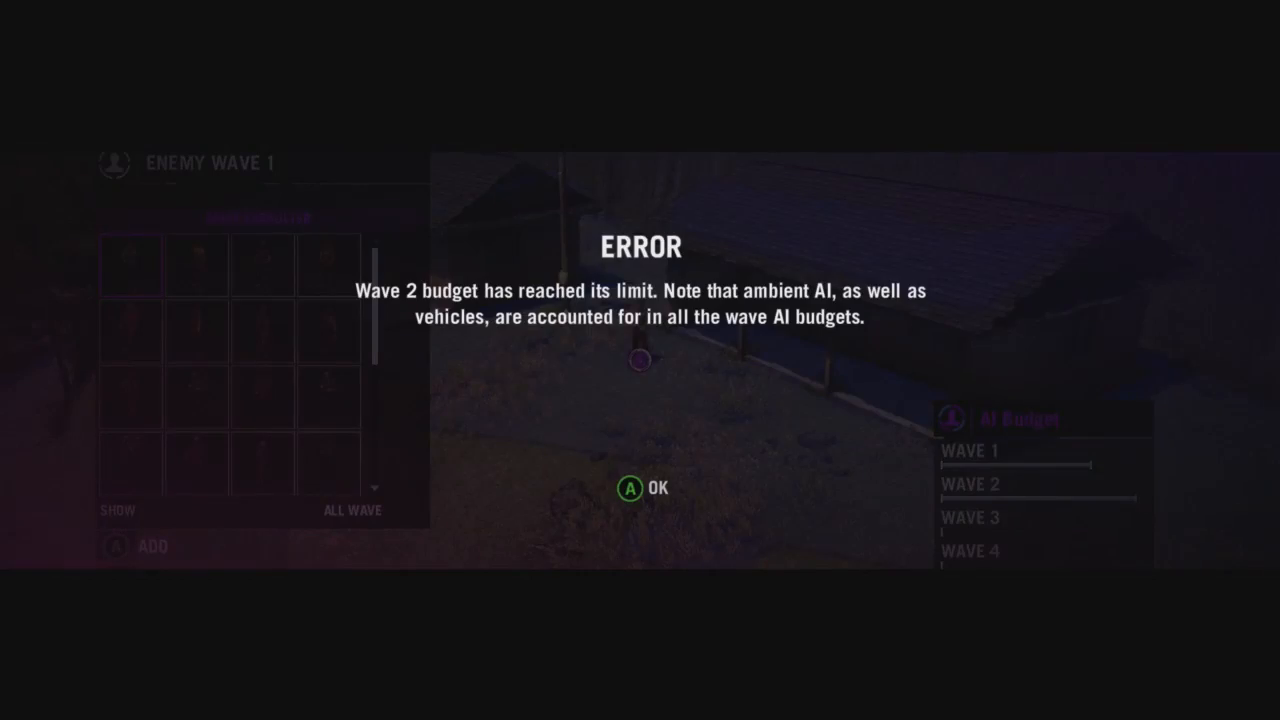
pyautogui.press('a')
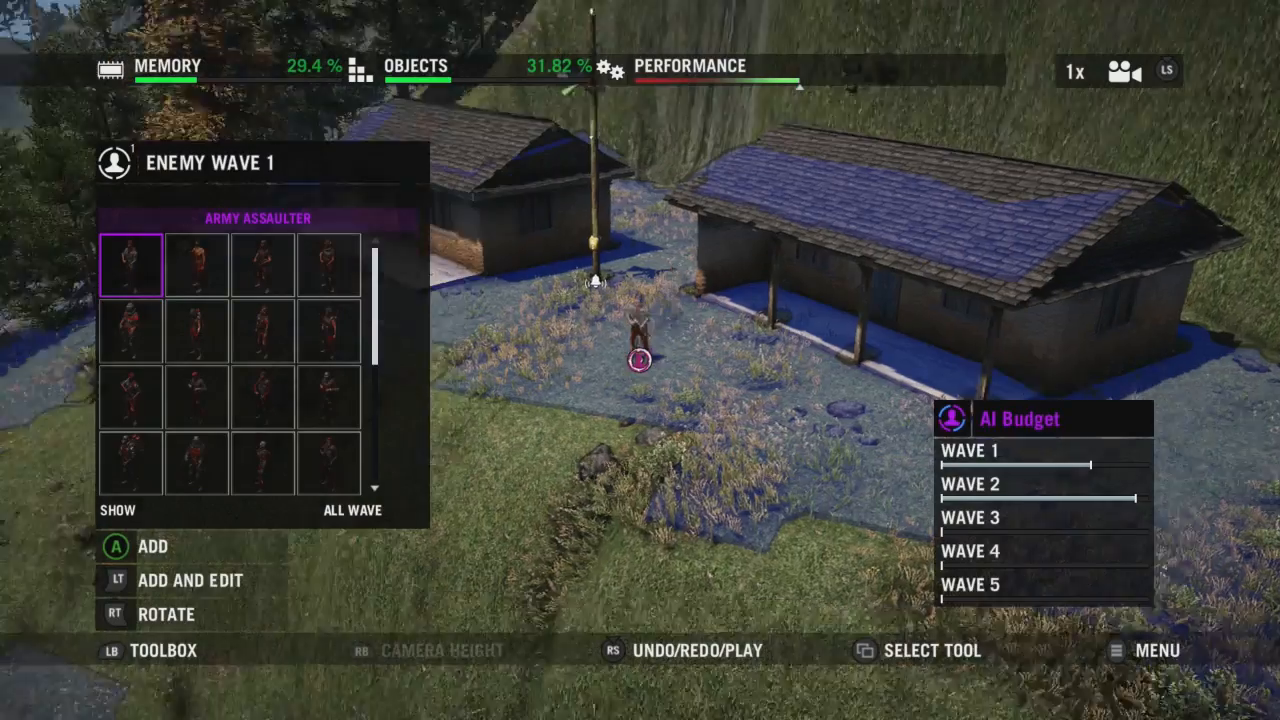
# Return to the reinforcement group along the road and delete one of its soldiers near the bush.
pyautogui.press('Tab')
pyautogui.press('a')
pyautogui.press('w')
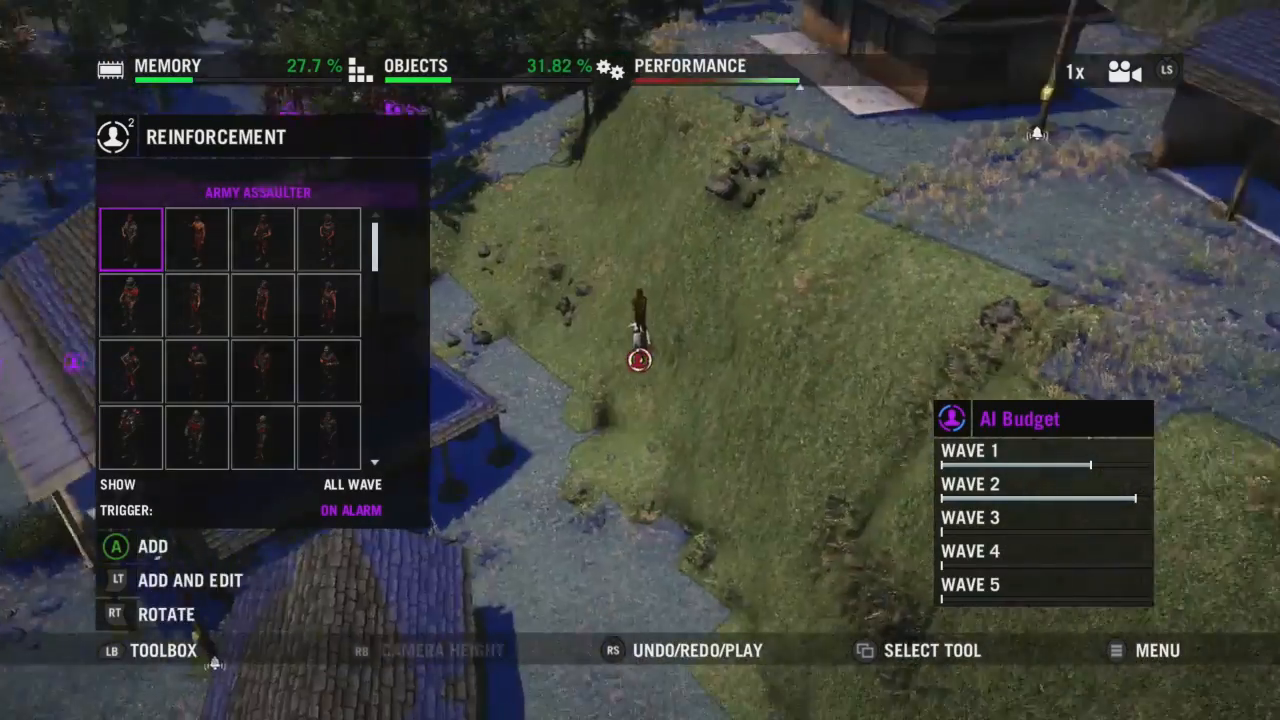
pyautogui.press('w')
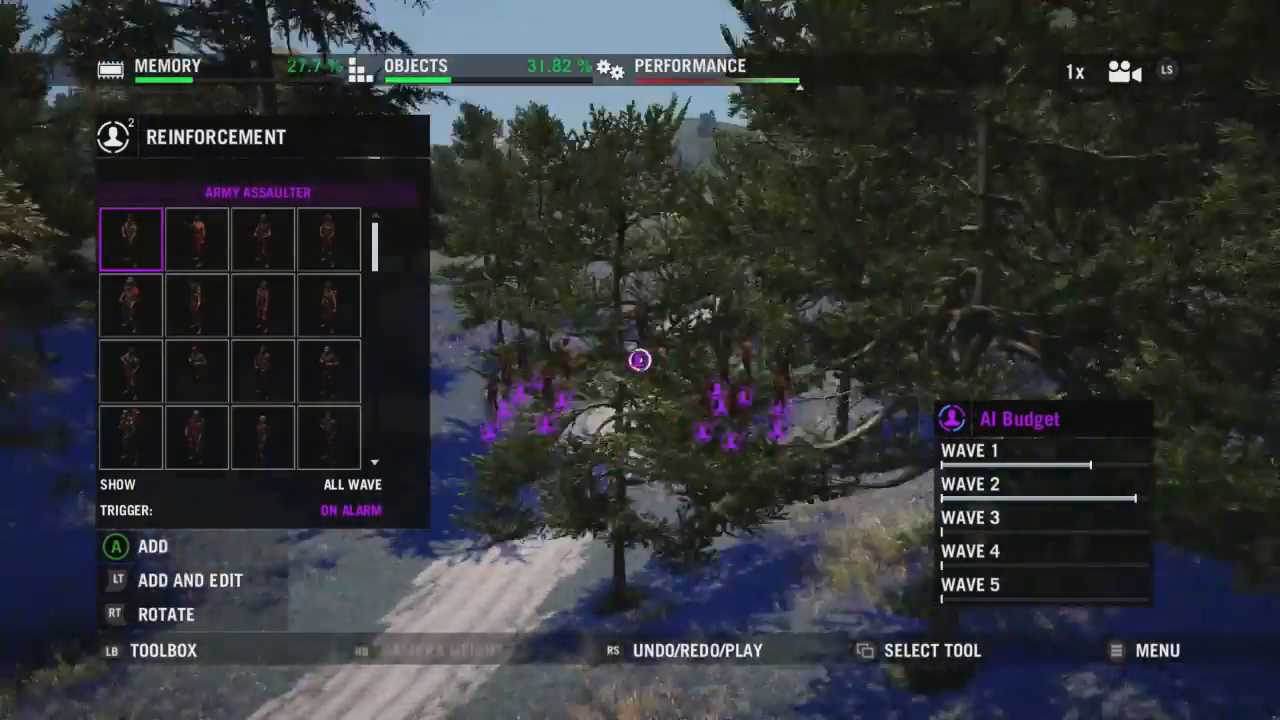
pyautogui.press('s')
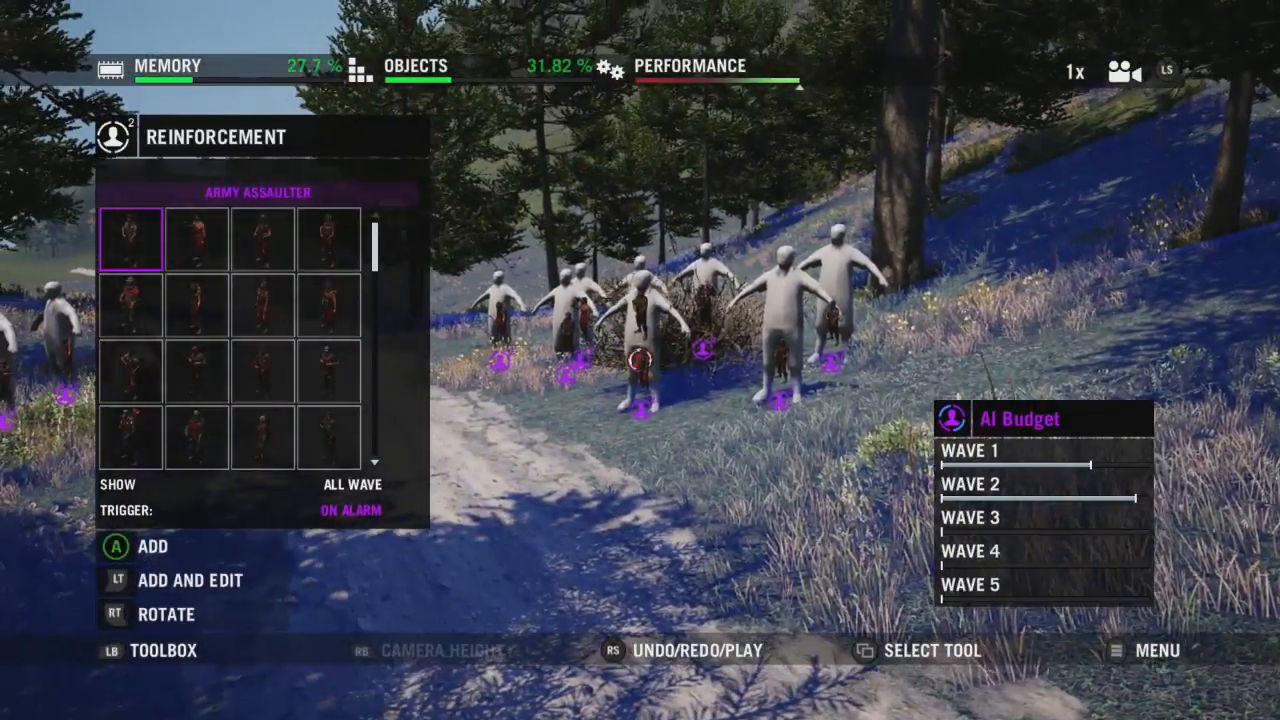
pyautogui.press('Escape')
pyautogui.press('Escape')
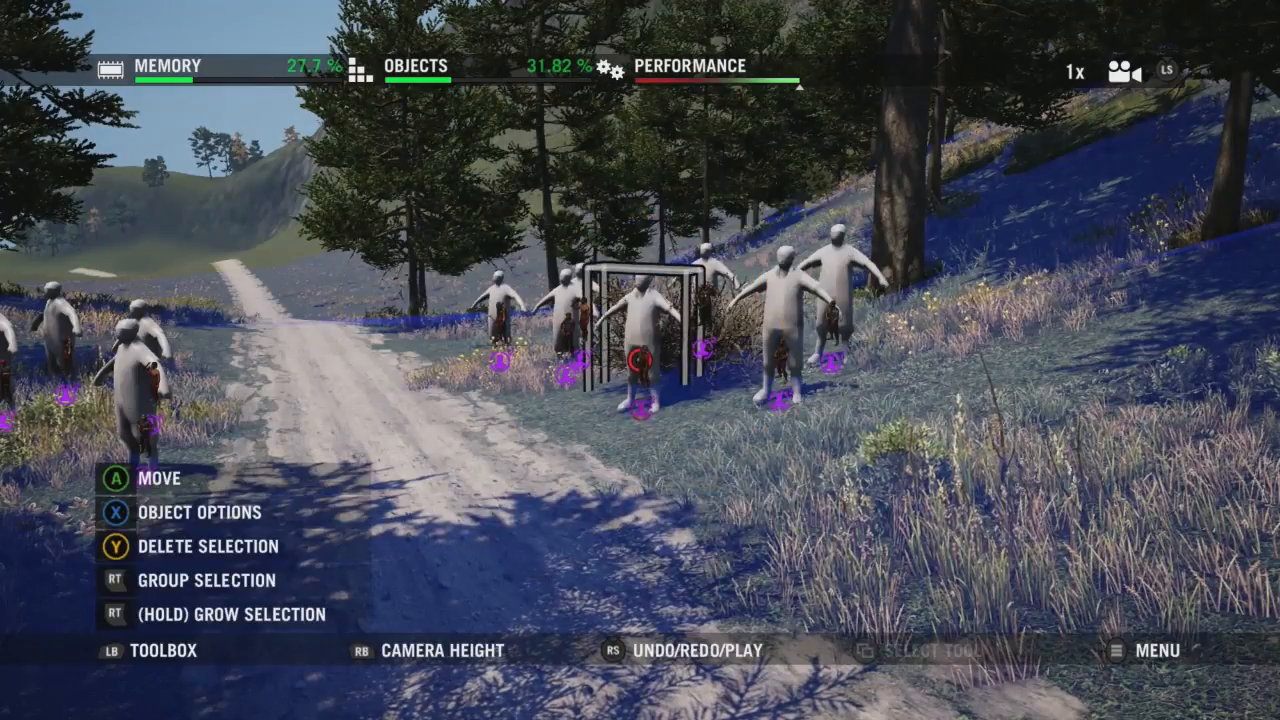
pyautogui.press('y')
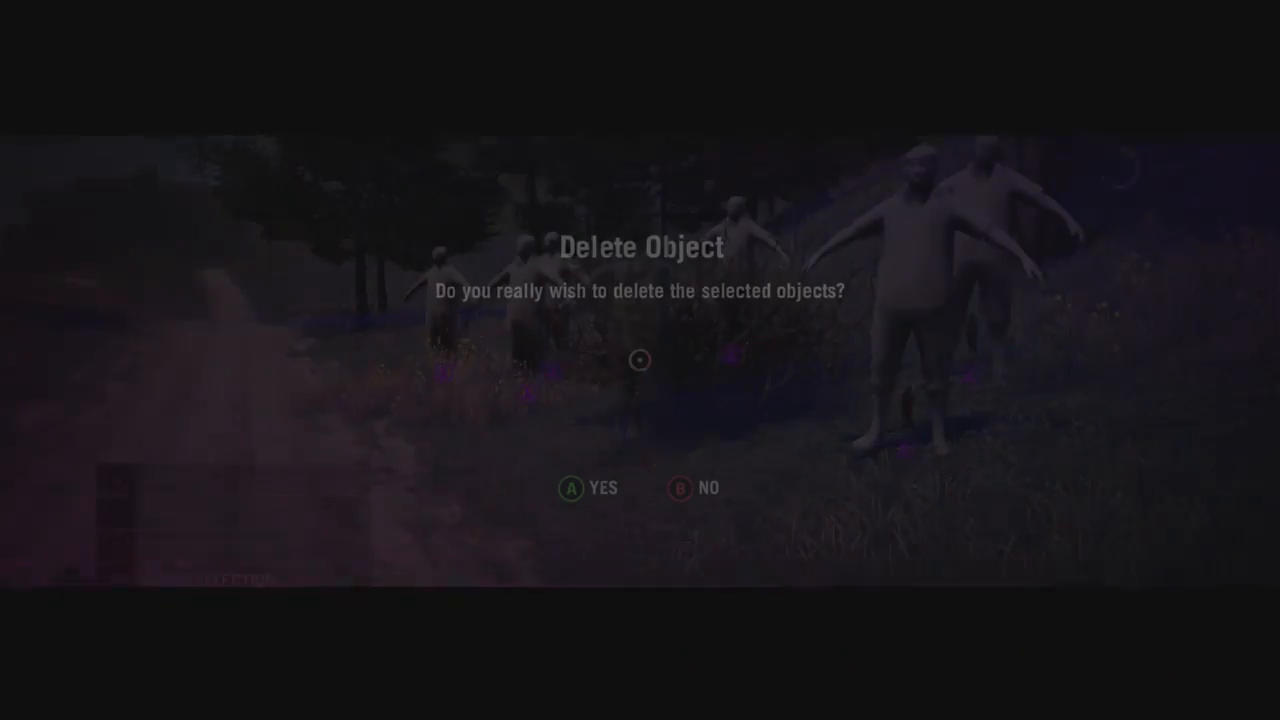
pyautogui.press('a')
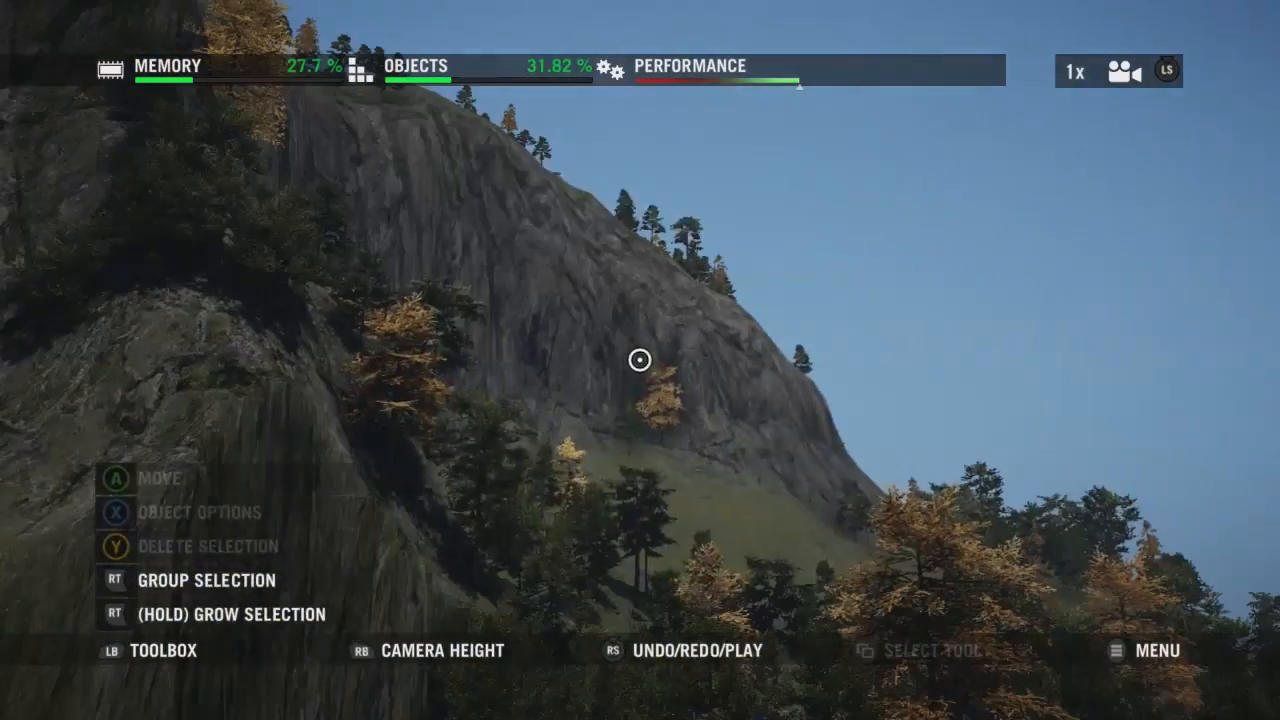
# Place an Enemy Wave 1 Army Assaulter beside the alarm at the hillside houses and select the Army Berserker.
pyautogui.press('Tab')
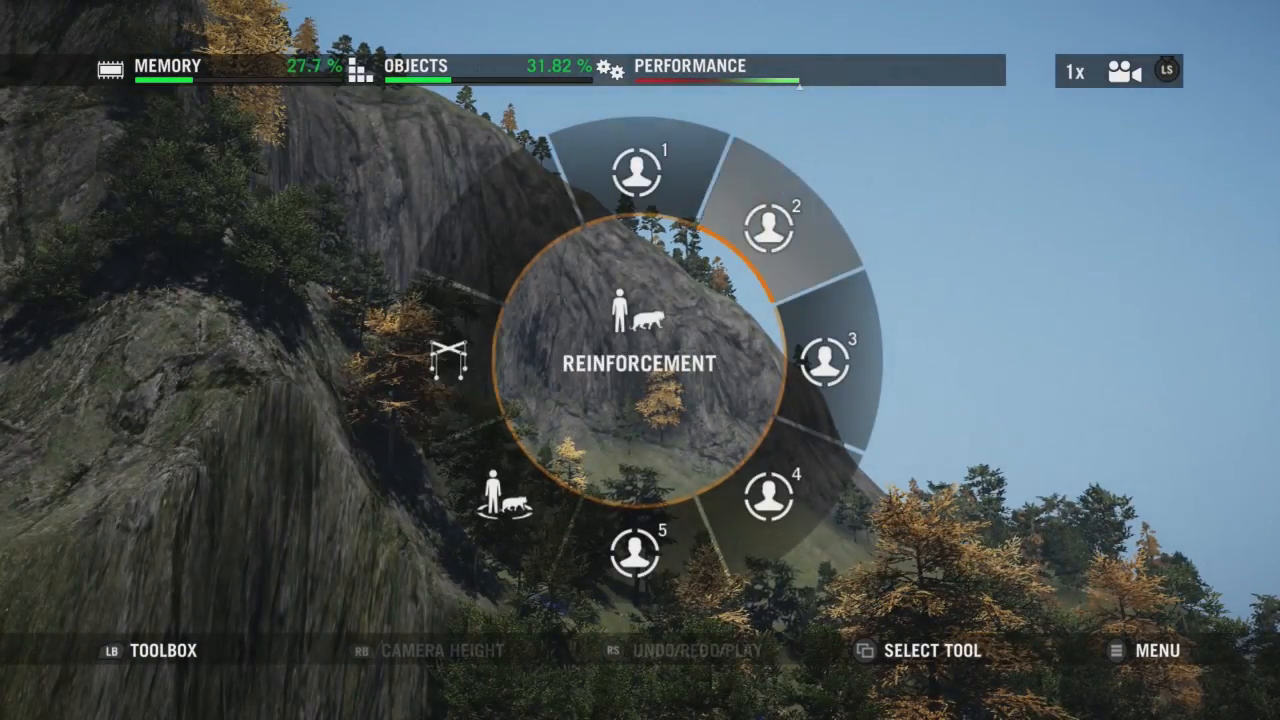
pyautogui.press('a')
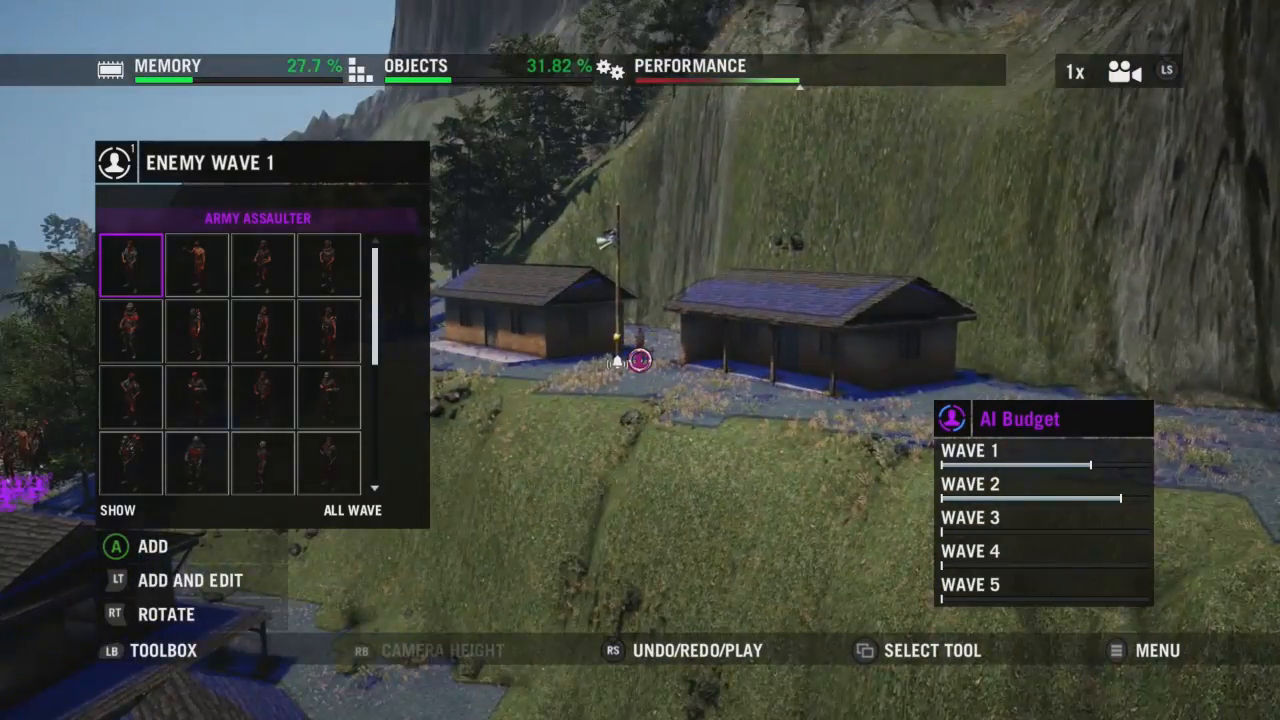
pyautogui.press('a')
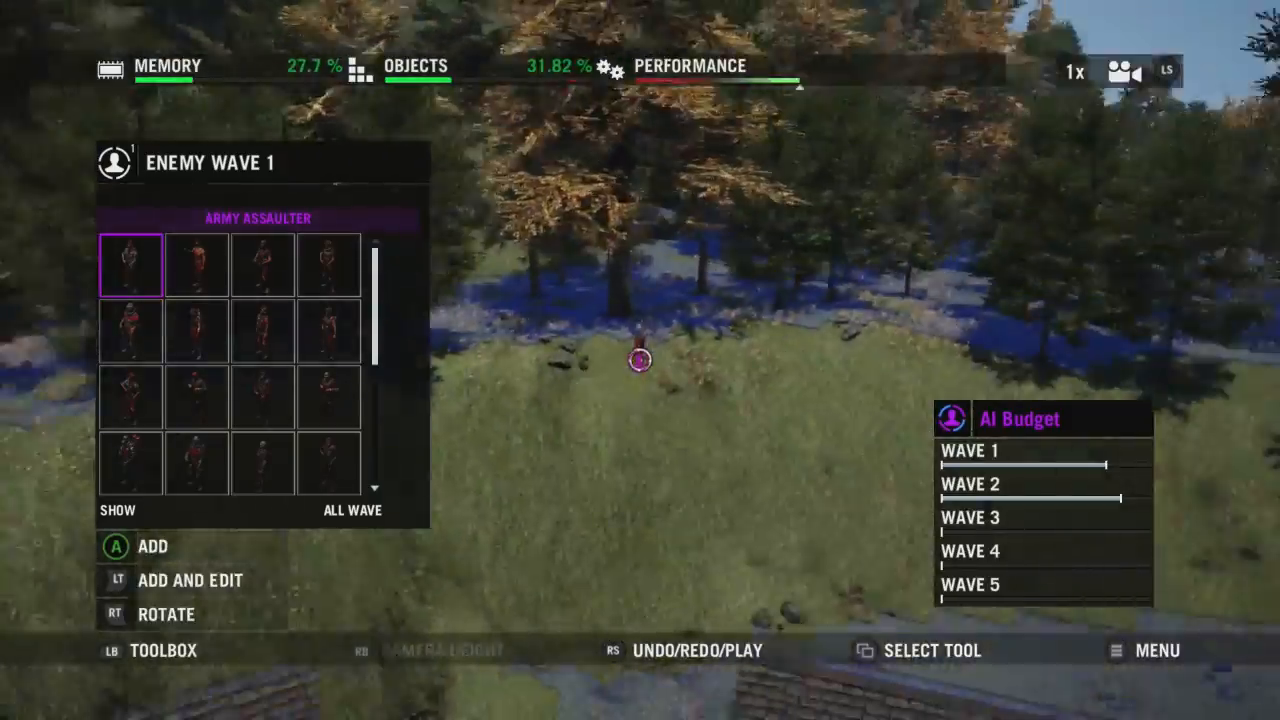
pyautogui.press('Right')
pyautogui.press('Right')
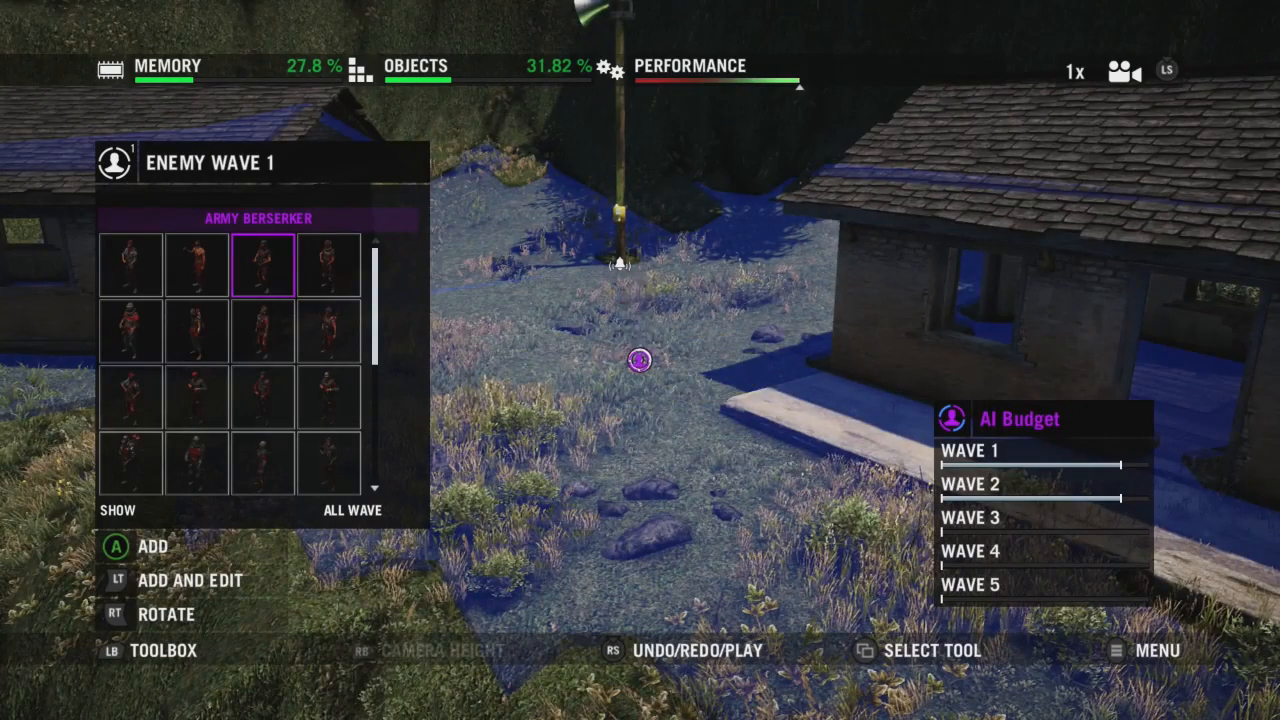
# Open the snapshot tool from the map validation list and take a snapshot of the statue village with its road.
pyautogui.press('Tab')
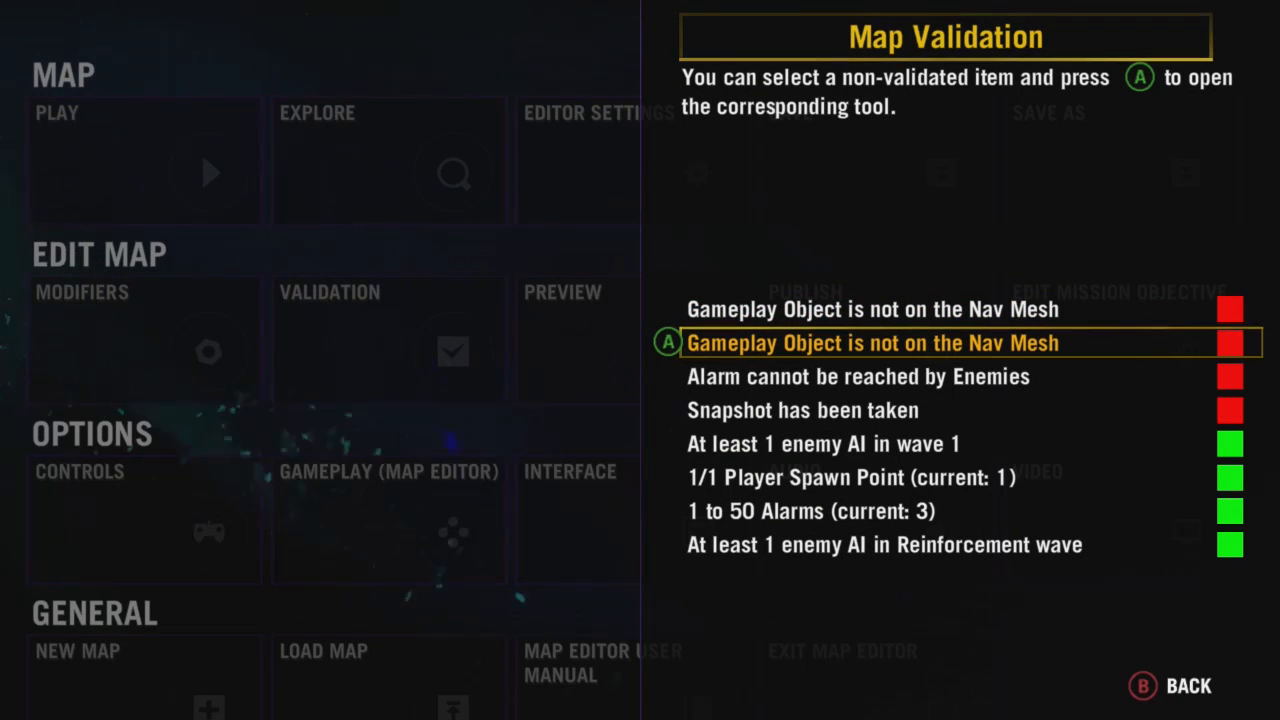
pyautogui.click(858, 376)
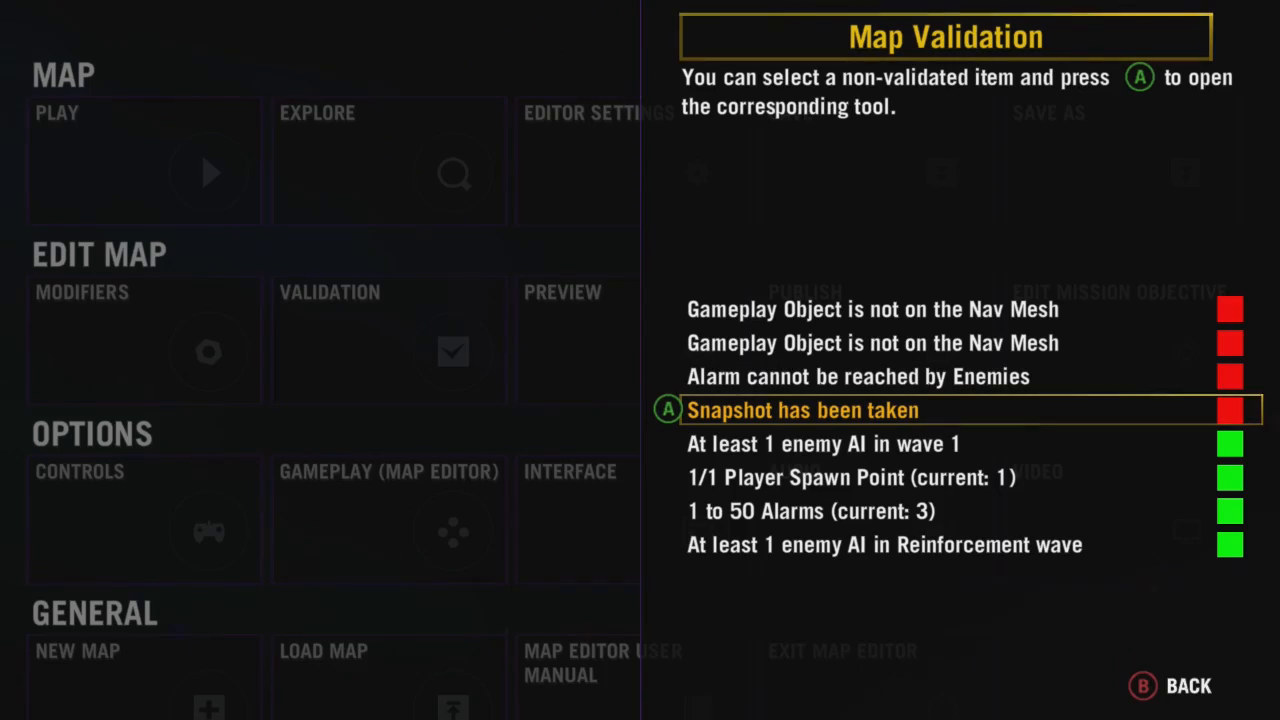
pyautogui.press('Return')
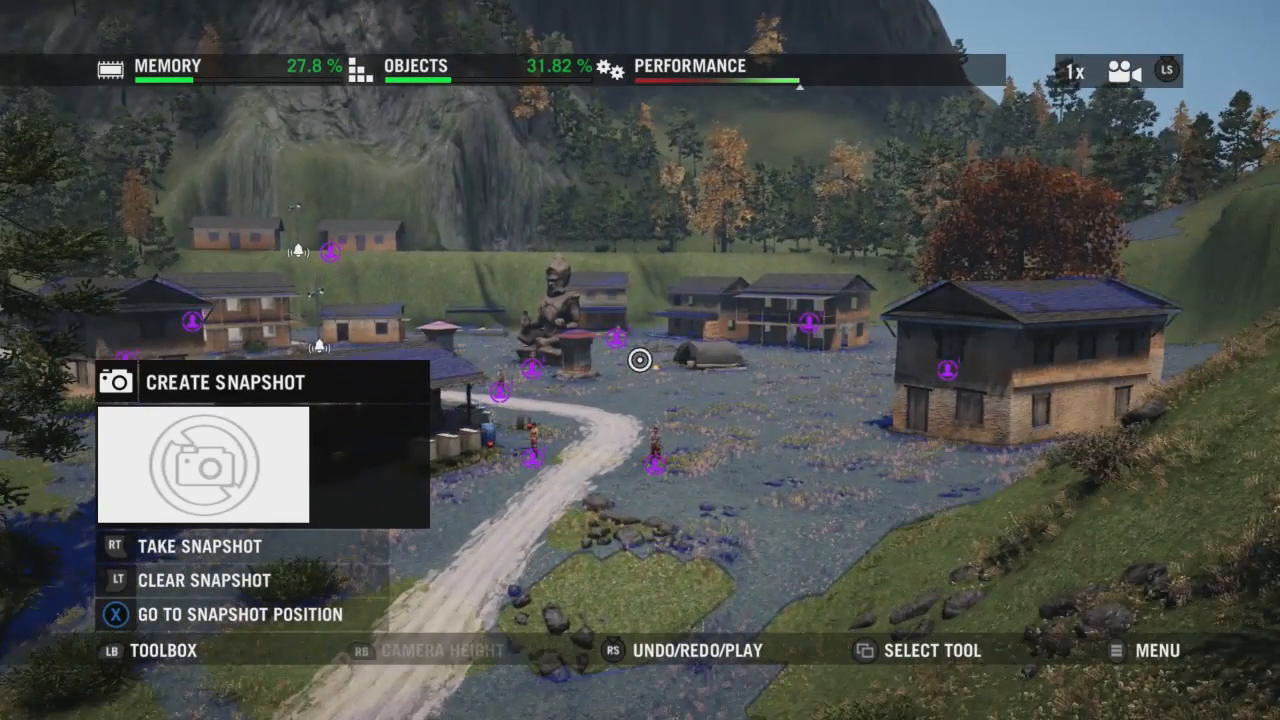
pyautogui.click(640, 360)
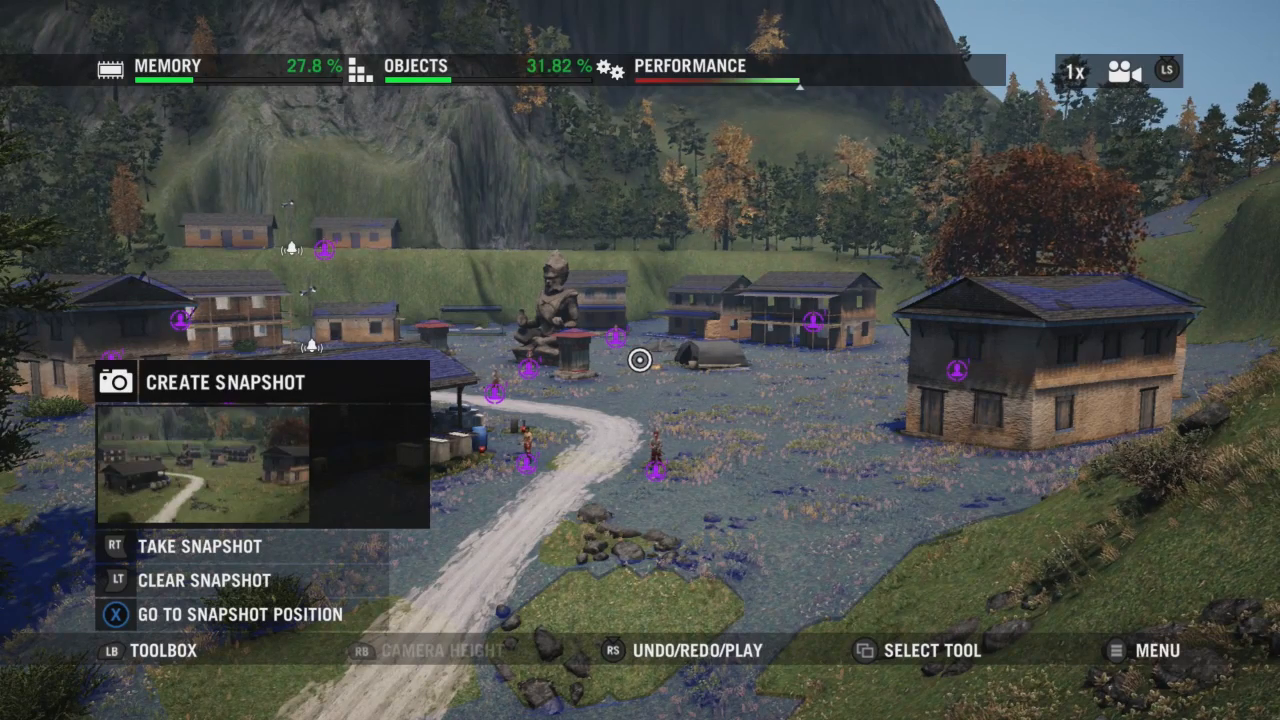
# Leave the snapshot tool, go to the first "Gameplay Object is not on the Nav Mesh" item from map validation and select the object there.
pyautogui.press('Tab')
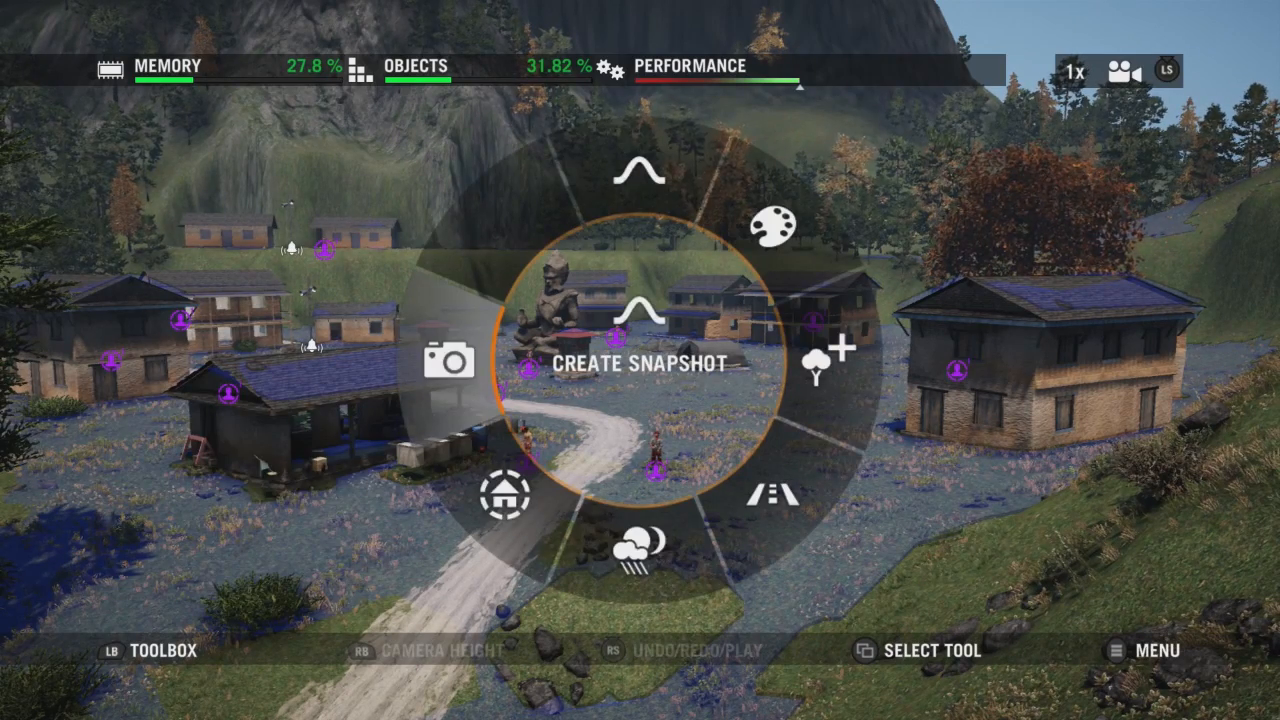
pyautogui.press('Escape')
pyautogui.press('Escape')
pyautogui.press('Escape')
pyautogui.press('Down')
pyautogui.press('Right')
pyautogui.press('Return')
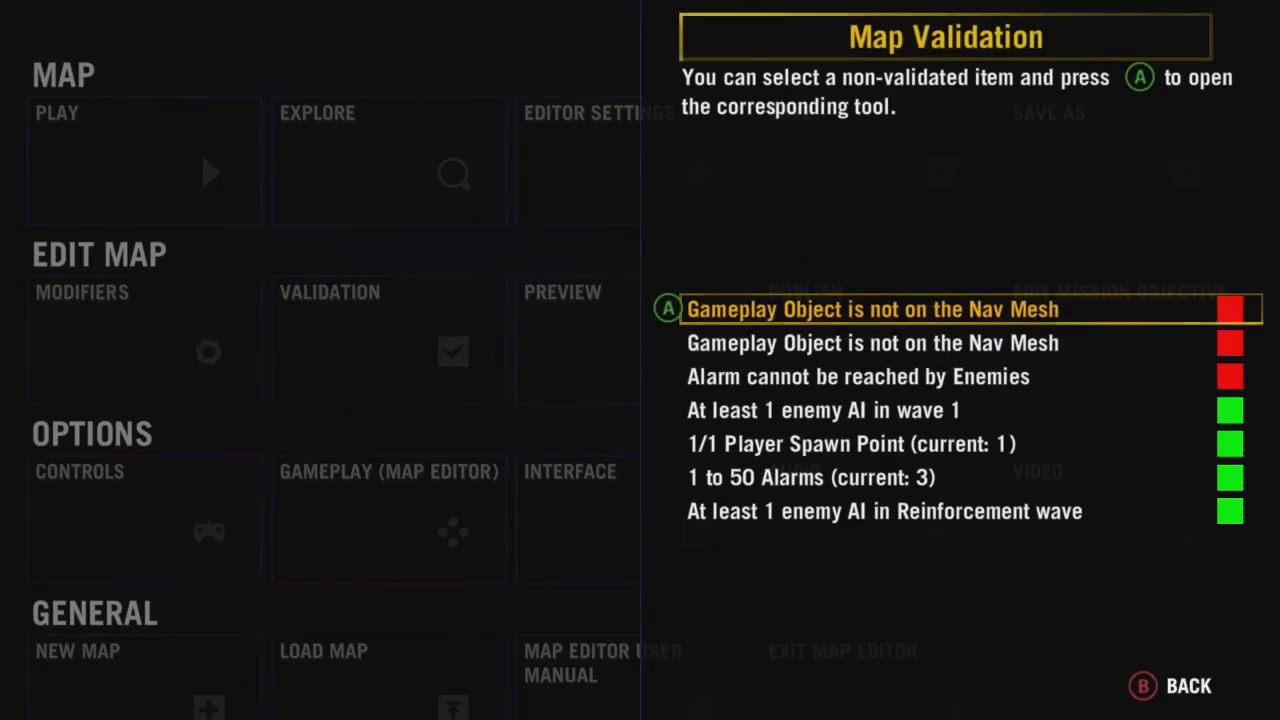
pyautogui.press('Return')
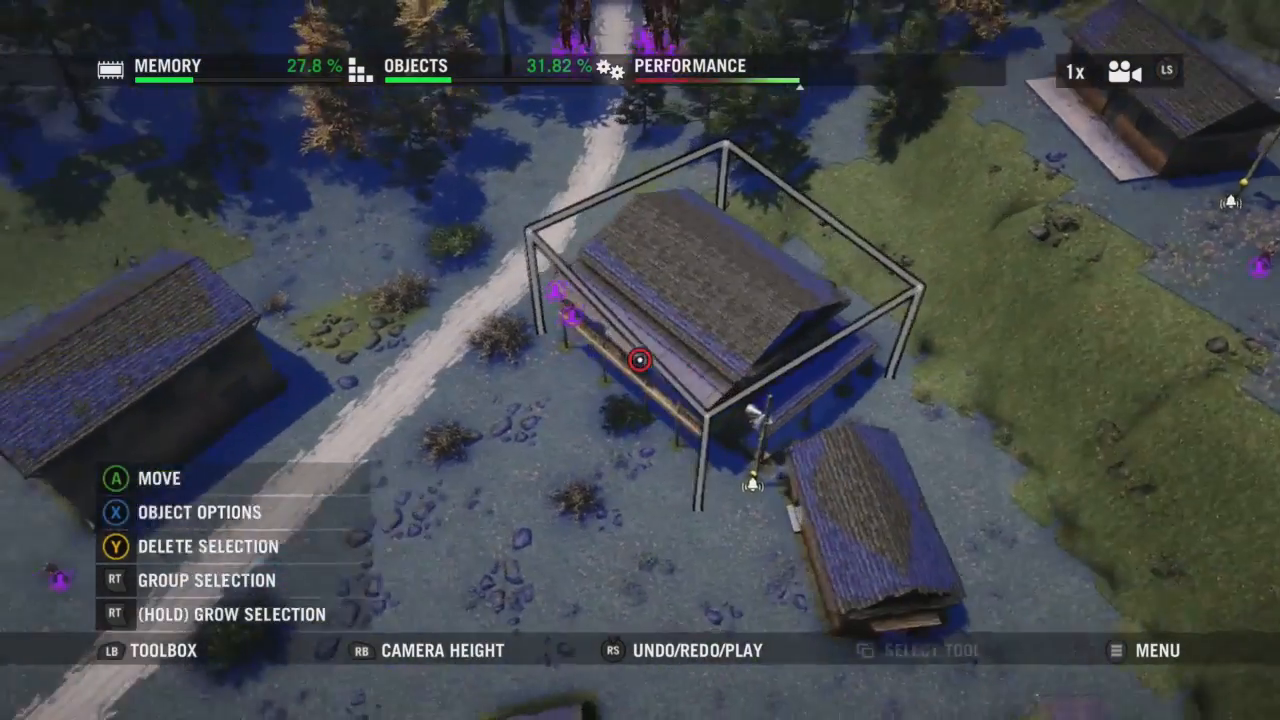
pyautogui.click(640, 360)
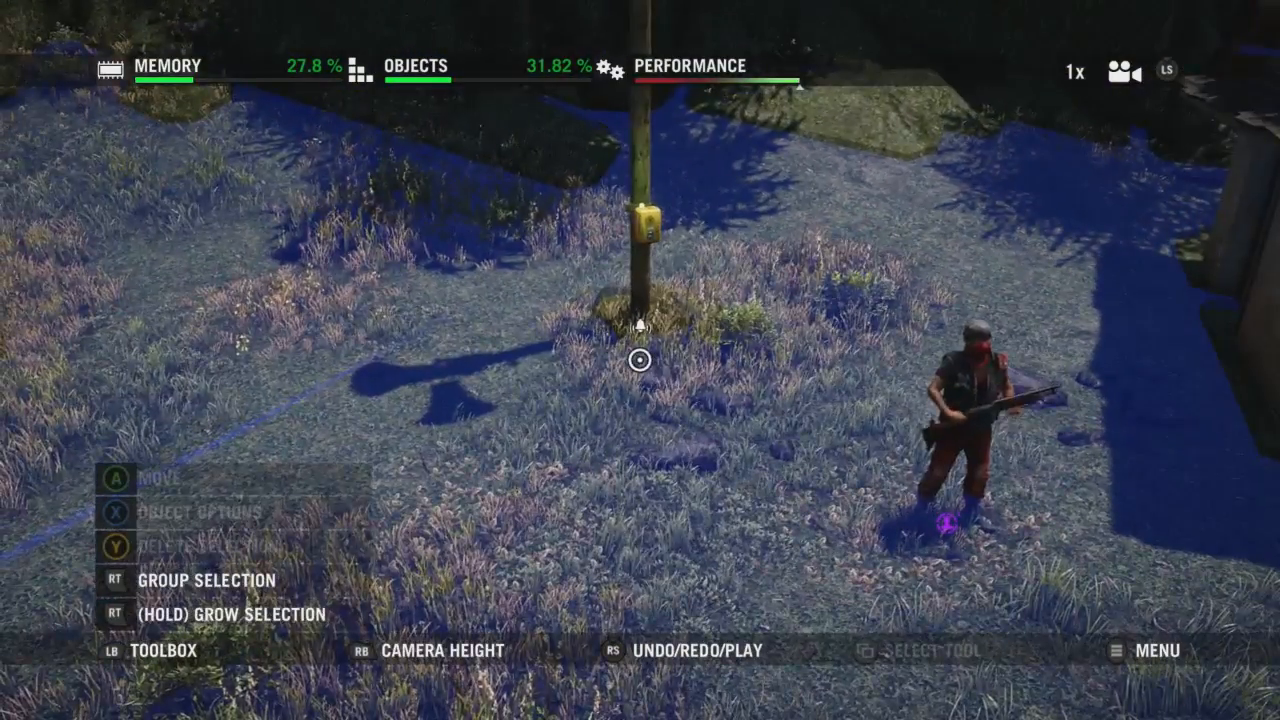
# Open the "Alarm cannot be reached by Enemies" item from map validation and try repositioning that Outpost Alarm between the houses.
pyautogui.press('Escape')
pyautogui.press('Return')
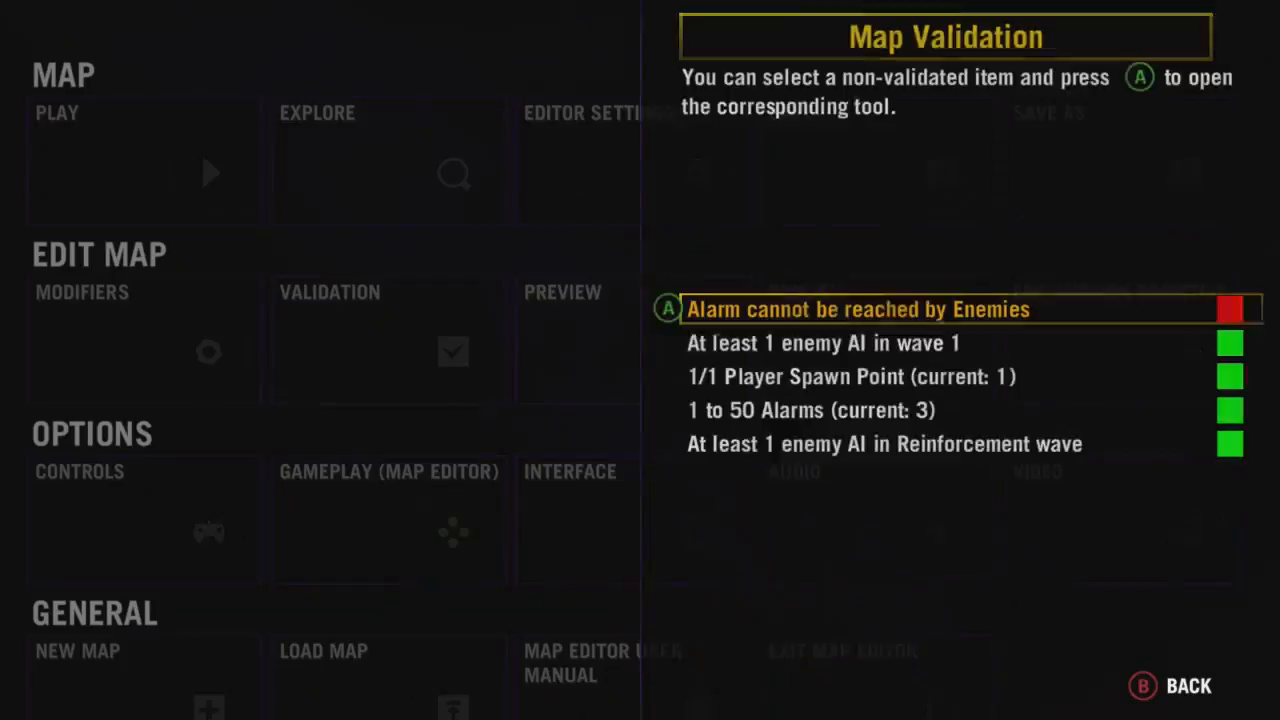
pyautogui.press('Return')
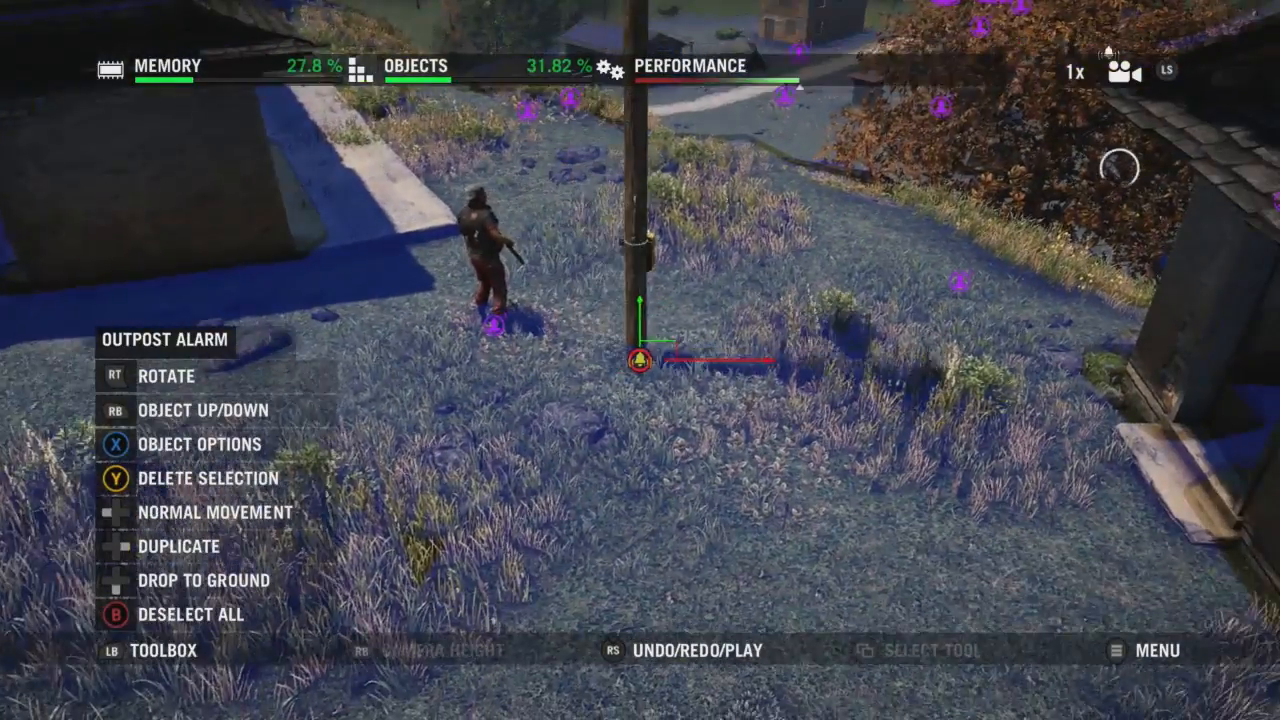
pyautogui.press('Escape')
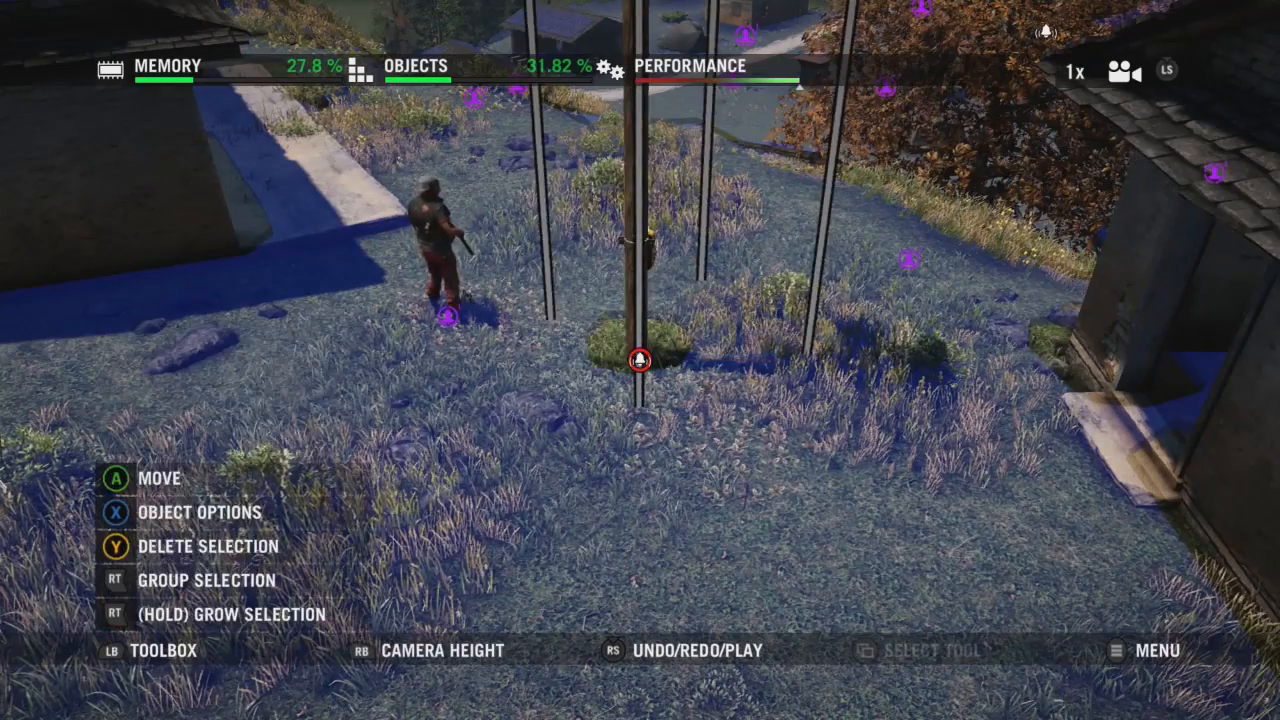
pyautogui.press('Return')
pyautogui.press('Escape')
# Select the unreachable Outpost Alarm on the grass between the houses and delete it.
pyautogui.press('Return')
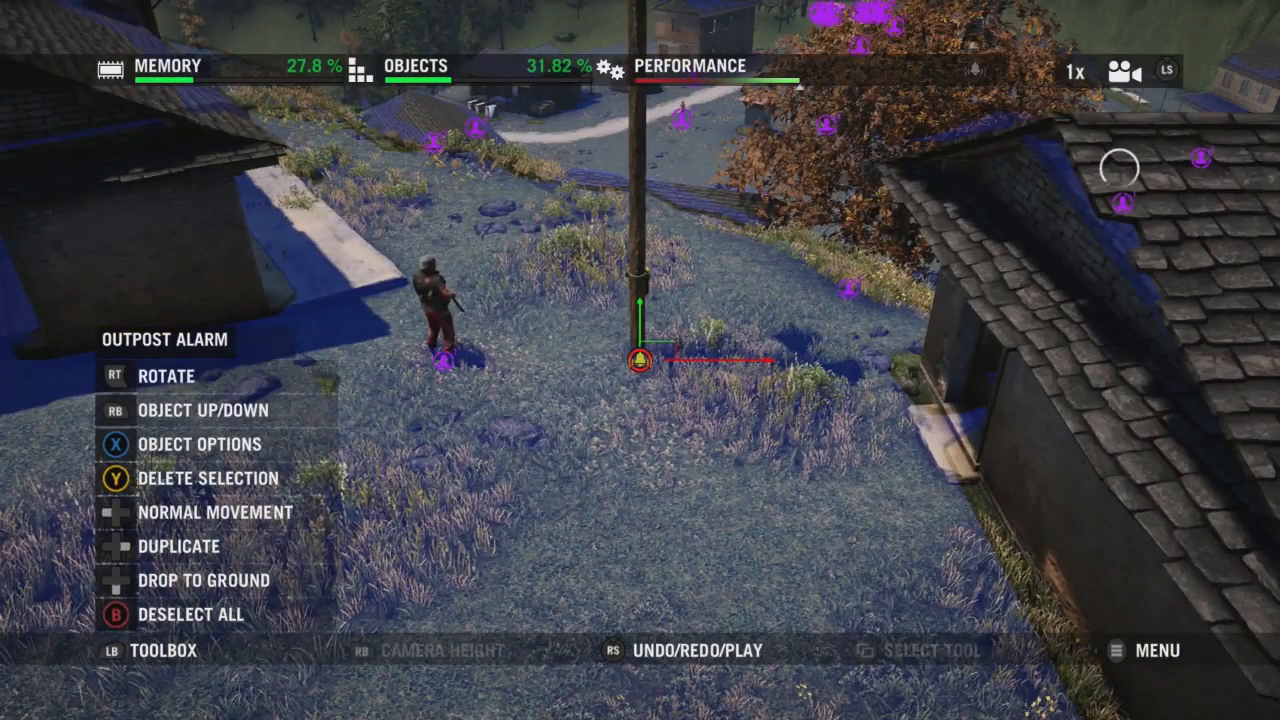
pyautogui.press('Delete')
pyautogui.press('Return')
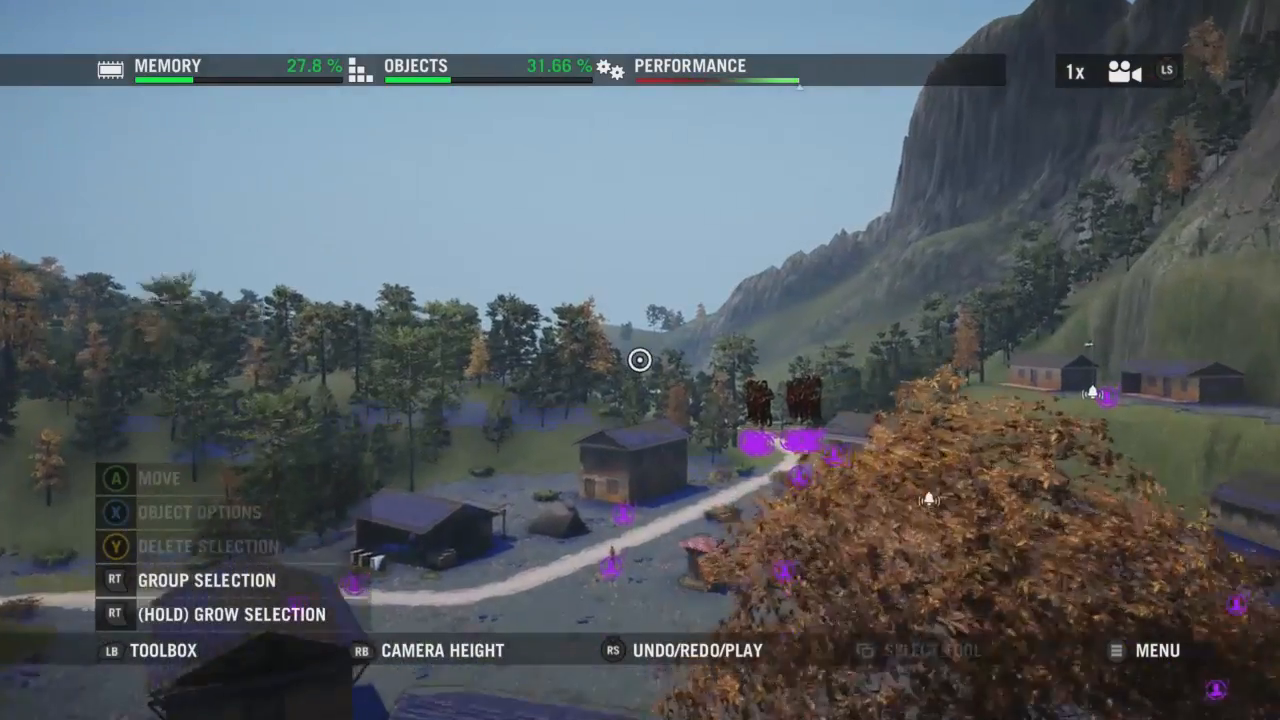
# Recheck the map validation list, including the alarm requirement, and return to the map.
pyautogui.press('Escape')
pyautogui.press('Down')
pyautogui.press('Right')
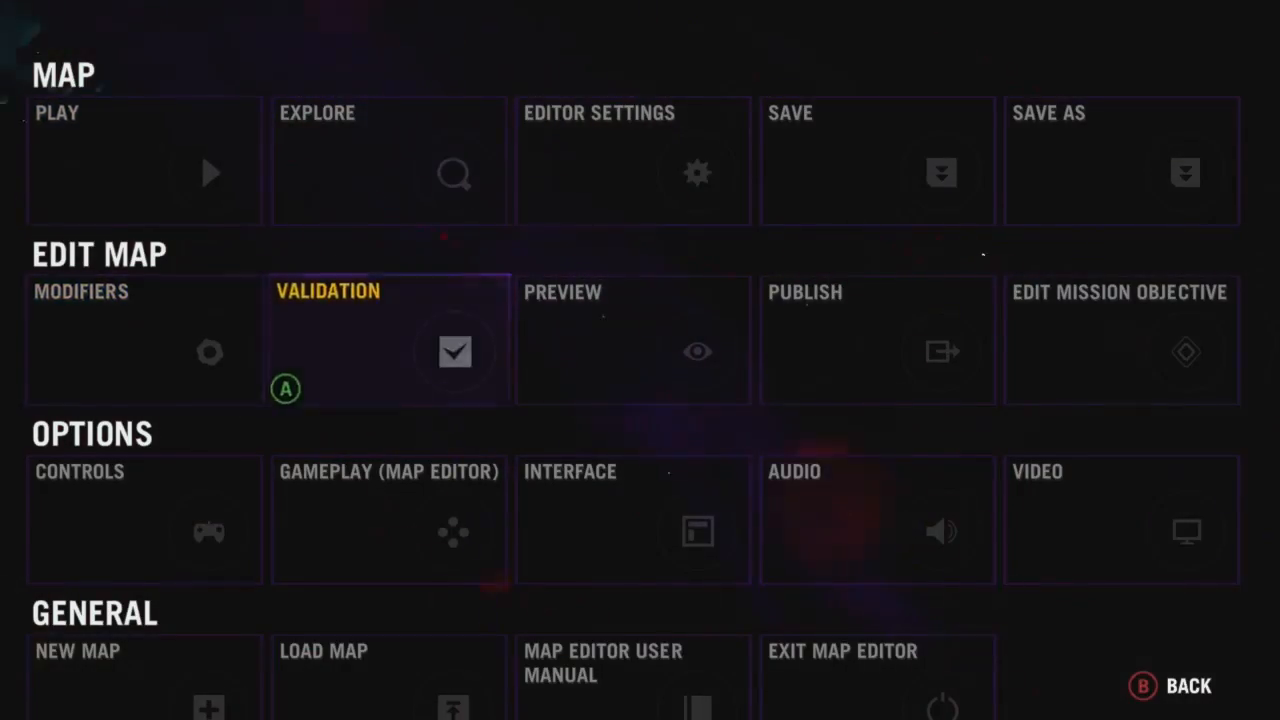
pyautogui.press('Return')
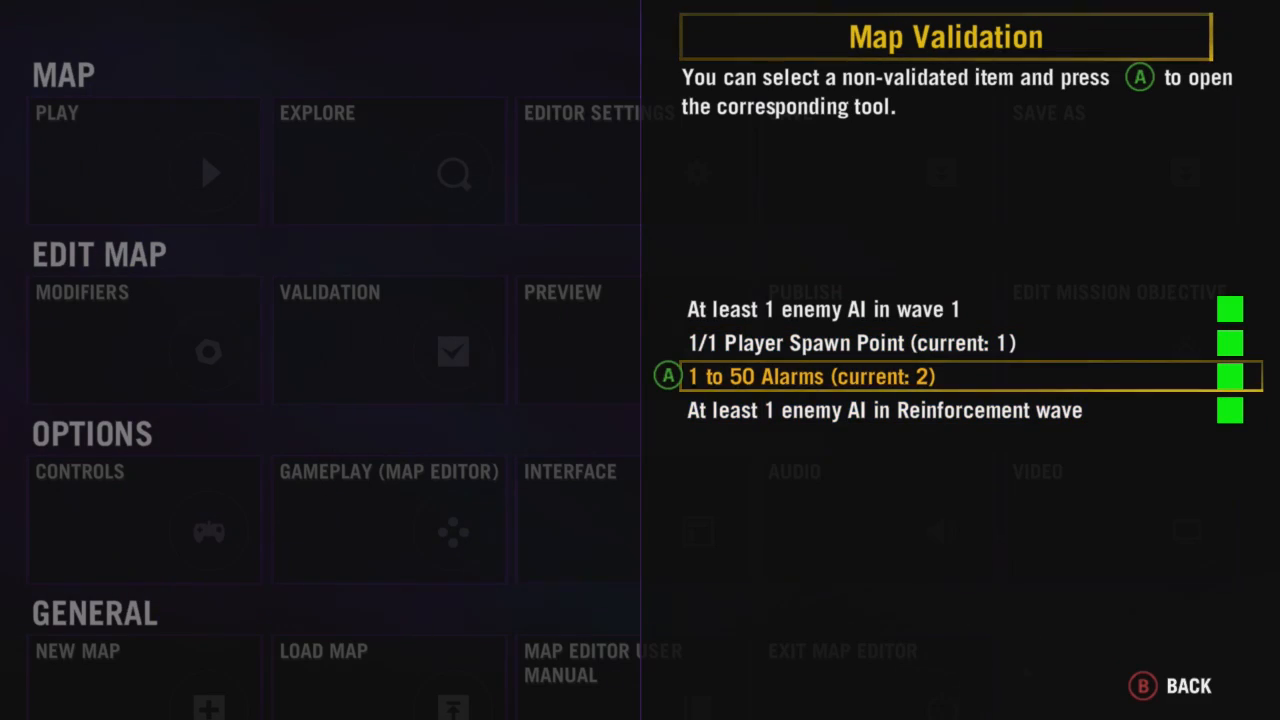
pyautogui.press('Escape')
pyautogui.press('Escape')
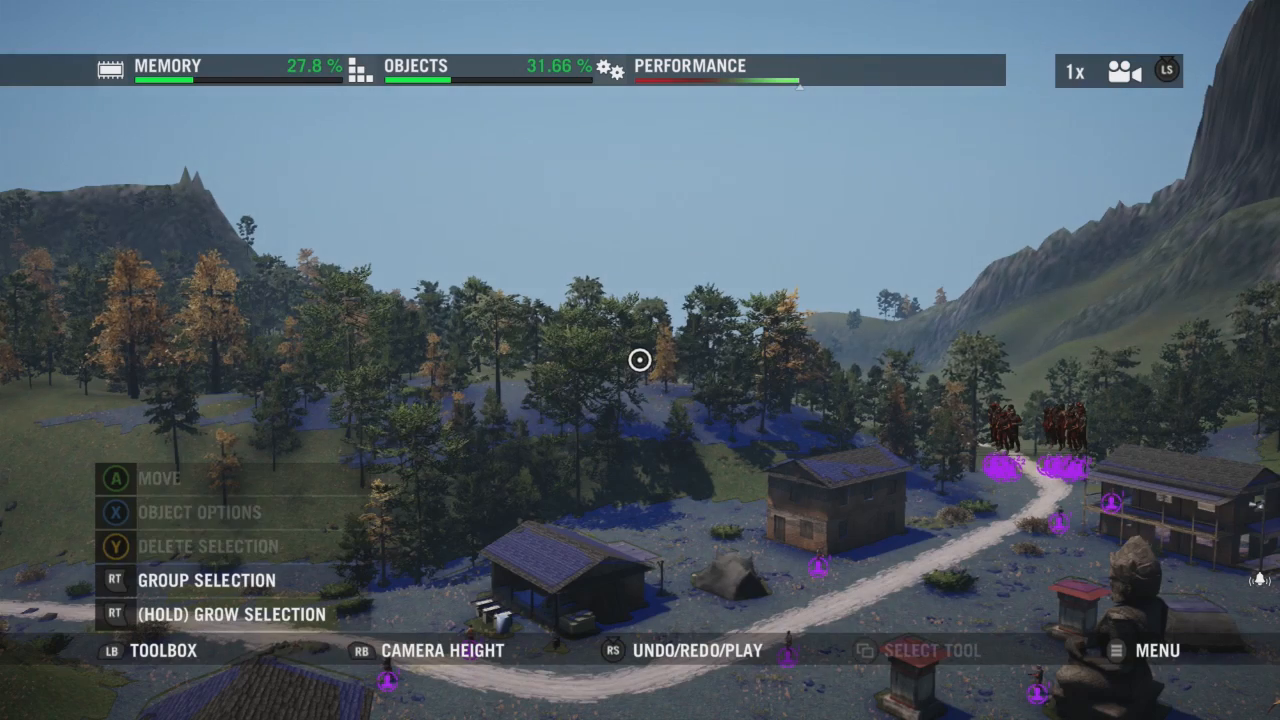